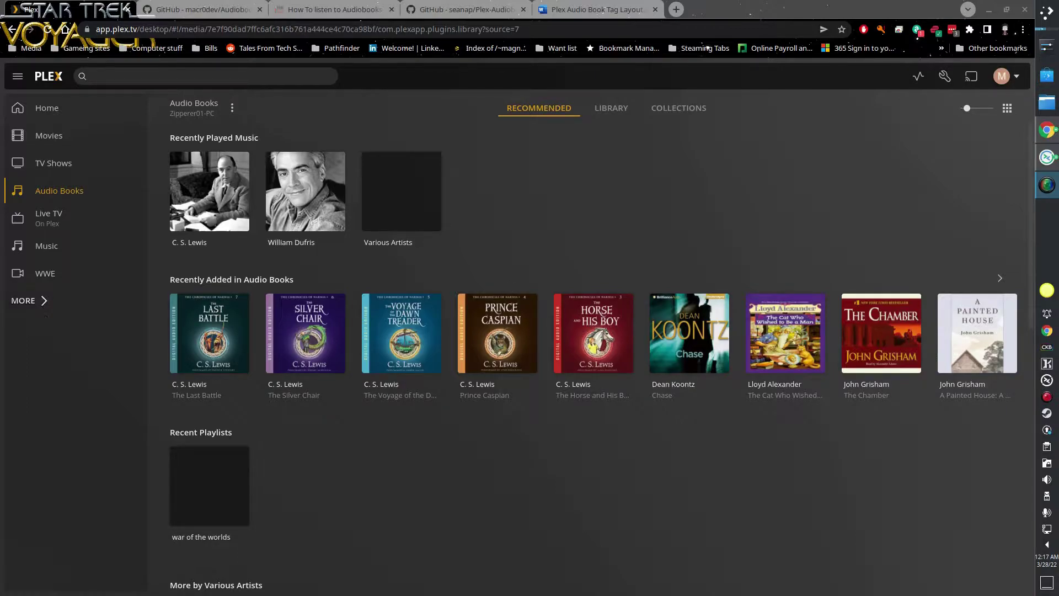
# Look at the Music library for comparison and review the recommended titles of the Audio Books library.
pyautogui.click(49, 247)
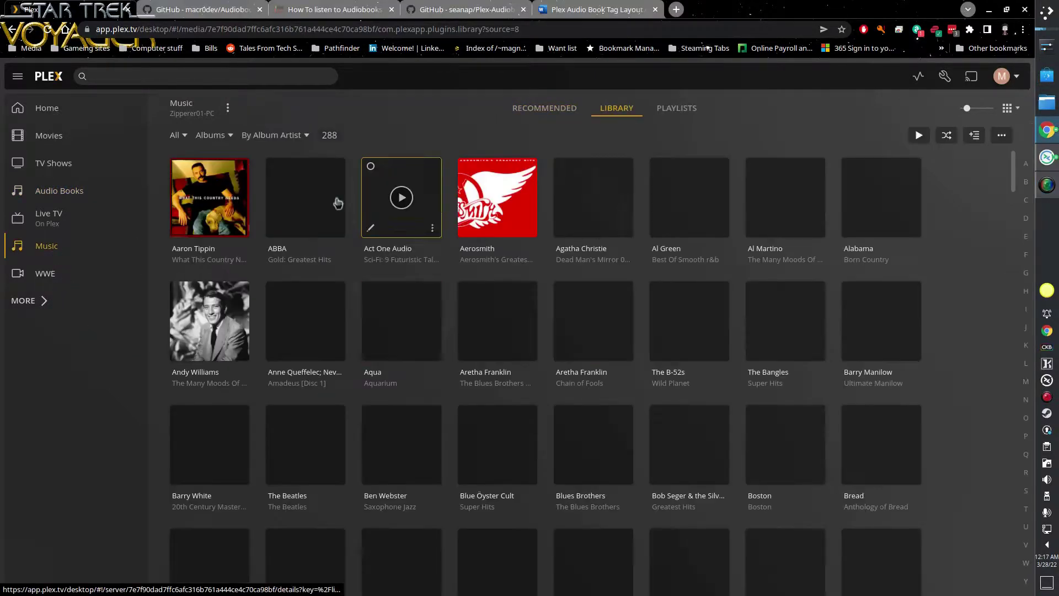
pyautogui.click(49, 246)
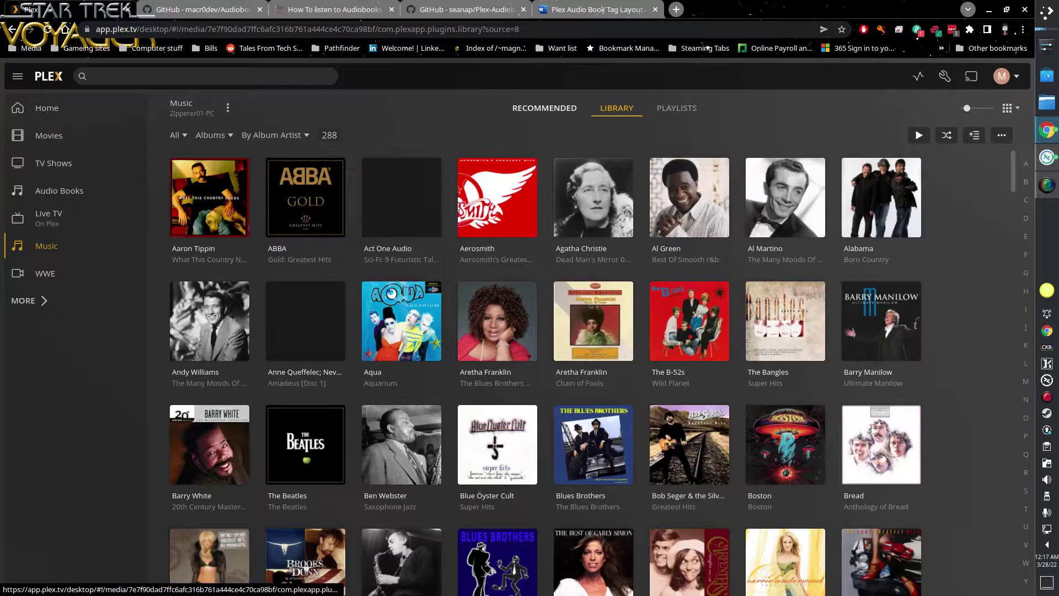
pyautogui.click(83, 192)
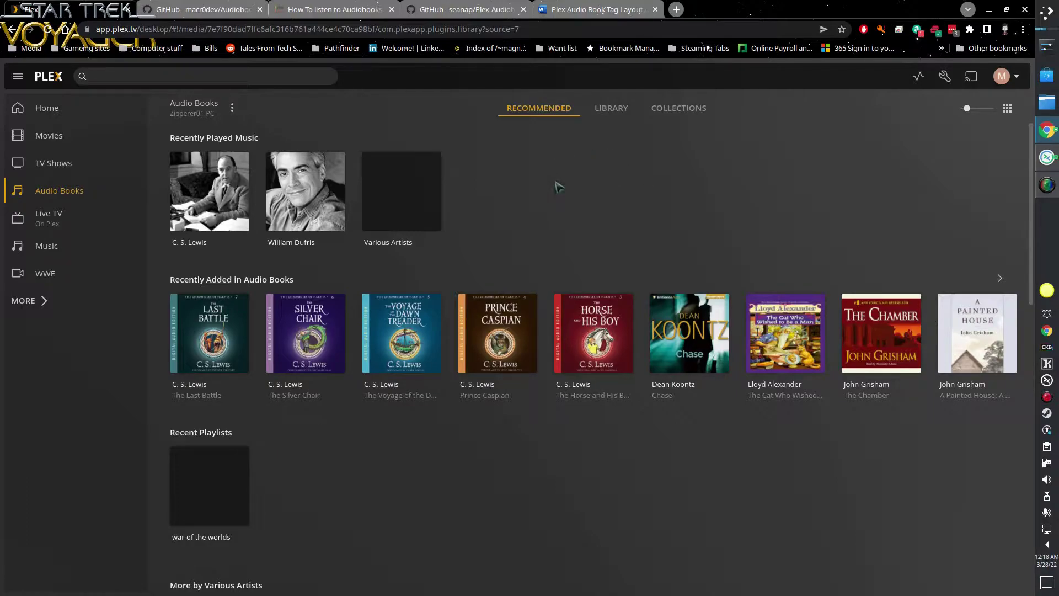
pyautogui.scroll(-2, 568, 174)
pyautogui.scroll(-3, 568, 172)
pyautogui.scroll(5, 568, 168)
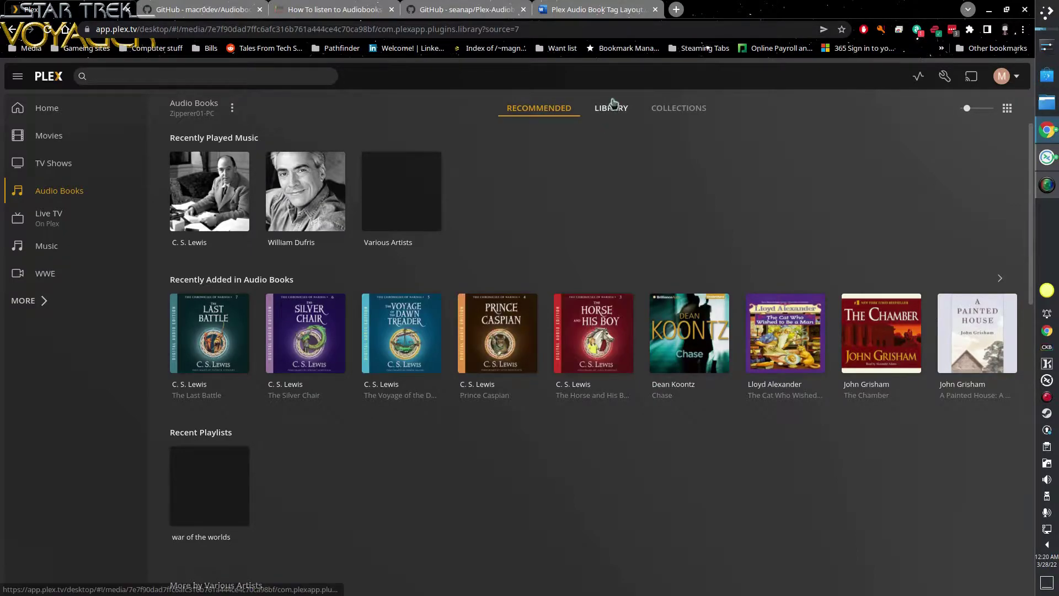
# Show the full Audio Books library and check the available sort options for its albums.
pyautogui.click(608, 115)
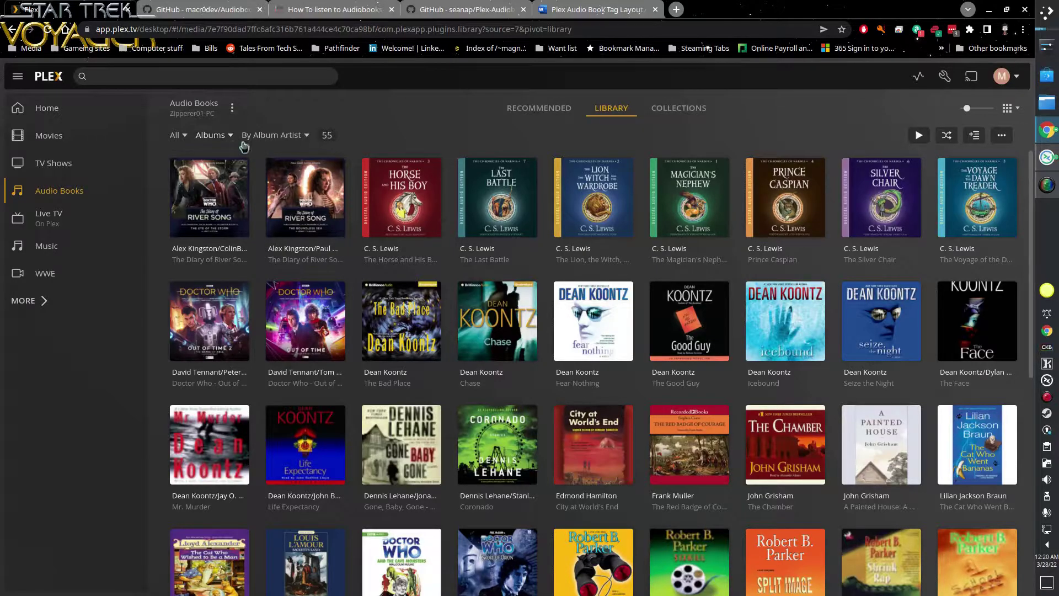
pyautogui.click(275, 141)
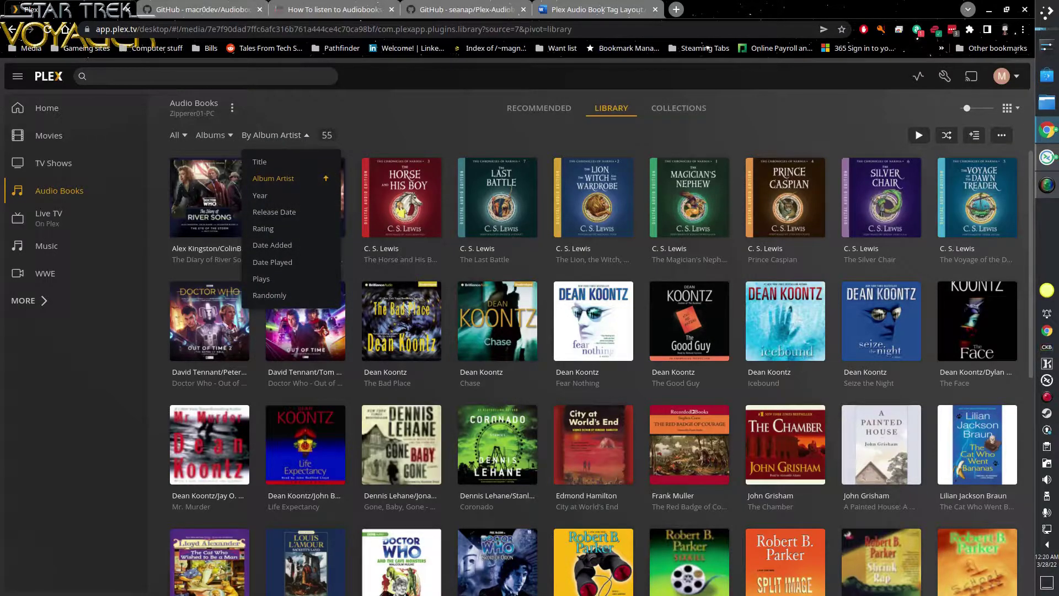
pyautogui.click(305, 138)
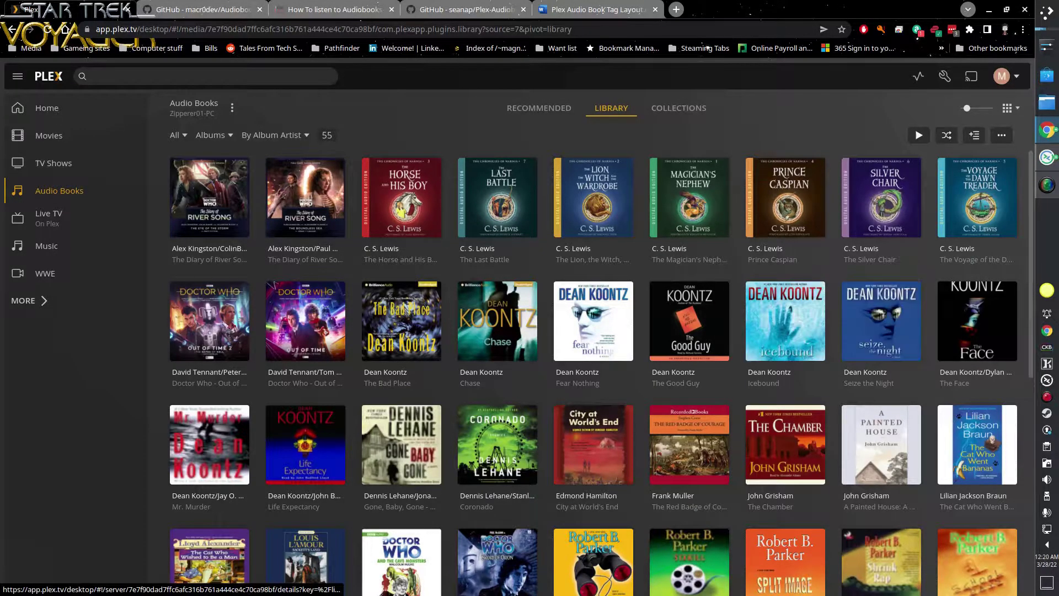
# Open The Chronicles of Narnia from the audio book collections and check its additional options.
pyautogui.click(679, 108)
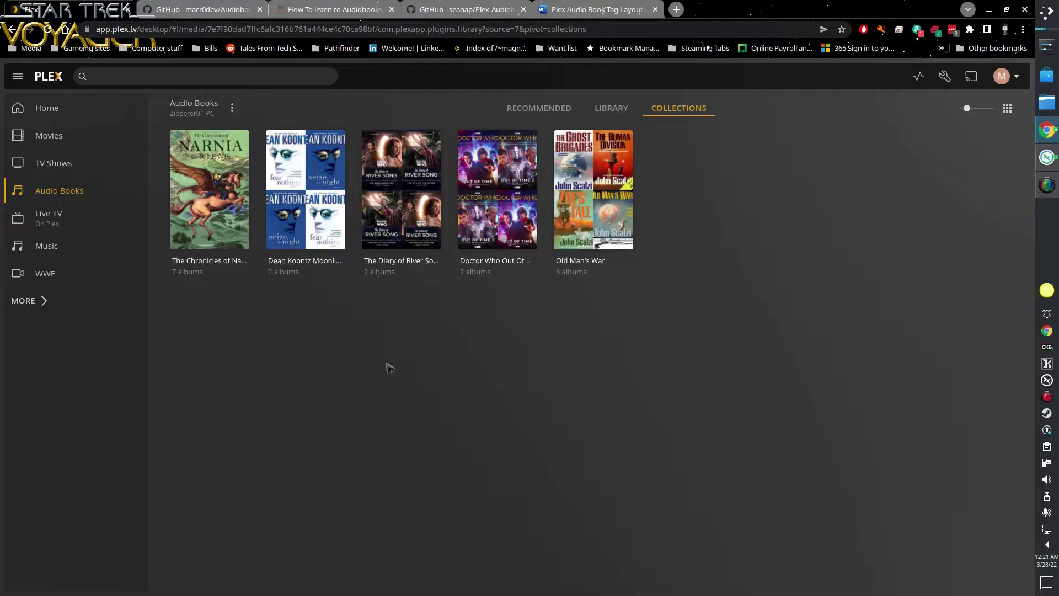
pyautogui.click(224, 265)
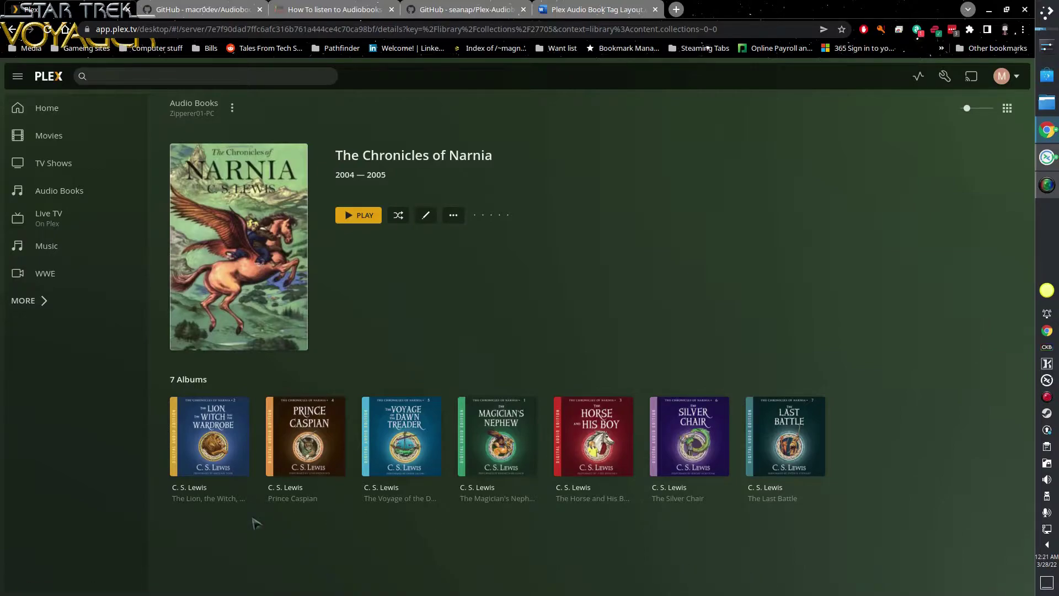
pyautogui.click(453, 215)
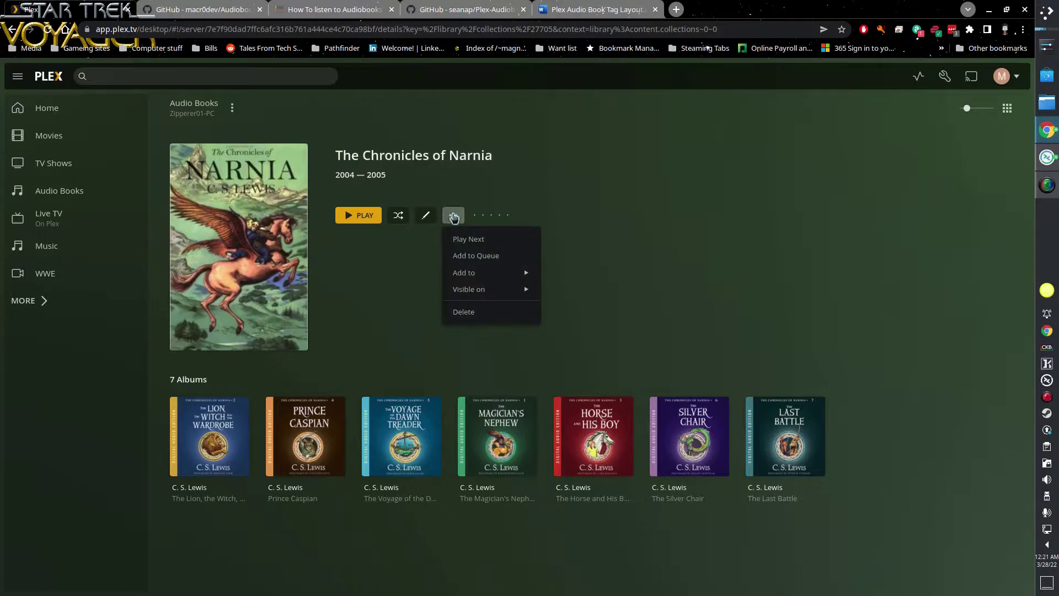
pyautogui.click(453, 216)
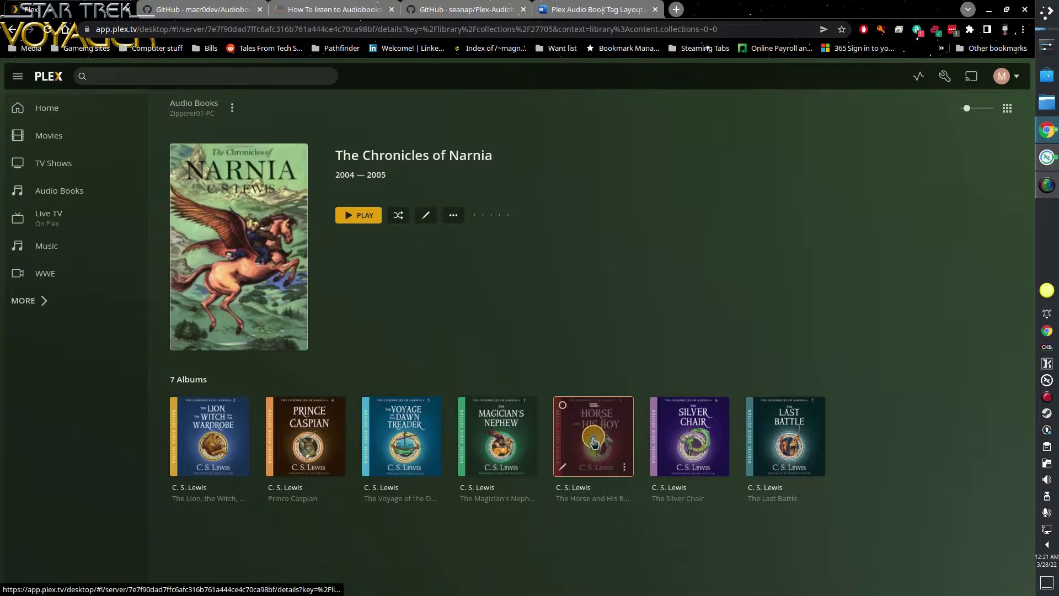
# Try to reorder the Narnia albums by placing The Horse and His Boy after The Lion, the Witch and the Wardrobe and The Magician's Nephew first.
pyautogui.moveTo(597, 407); pyautogui.dragTo(308, 397)
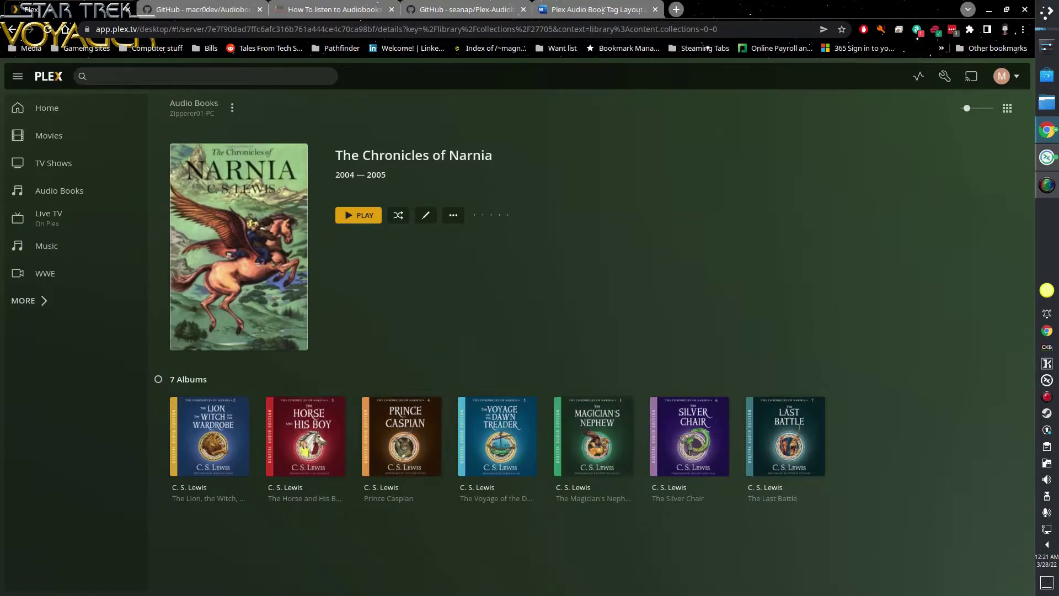
pyautogui.moveTo(591, 411)
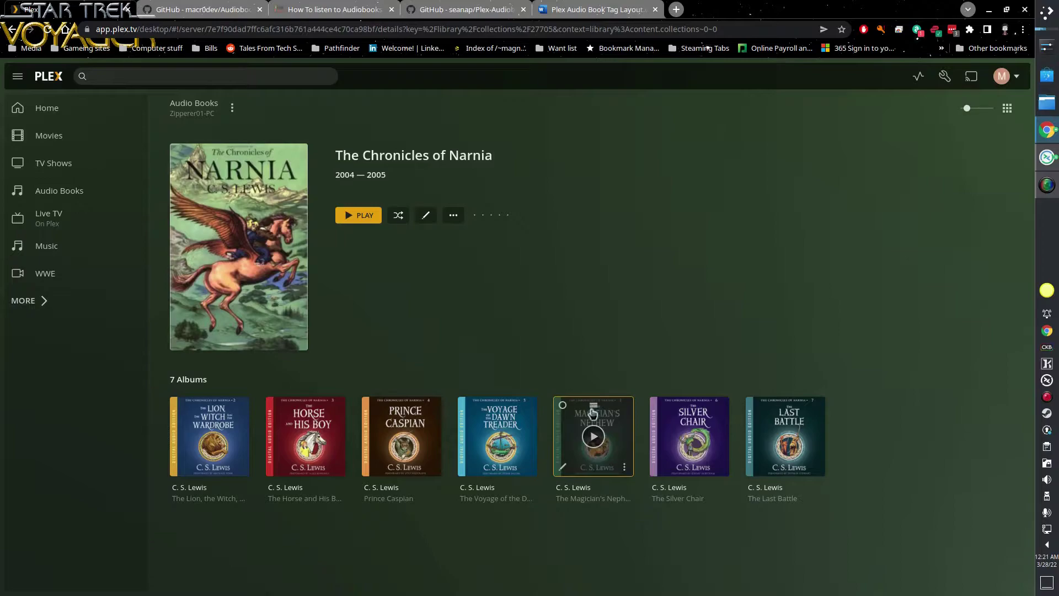
pyautogui.moveTo(592, 405); pyautogui.dragTo(199, 400)
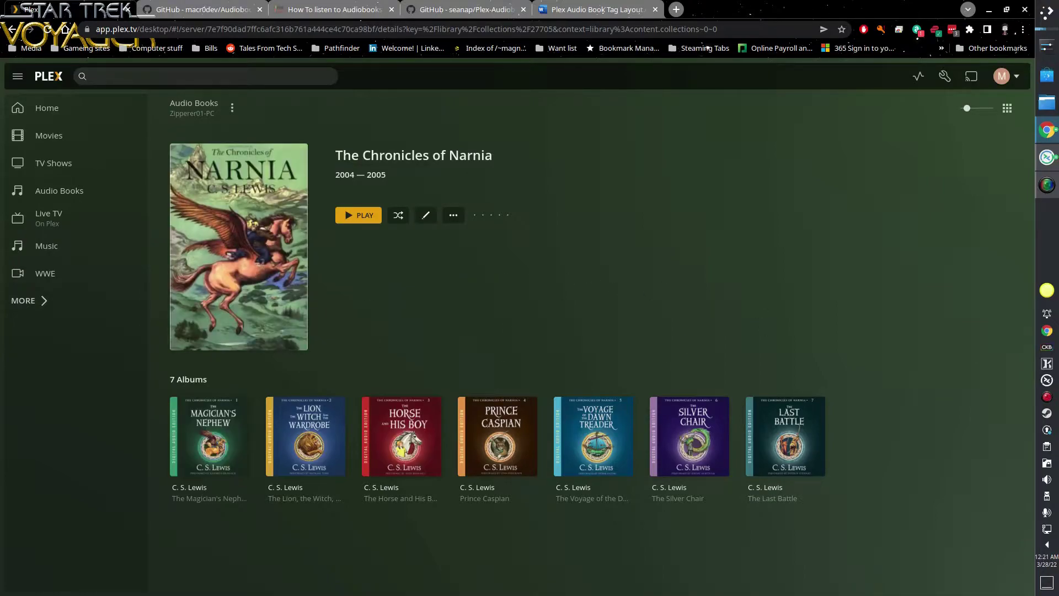
# Reopen The Chronicles of Narnia collection to check its album order, and view the details of The Horse and His Boy.
pyautogui.click(52, 194)
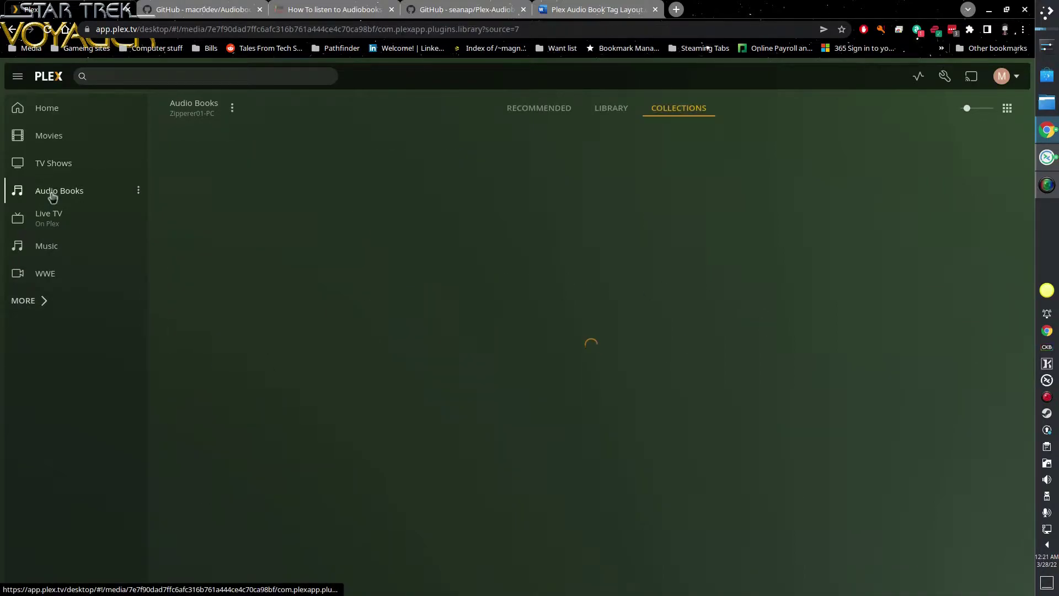
pyautogui.click(225, 267)
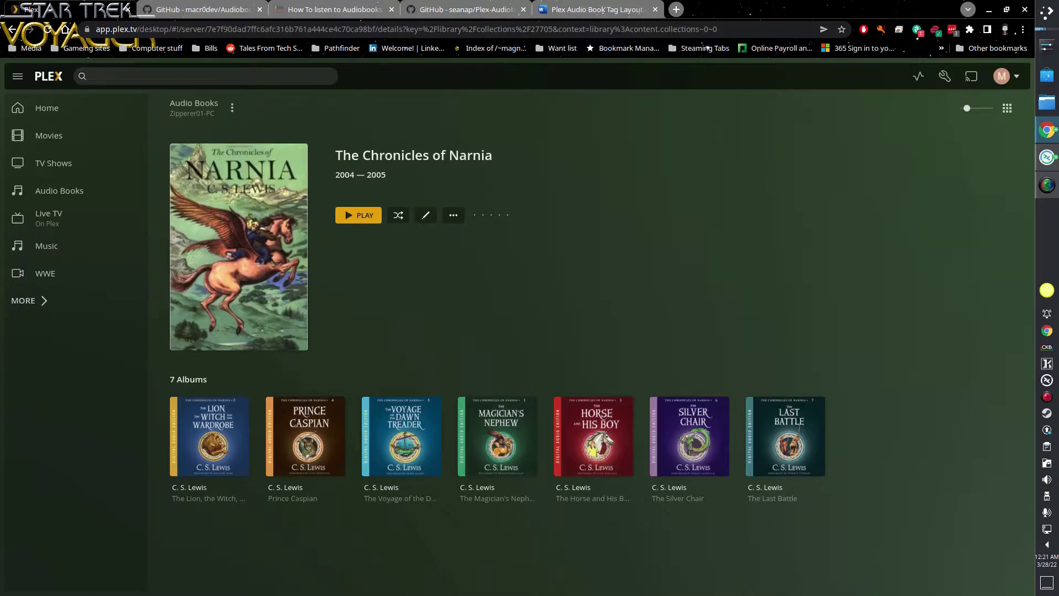
pyautogui.click(589, 499)
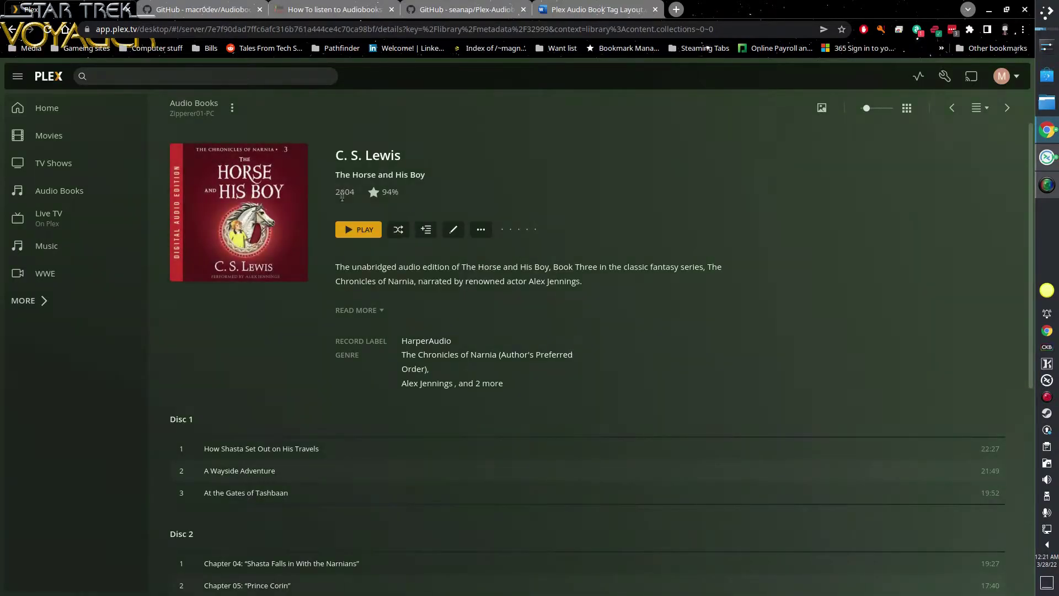
# Return to The Chronicles of Narnia collection and view the details of The Voyage of the Dawn Treader.
pyautogui.click(57, 164)
pyautogui.click(59, 189)
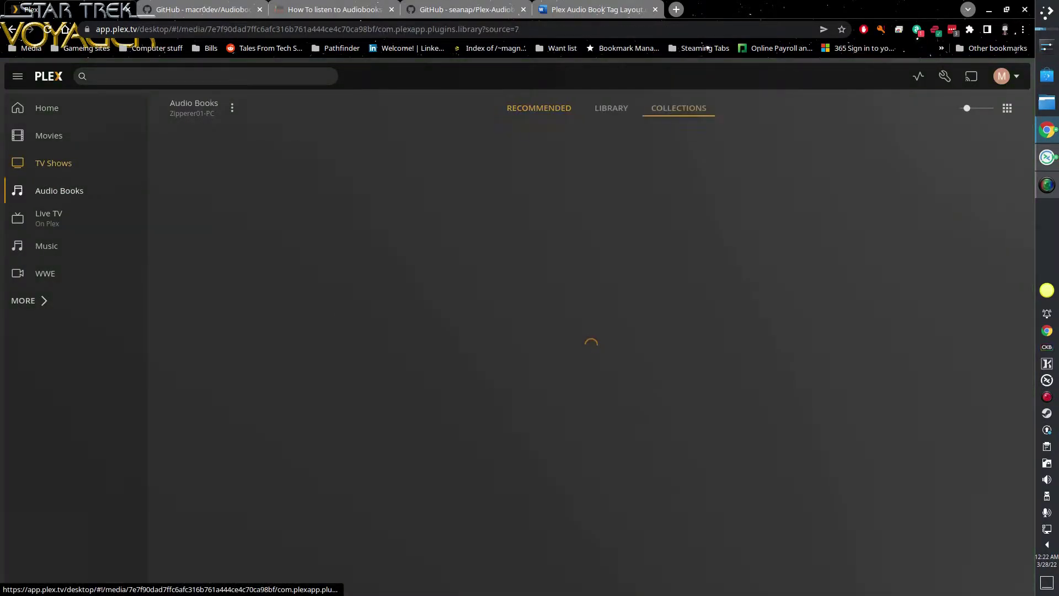
pyautogui.click(210, 261)
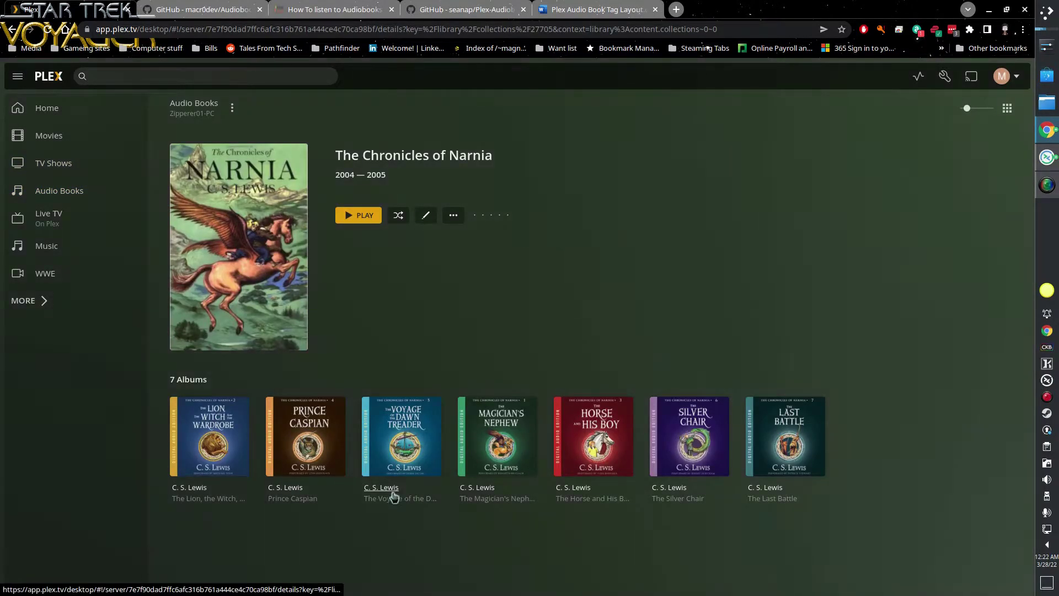
pyautogui.click(394, 496)
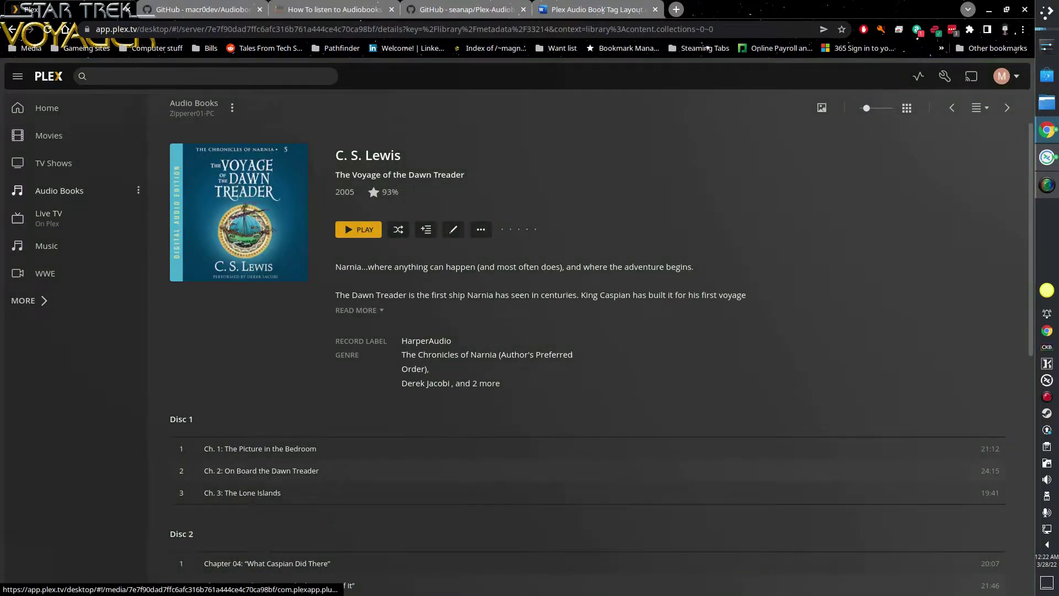
# List the full Audio Books library by tracks and look through the chapters of the individual books.
pyautogui.click(59, 190)
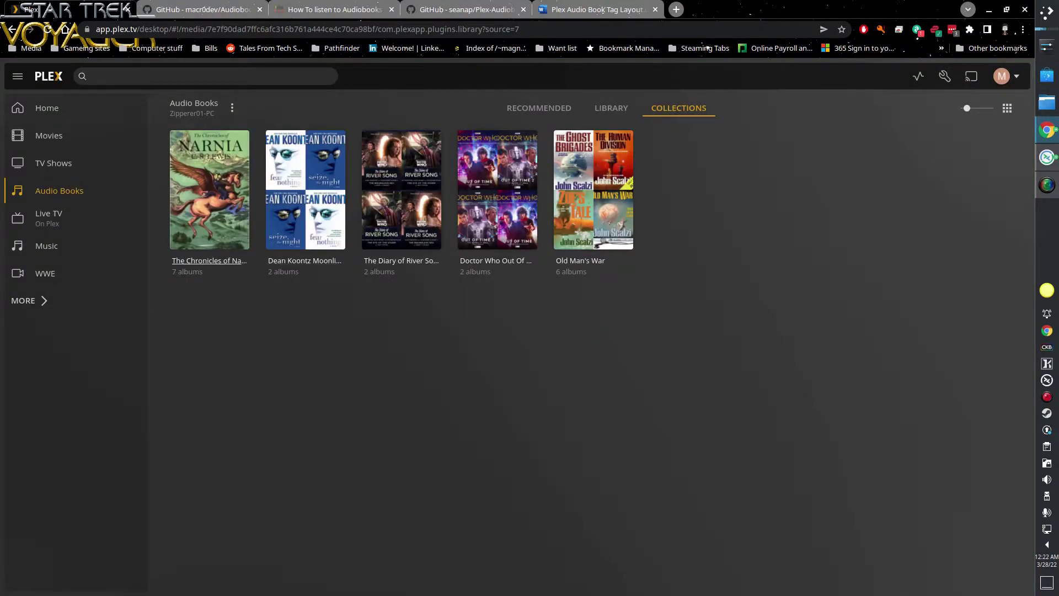
pyautogui.click(611, 107)
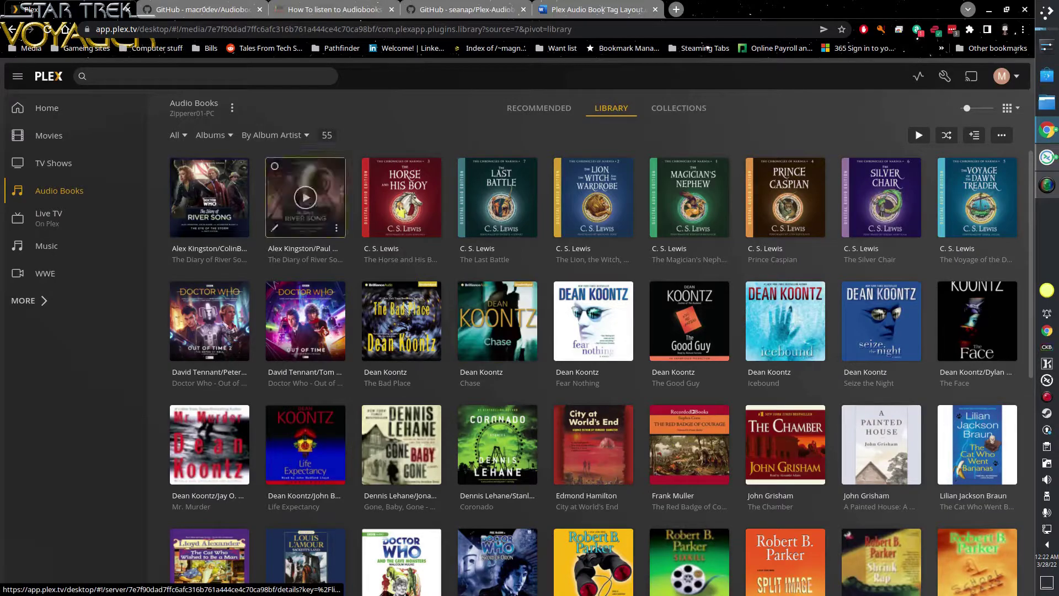
pyautogui.click(279, 135)
pyautogui.click(211, 135)
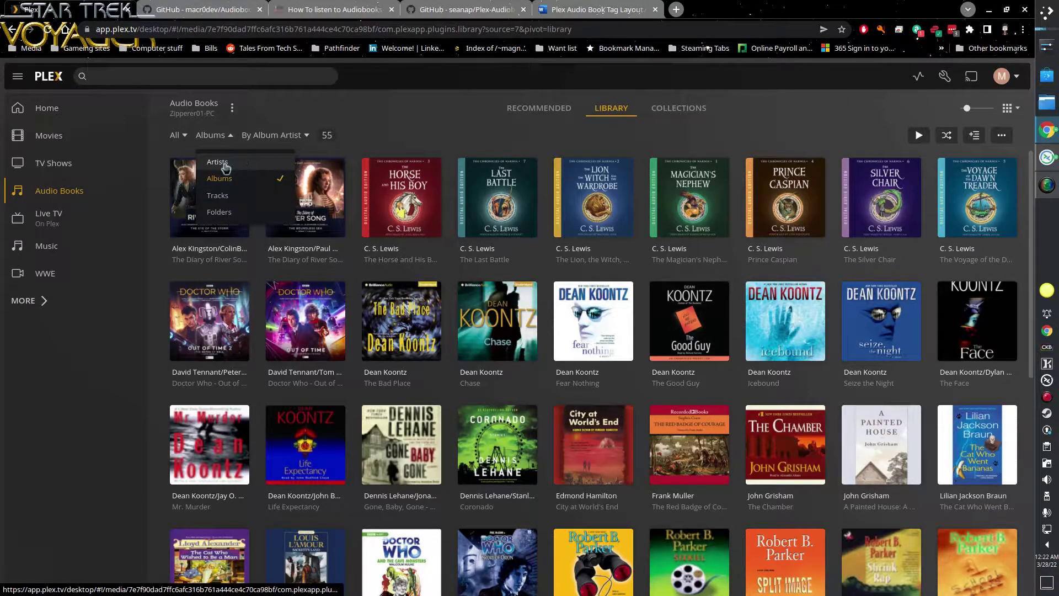
pyautogui.click(217, 195)
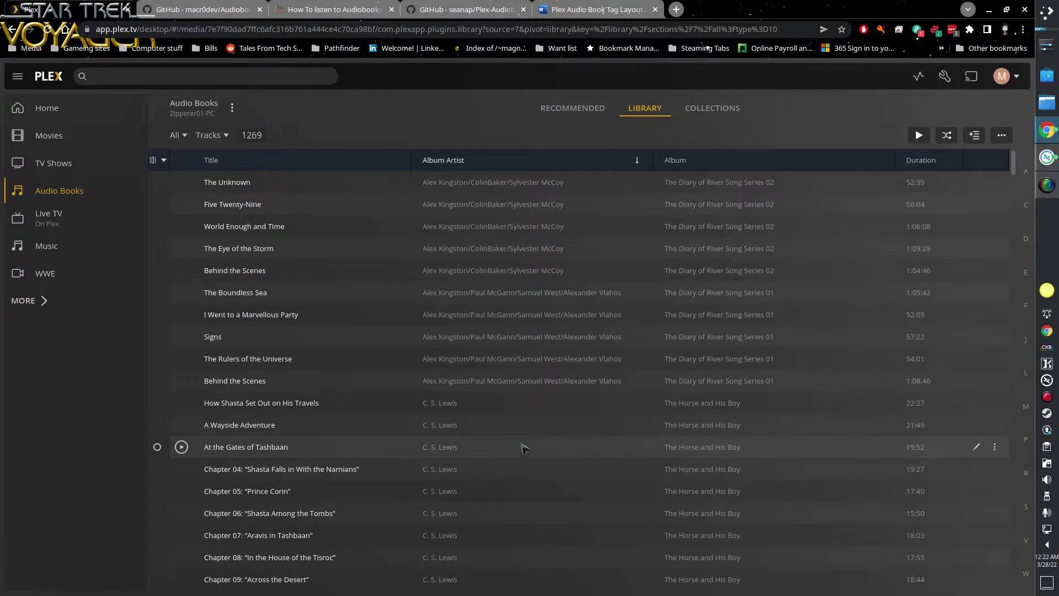
pyautogui.scroll(-6, 523, 447)
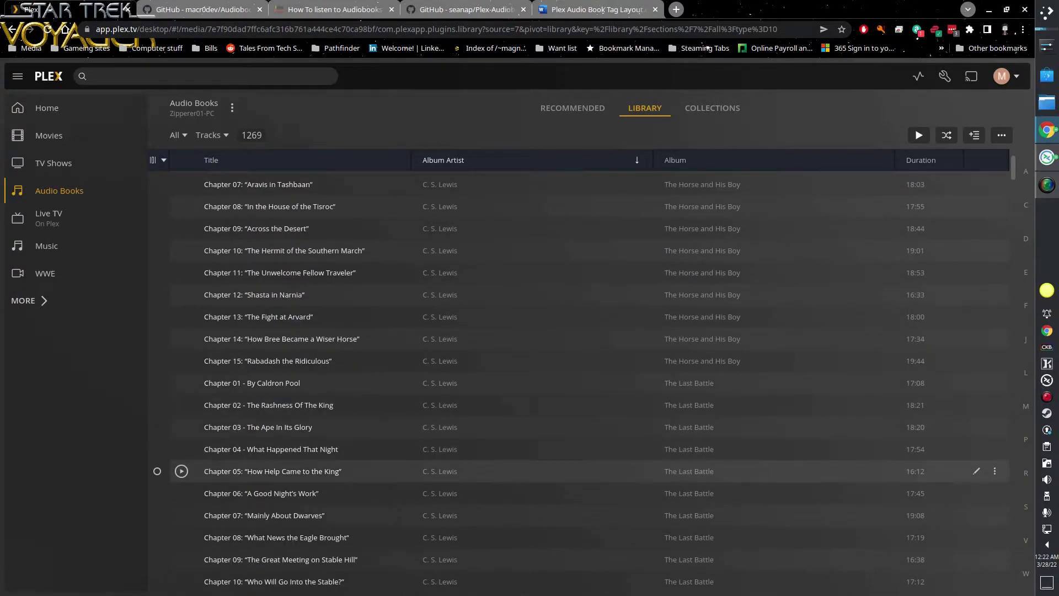
pyautogui.scroll(5, 328, 473)
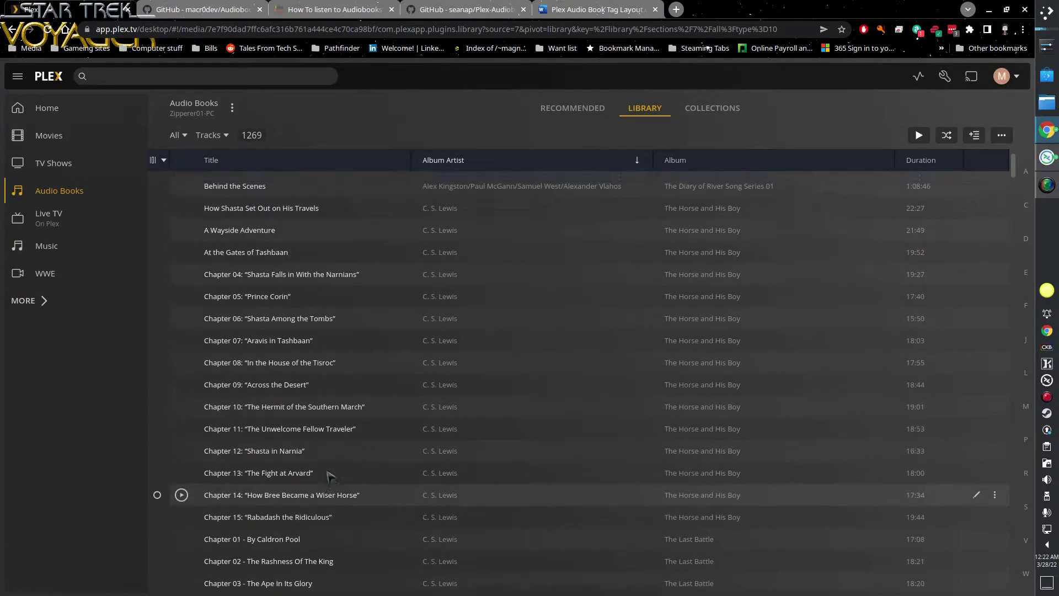
pyautogui.scroll(-3, 330, 473)
pyautogui.scroll(-8, 329, 473)
pyautogui.scroll(6, 338, 471)
pyautogui.scroll(6, 339, 466)
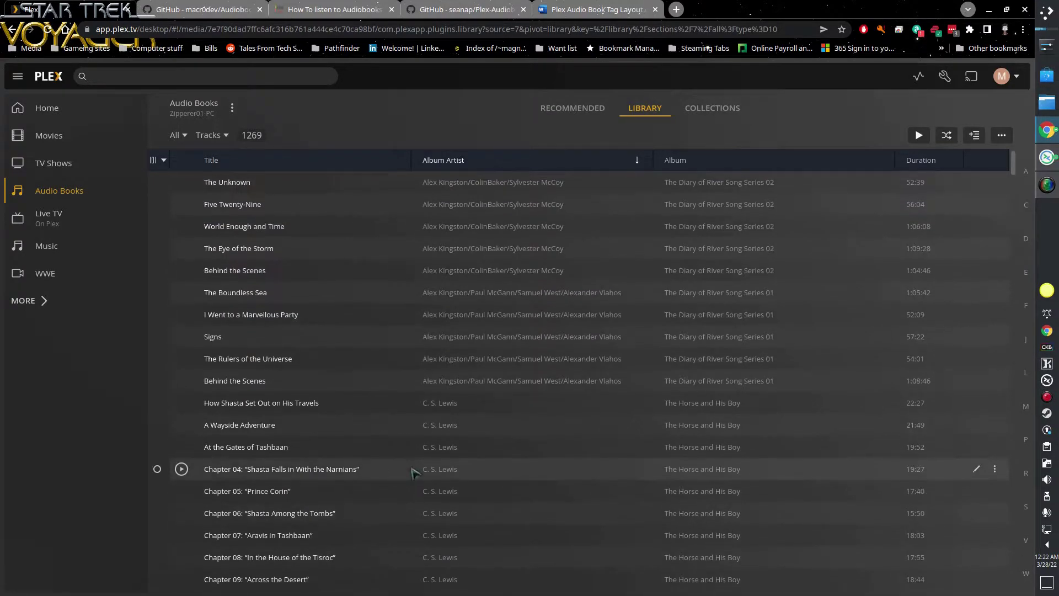
# Switch the Audio Books library back to albums and from there to the artists view.
pyautogui.click(219, 137)
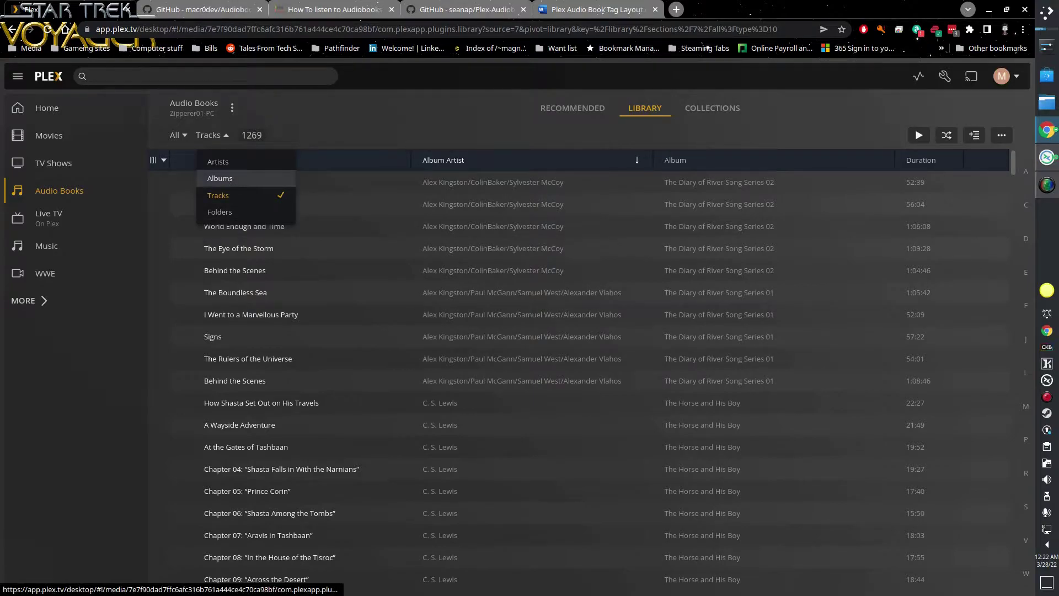
pyautogui.click(226, 180)
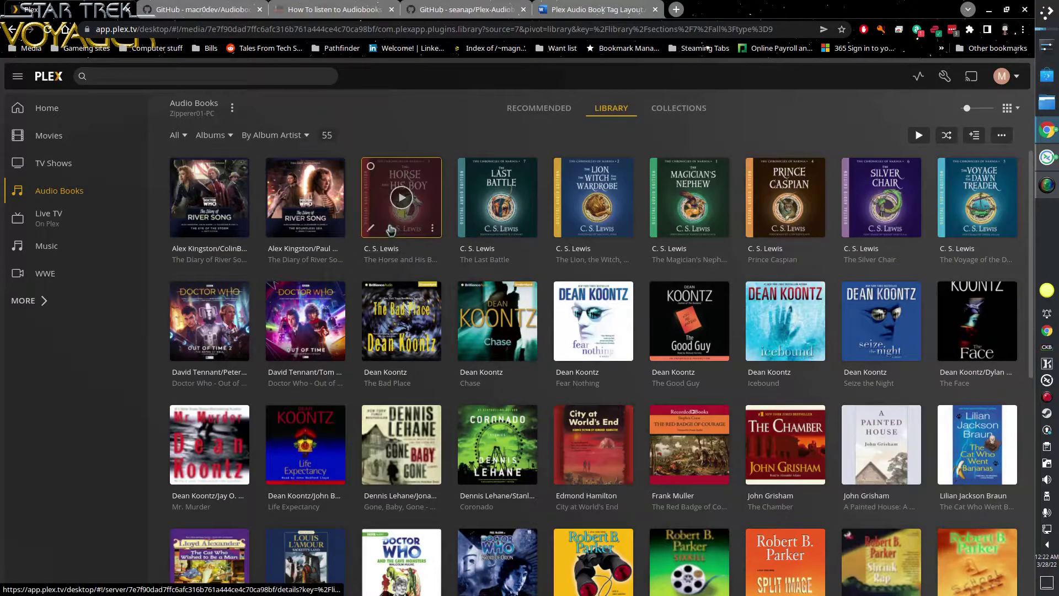
pyautogui.click(214, 135)
pyautogui.click(217, 162)
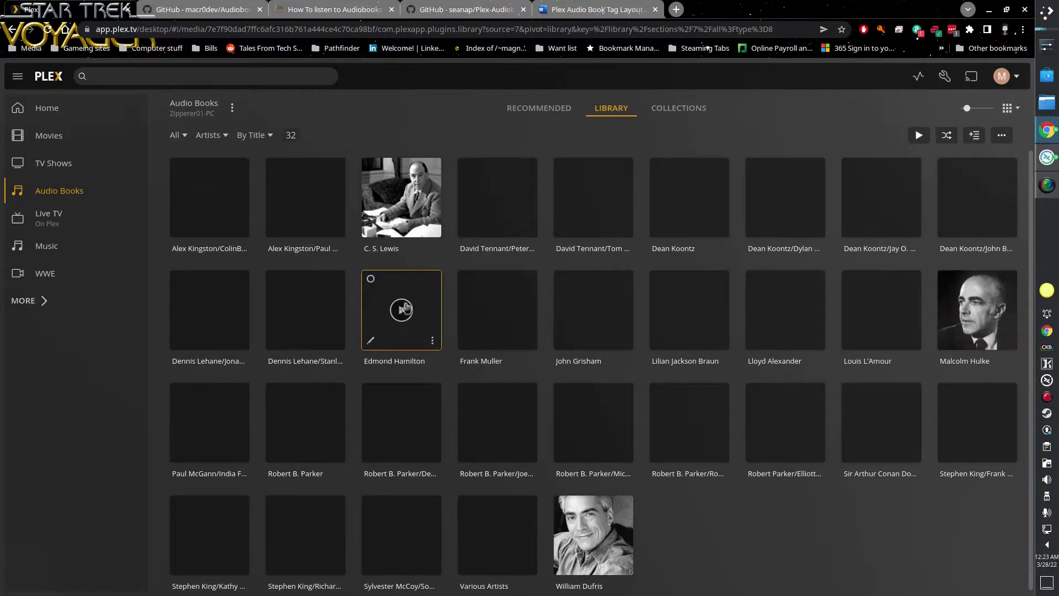
# View the artist pages of C. S. Lewis, Malcolm Hulke and William Dufris from the Audio Books artist list.
pyautogui.click(389, 187)
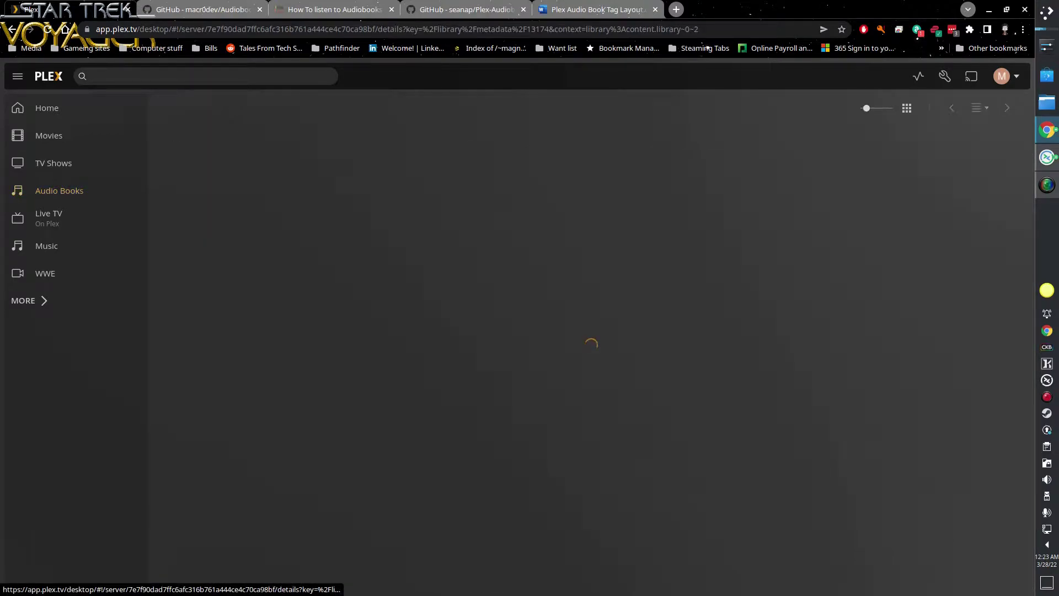
pyautogui.click(51, 190)
pyautogui.click(987, 367)
pyautogui.click(57, 196)
pyautogui.click(586, 557)
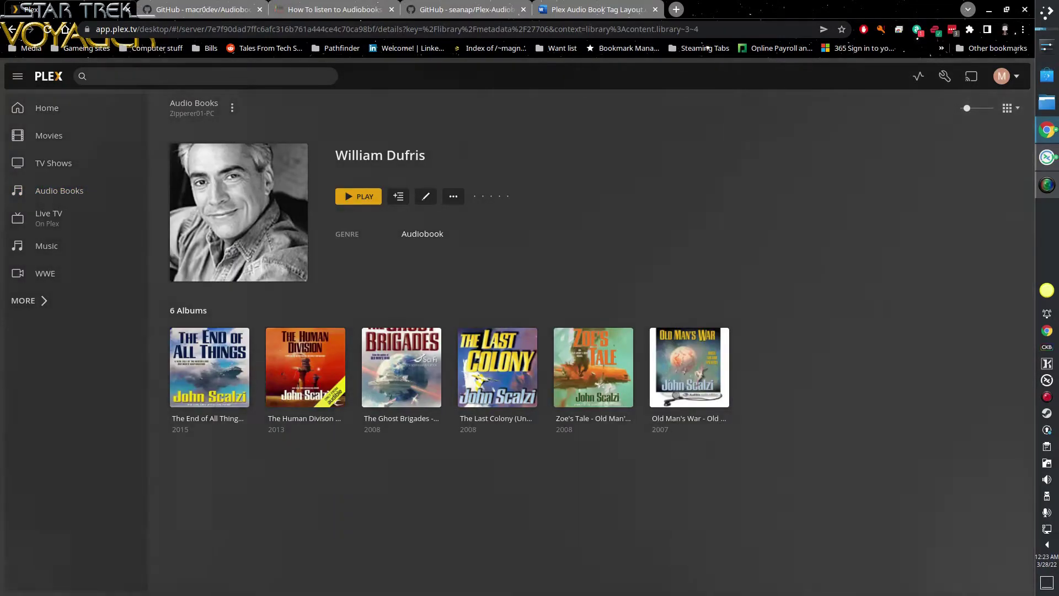
# Return to the Audio Books library, switch it from artists to the folders view and look through the folder list.
pyautogui.click(61, 193)
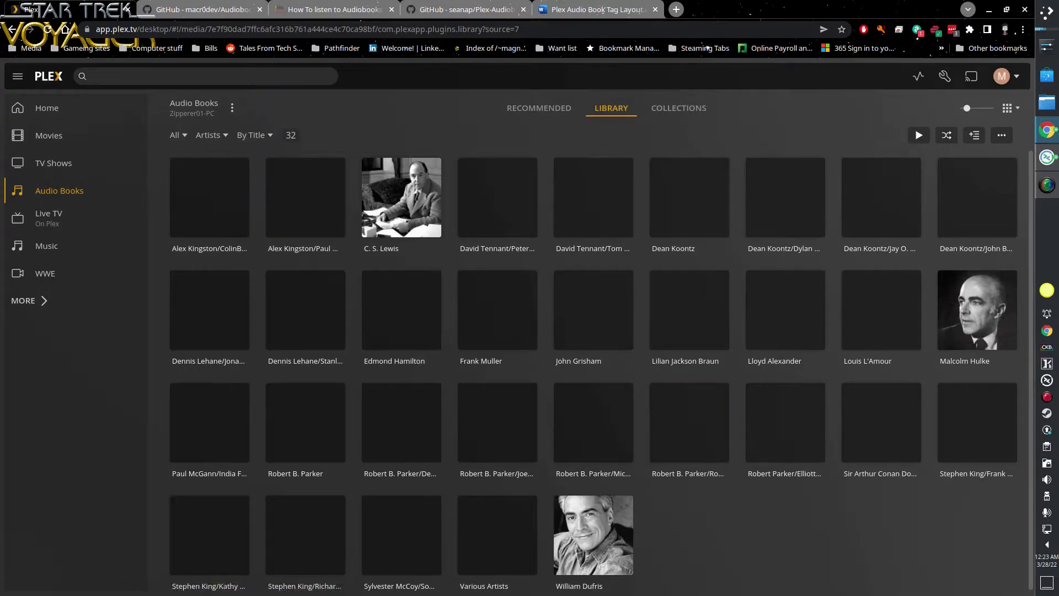
pyautogui.click(258, 135)
pyautogui.click(359, 137)
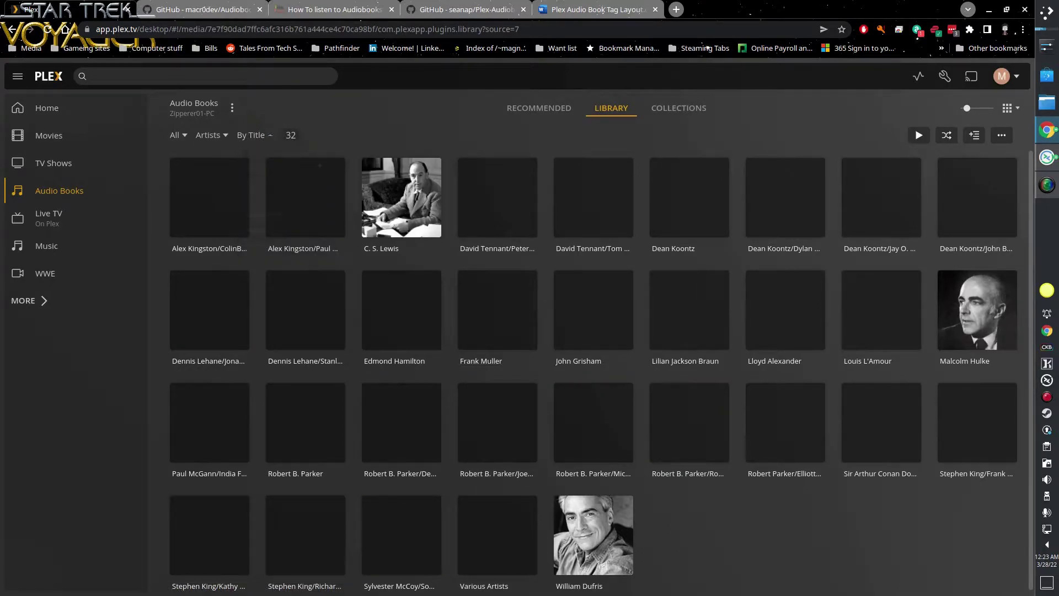
pyautogui.click(214, 138)
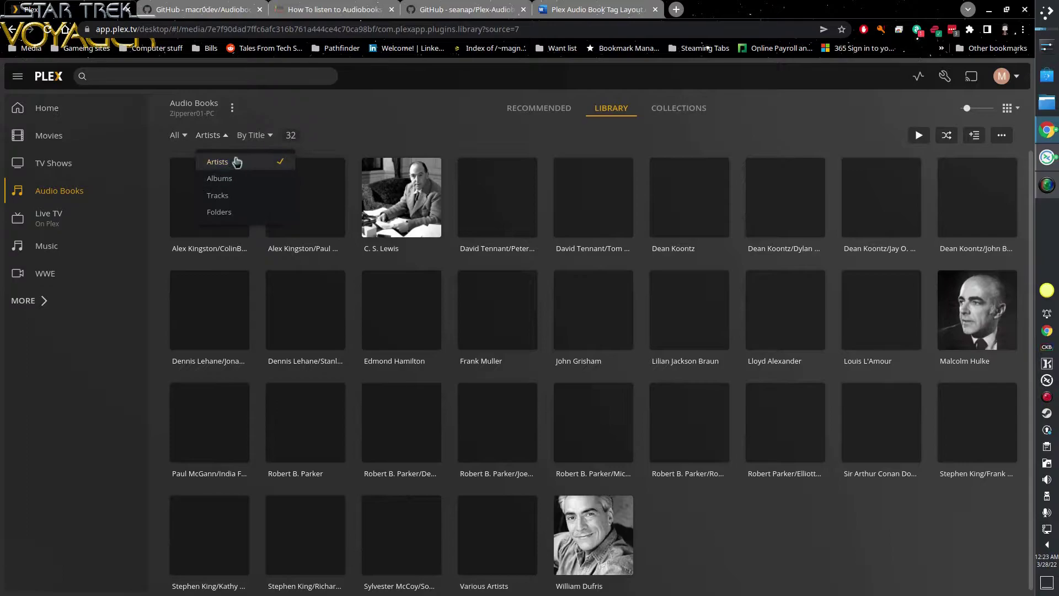
pyautogui.click(232, 211)
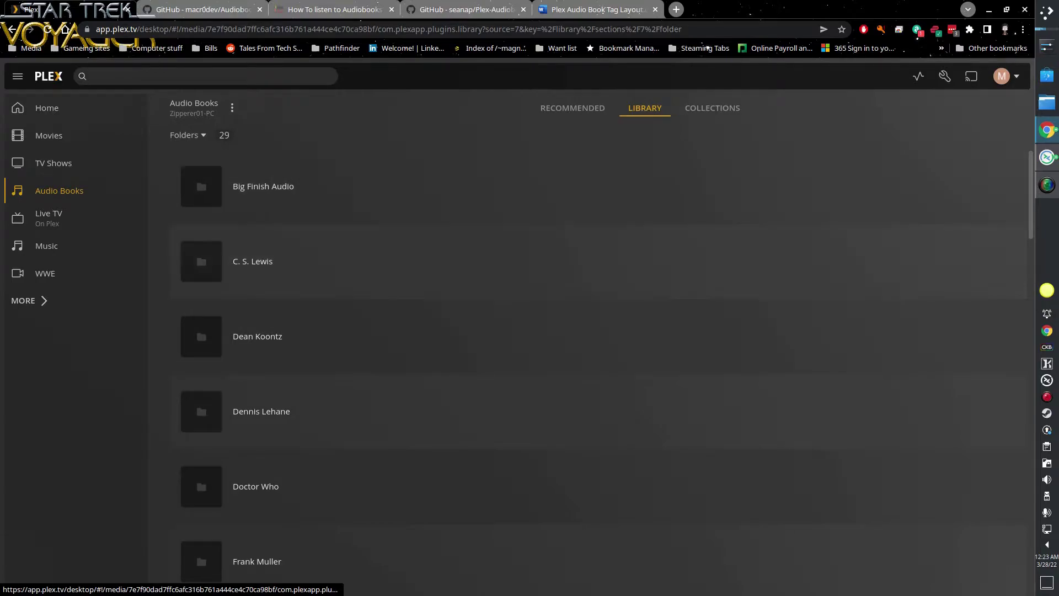
pyautogui.scroll(-2, 465, 447)
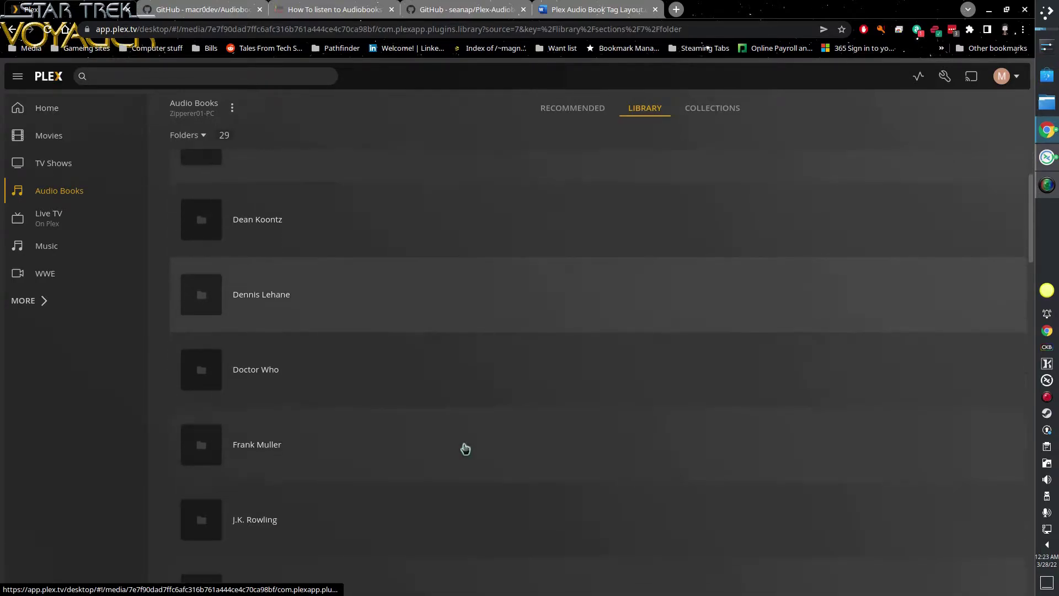
pyautogui.scroll(-3, 465, 448)
pyautogui.scroll(5, 466, 463)
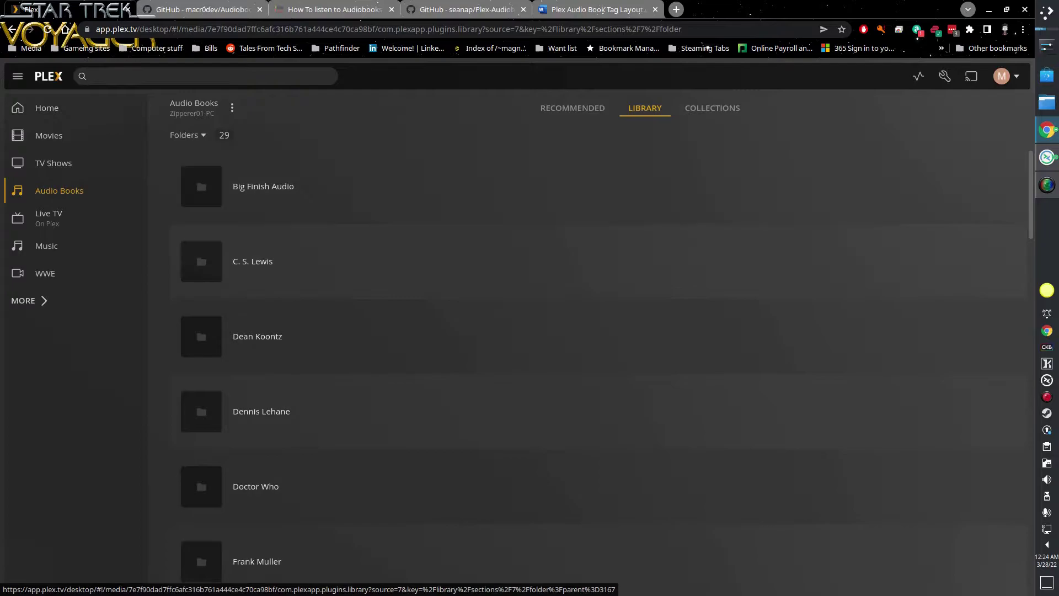
# Switch to the remote desktop session and open the Audio Books folder on the easystore (E:) drive.
pyautogui.click(1047, 165)
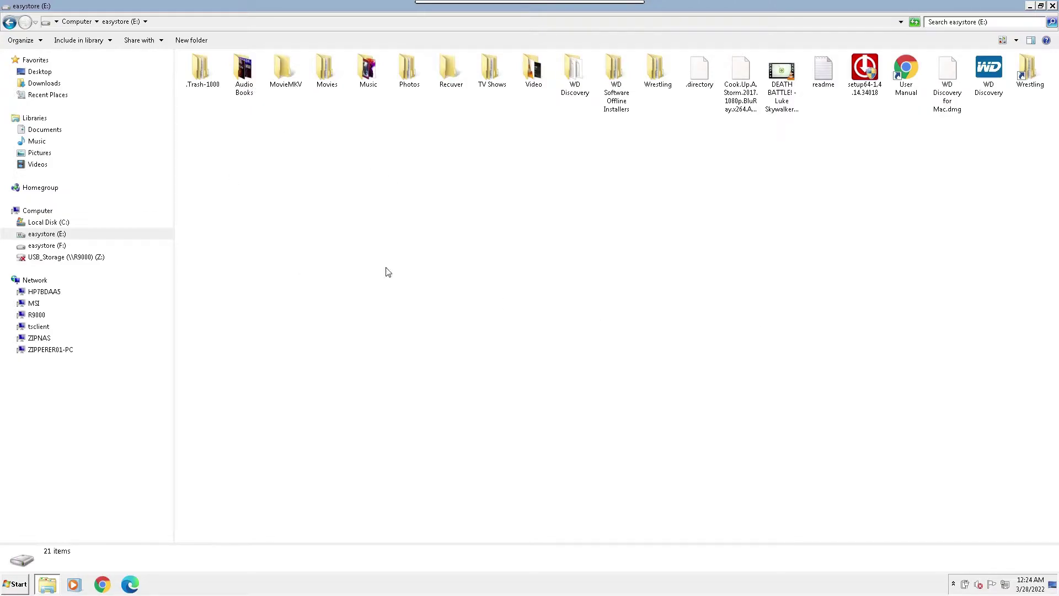
pyautogui.click(249, 95)
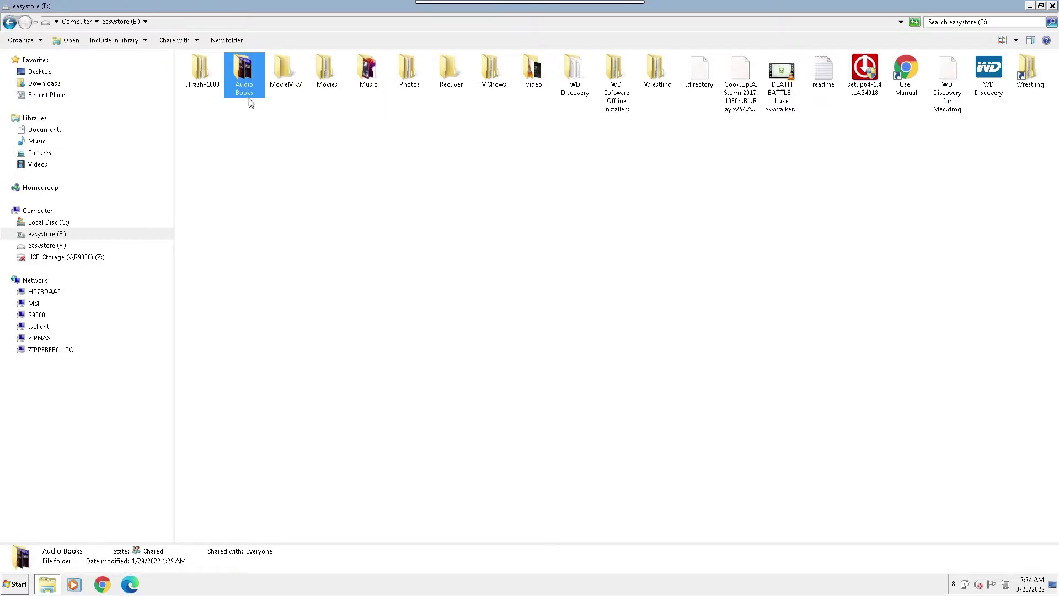
pyautogui.doubleClick(247, 80)
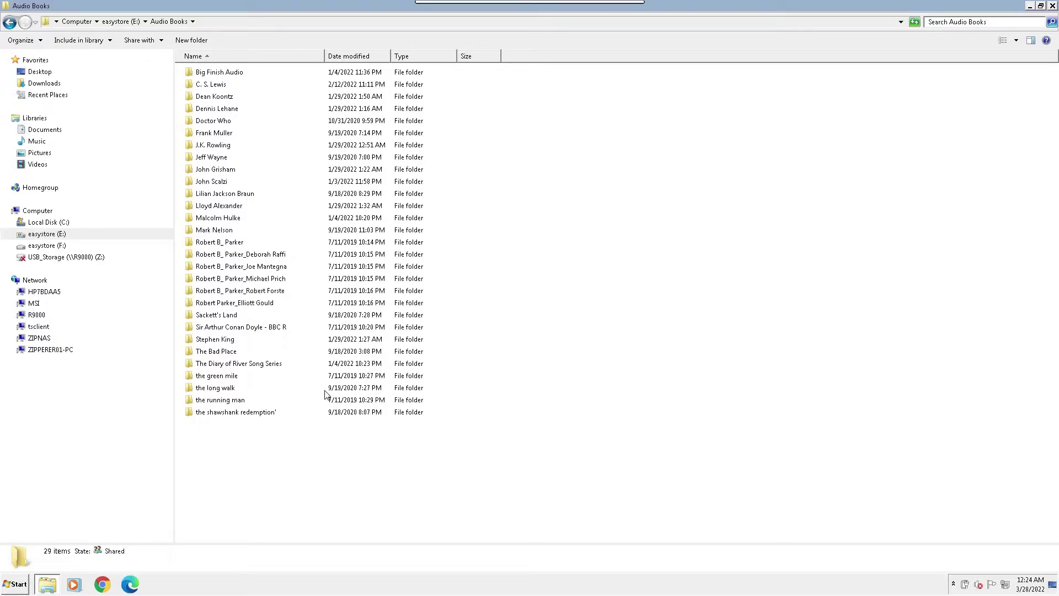
# Go through the Robert B_ Parker folders that add a narrator's name, from Deborah Raffi to Robert Forste.
pyautogui.click(281, 254)
pyautogui.click(280, 267)
pyautogui.click(275, 279)
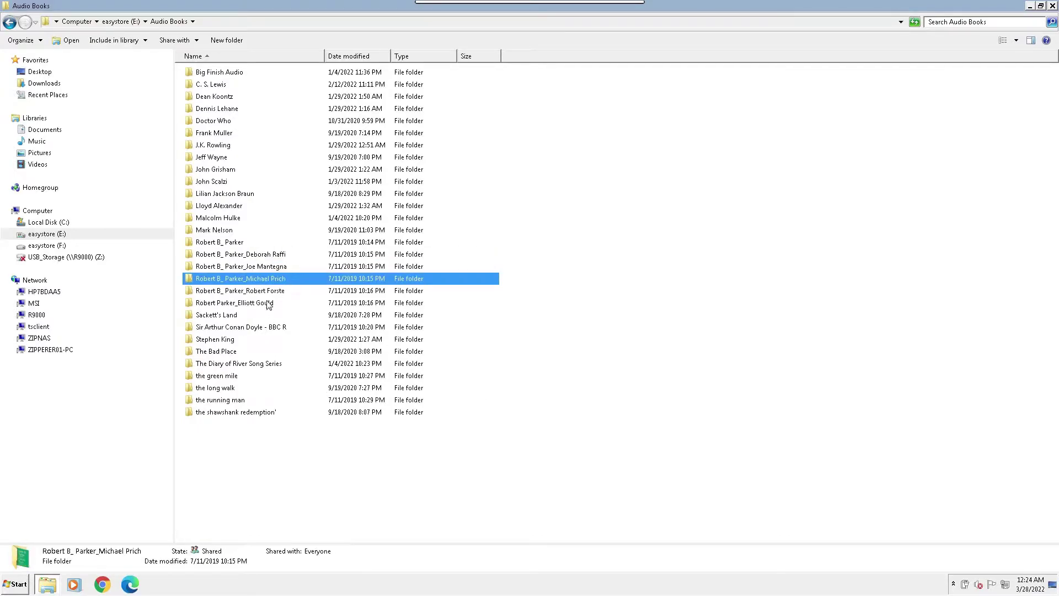
pyautogui.click(272, 291)
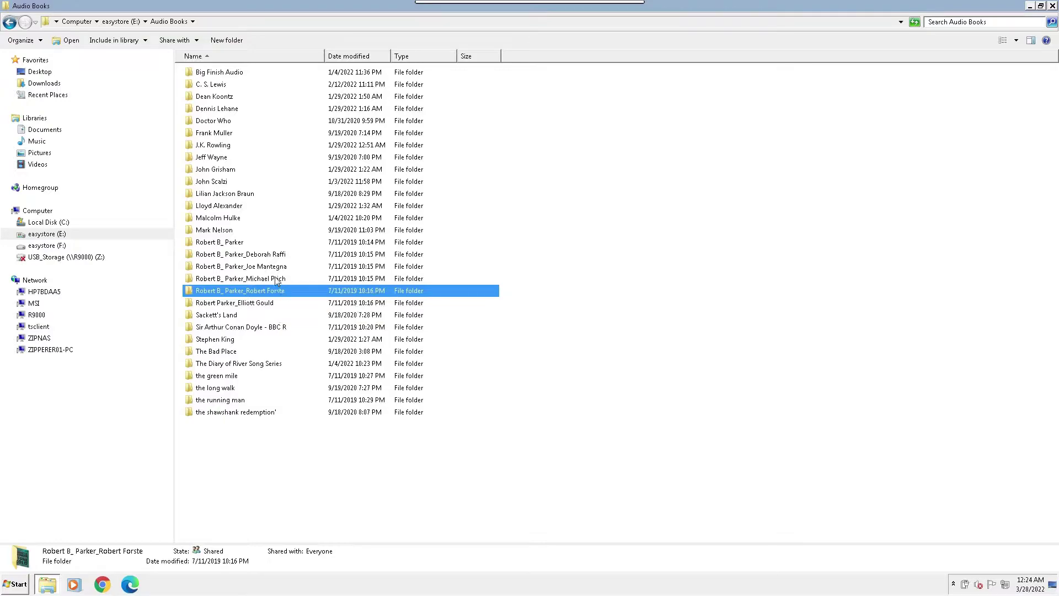
pyautogui.moveTo(276, 280)
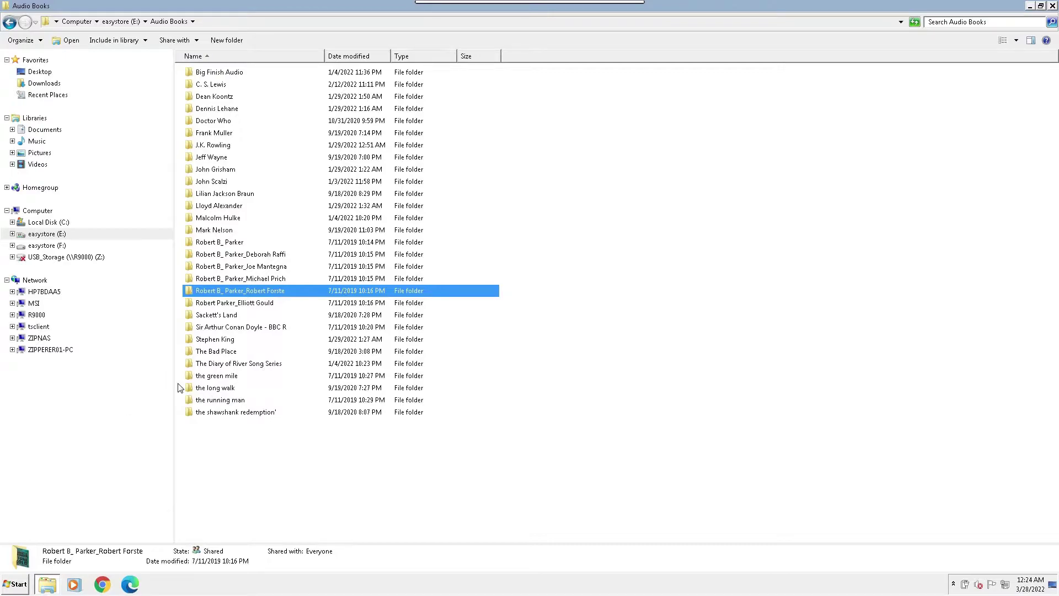
# View the contents of the C. S. Lewis and The Diary of River Song Series folders, returning to Audio Books after each.
pyautogui.doubleClick(216, 85)
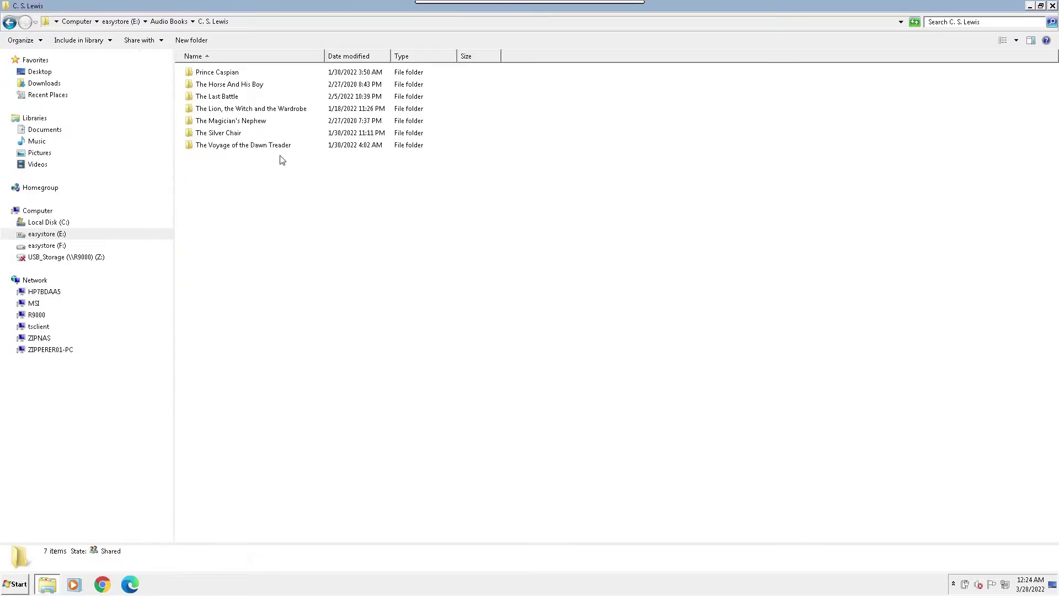
pyautogui.click(9, 22)
pyautogui.doubleClick(256, 365)
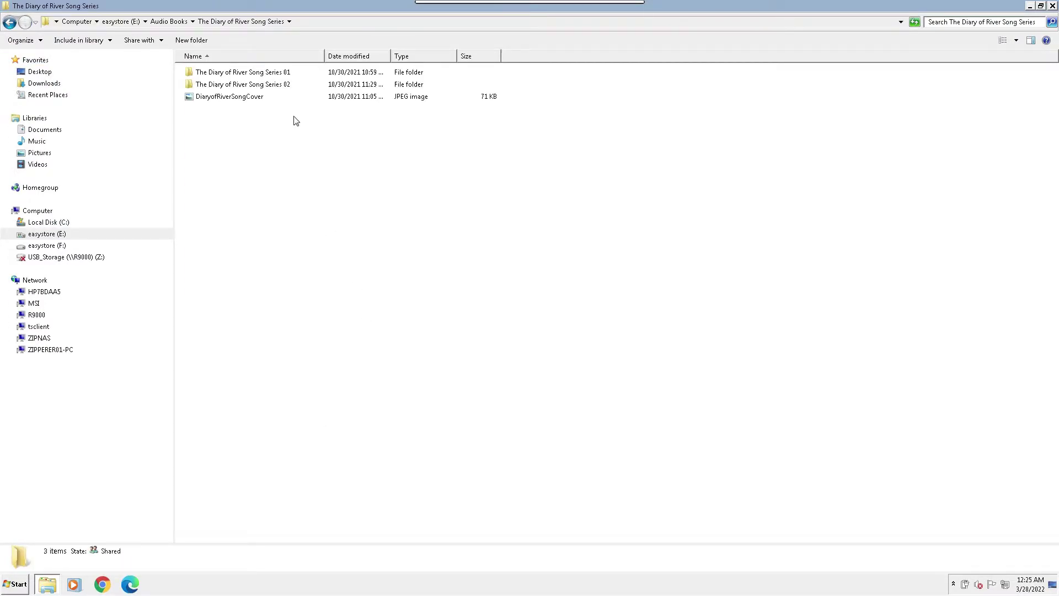
pyautogui.click(10, 22)
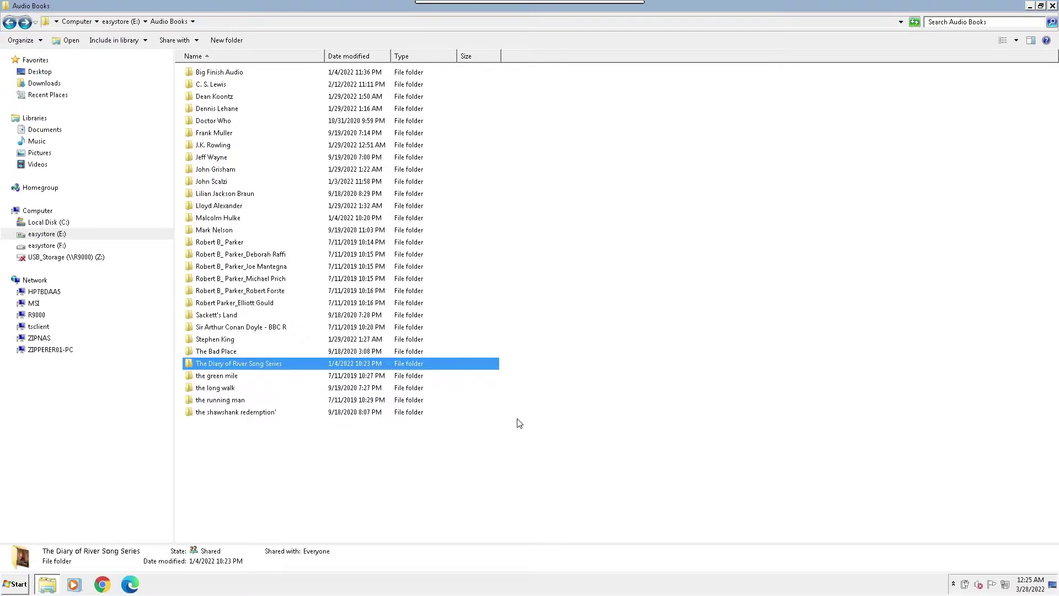
pyautogui.click(537, 466)
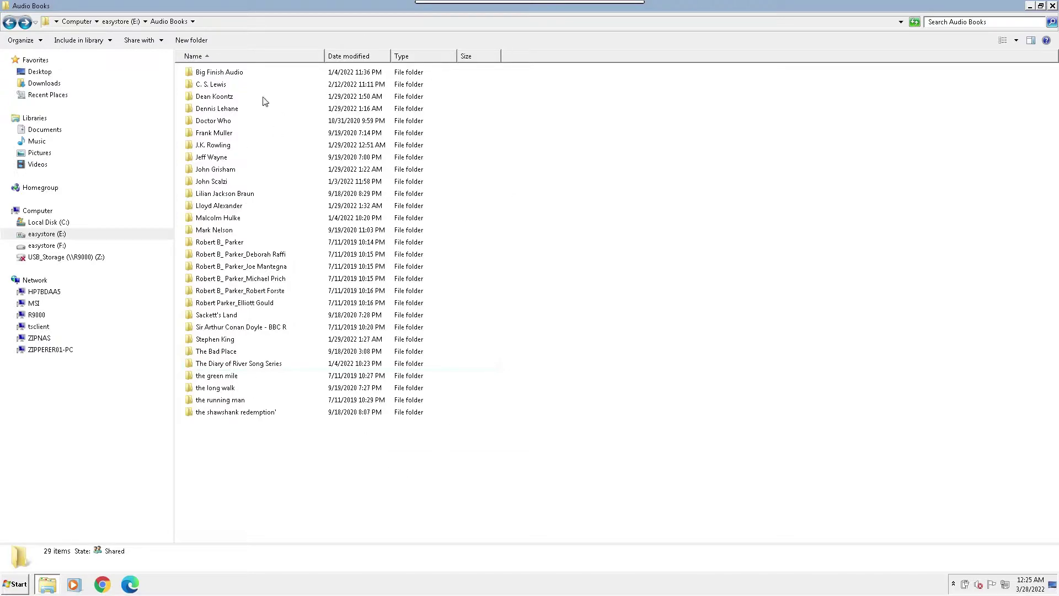
# Switch back to Plex in Chrome and view the contents of the J.K. Rowling folder in the Audio Books library.
pyautogui.click(618, 8)
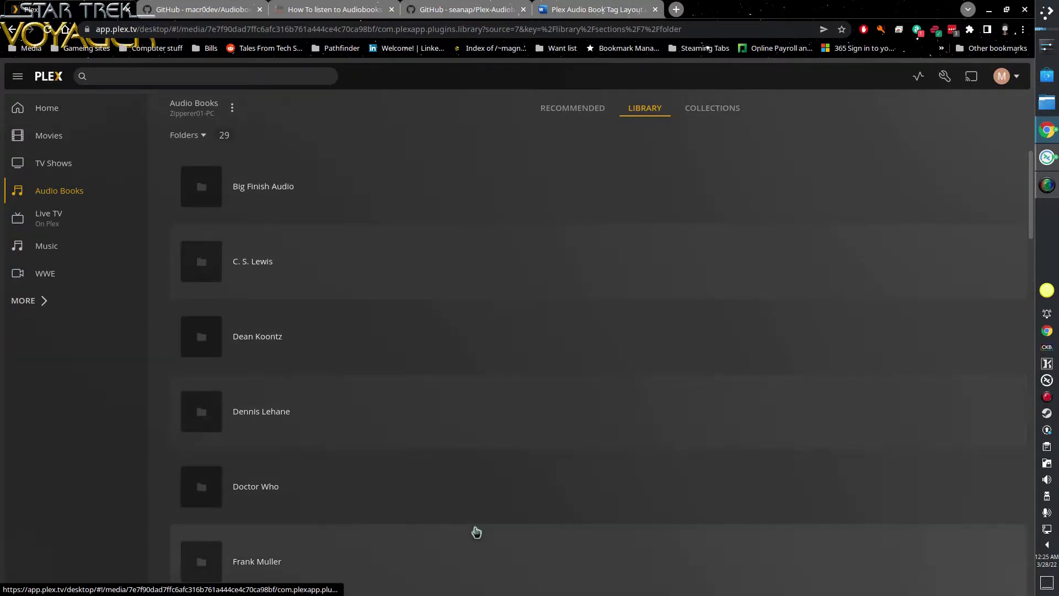
pyautogui.scroll(-3, 324, 452)
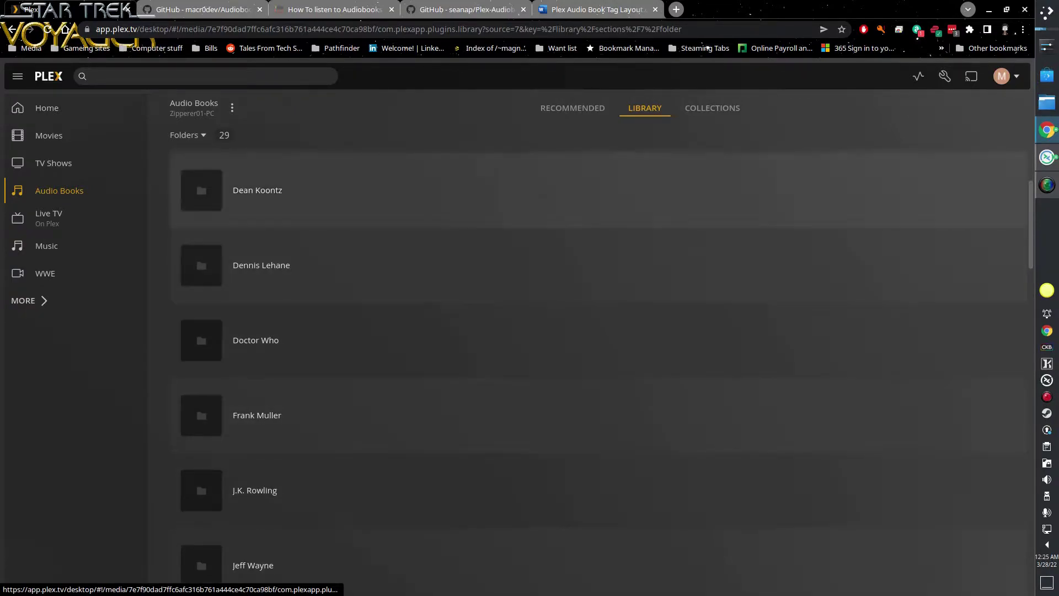
pyautogui.scroll(-2, 459, 425)
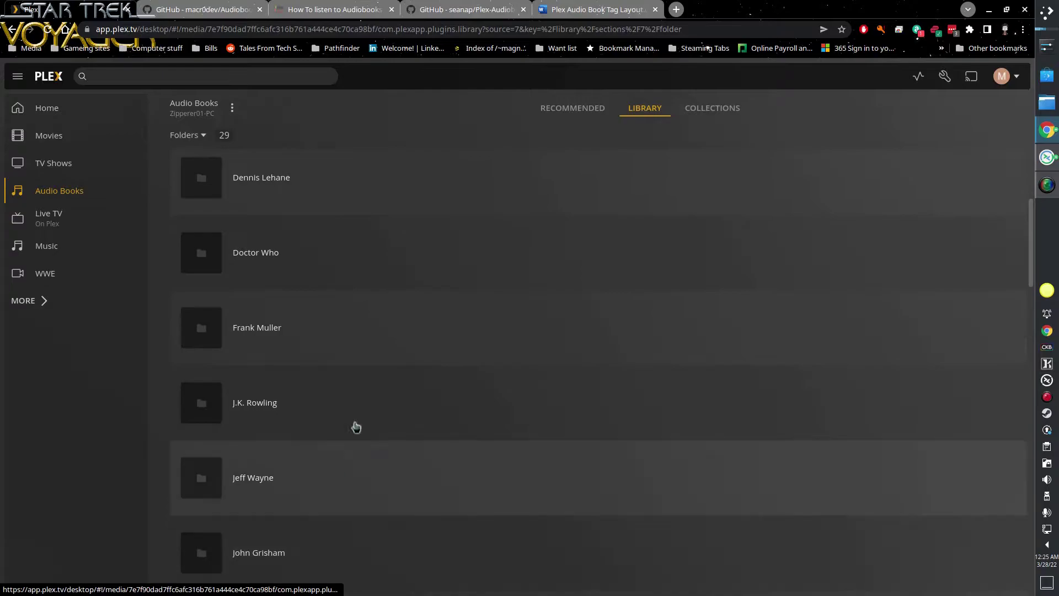
pyautogui.scroll(-3, 421, 411)
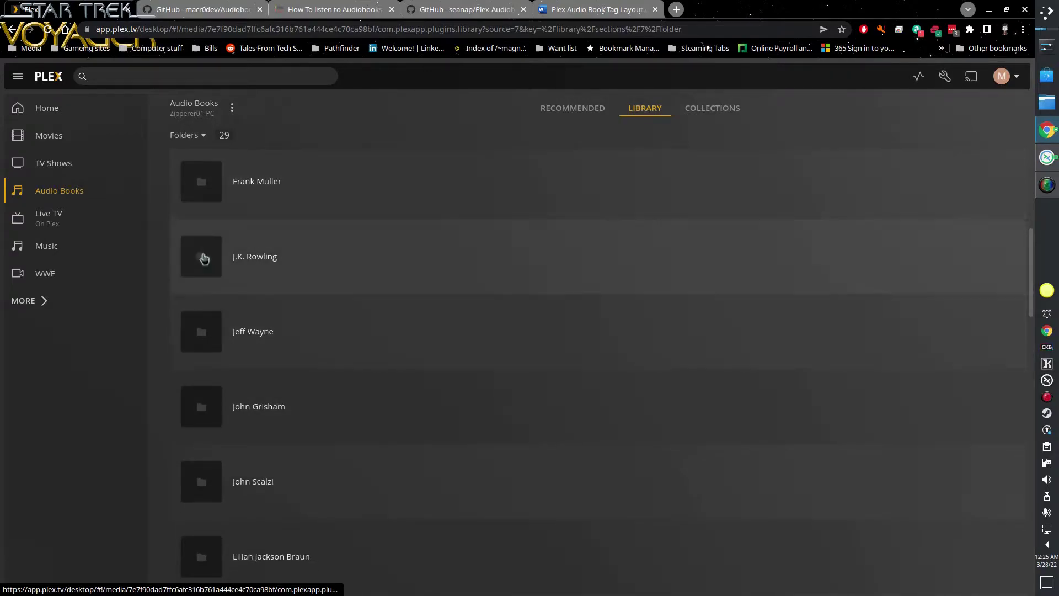
pyautogui.click(317, 270)
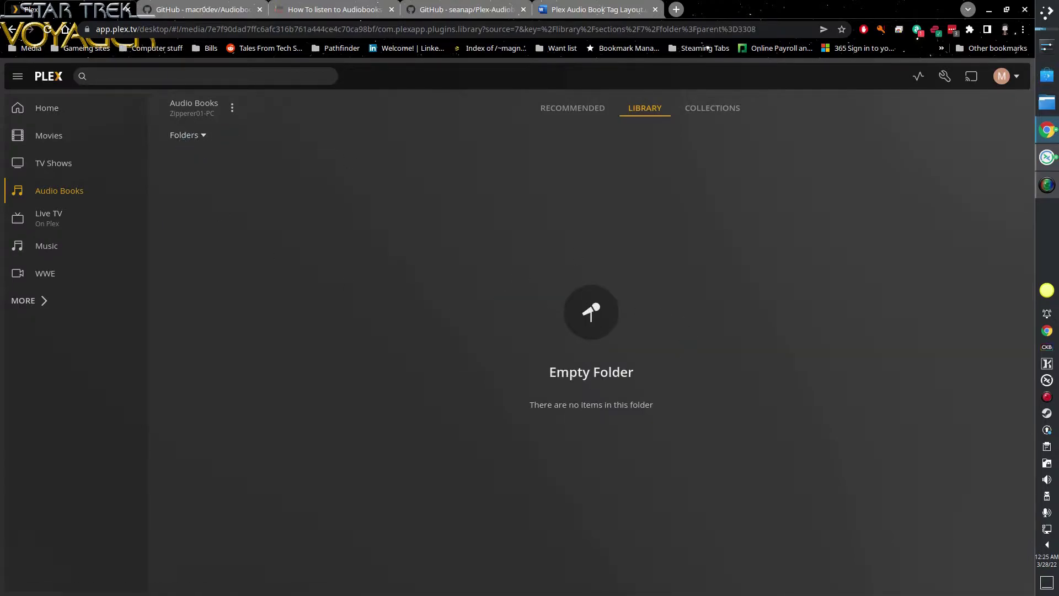
# Return to the top-level folder list in Plex and look through the author folders past the Robert B_ Parker entries.
pyautogui.click(187, 135)
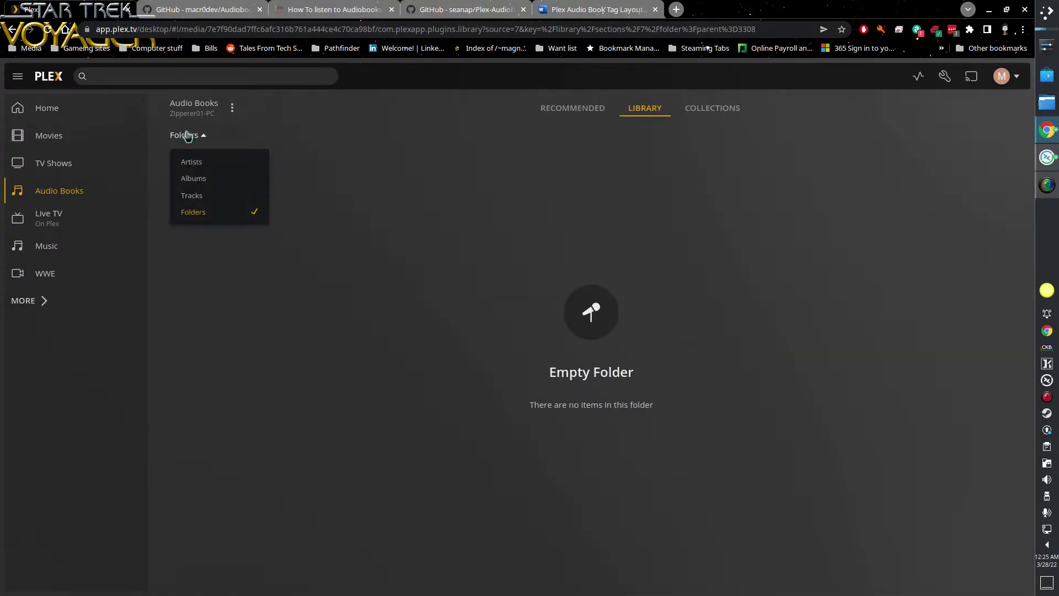
pyautogui.click(195, 212)
pyautogui.scroll(-9, 380, 297)
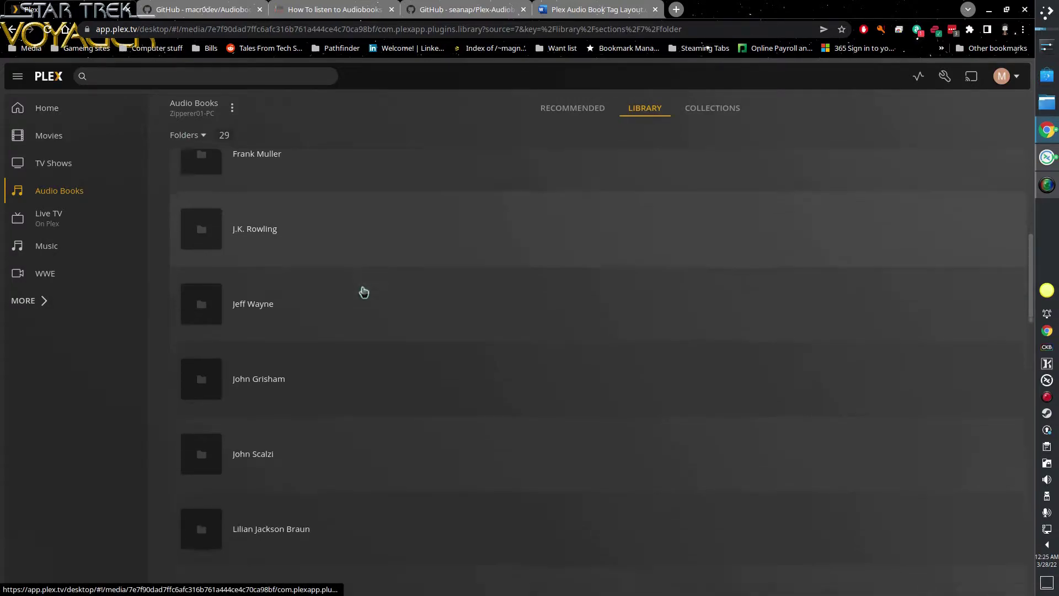
pyautogui.scroll(-8, 387, 373)
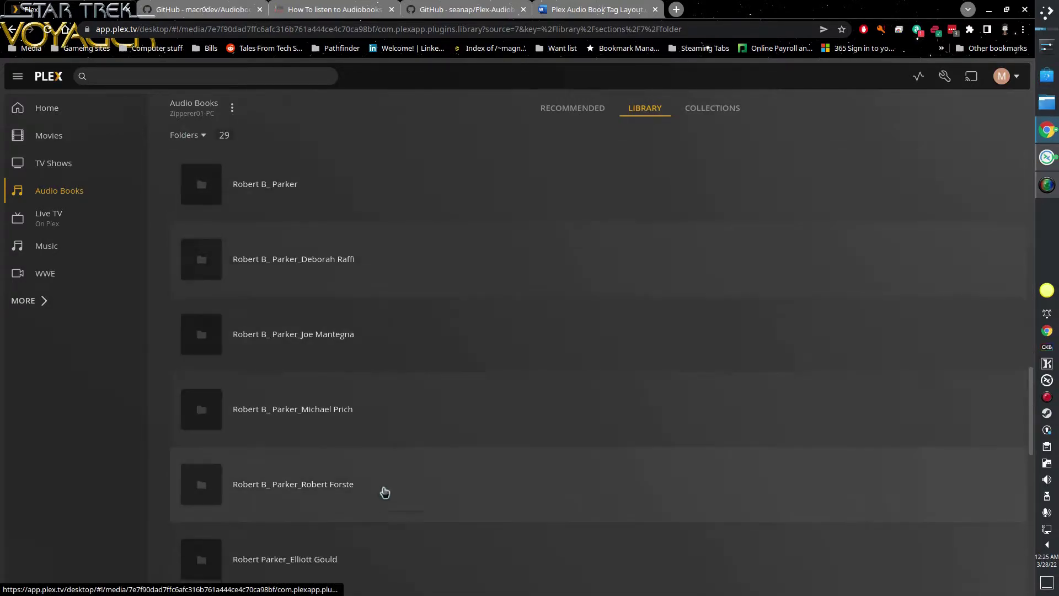
pyautogui.scroll(-1, 396, 371)
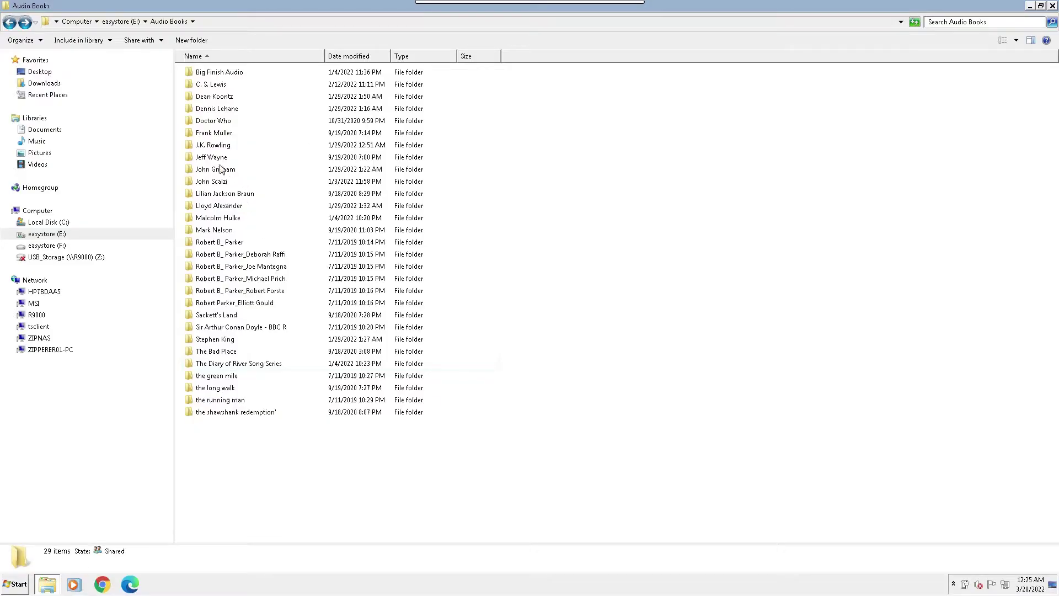
# Check the contents of the J.K. Rowling folder on the remote drive and go back to the Audio Books folder.
pyautogui.doubleClick(218, 146)
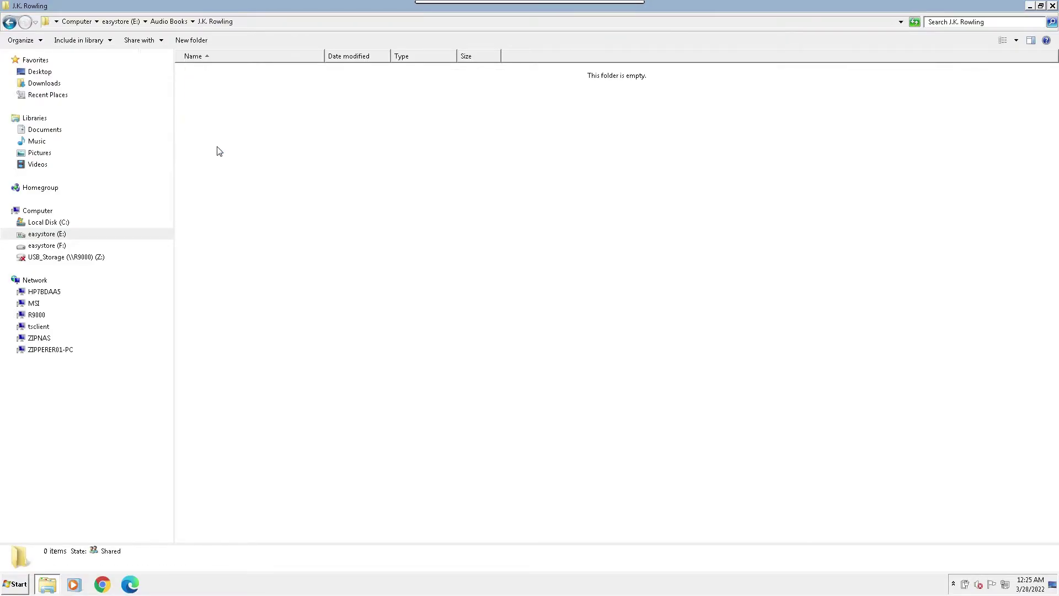
pyautogui.click(9, 22)
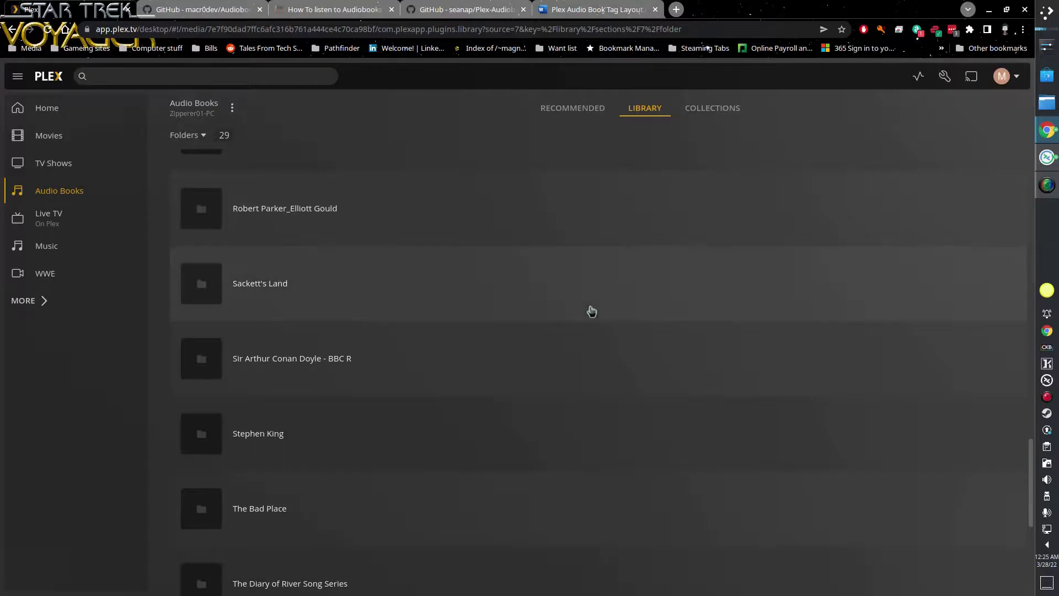
# View the Desperation parts inside the Stephen King folder in Plex and return to the top-level folder list.
pyautogui.click(309, 419)
pyautogui.click(258, 203)
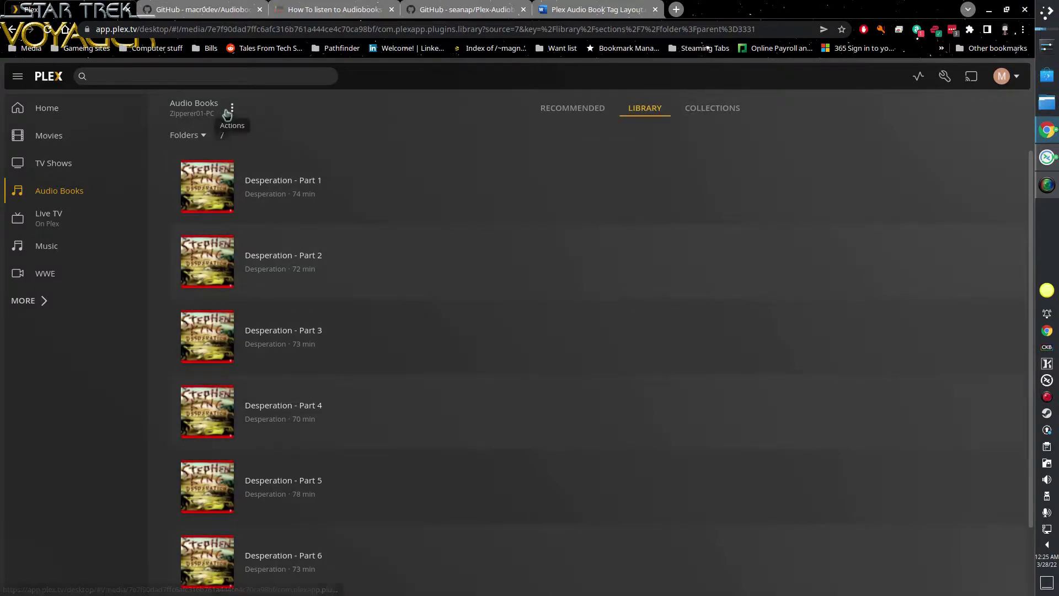
pyautogui.click(184, 135)
pyautogui.click(200, 216)
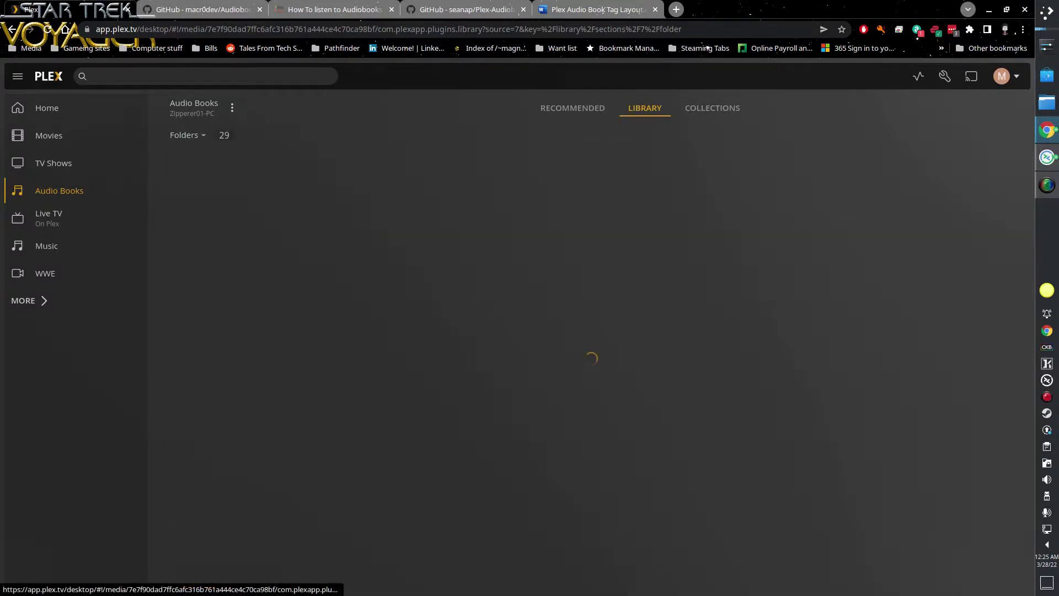
# View the parts in the running man folder, return to the full folder list and look back through the authors.
pyautogui.scroll(-5, 420, 324)
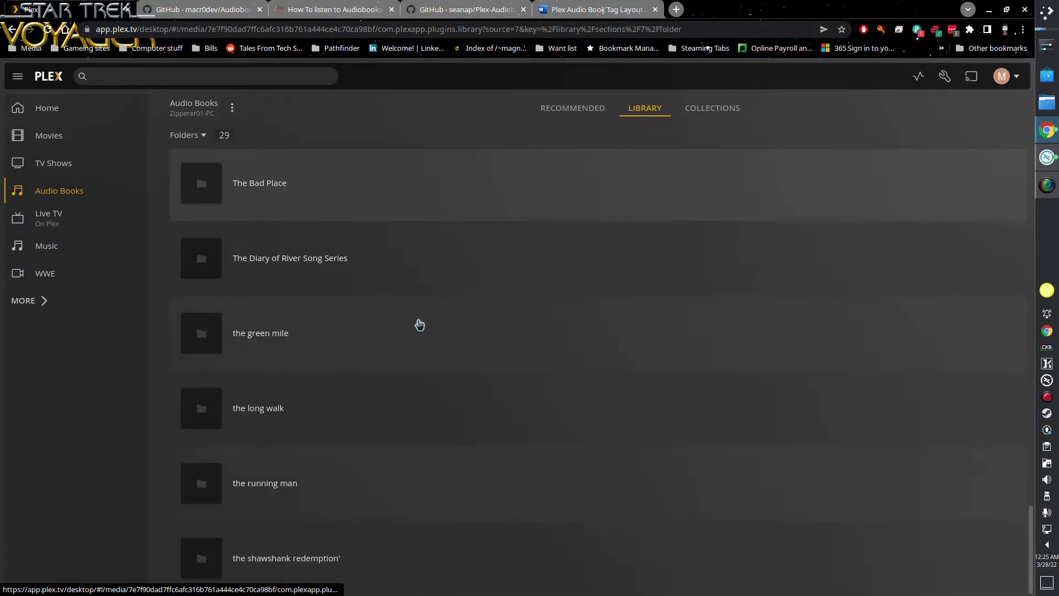
pyautogui.click(456, 475)
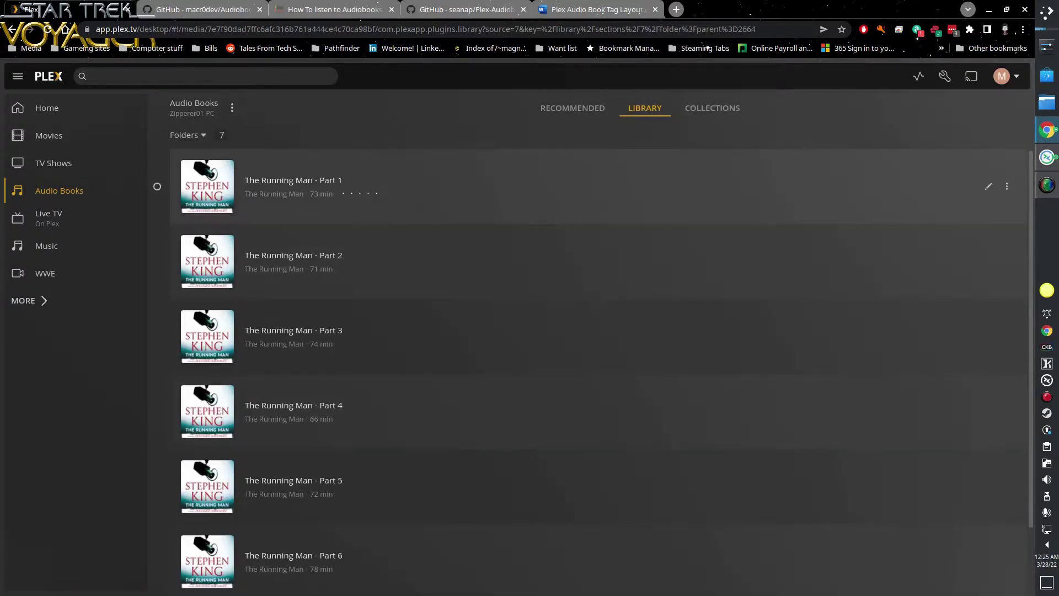
pyautogui.click(188, 135)
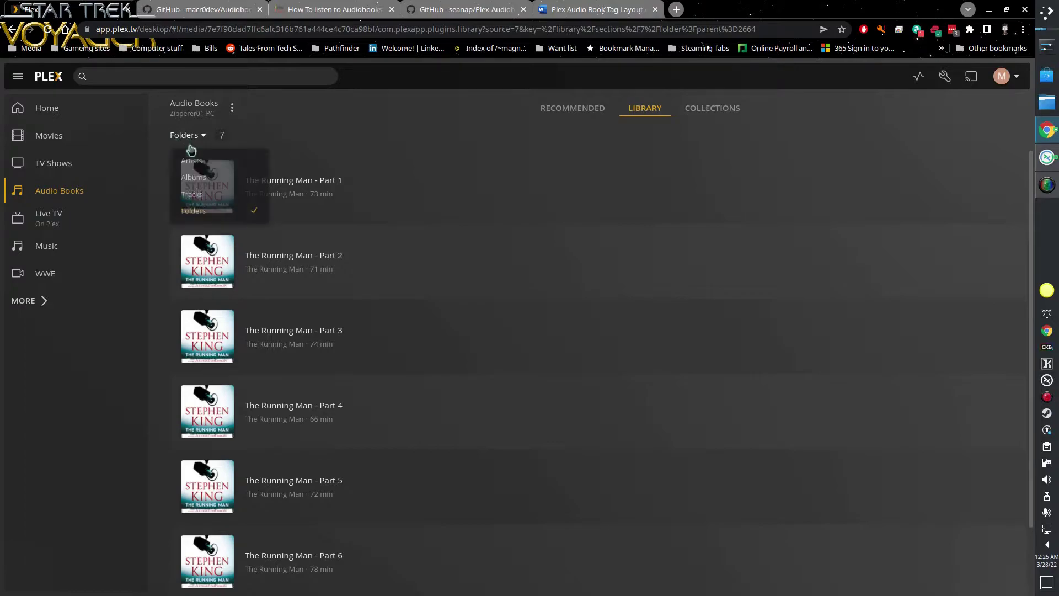
pyautogui.click(200, 217)
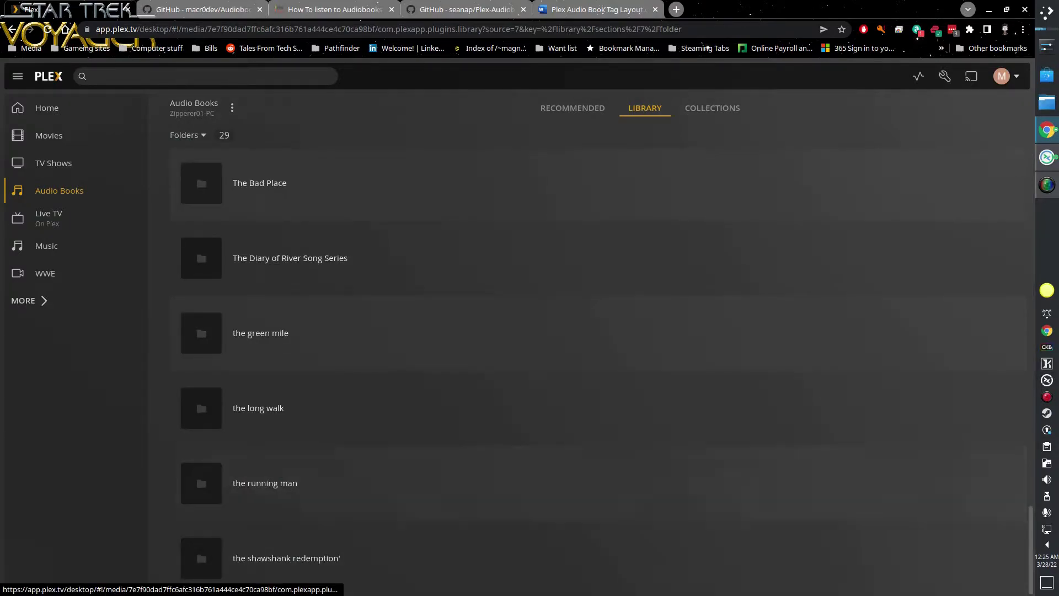
pyautogui.scroll(8, 323, 505)
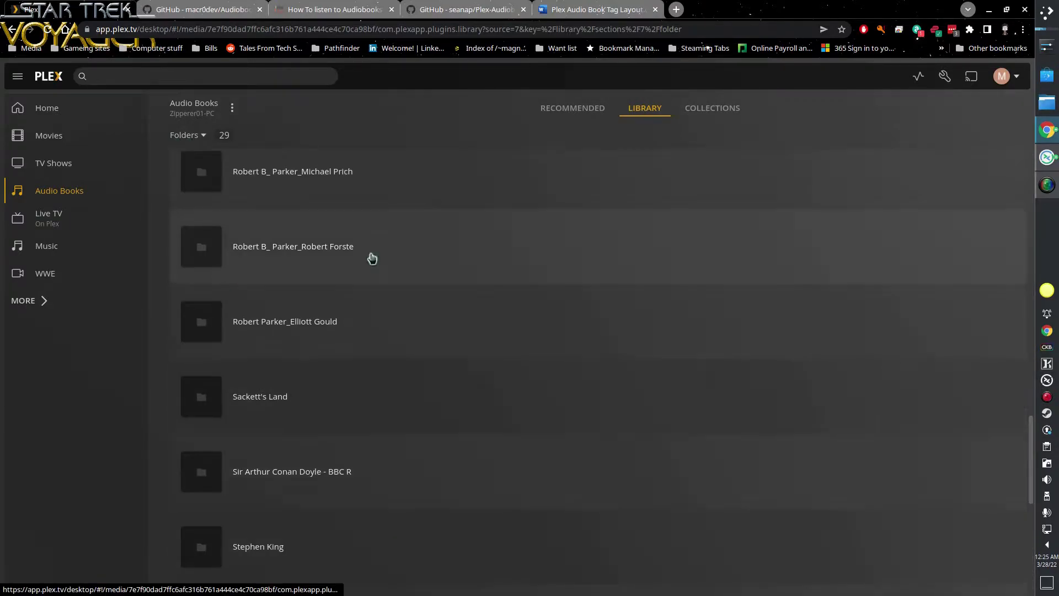
pyautogui.scroll(15, 436, 353)
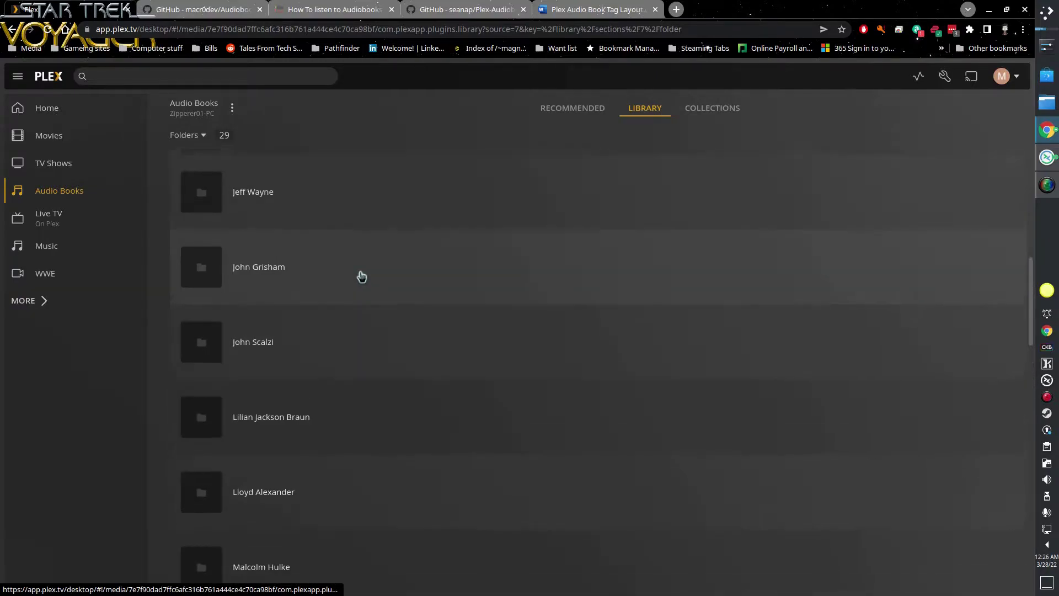
# View the Doctor Who titles inside the Big Finish Audio folder and return to the top-level folder list.
pyautogui.scroll(6, 293, 382)
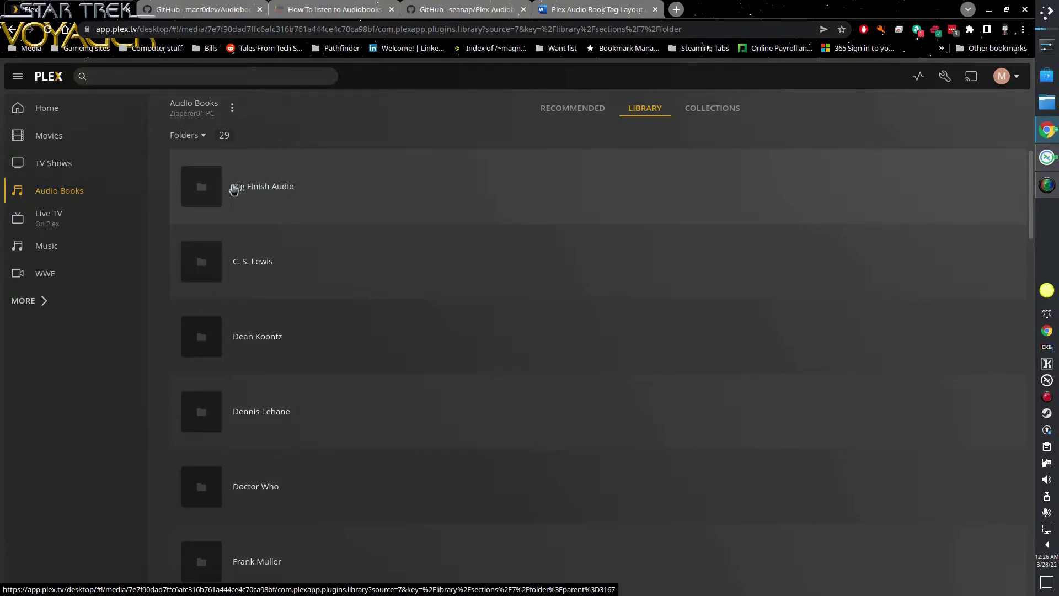
pyautogui.click(295, 190)
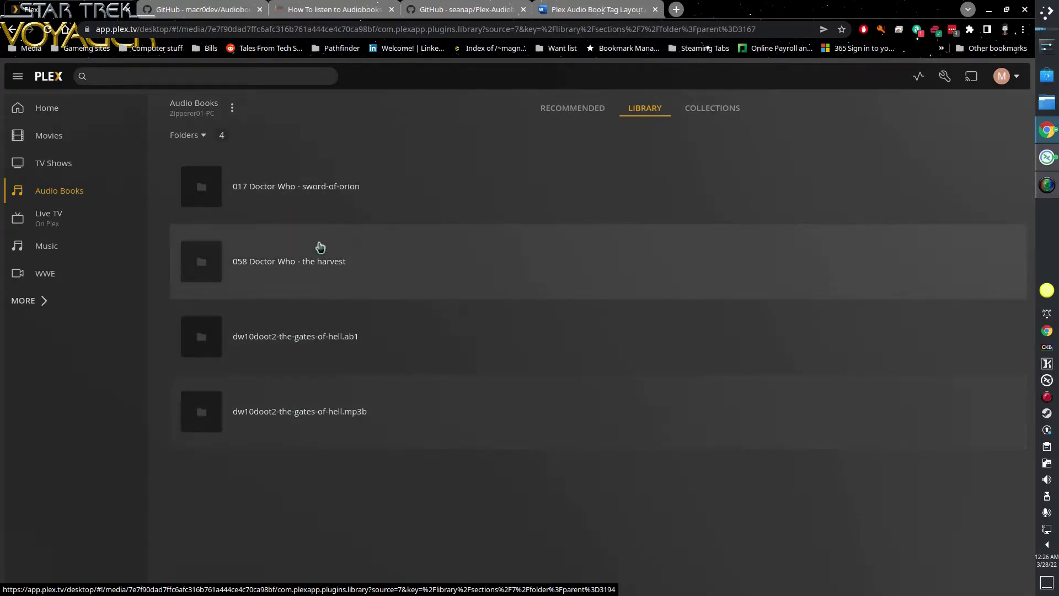
pyautogui.click(185, 135)
pyautogui.click(195, 211)
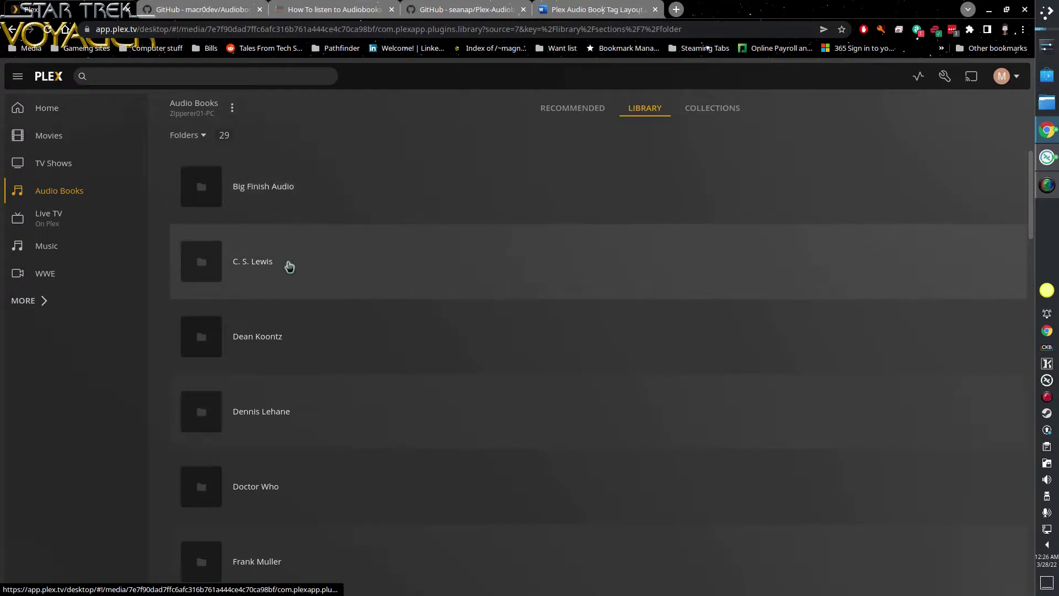
# View the book folders inside the C. S. Lewis folder and return to the full folder list.
pyautogui.click(289, 267)
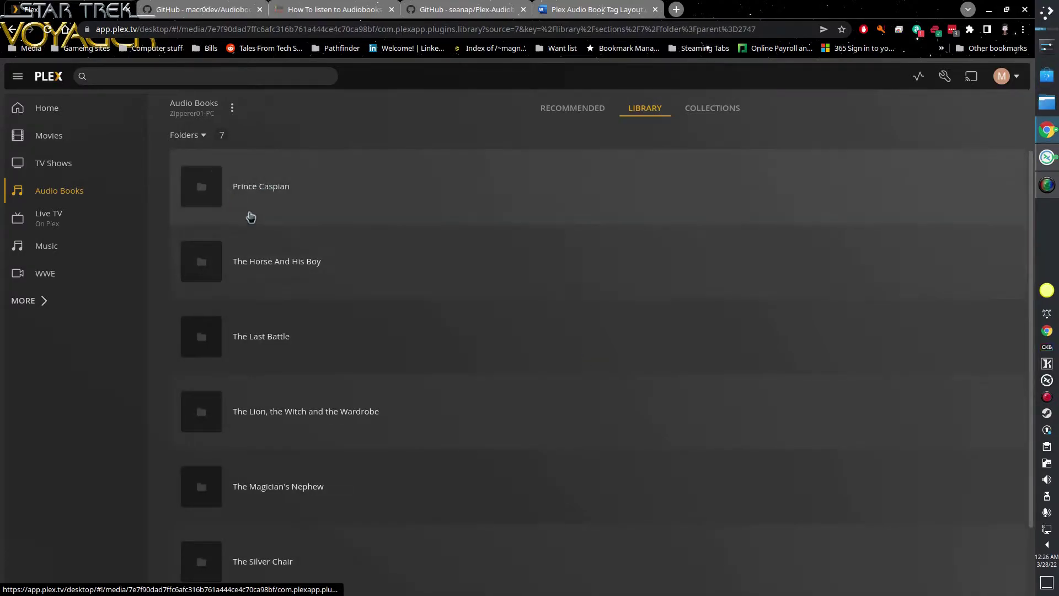
pyautogui.click(191, 135)
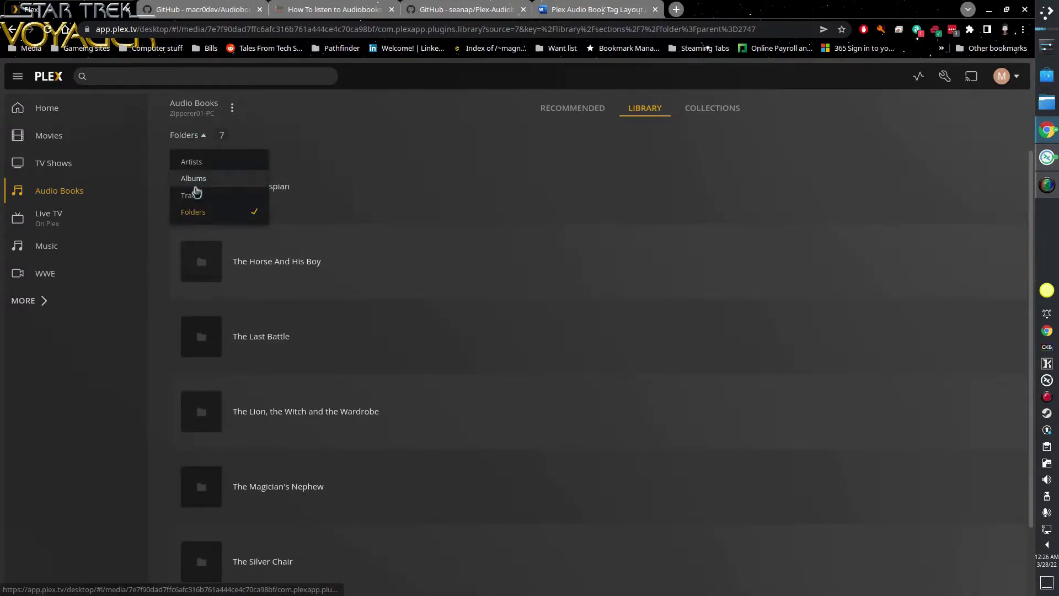
pyautogui.click(194, 213)
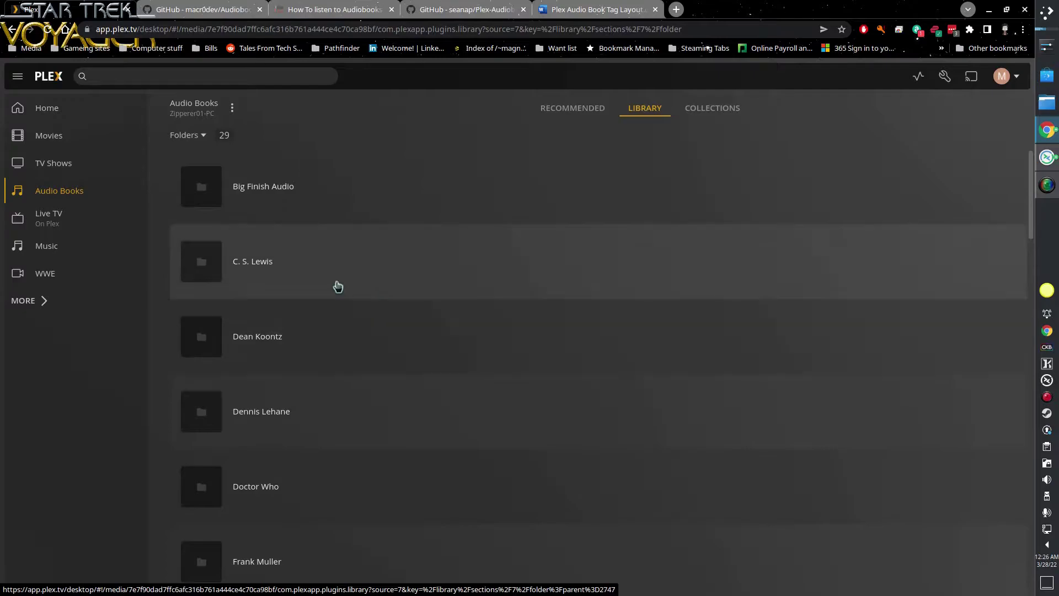
# Show the library by artists and by albums, looking through the album covers down to the John Scalzi books.
pyautogui.click(196, 135)
pyautogui.click(218, 173)
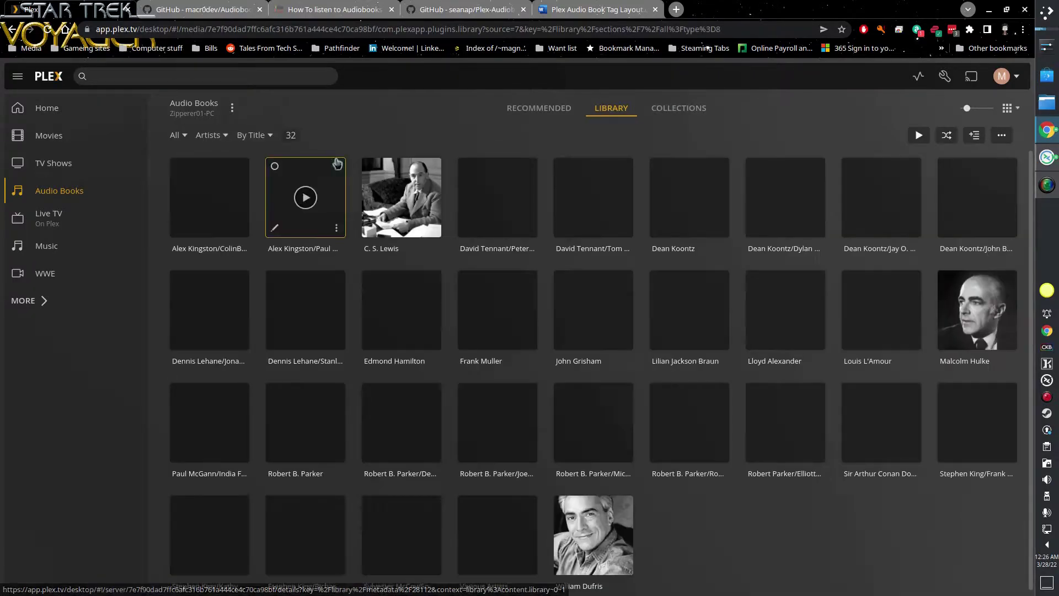
pyautogui.click(212, 135)
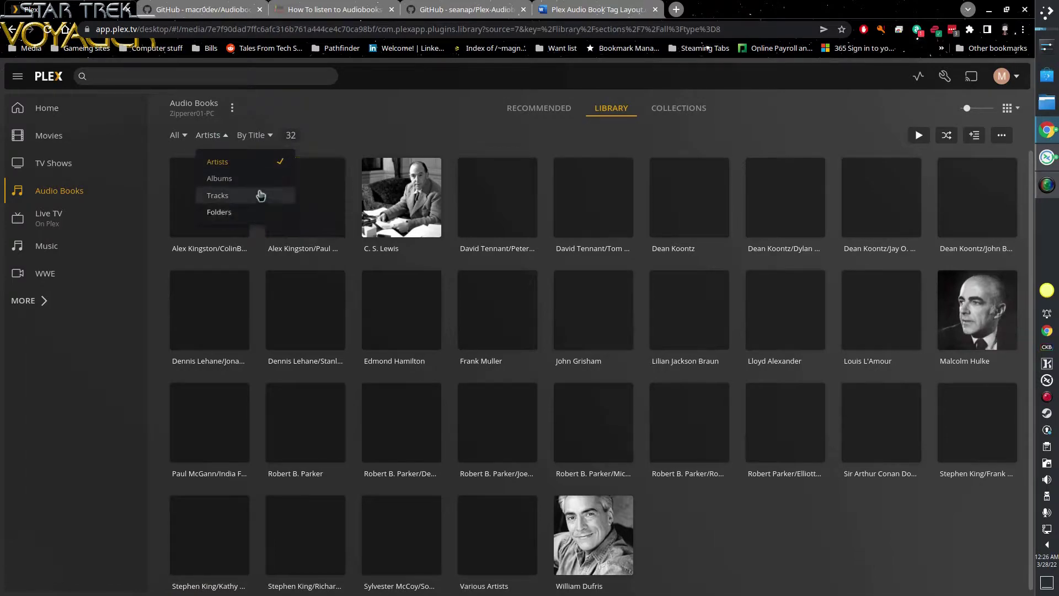
pyautogui.click(258, 179)
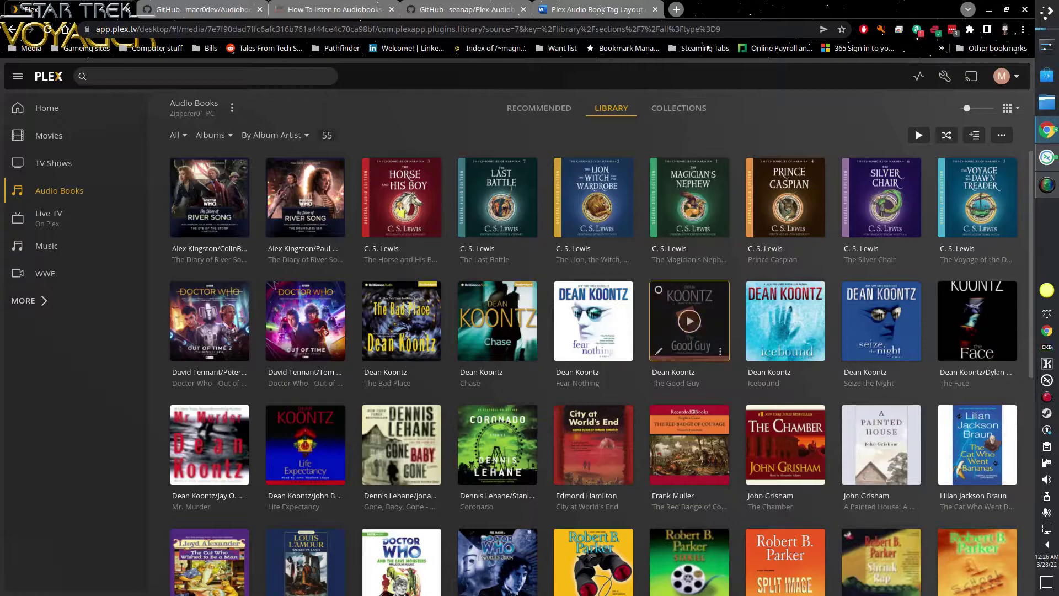
pyautogui.scroll(-6, 621, 314)
pyautogui.scroll(-2, 622, 314)
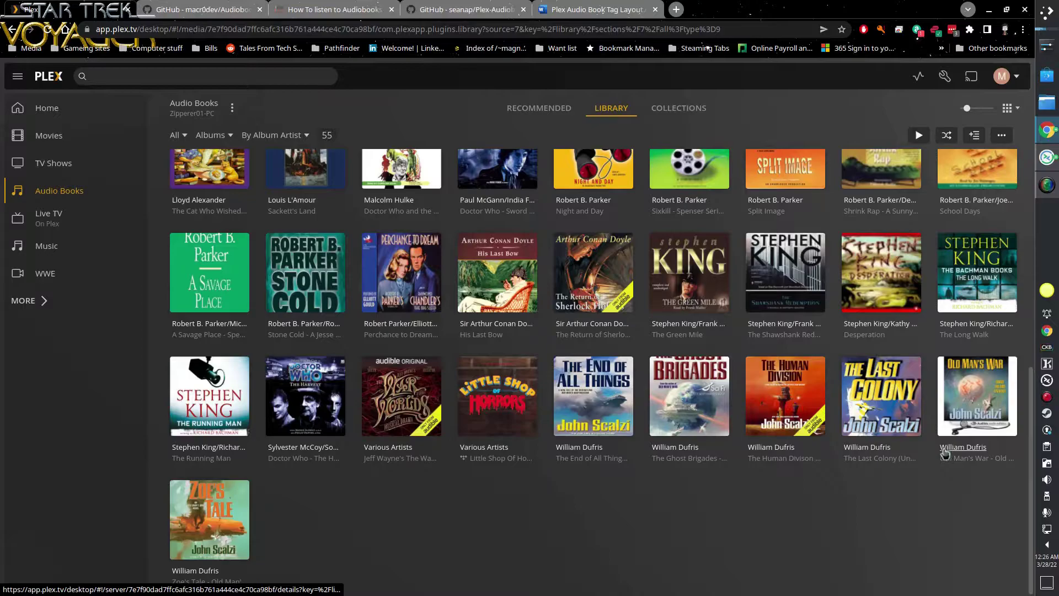
pyautogui.scroll(5, 601, 372)
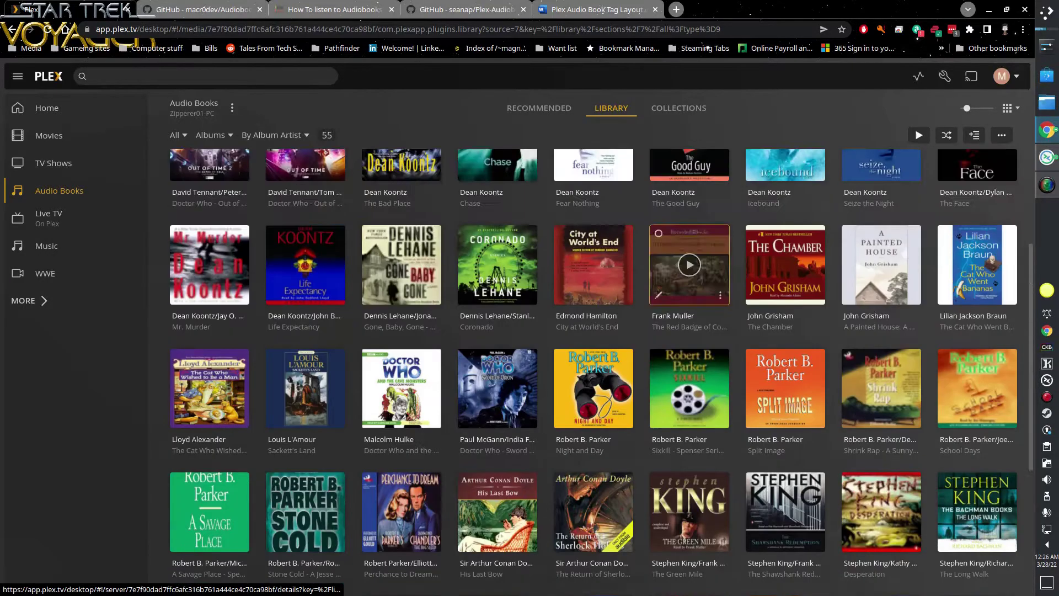
# View the Audio Books collections and return to the library's album list, looking through its last rows.
pyautogui.click(684, 108)
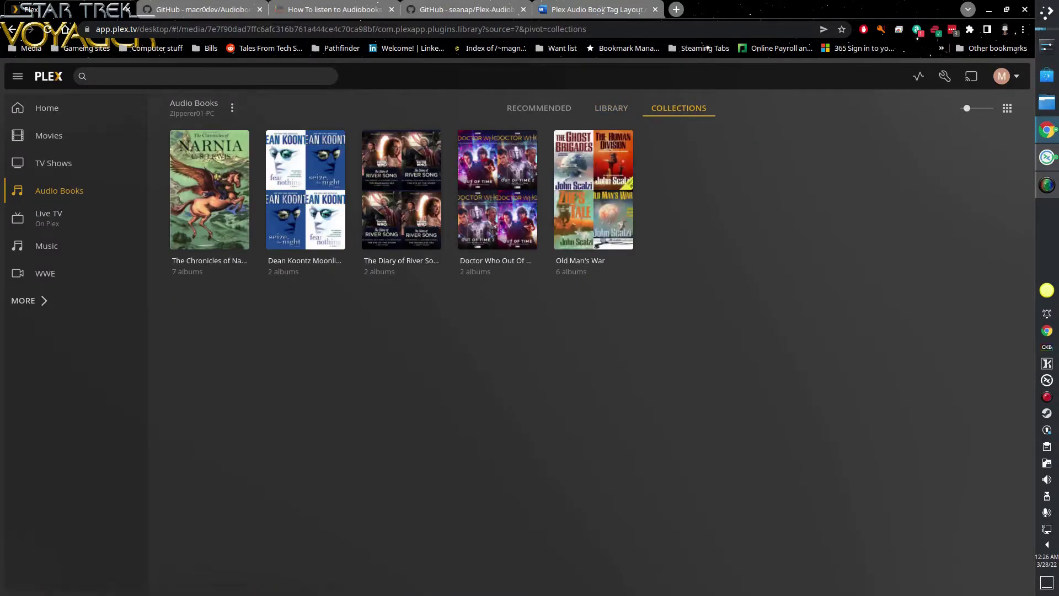
pyautogui.click(611, 108)
pyautogui.scroll(-8, 592, 372)
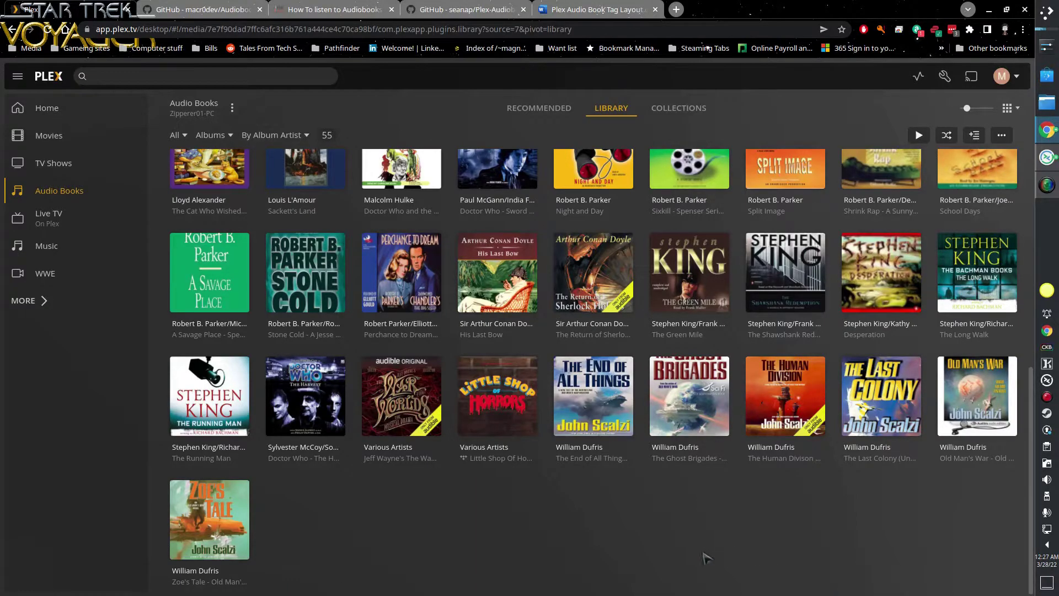
pyautogui.scroll(1, 695, 559)
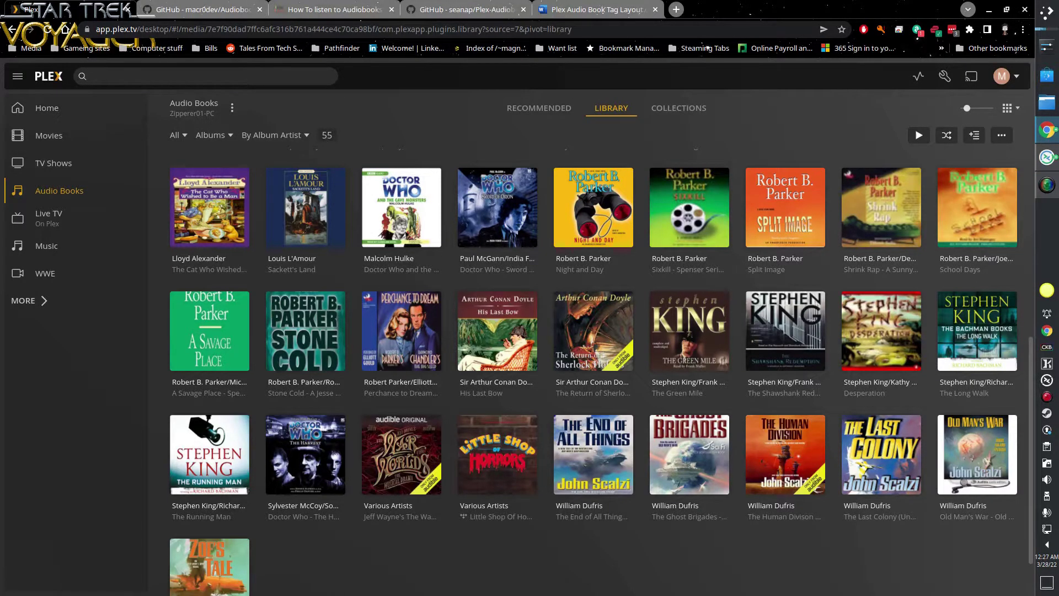
# Launch the Kid3 tag editor from the Multimedia applications, view its tagging window and close it.
pyautogui.press('super')
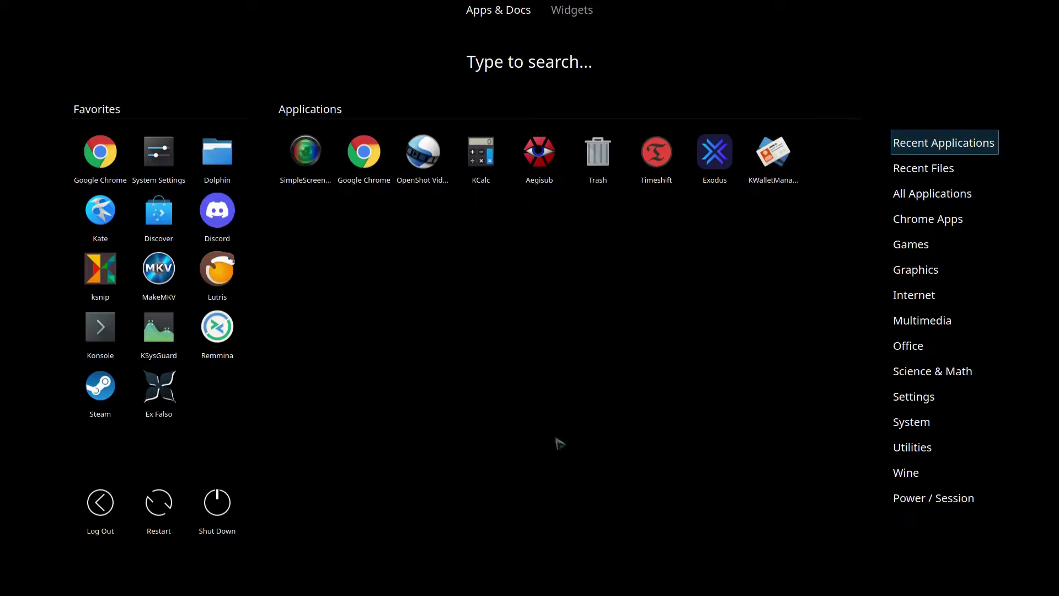
pyautogui.moveTo(949, 319)
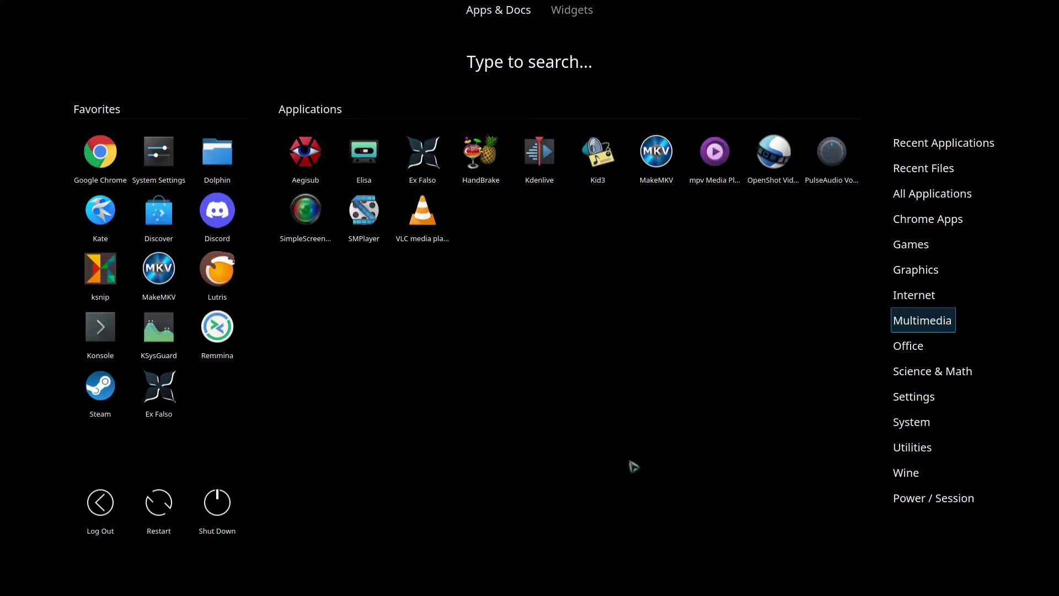
pyautogui.click(604, 170)
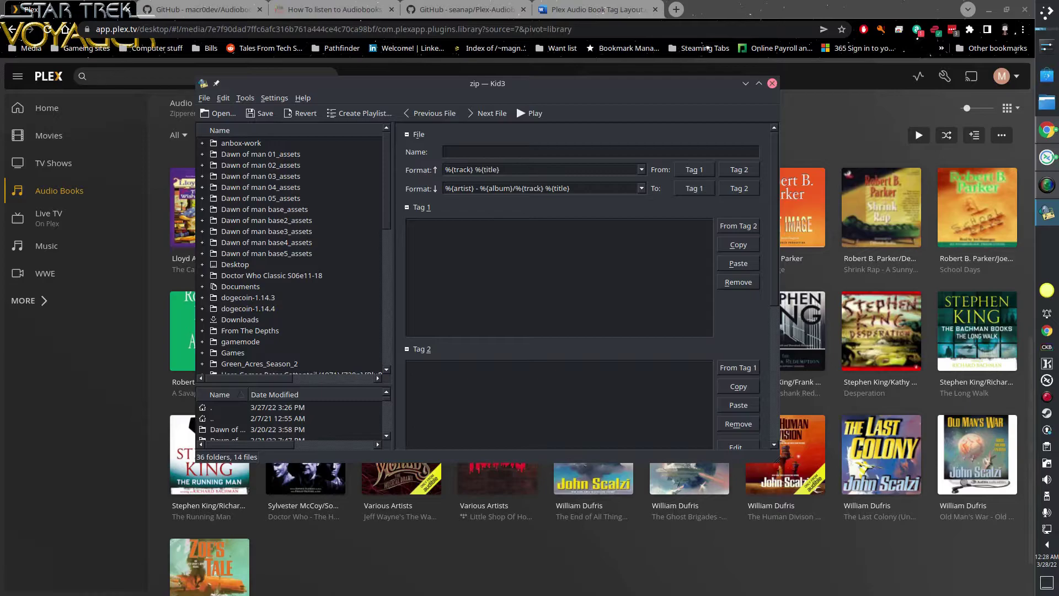
pyautogui.click(773, 84)
# Launch the Ex Falso tag editor, shift its window to view it and close it.
pyautogui.press('super')
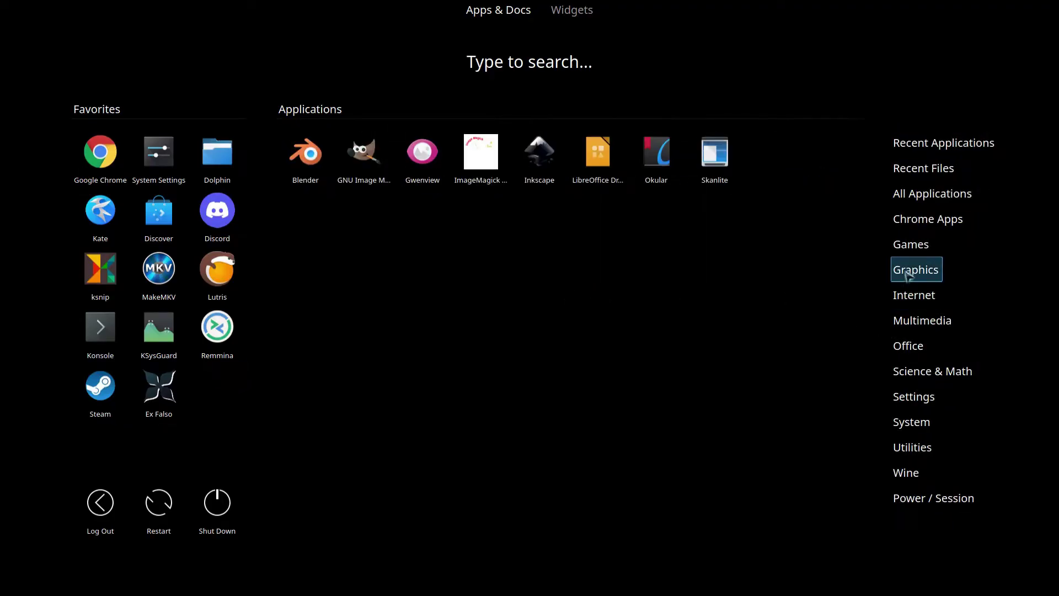
pyautogui.moveTo(924, 368)
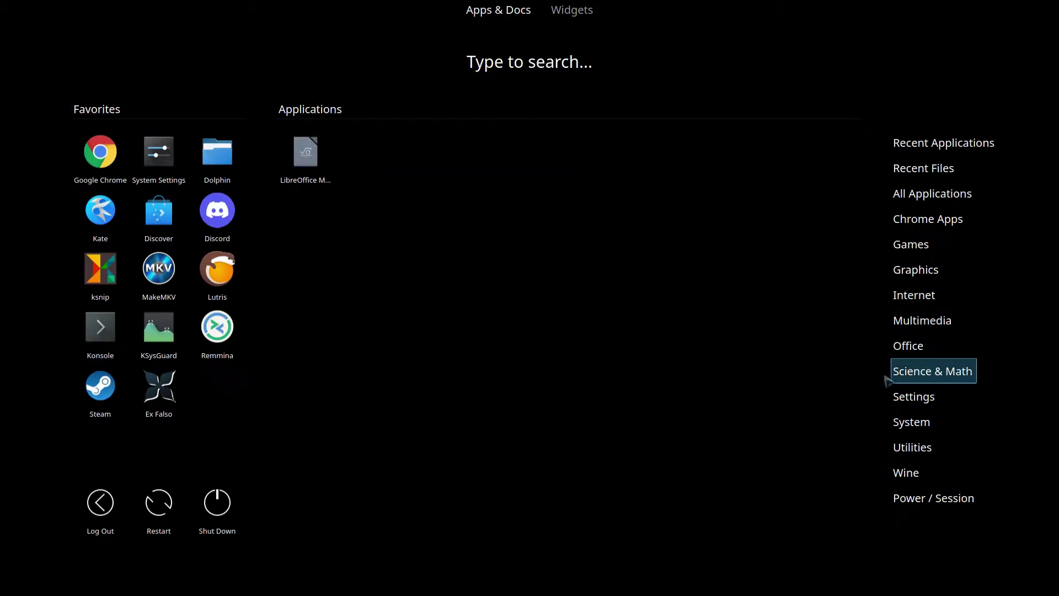
pyautogui.moveTo(907, 324)
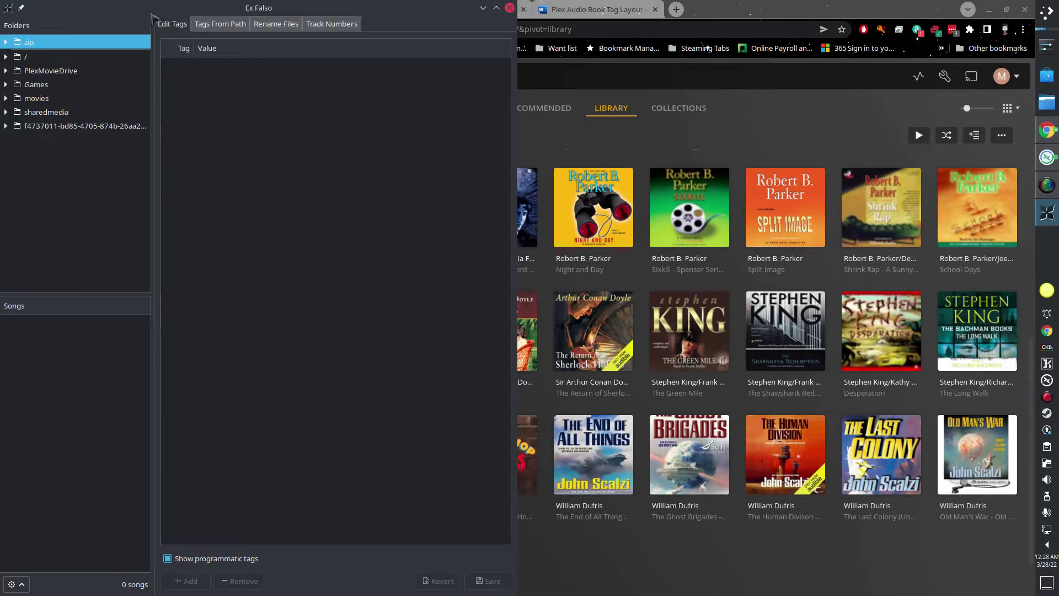
pyautogui.moveTo(146, 10); pyautogui.dragTo(172, 11)
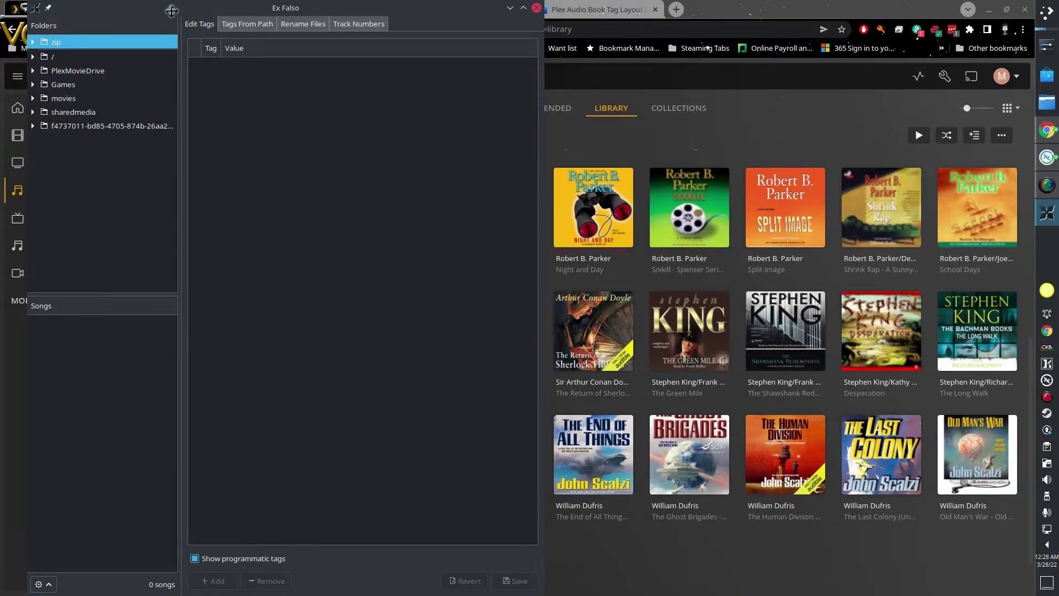
pyautogui.click(537, 8)
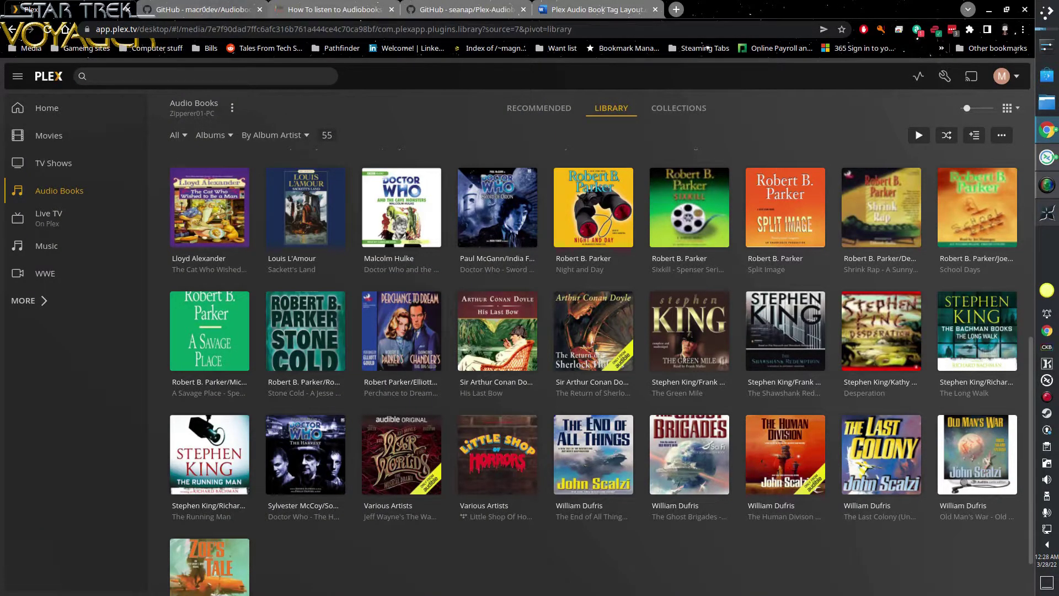
# Review the installed Multimedia applications in the application launcher and return to Plex.
pyautogui.click(1046, 12)
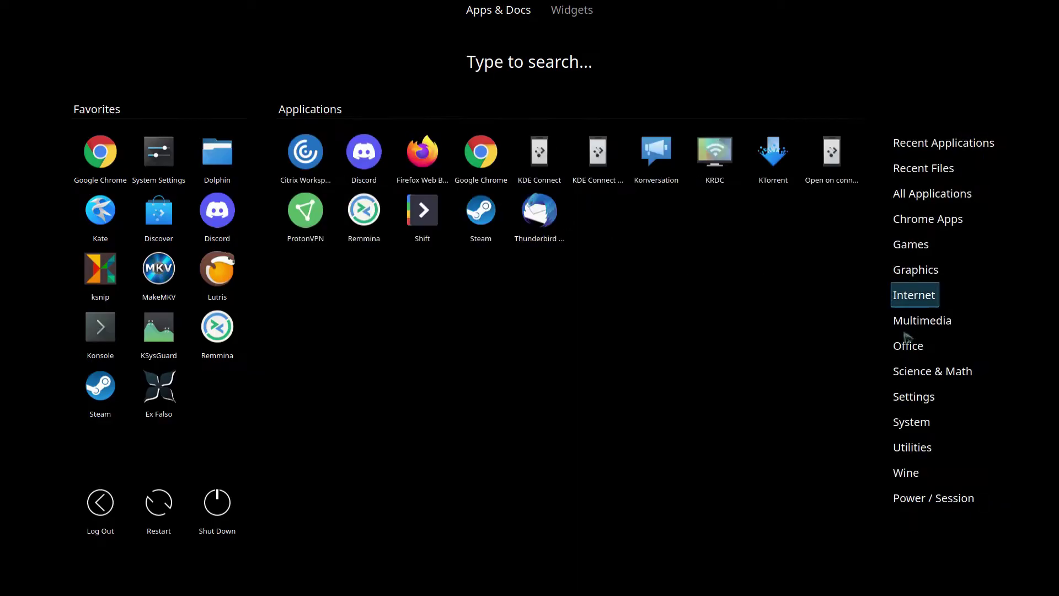
pyautogui.moveTo(911, 325)
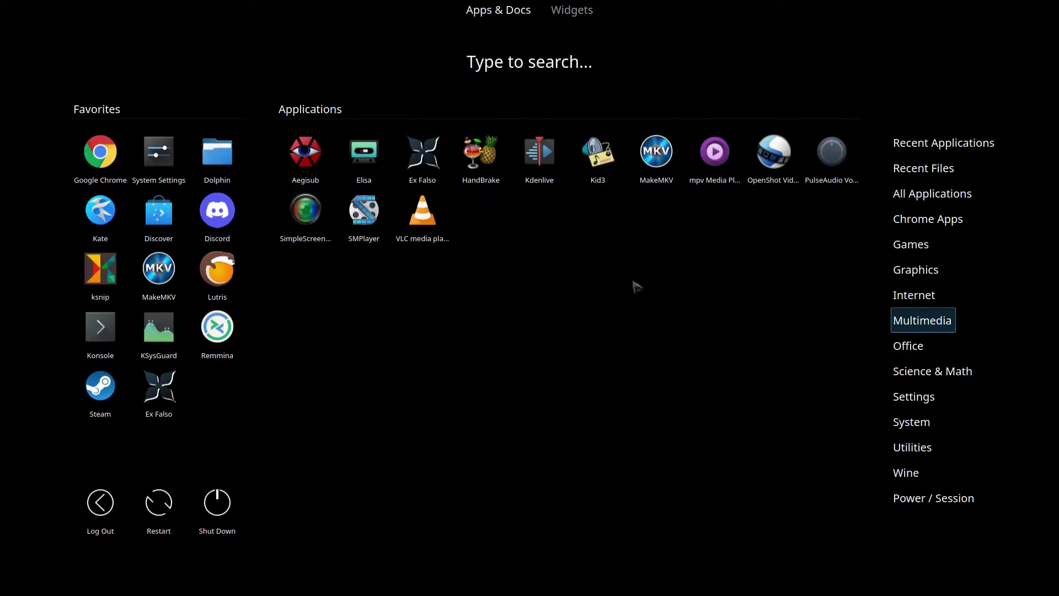
pyautogui.click(610, 241)
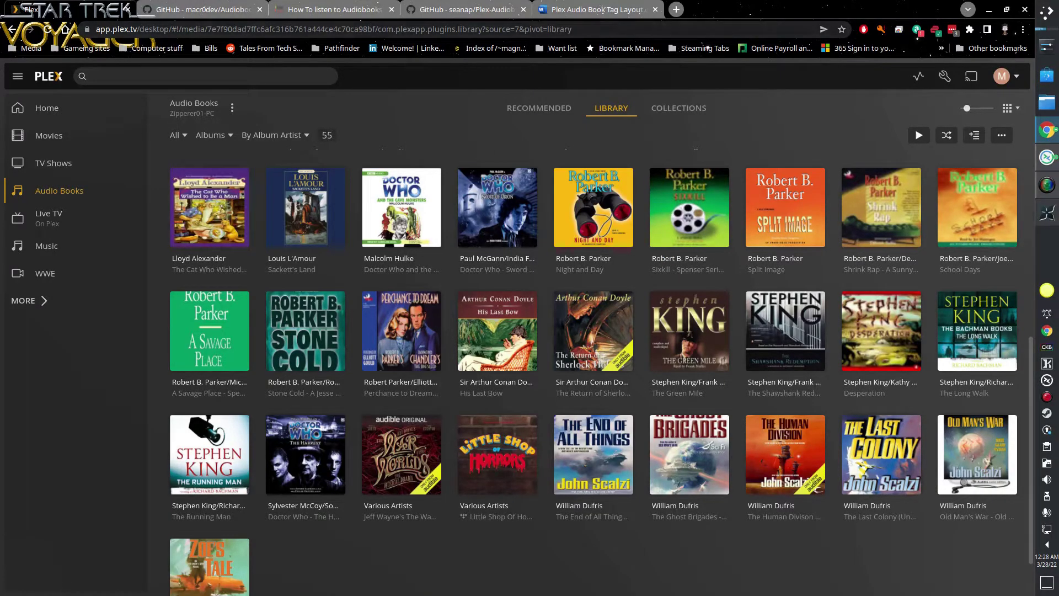
# Switch to the seanap Plex-Audiobook-Guide page on GitHub and find the README's Configure Mp3tag section.
pyautogui.hotkey('ctrl', 'Tab')
pyautogui.hotkey('ctrl', 'Tab')
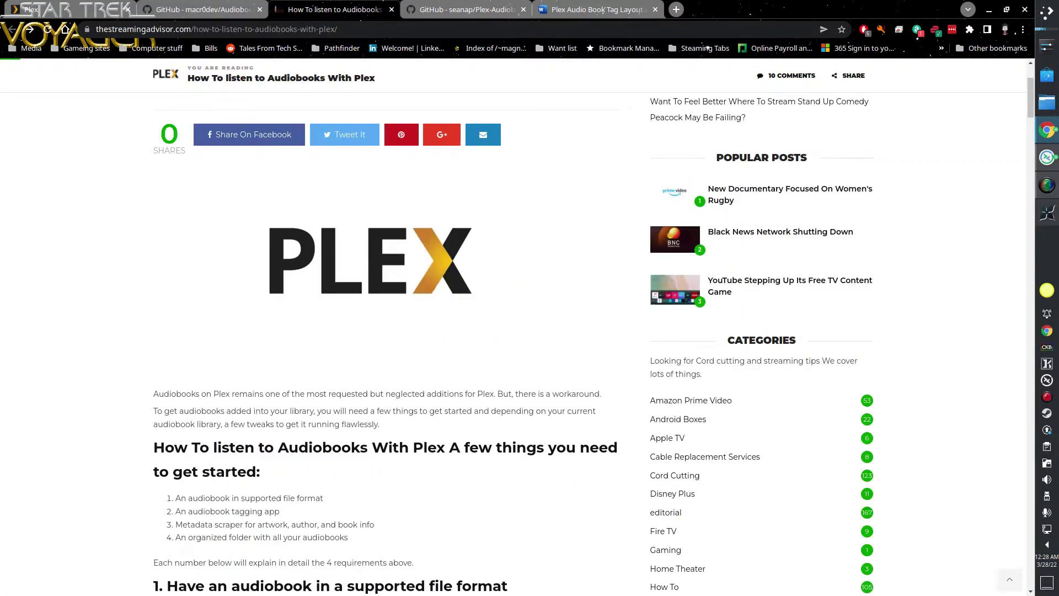
pyautogui.hotkey('ctrl', 'Tab')
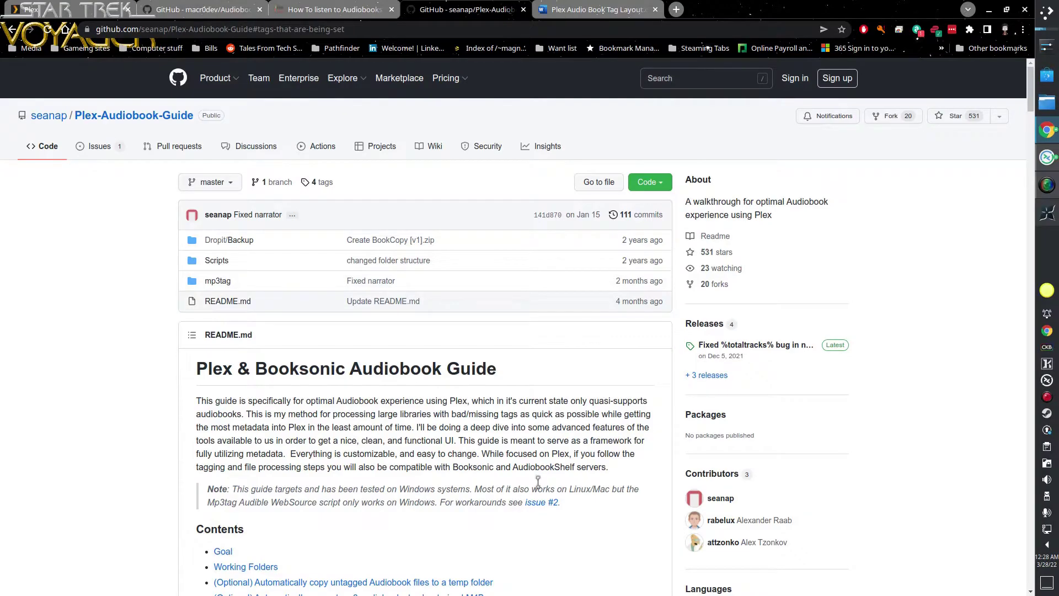
pyautogui.scroll(-10, 540, 487)
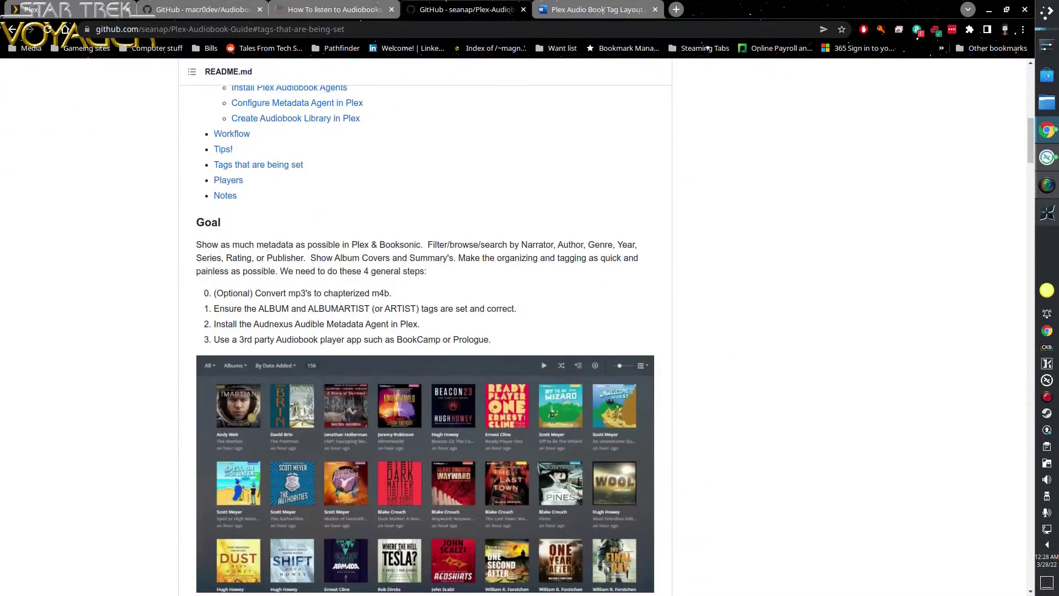
pyautogui.scroll(-15, 540, 458)
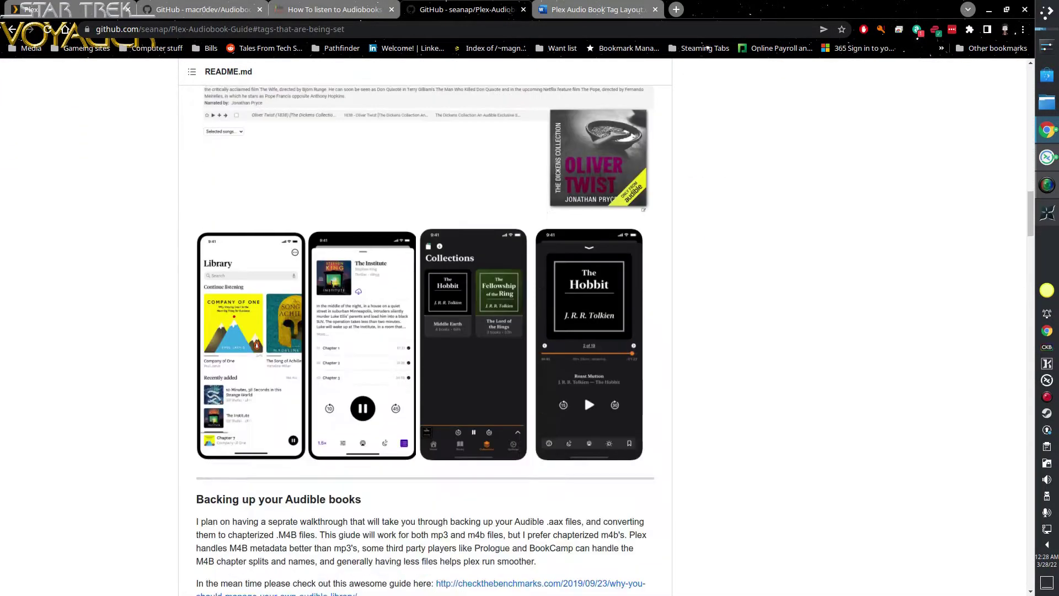
pyautogui.scroll(-7, 541, 456)
pyautogui.scroll(-10, 543, 433)
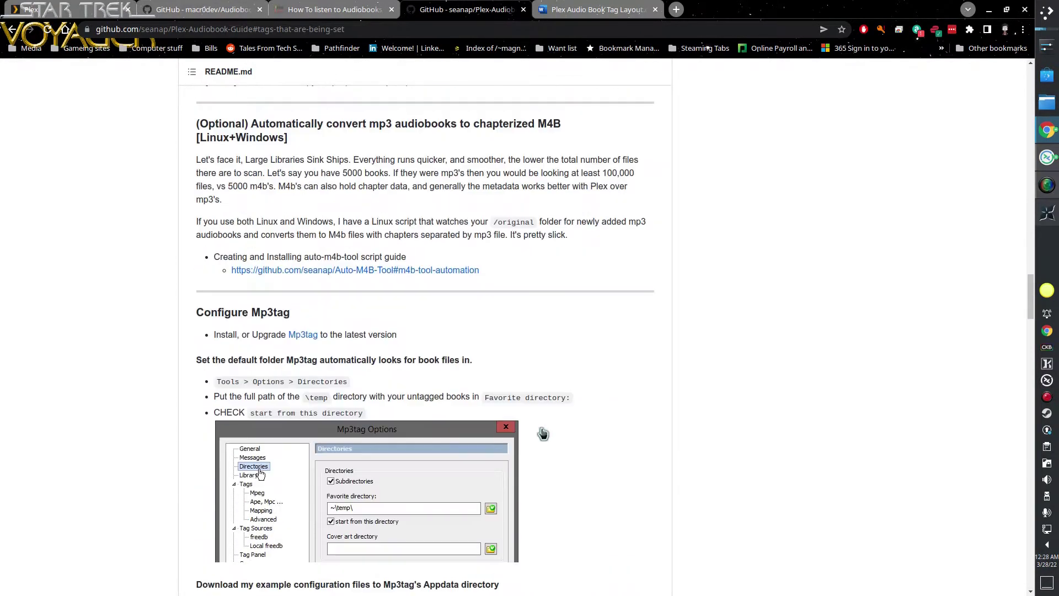
# Read the Mp3tag instructions on the default folder, example configuration files, path edits and testing.
pyautogui.scroll(-3, 543, 434)
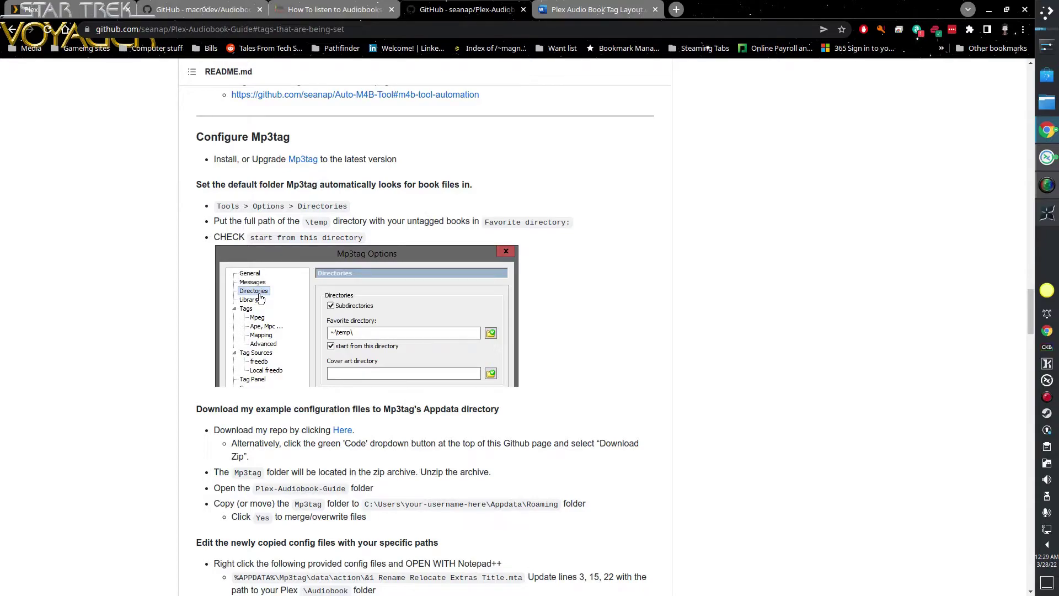
pyautogui.scroll(-2, 551, 482)
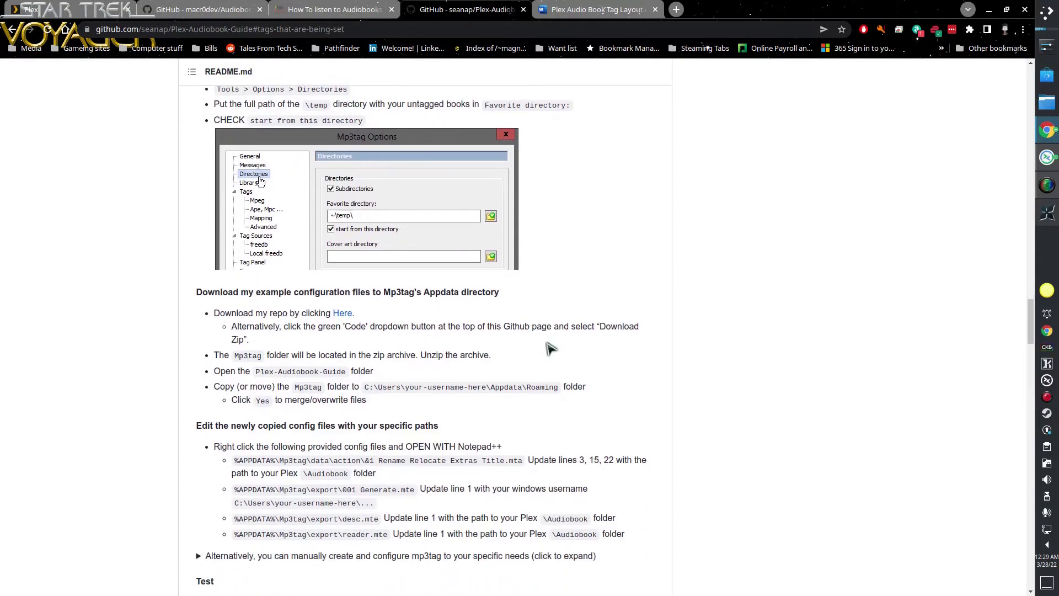
pyautogui.scroll(-1, 551, 349)
pyautogui.scroll(1, 584, 364)
pyautogui.scroll(-3, 585, 364)
pyautogui.scroll(-2, 585, 364)
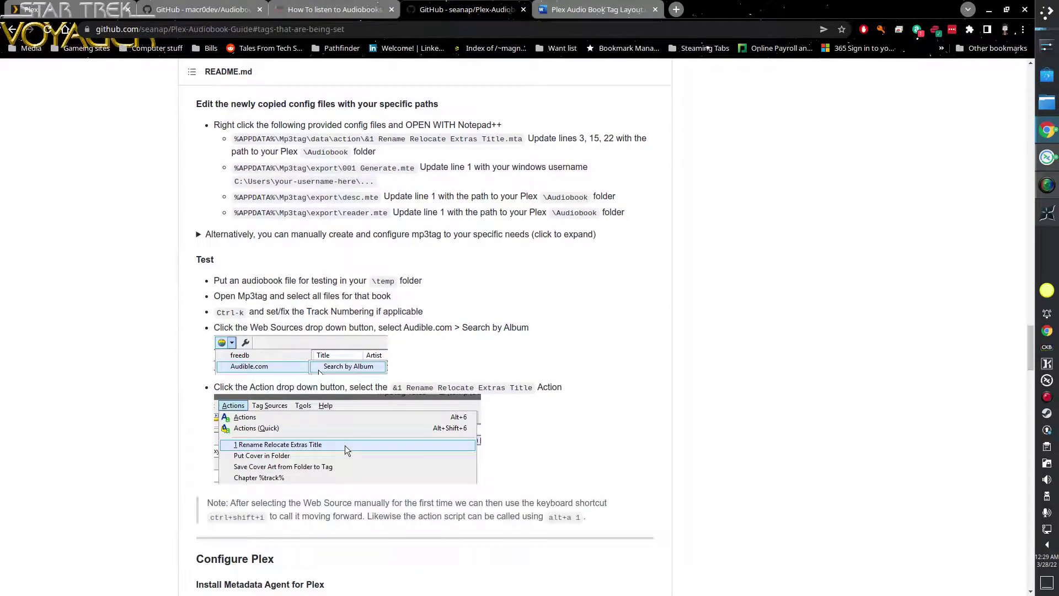
pyautogui.scroll(-1, 587, 373)
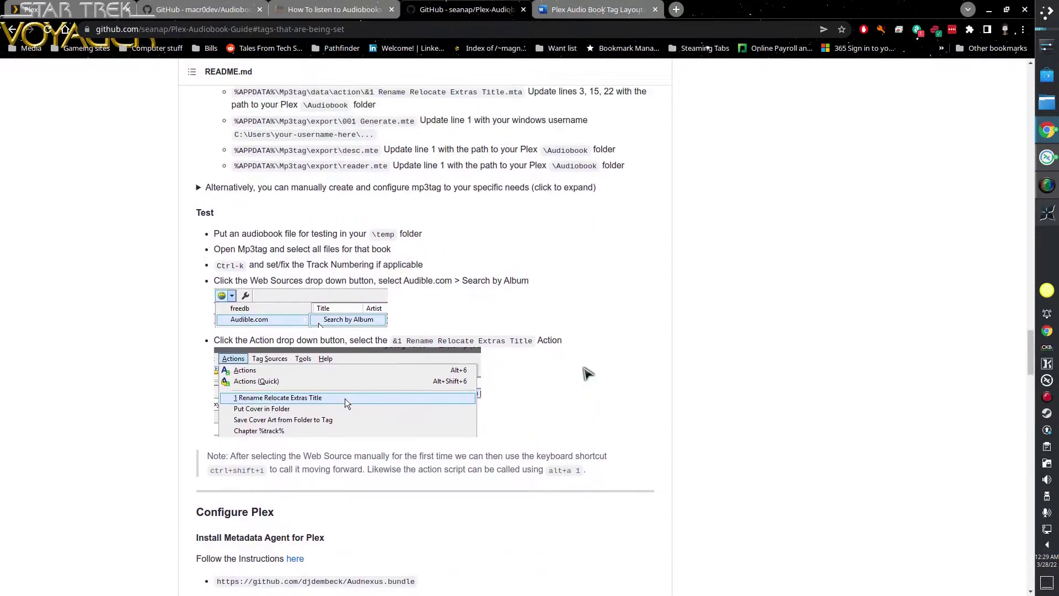
pyautogui.scroll(5, 588, 373)
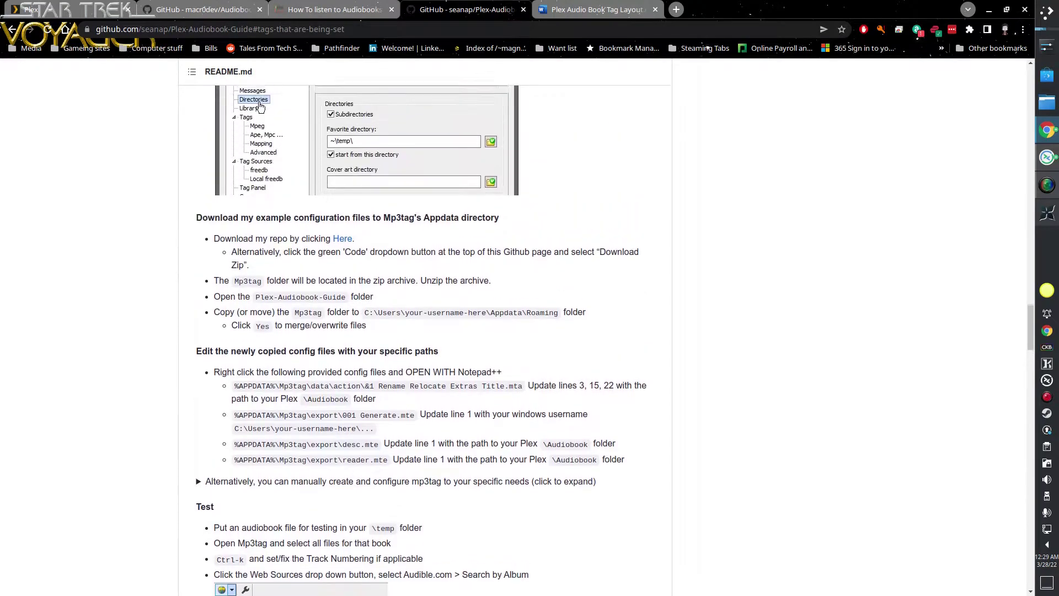
# Reread the README's instructions on Mp3tag's default folder and example configuration files, and return to the start of the page.
pyautogui.scroll(2, 588, 373)
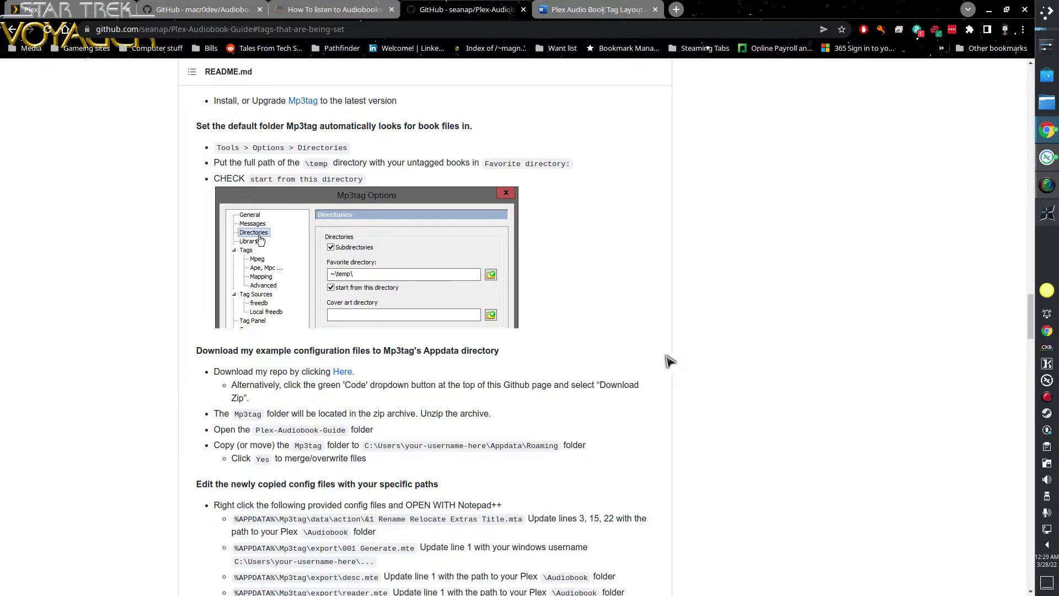
pyautogui.scroll(1, 669, 362)
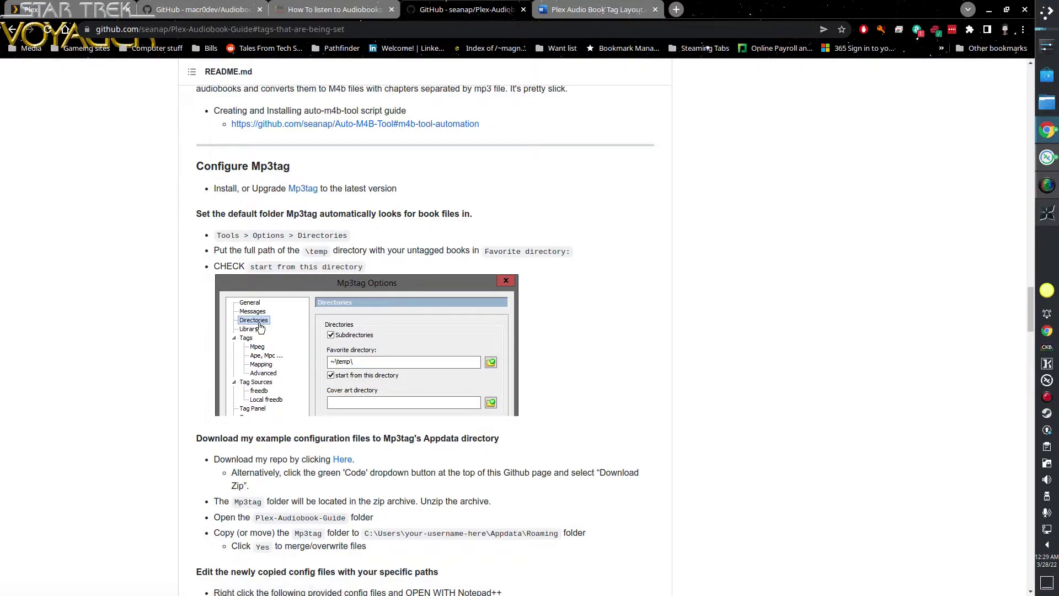
pyautogui.scroll(-3, 733, 345)
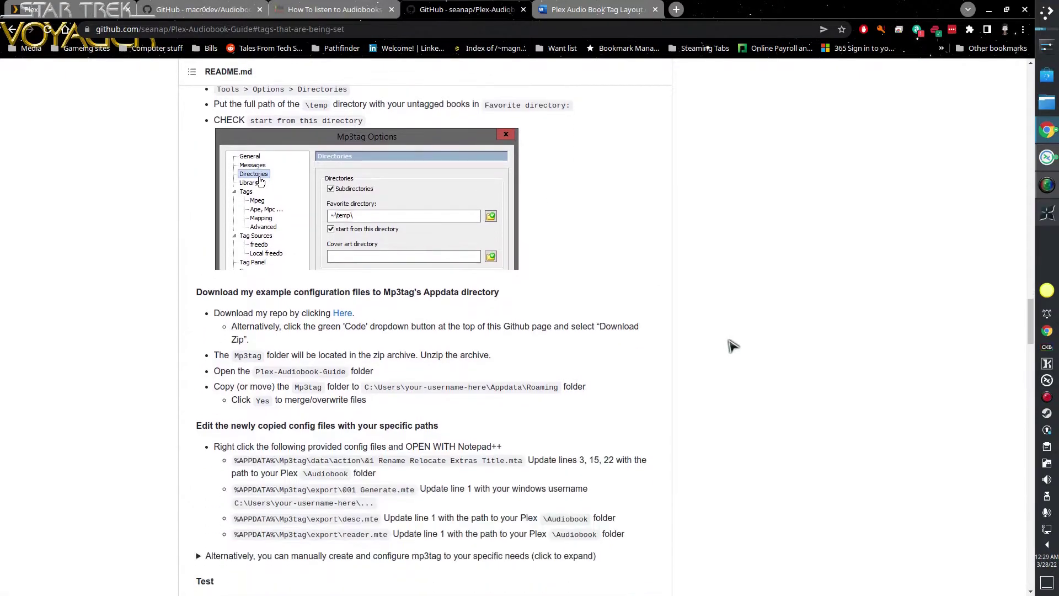
pyautogui.scroll(-2, 667, 385)
pyautogui.scroll(6, 667, 386)
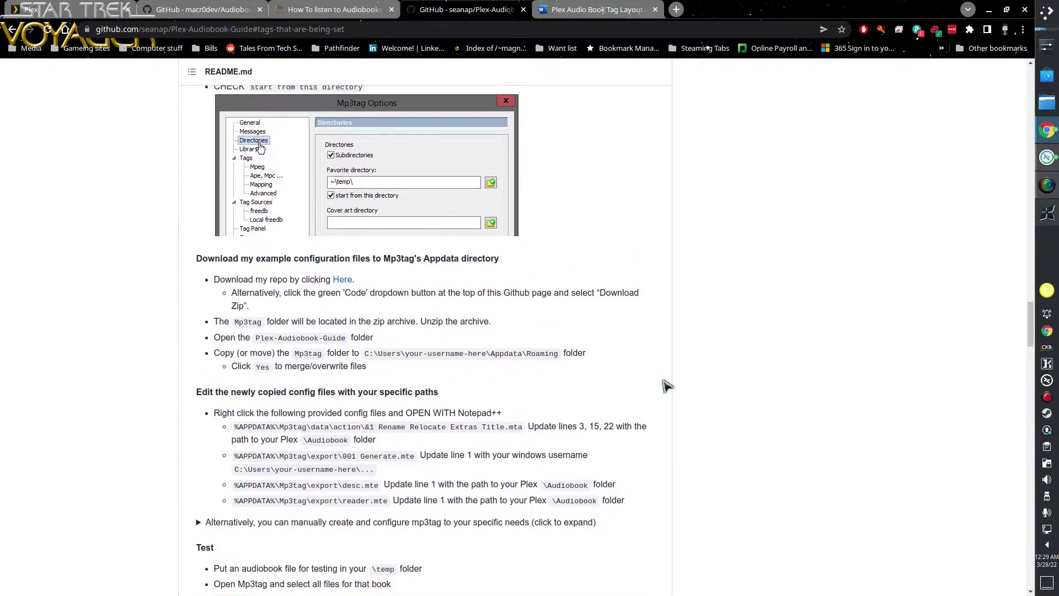
pyautogui.scroll(2, 667, 386)
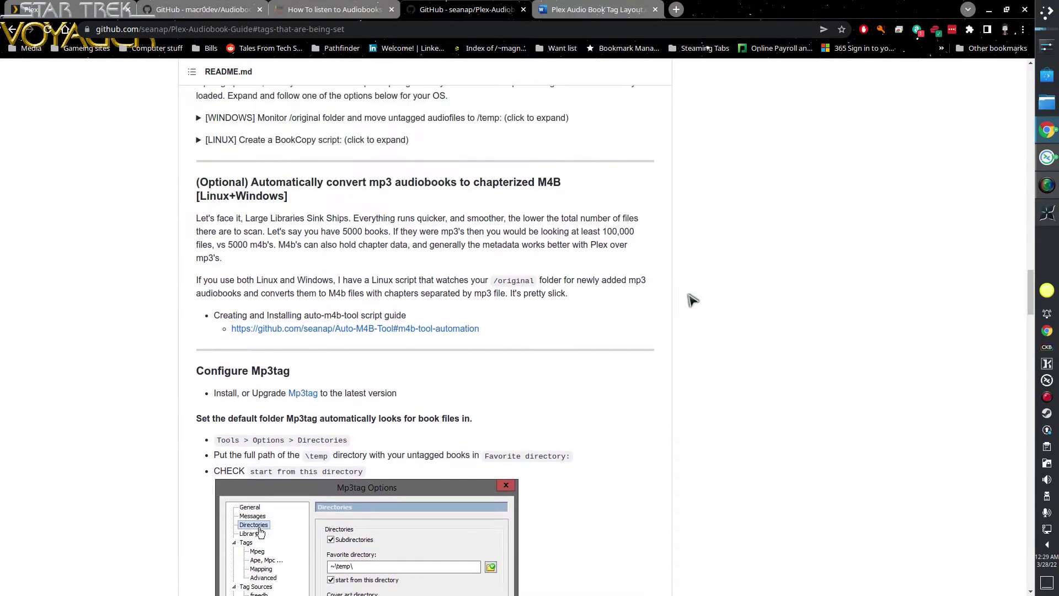
pyautogui.press('Home')
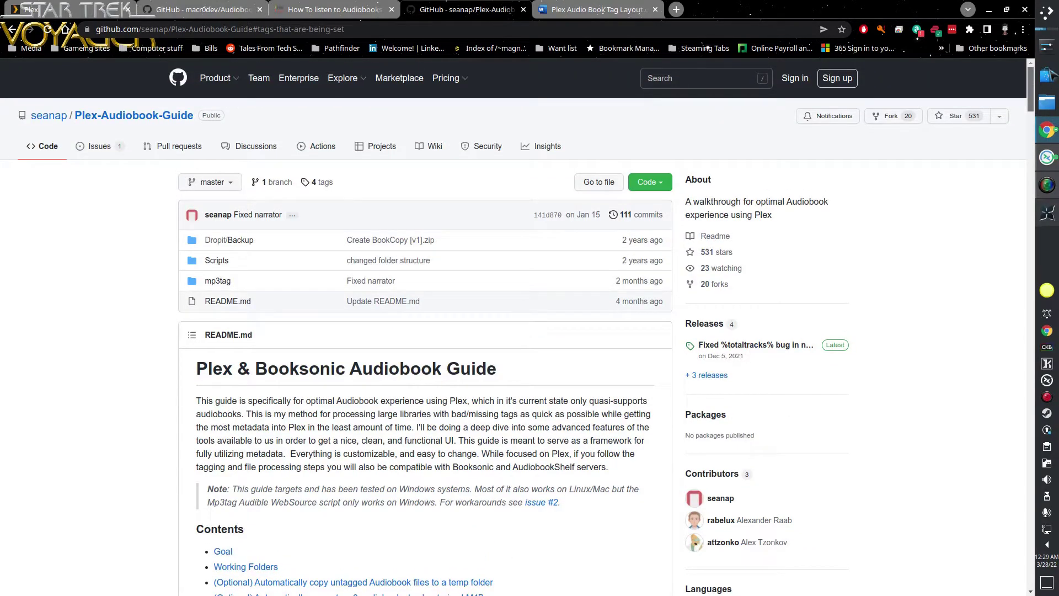
# Go back to the README's Configure Mp3tag section and review the path edits, test instructions and default folder setup.
pyautogui.moveTo(1049, 68); pyautogui.dragTo(1049, 326)
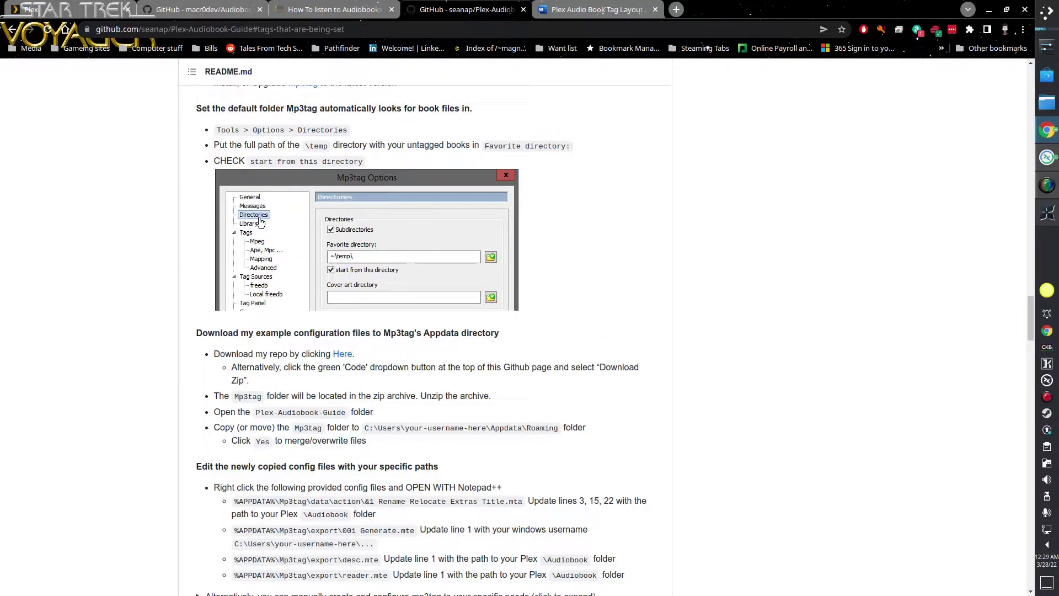
pyautogui.moveTo(1026, 317)
pyautogui.mouseDown()
pyautogui.moveTo(1027, 363)
pyautogui.moveTo(1027, 337)
pyautogui.mouseUp()
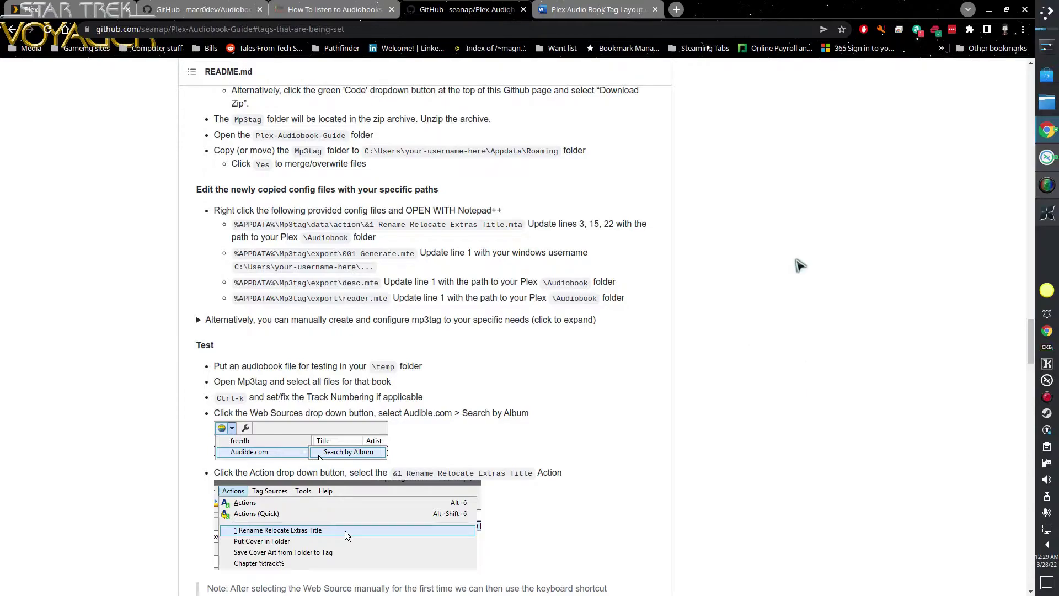
pyautogui.scroll(2, 768, 295)
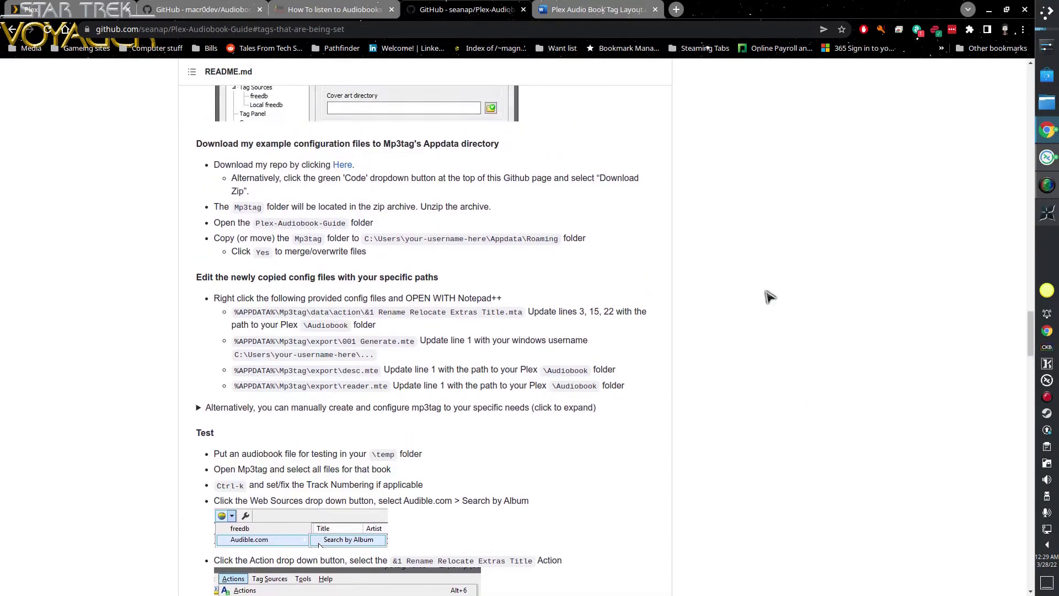
pyautogui.scroll(1, 751, 307)
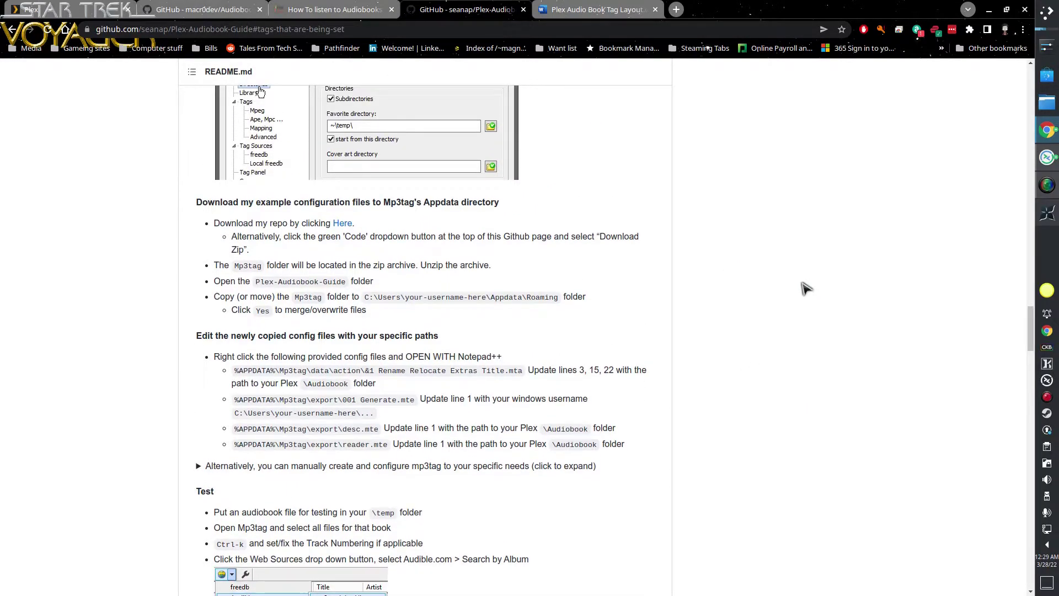
pyautogui.scroll(2, 794, 278)
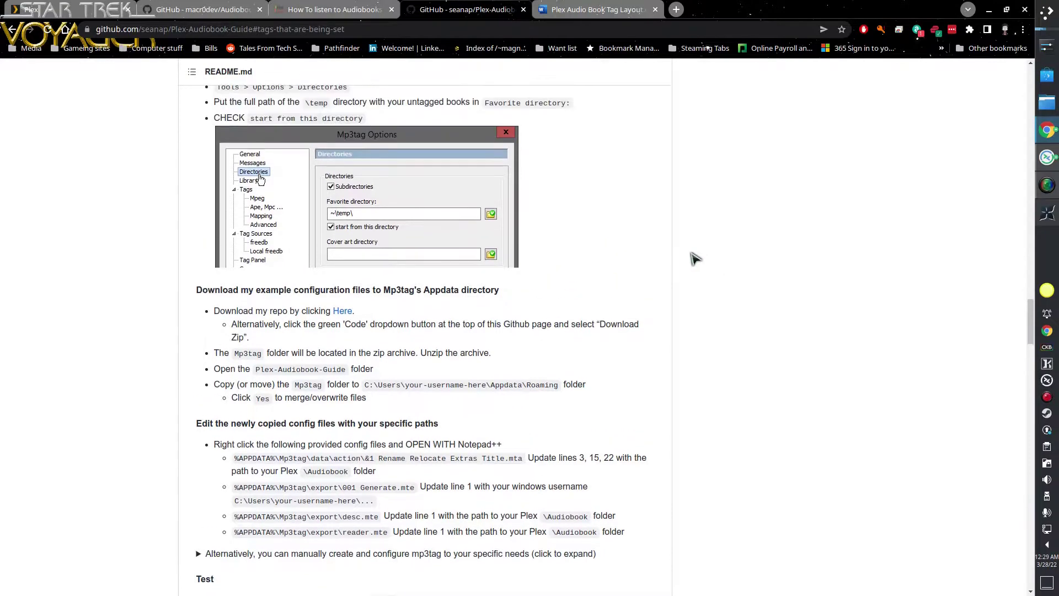
pyautogui.scroll(2, 695, 258)
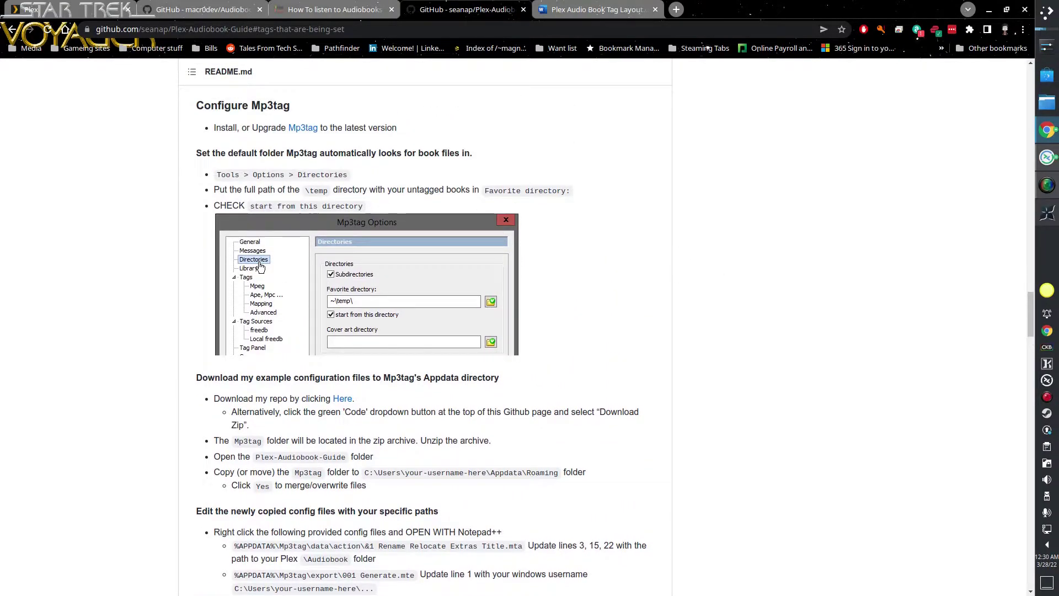
# Switch through Plex to the Remmina remote desktop session and show the root folders of the easystore (E:) drive.
pyautogui.click(77, 9)
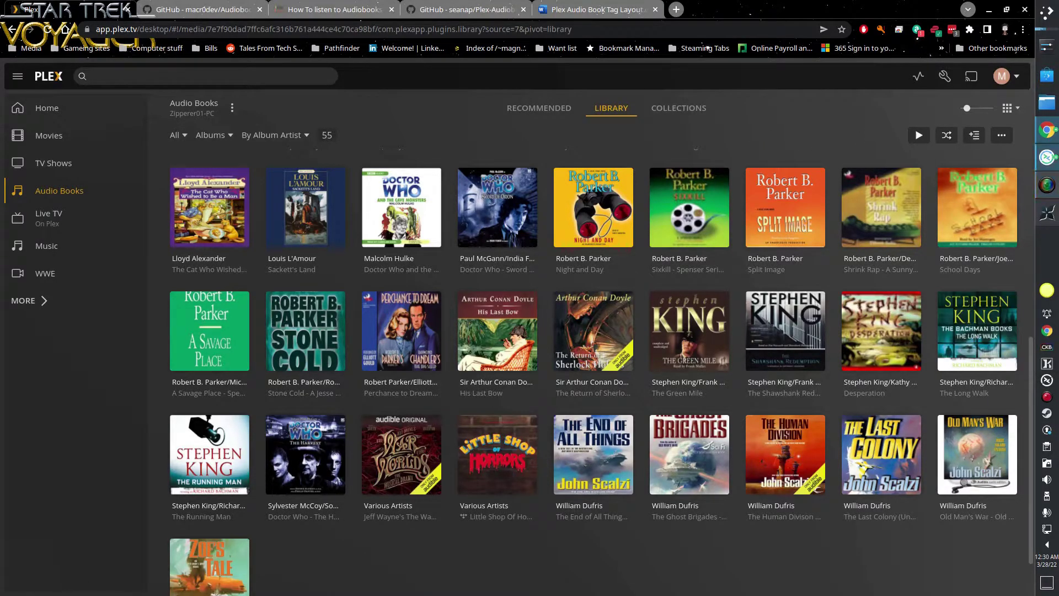
pyautogui.click(1044, 165)
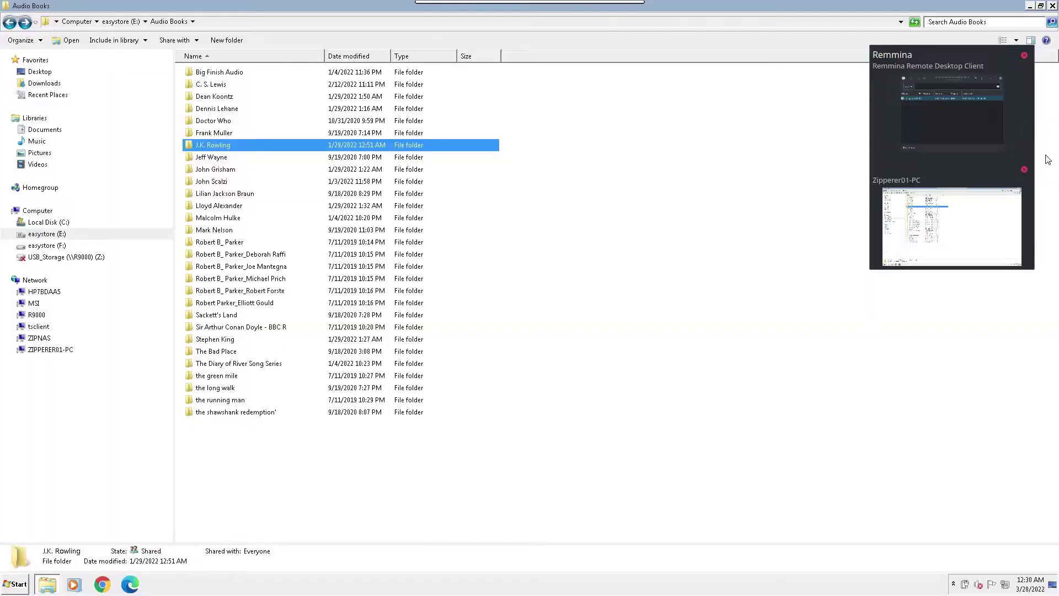
pyautogui.click(735, 249)
pyautogui.click(209, 146)
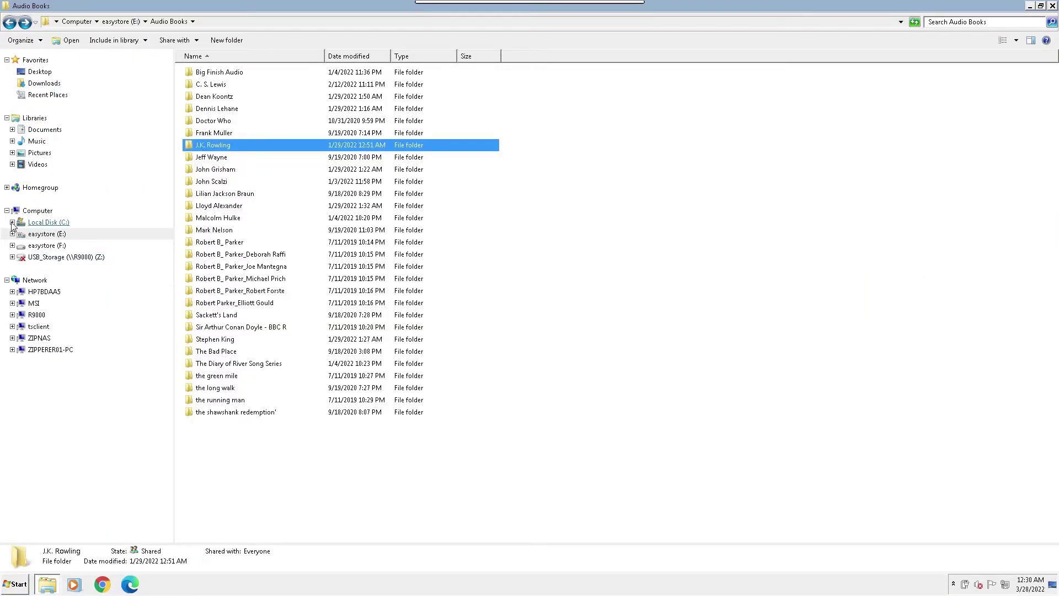
pyautogui.click(45, 234)
pyautogui.click(724, 460)
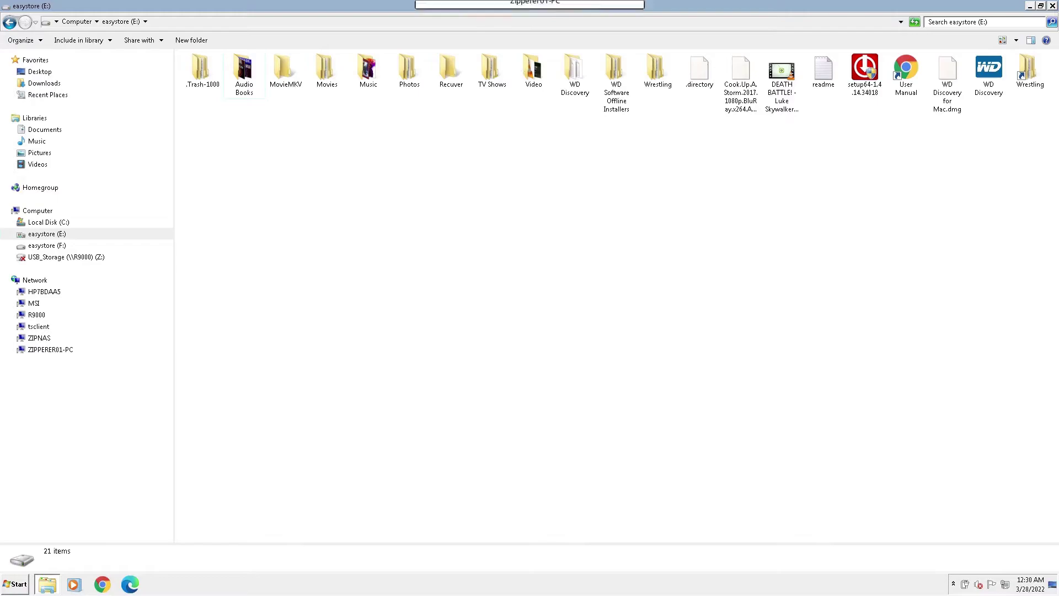
# Minimize the remote session and view the management options of the Audio Books library in Plex.
pyautogui.moveTo(552, 4)
pyautogui.click(618, 11)
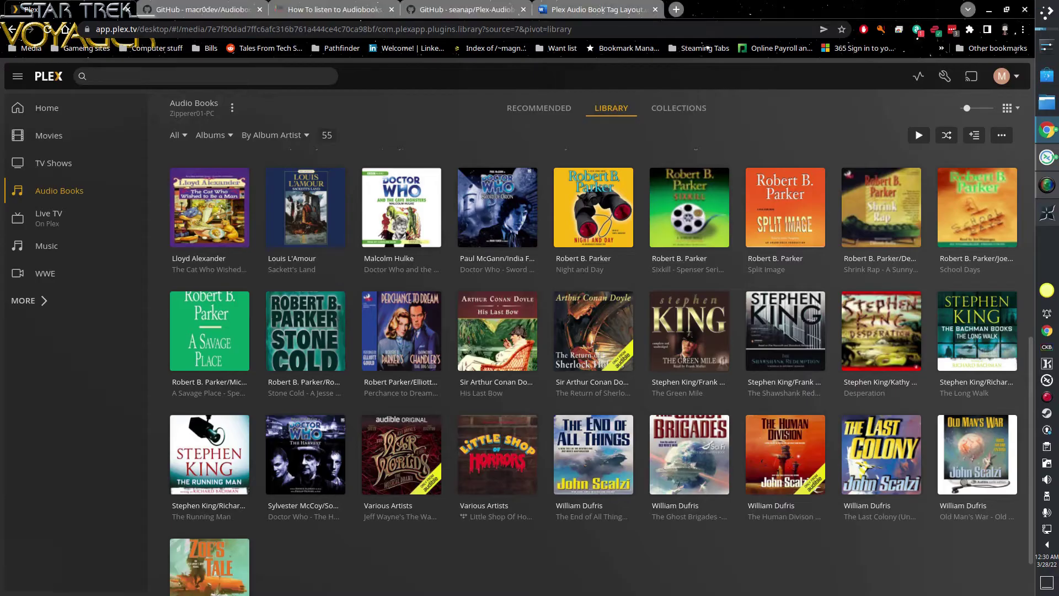
pyautogui.click(233, 108)
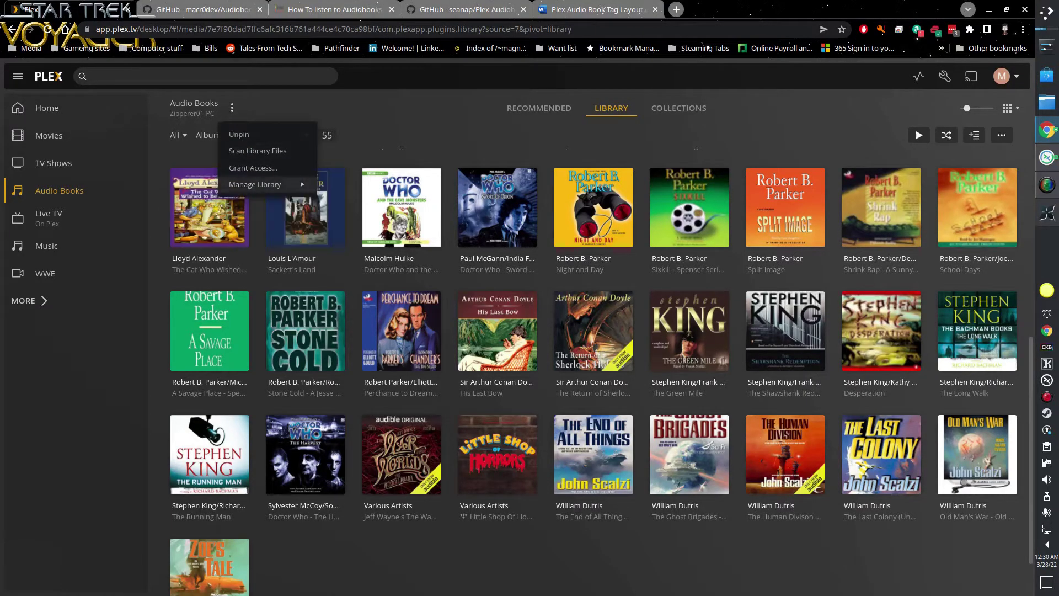
pyautogui.moveTo(288, 182)
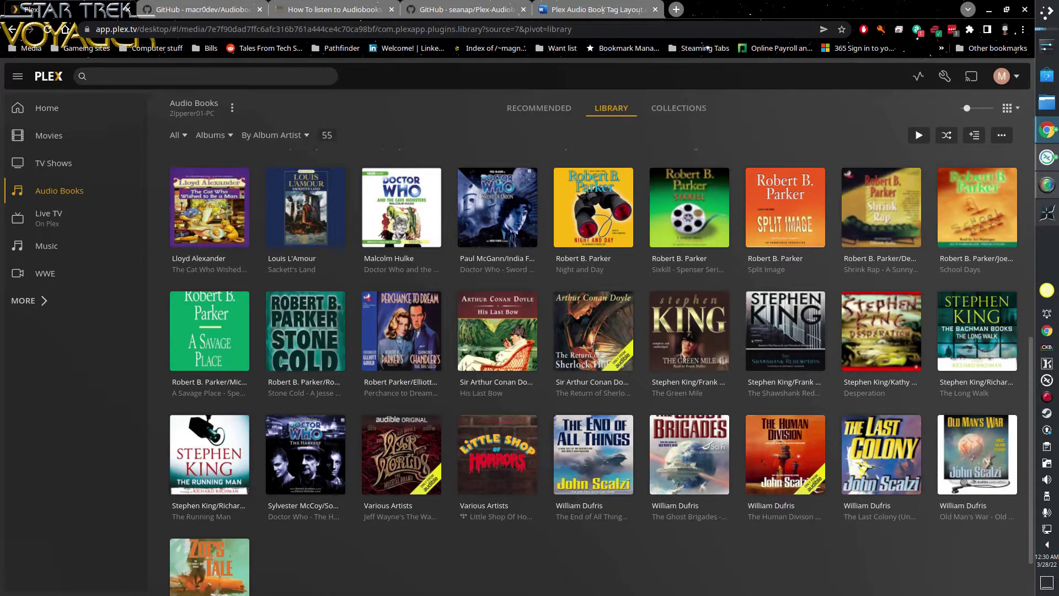
# Return to the Remmina remote session and open the Audio Books folder on the easystore (E:) drive.
pyautogui.click(1046, 157)
pyautogui.click(951, 232)
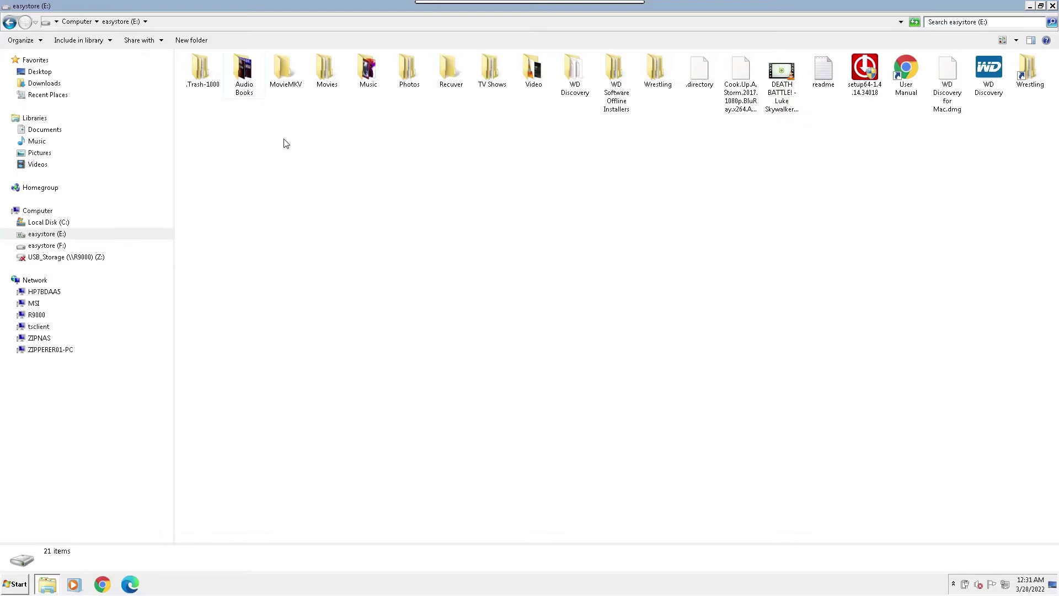
pyautogui.doubleClick(241, 72)
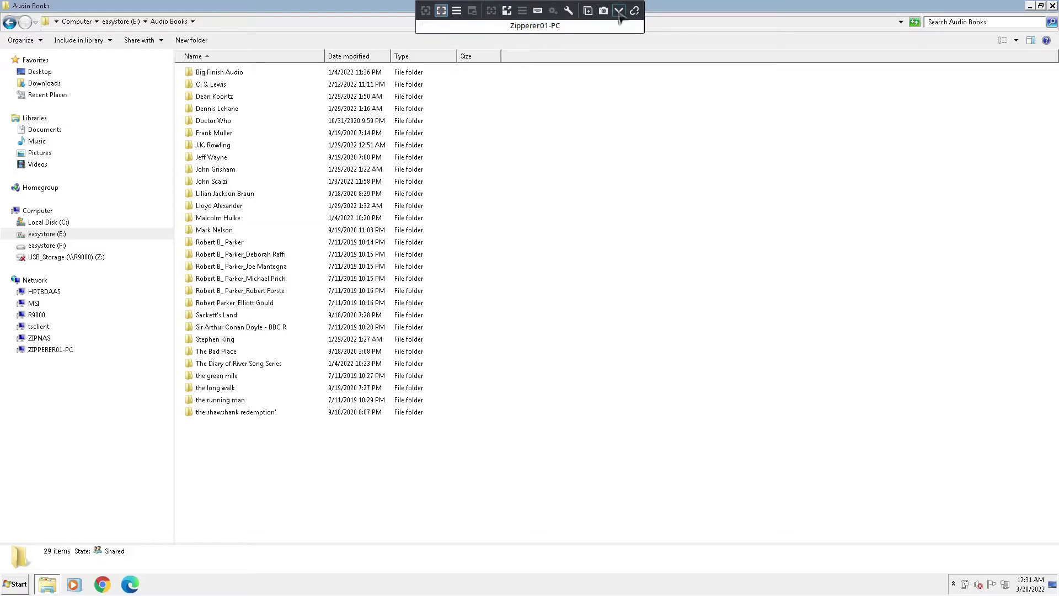
# Switch back to Plex, view the options of the sidebar's Audio Books entry, including Scan Library Files, and dismiss them.
pyautogui.click(619, 11)
pyautogui.click(140, 191)
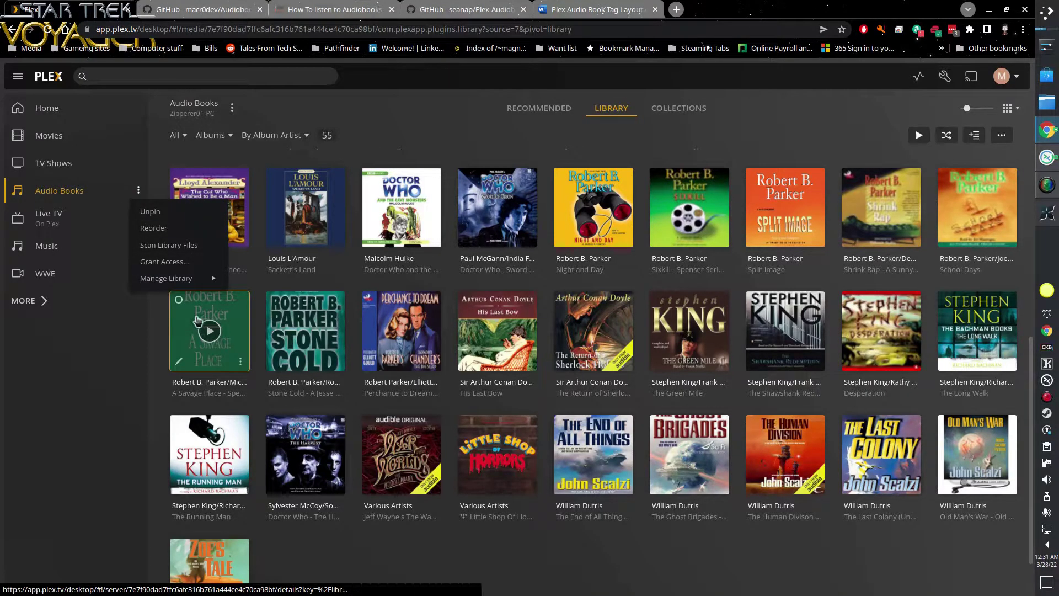
pyautogui.click(442, 137)
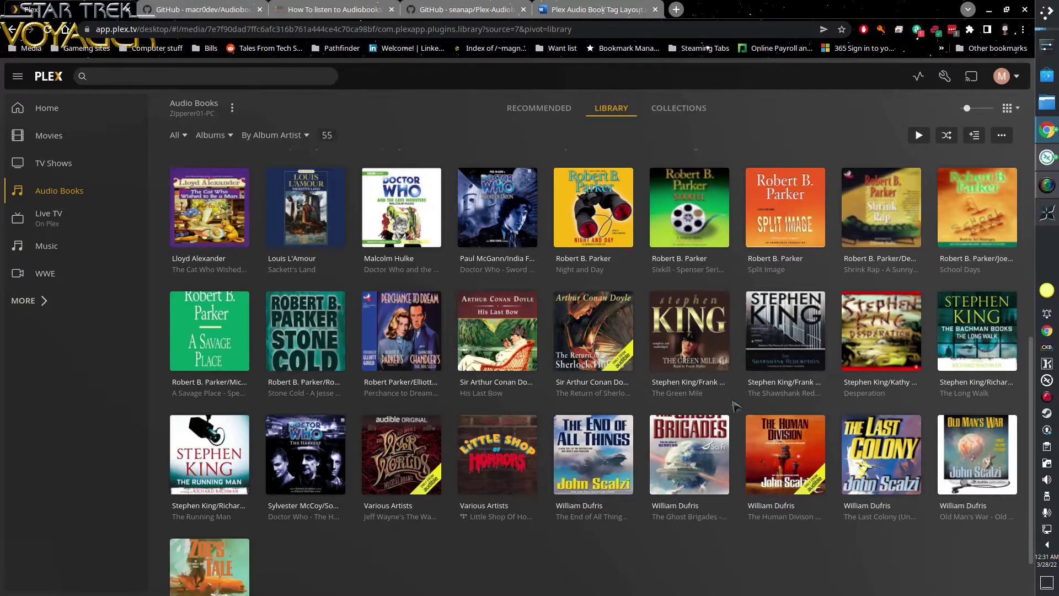
# View the Audio Books collections and go back to the library's album view.
pyautogui.scroll(6, 734, 406)
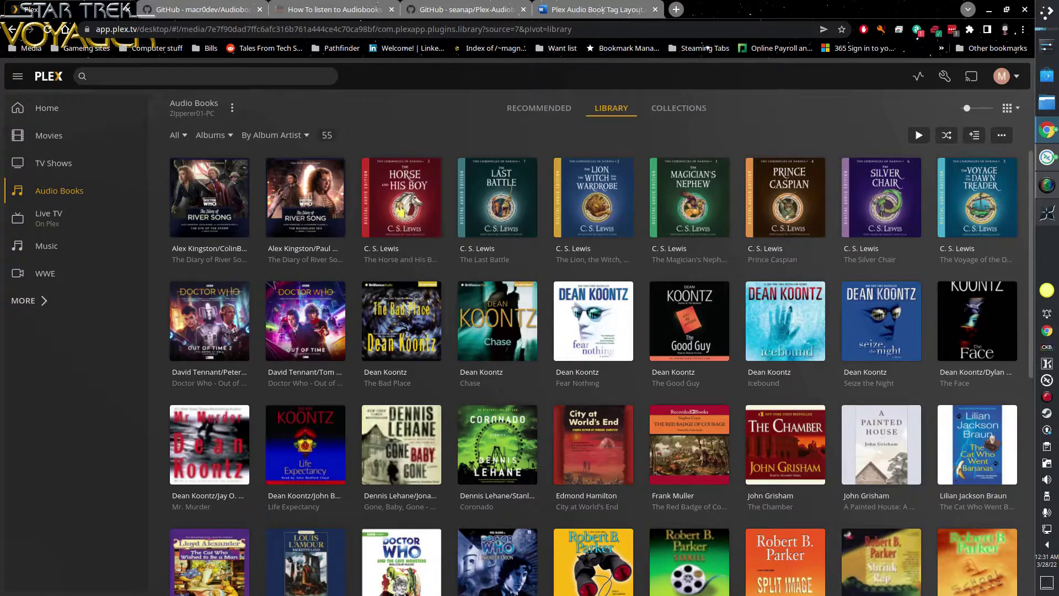
pyautogui.click(678, 108)
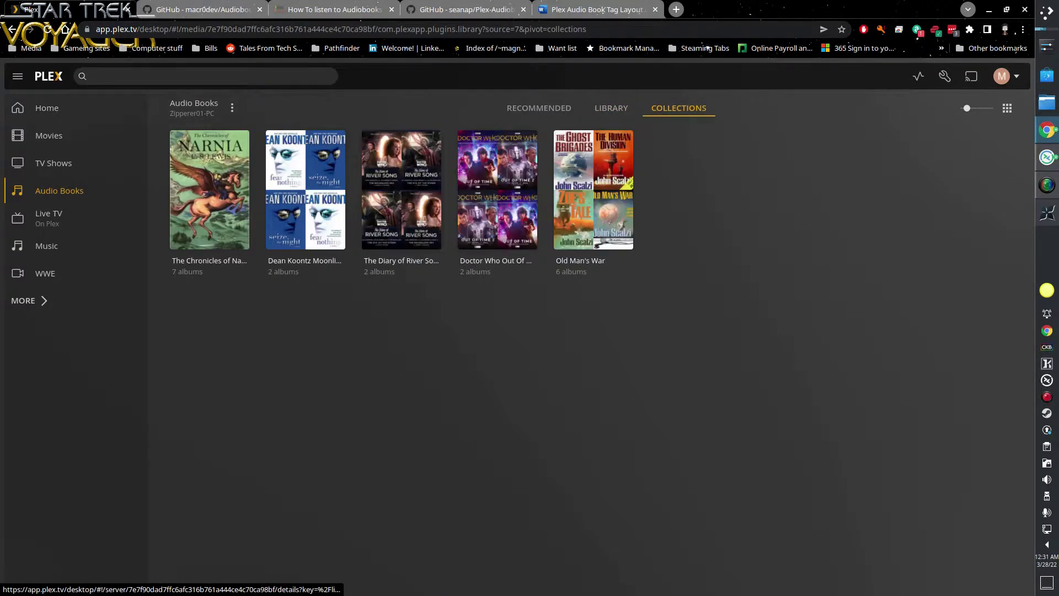
pyautogui.click(610, 109)
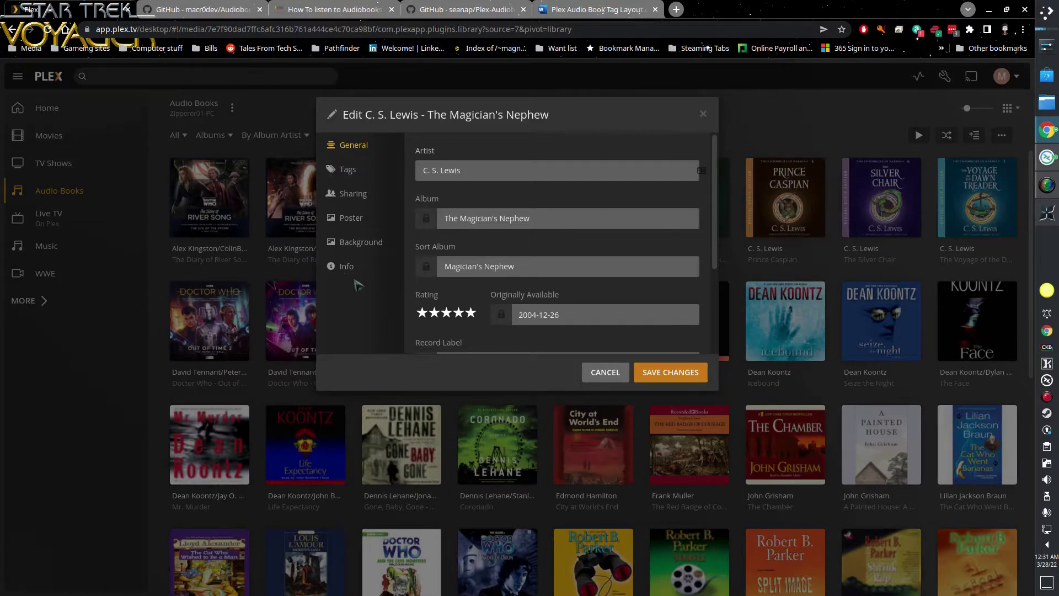
# Show the tags and available collection choices for the album The Magician's Nephew, and cancel without saving.
pyautogui.click(348, 171)
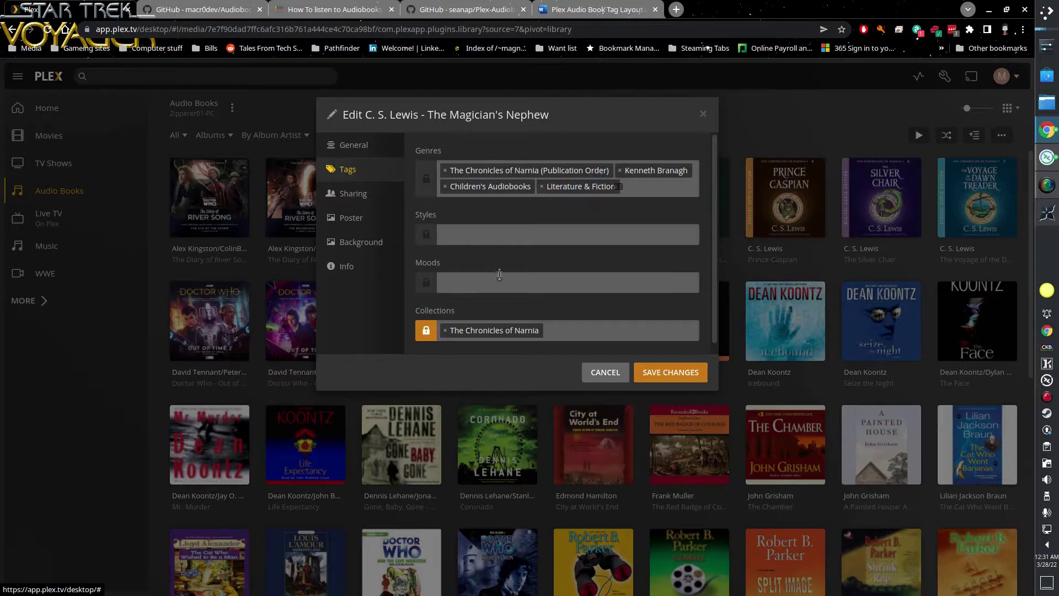
pyautogui.scroll(-1, 549, 322)
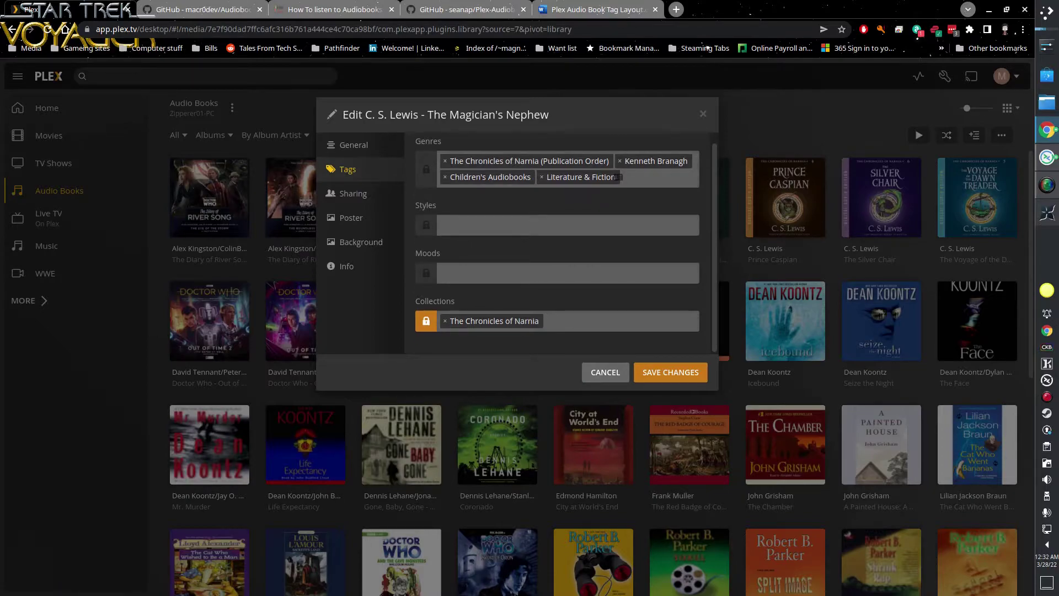
pyautogui.click(602, 327)
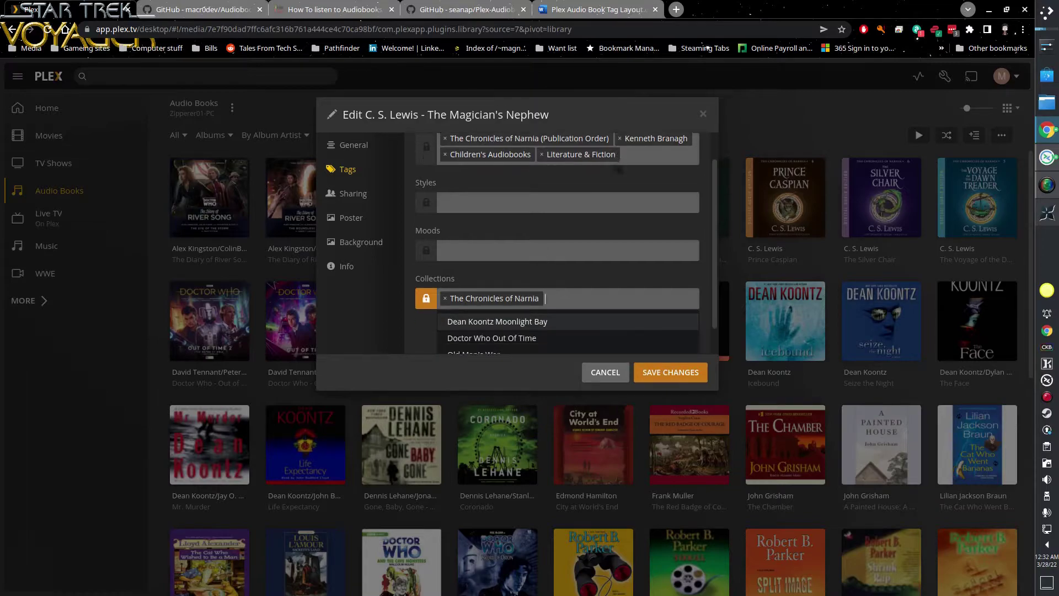
pyautogui.press('Escape')
pyautogui.click(584, 329)
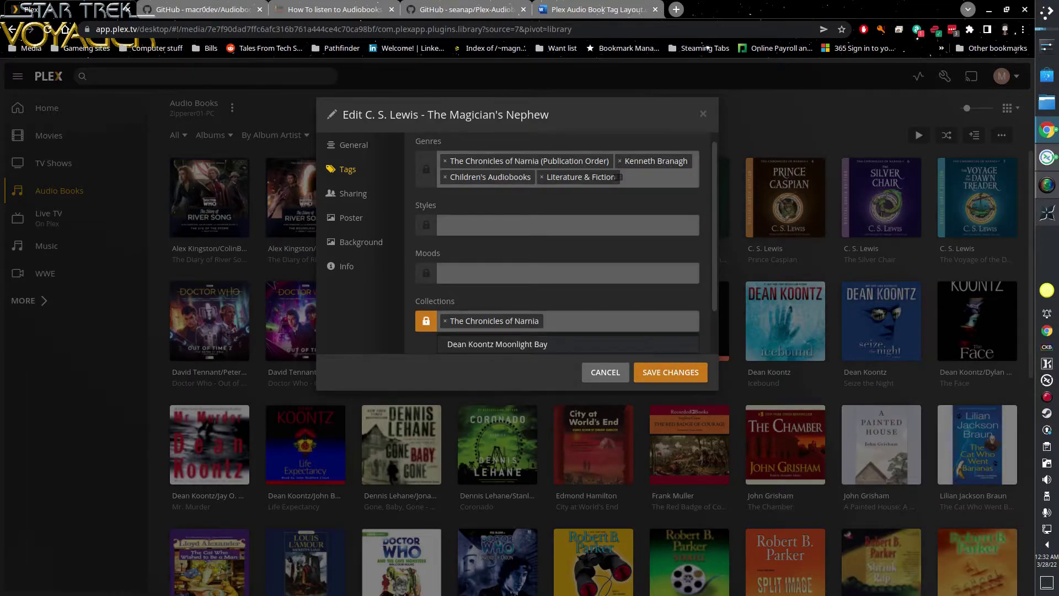
pyautogui.click(612, 376)
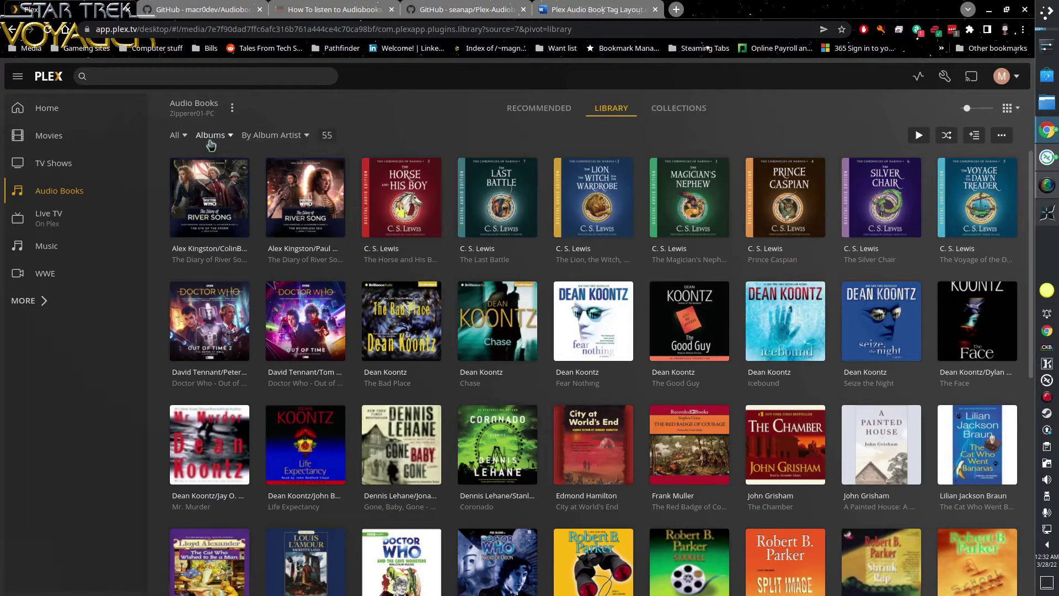
# Sort the Audio Books albums by title, and switch the sorting back to album artist.
pyautogui.click(302, 144)
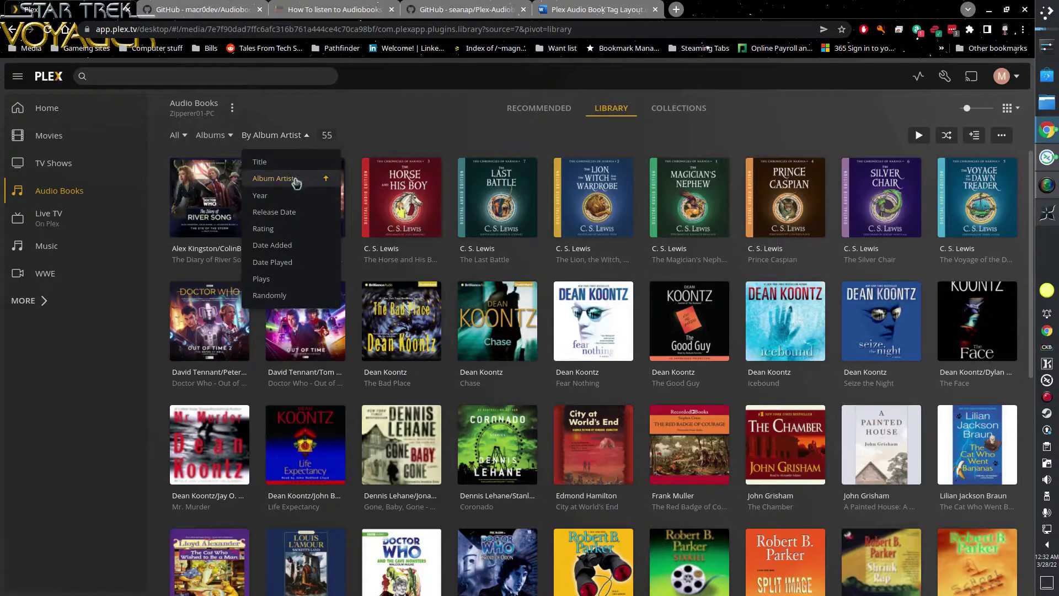
pyautogui.click(263, 162)
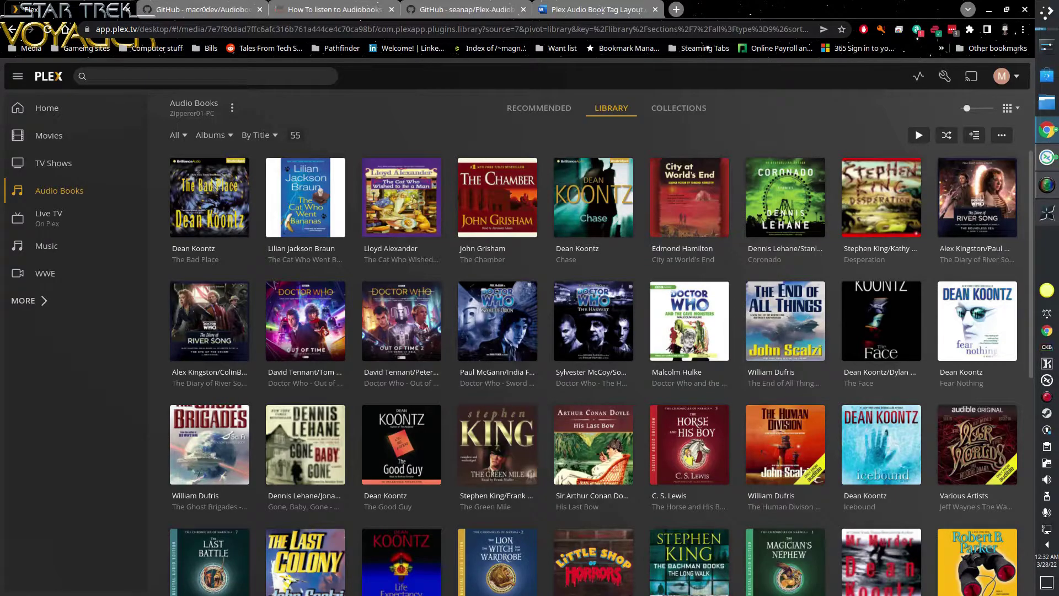
pyautogui.click(273, 137)
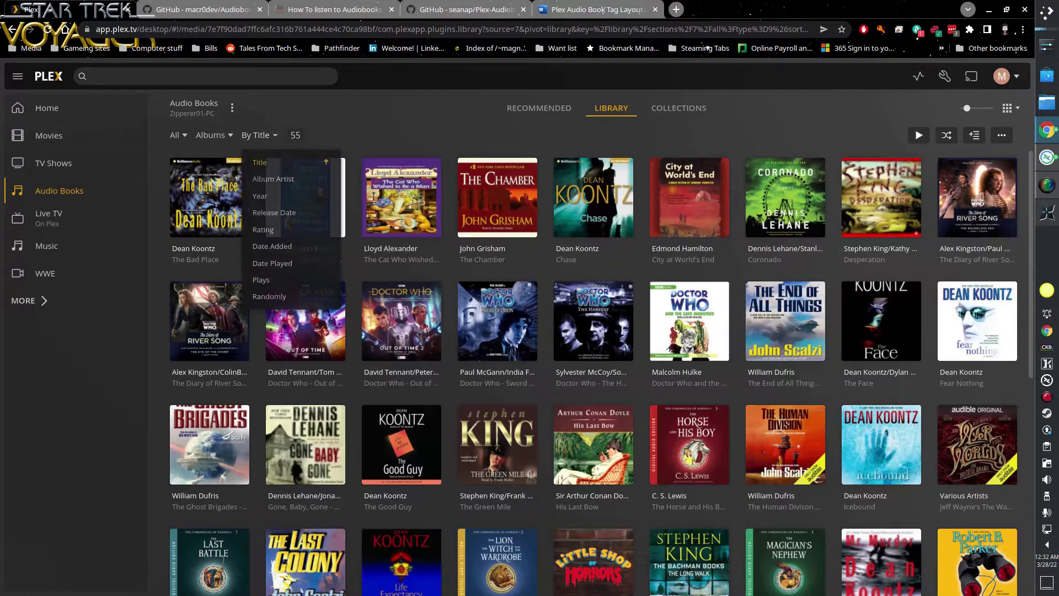
pyautogui.click(303, 185)
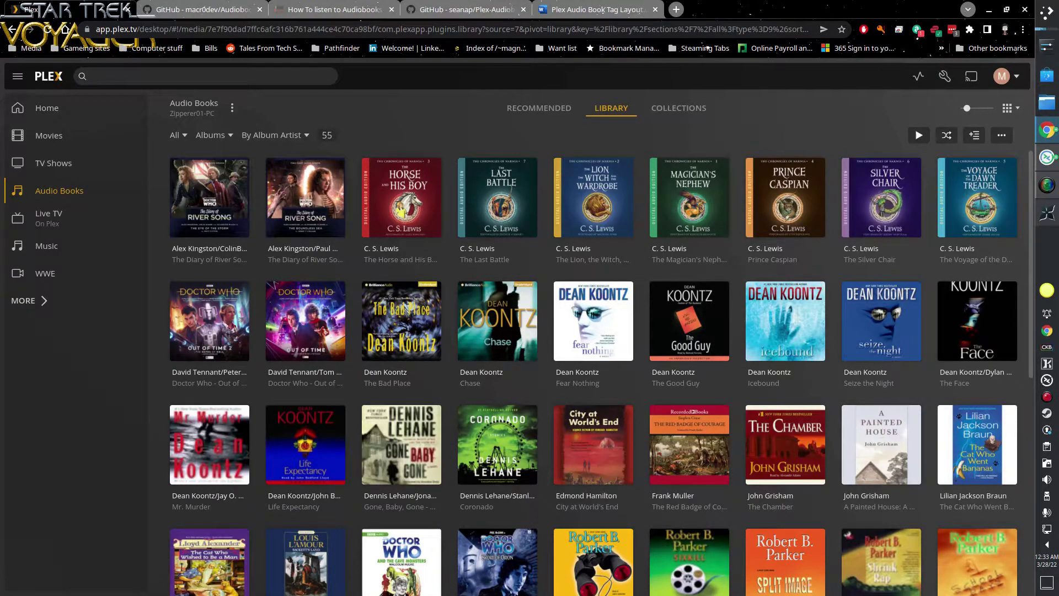
# Switch to the Plex Audio Book Tag Layout document and review the table matching mp3tag tags to Audible.com values.
pyautogui.click(596, 9)
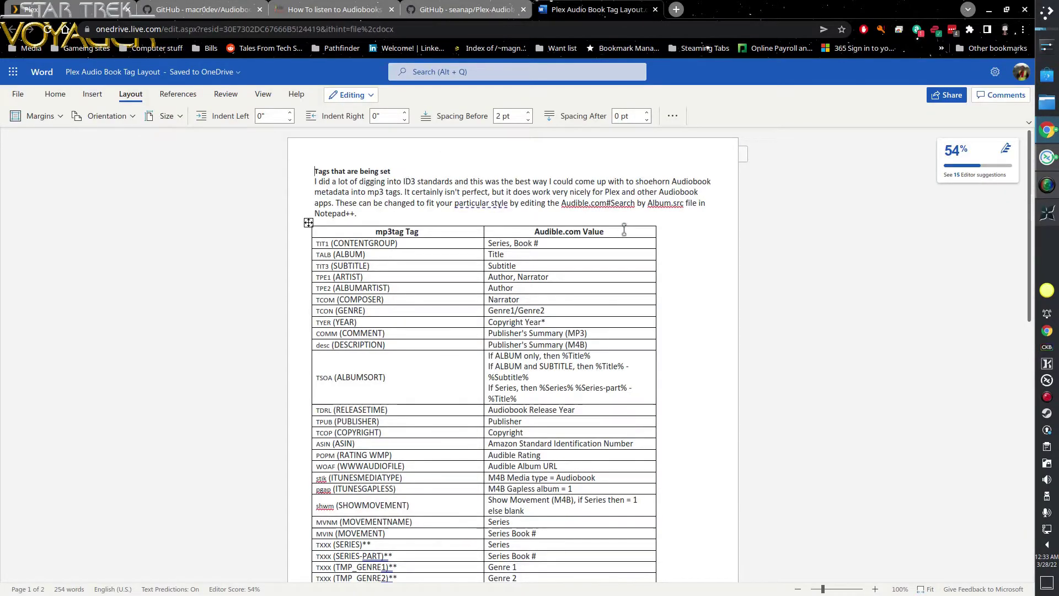
pyautogui.scroll(-2, 624, 228)
pyautogui.scroll(-1, 624, 229)
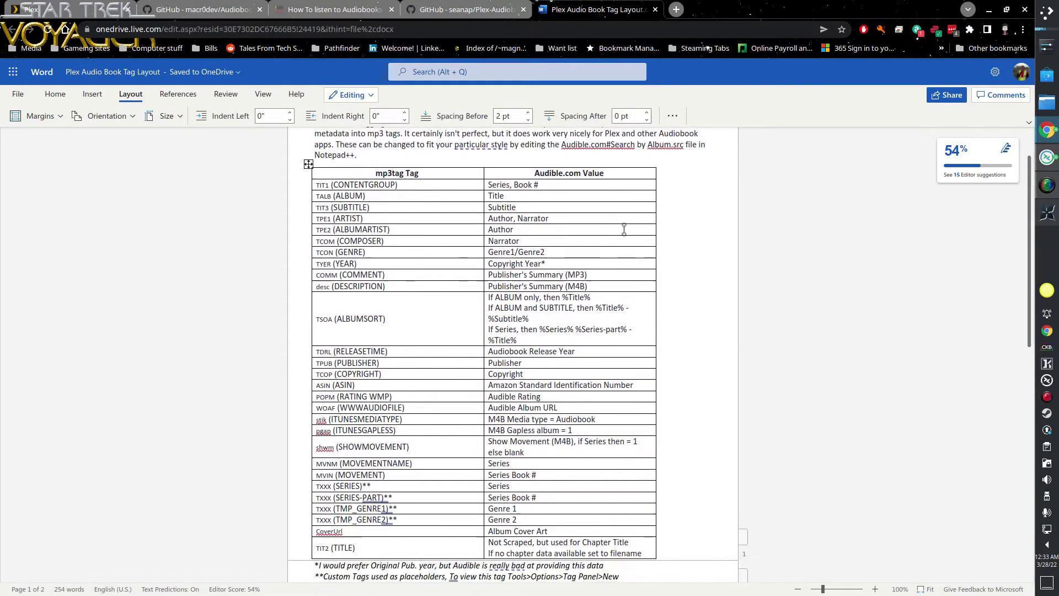
pyautogui.scroll(1, 624, 229)
pyautogui.scroll(1, 624, 229)
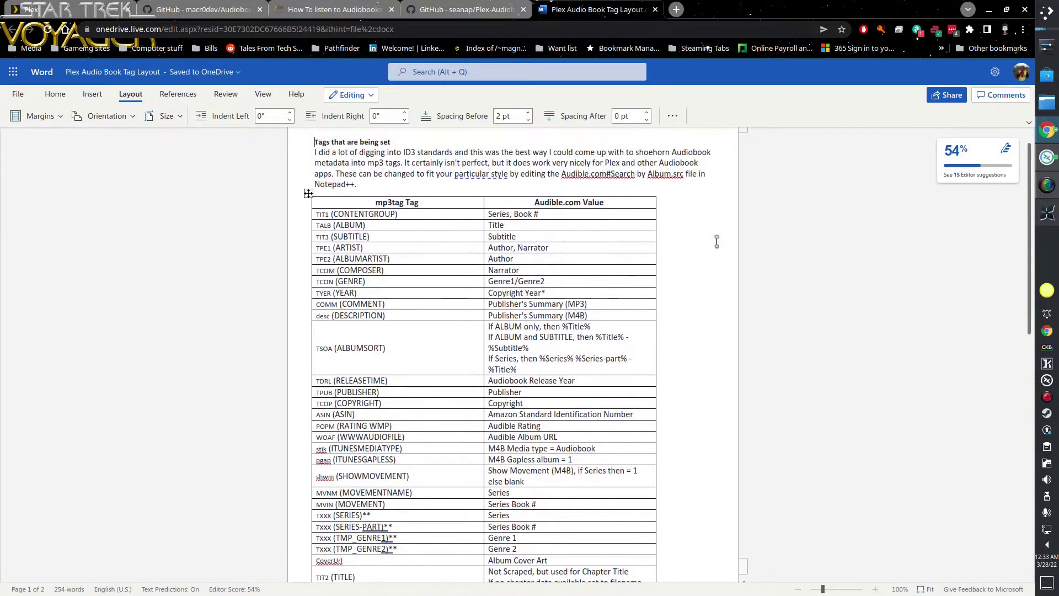
pyautogui.moveTo(426, 220); pyautogui.dragTo(426, 220)
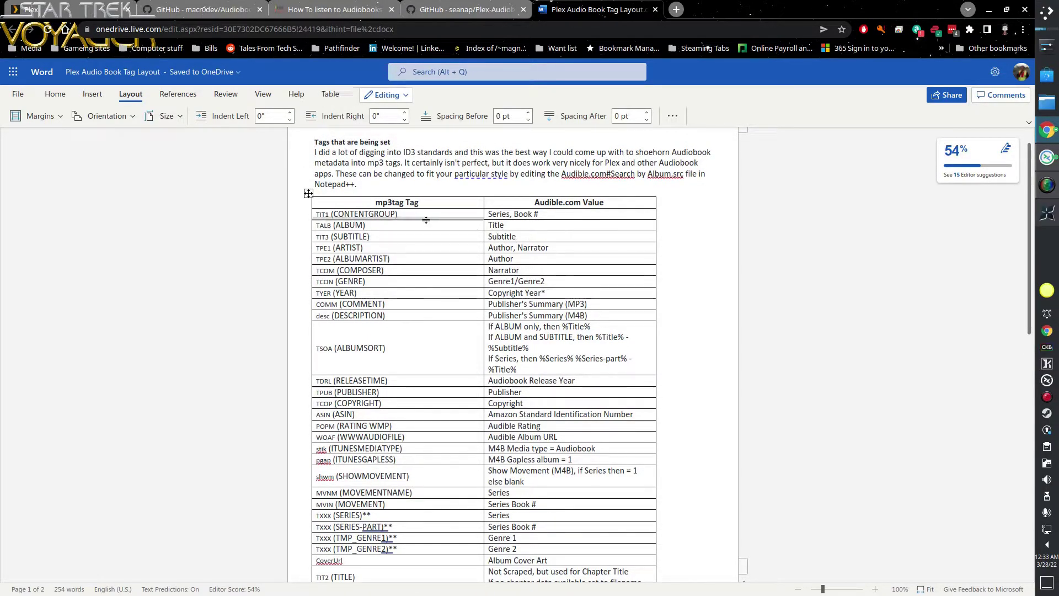
pyautogui.click(426, 227)
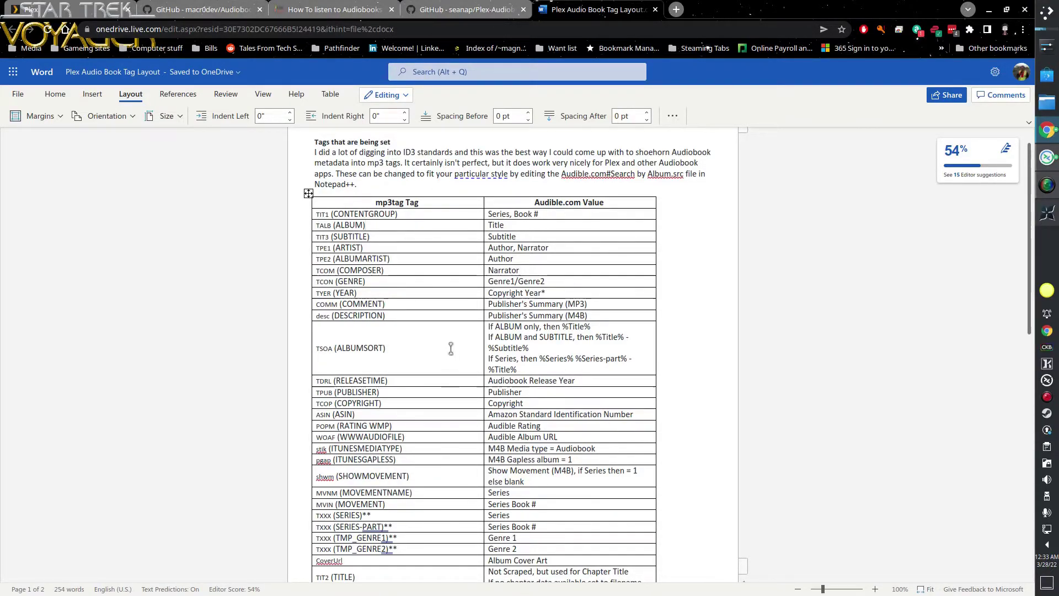
# Switch back to Plex and review the details and disc-by-disc chapter list of the album The Horse and His Boy.
pyautogui.click(33, 9)
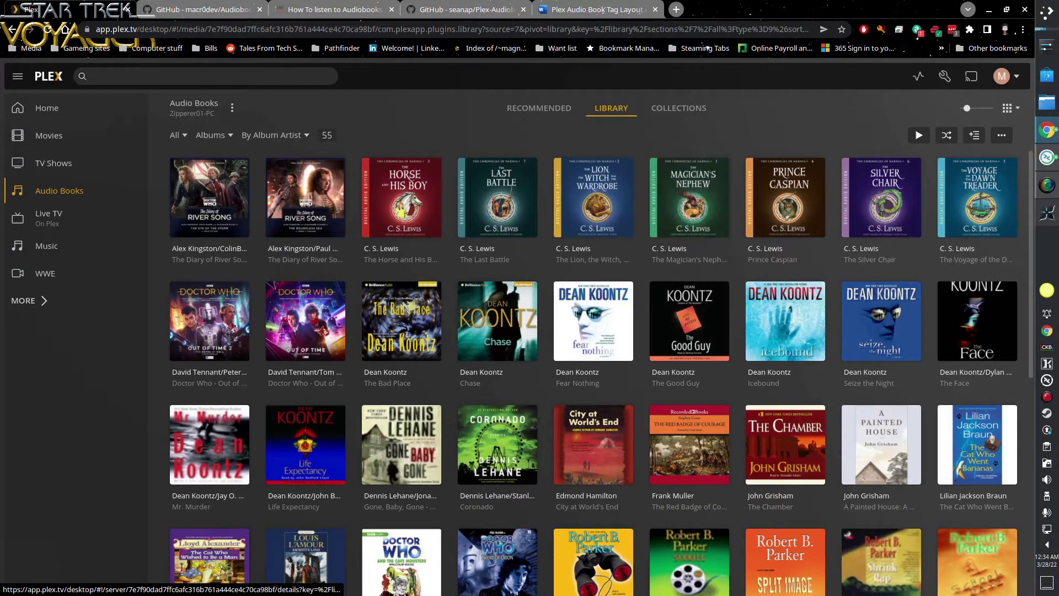
pyautogui.click(376, 258)
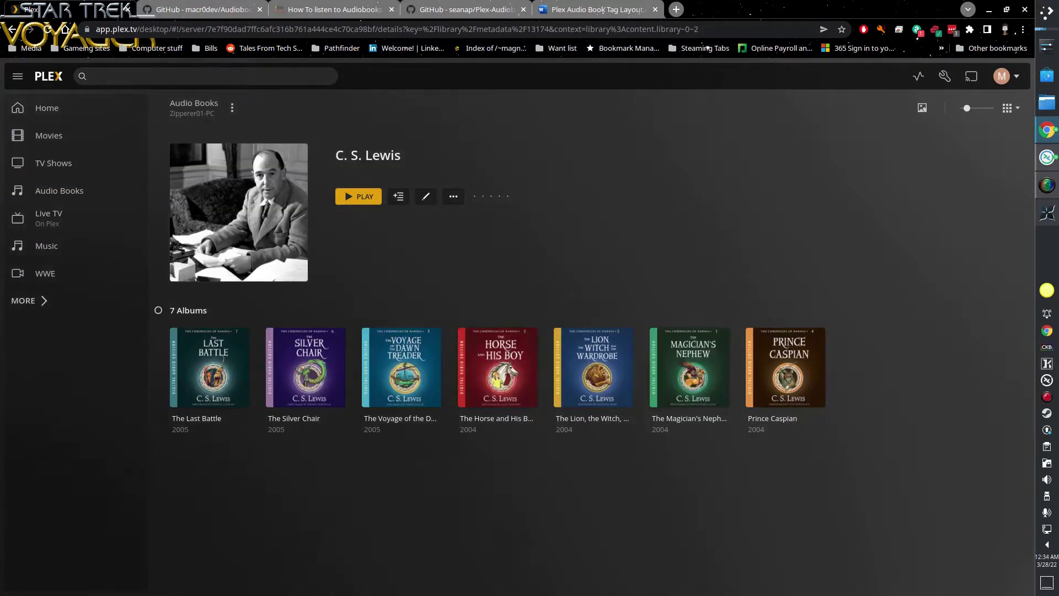
pyautogui.click(12, 29)
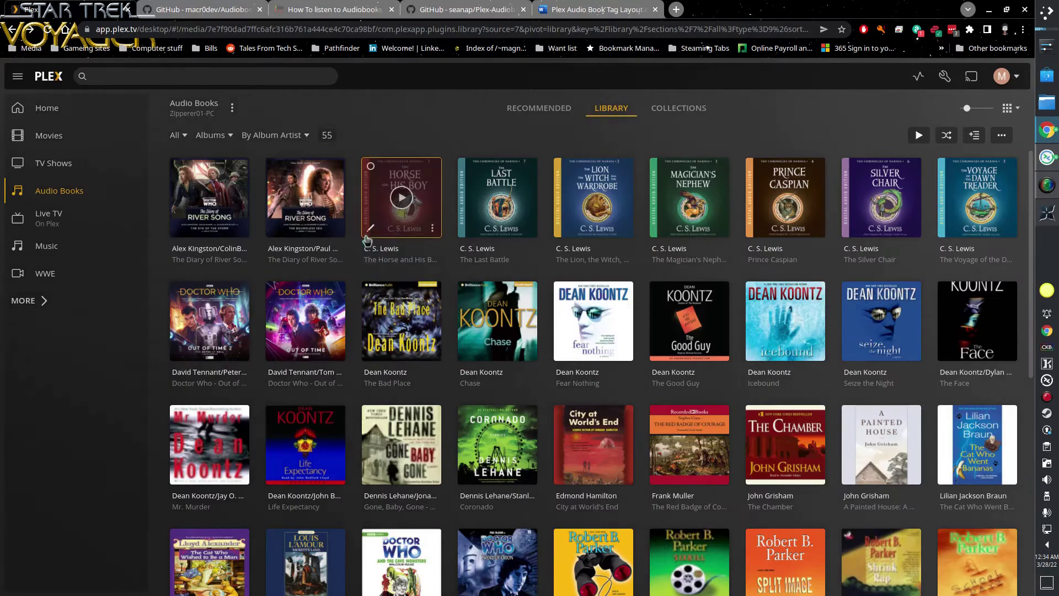
pyautogui.click(400, 259)
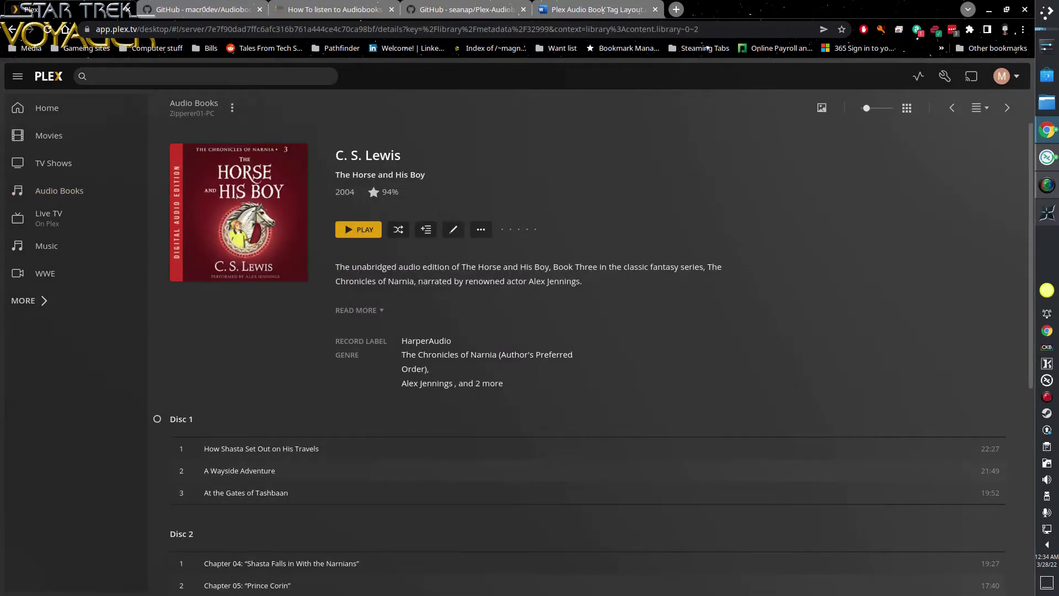
pyautogui.scroll(-5, 421, 428)
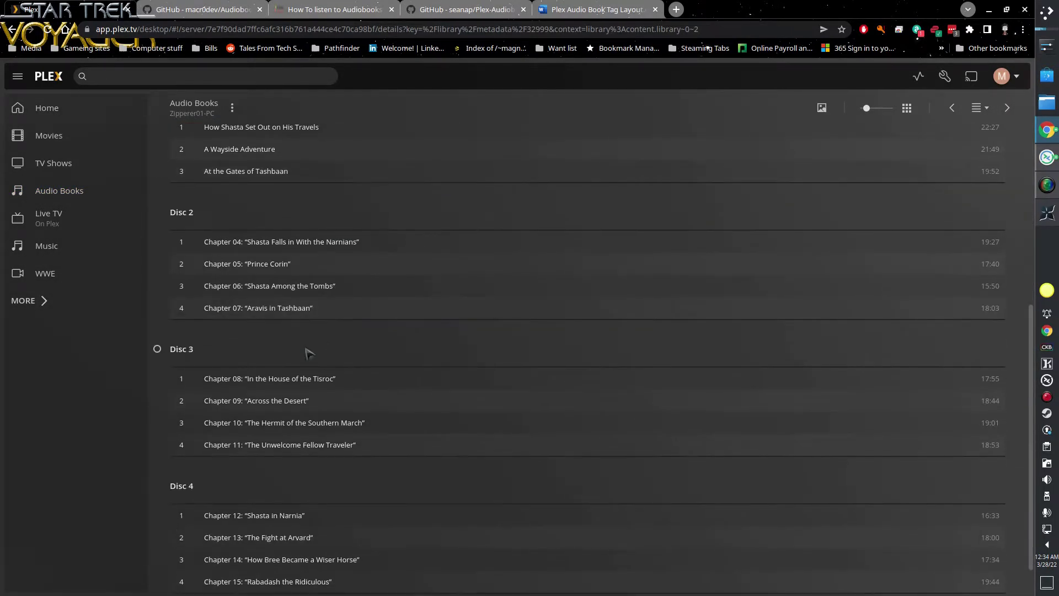
pyautogui.scroll(2, 240, 452)
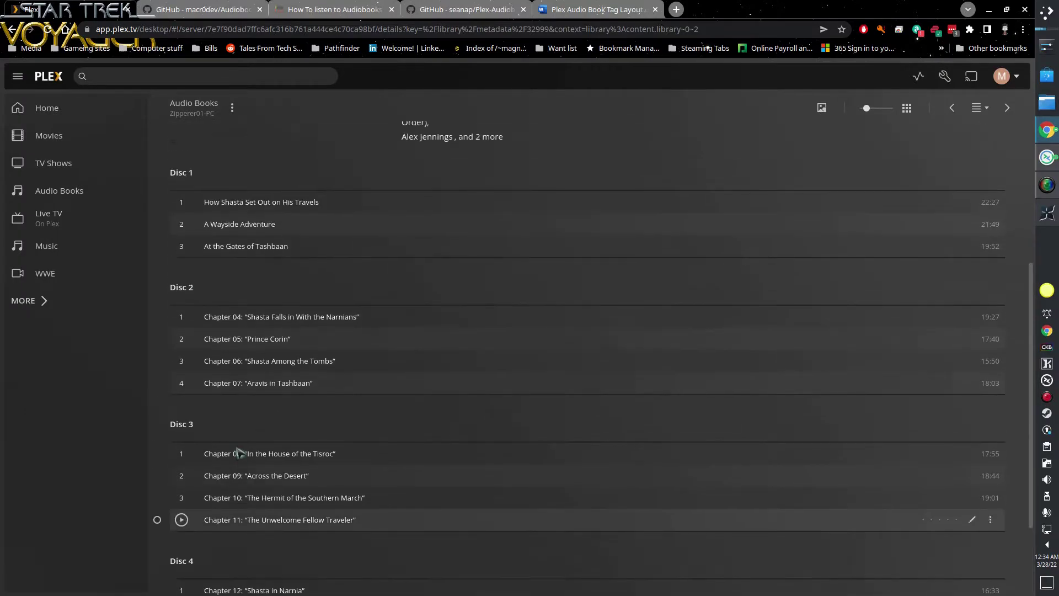
pyautogui.scroll(3, 240, 452)
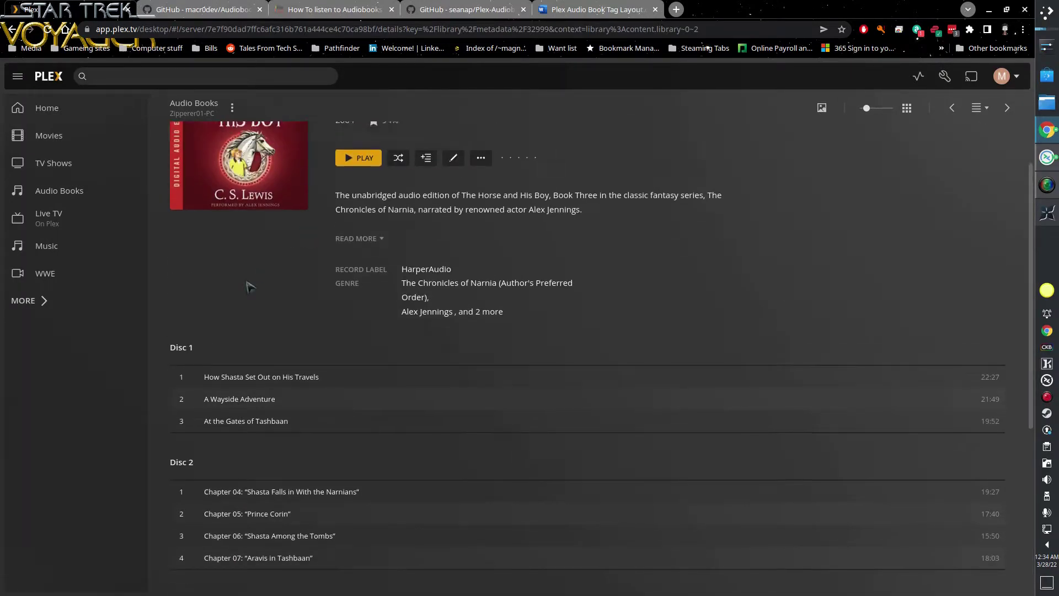
pyautogui.scroll(1, 248, 287)
pyautogui.scroll(-1, 257, 388)
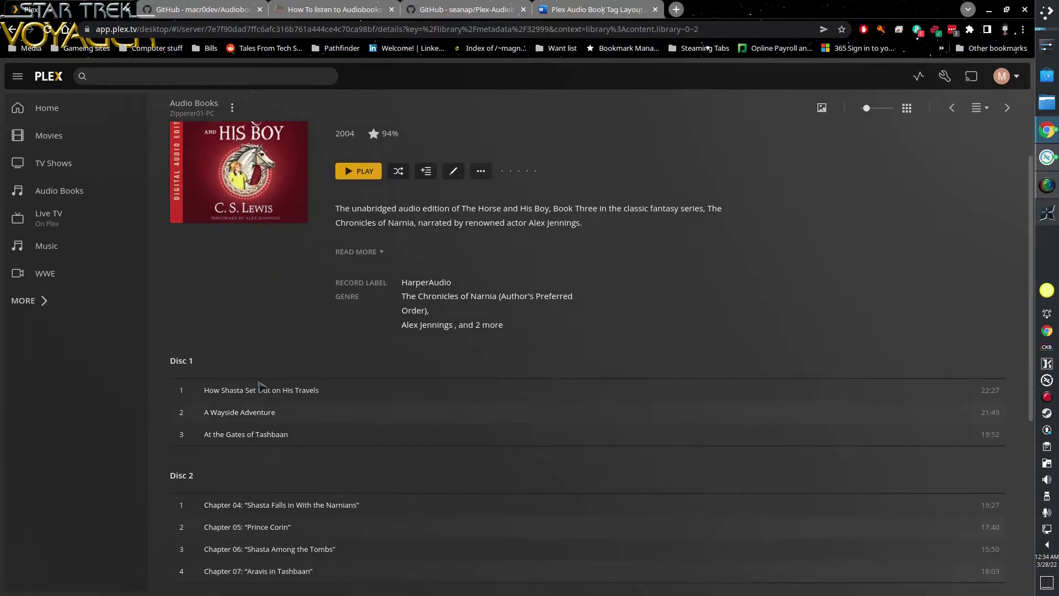
pyautogui.scroll(1, 257, 389)
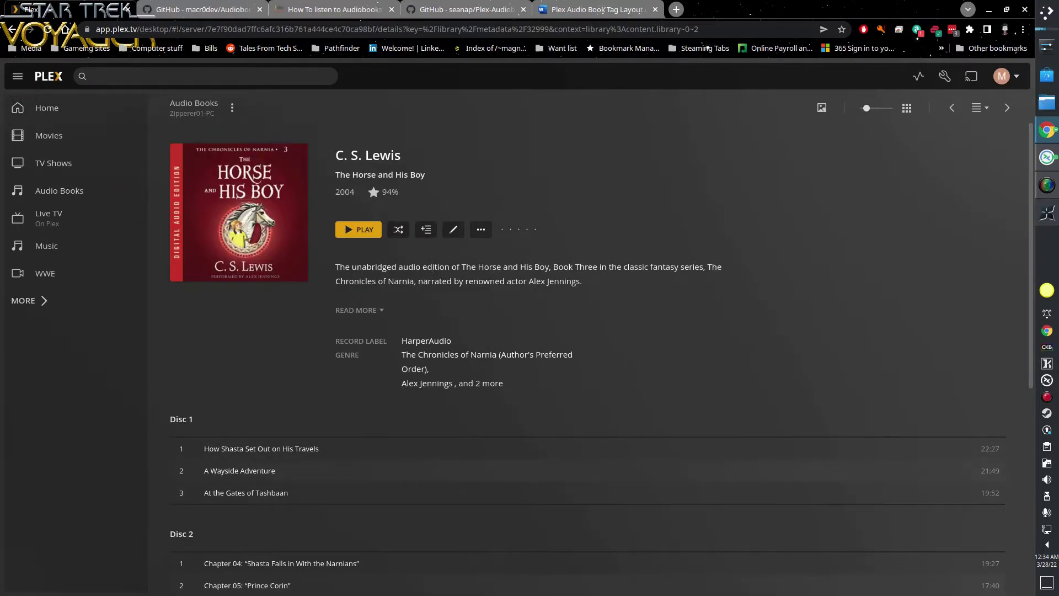
# Show all C. S. Lewis albums and view the details and track list of The Lion, the Witch, and the Wardrobe.
pyautogui.click(375, 156)
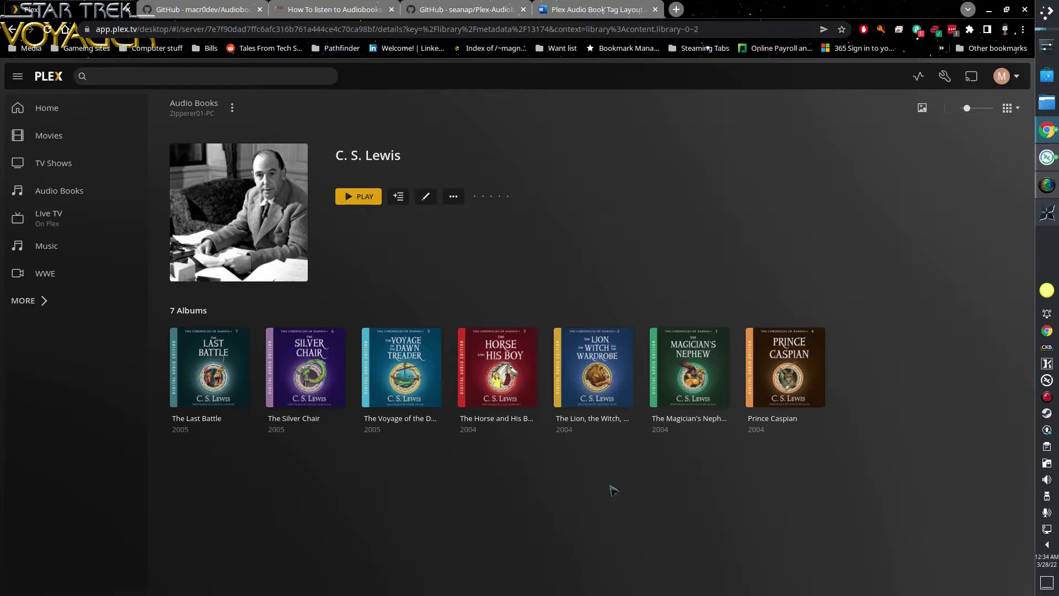
pyautogui.click(588, 421)
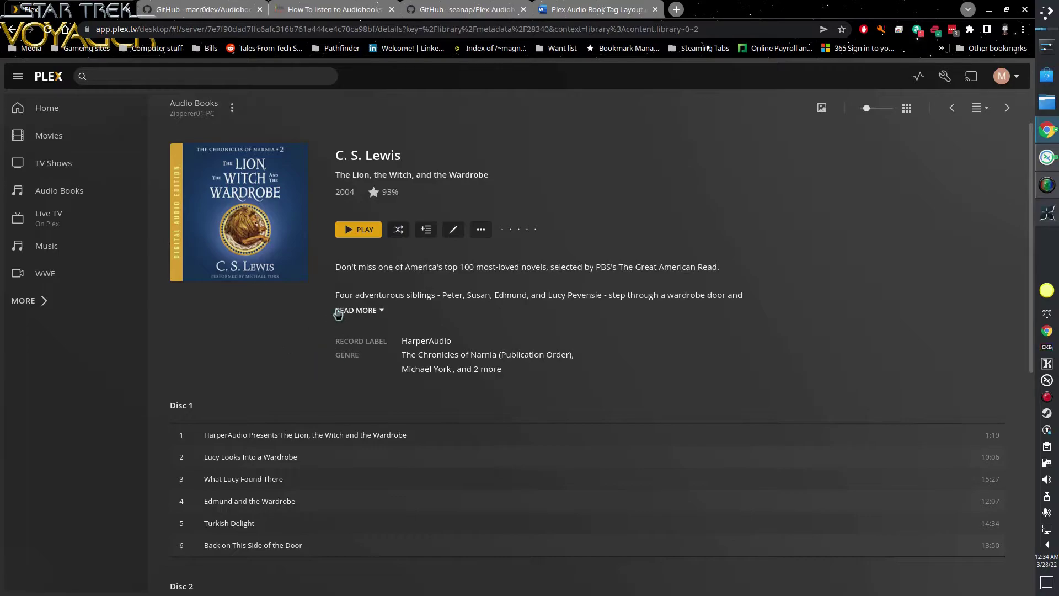
pyautogui.scroll(-2, 386, 342)
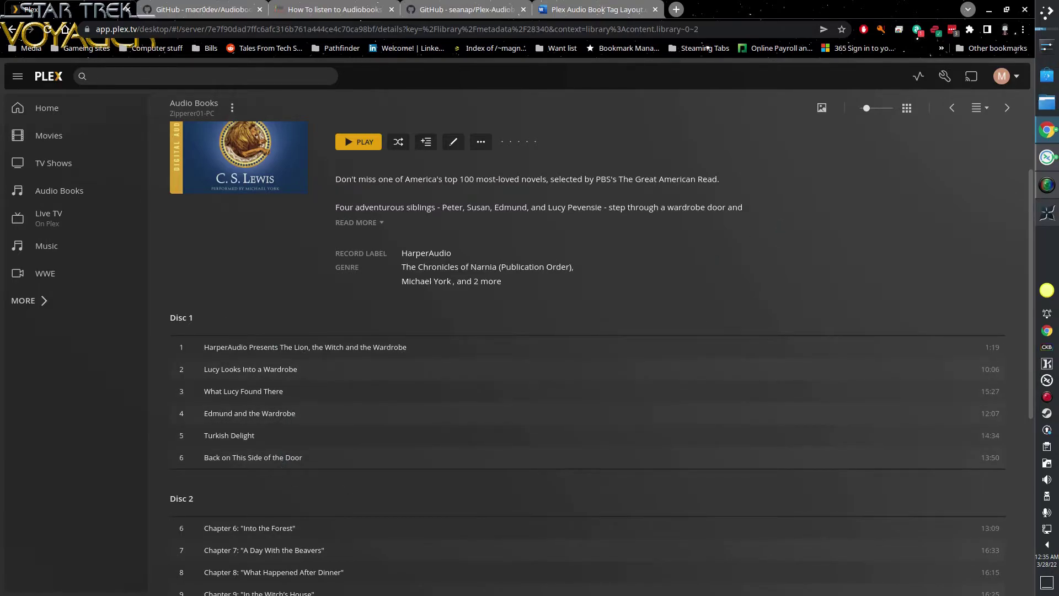
pyautogui.scroll(2, 587, 331)
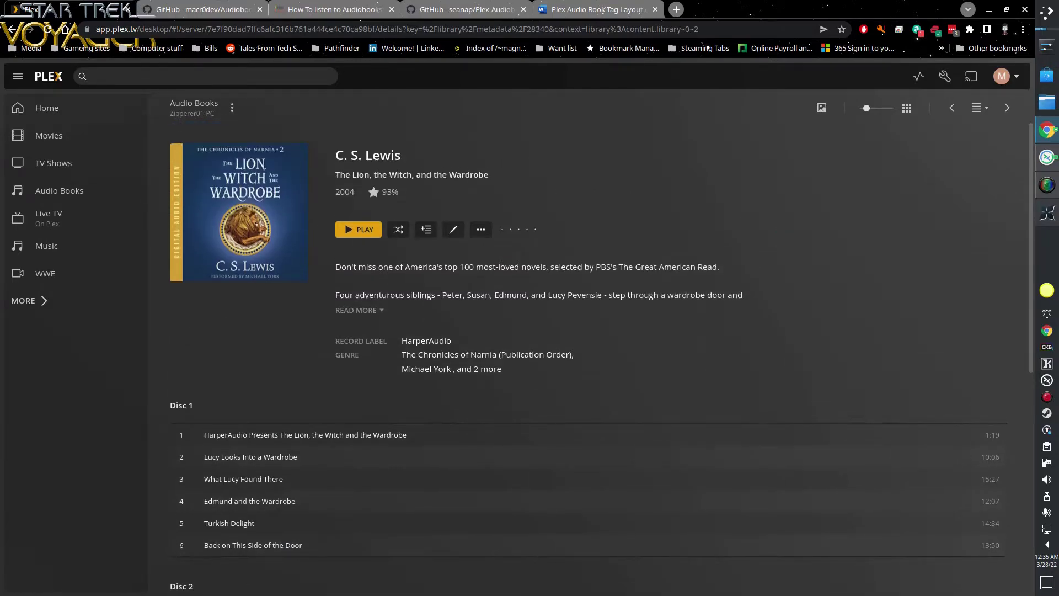
# View the album's additional options, such as Refresh Metadata and Fix Match, dismiss them and return to the Audio Books library.
pyautogui.click(481, 229)
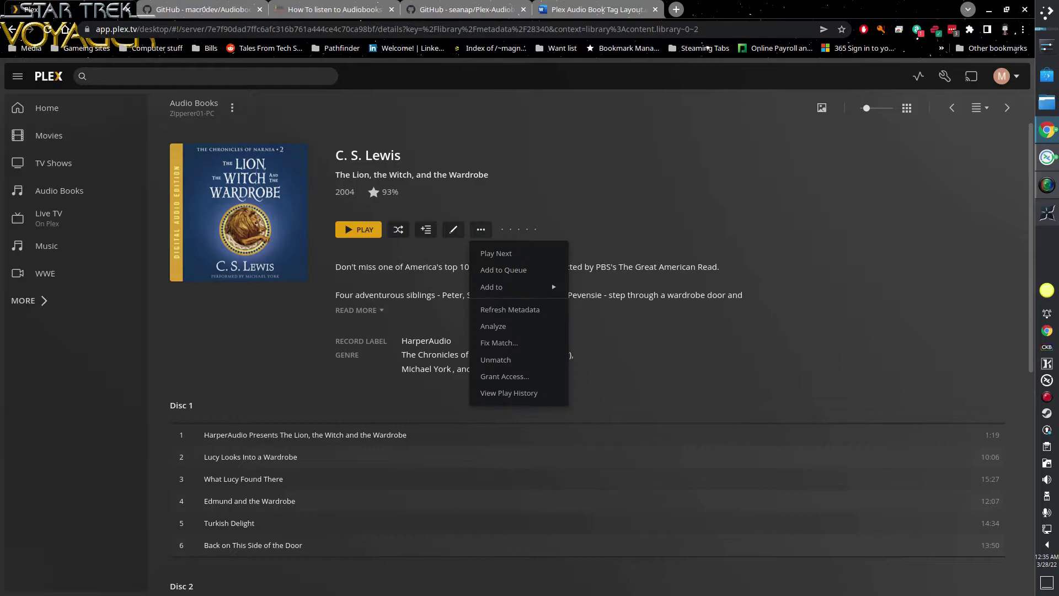
pyautogui.click(788, 283)
pyautogui.click(63, 190)
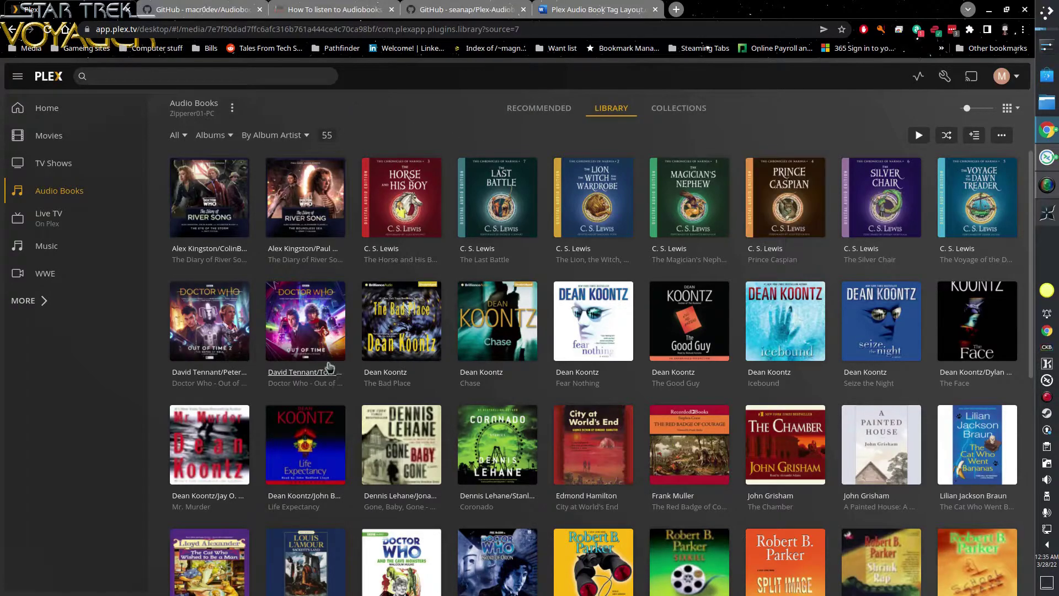
# Open the Plex settings and look through the server's General, Remote Access and Agents pages, Plex Home and Plex Web General.
pyautogui.click(944, 76)
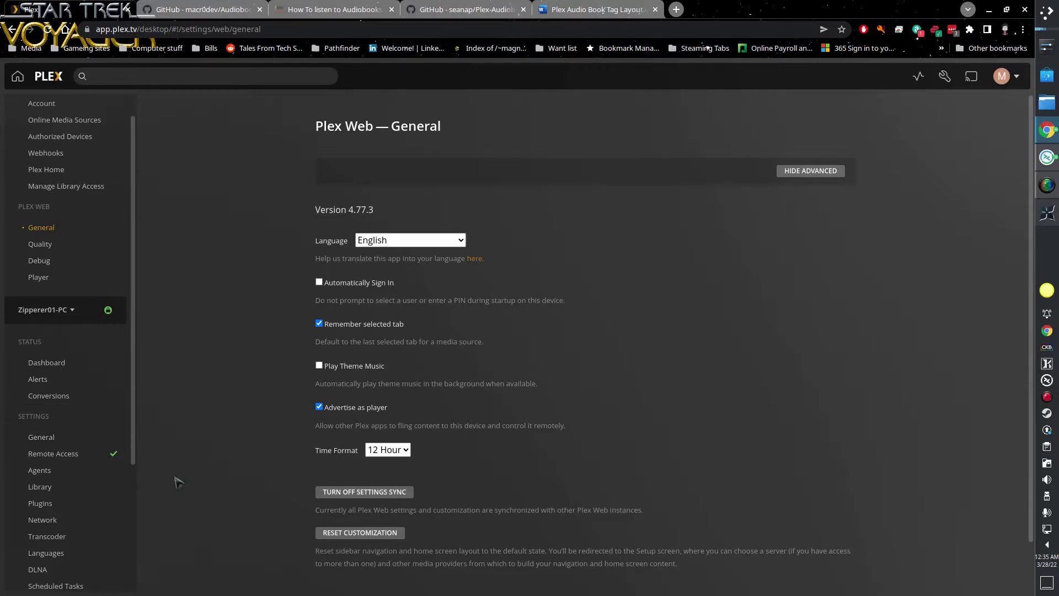
pyautogui.click(78, 471)
pyautogui.click(74, 439)
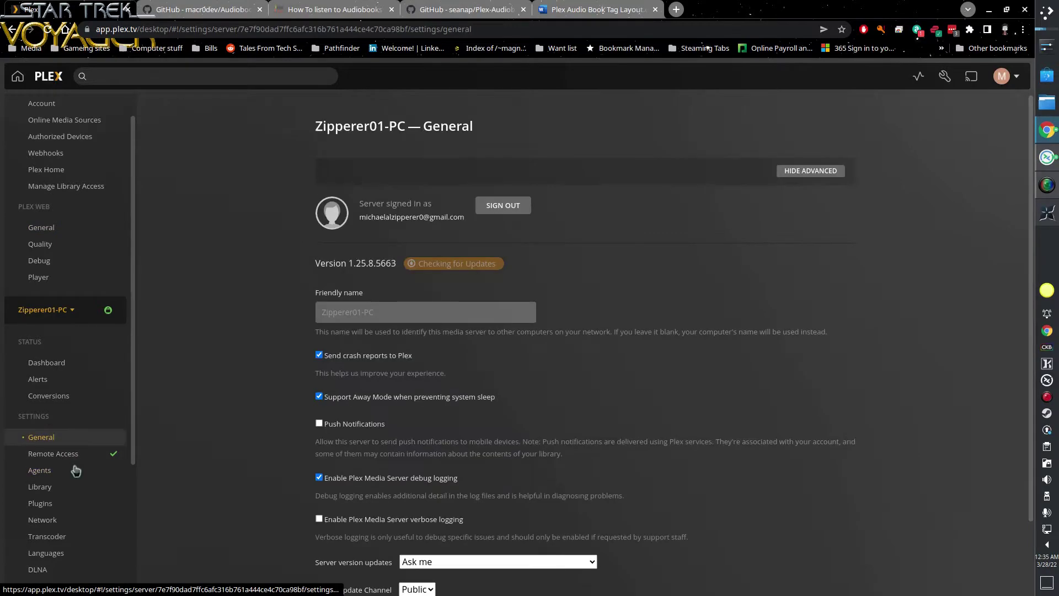
pyautogui.click(66, 457)
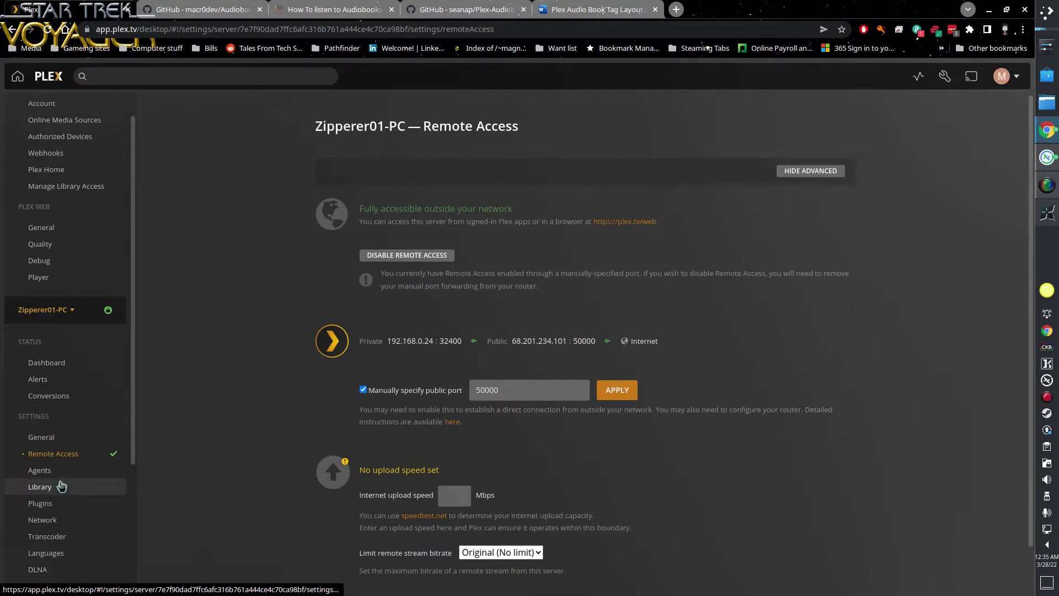
pyautogui.click(61, 486)
pyautogui.click(75, 476)
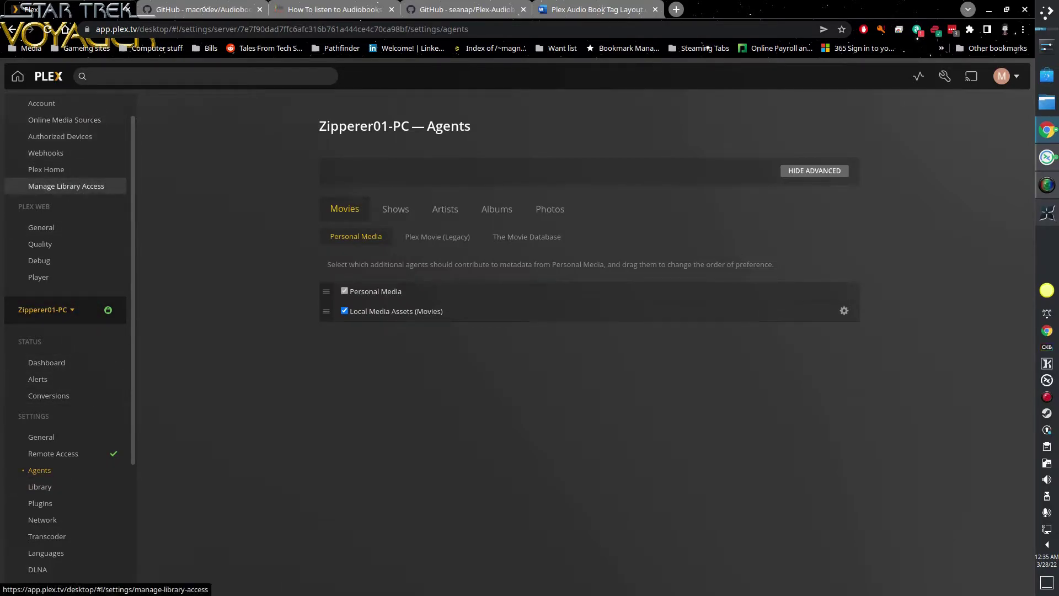
pyautogui.click(85, 188)
pyautogui.click(73, 170)
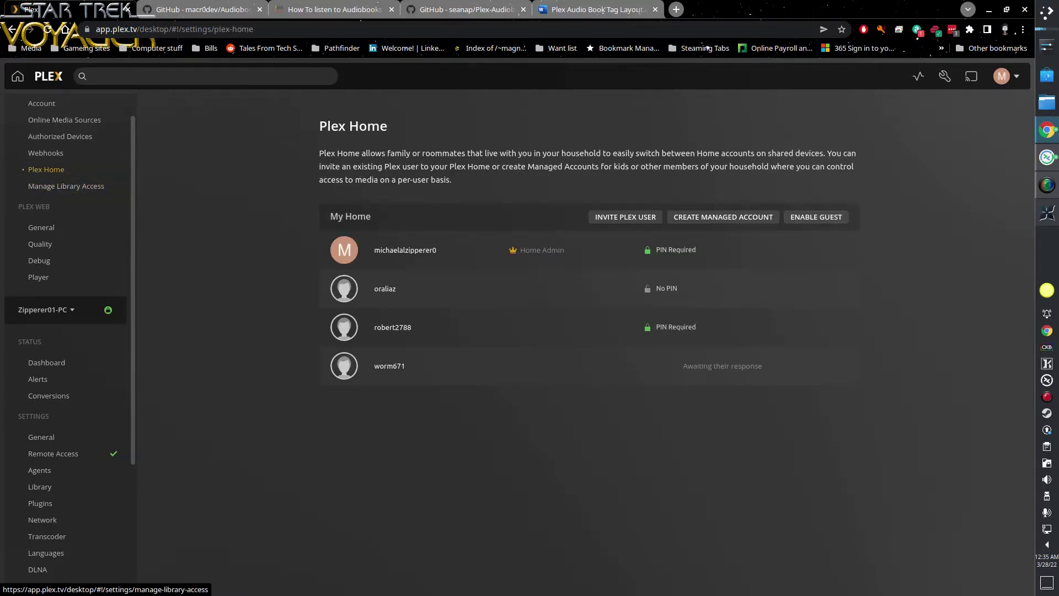
pyautogui.click(62, 234)
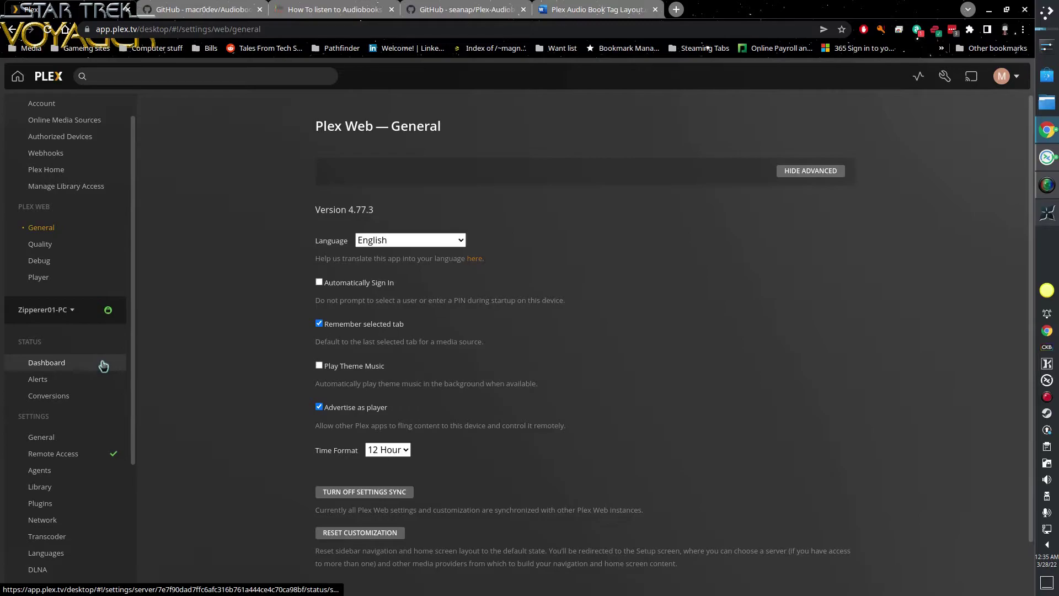
# Show the server's Library settings with the scan options, and open the page for managing the server's libraries.
pyautogui.scroll(-1, 84, 482)
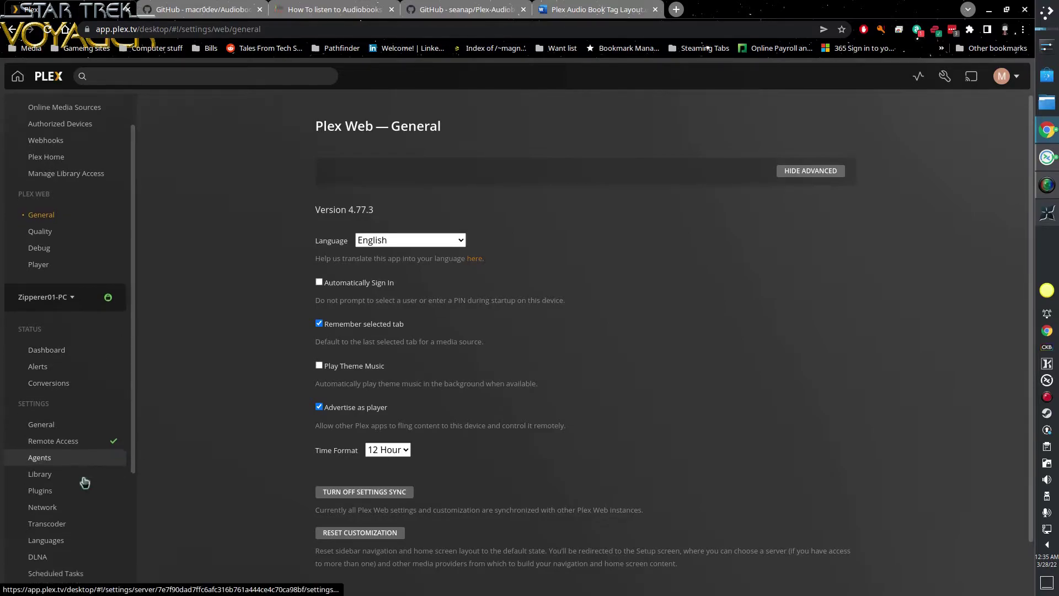
pyautogui.scroll(-1, 84, 482)
pyautogui.click(83, 429)
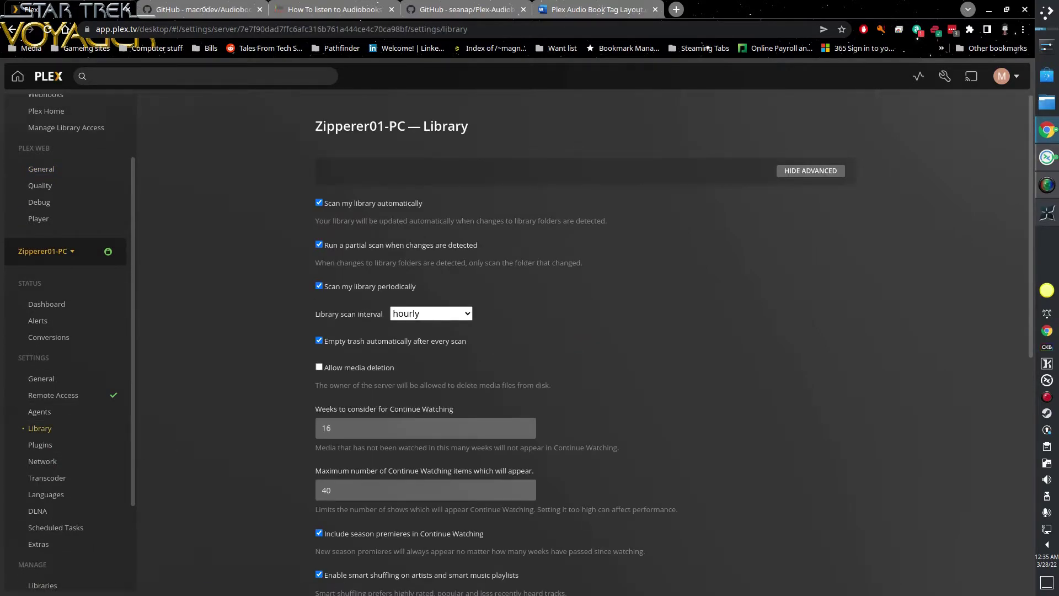
pyautogui.scroll(-3, 82, 402)
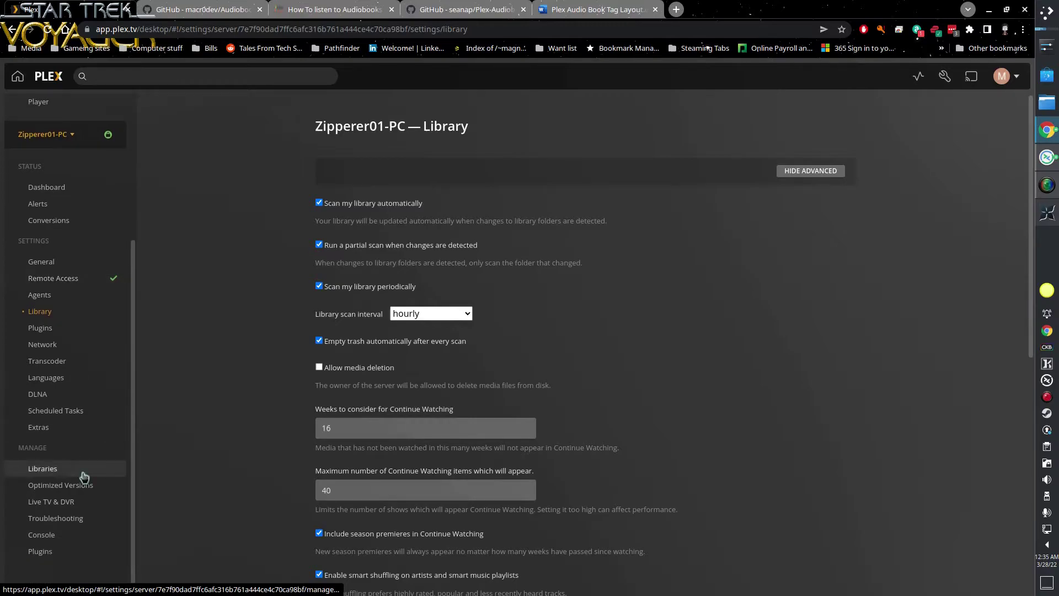
pyautogui.click(83, 473)
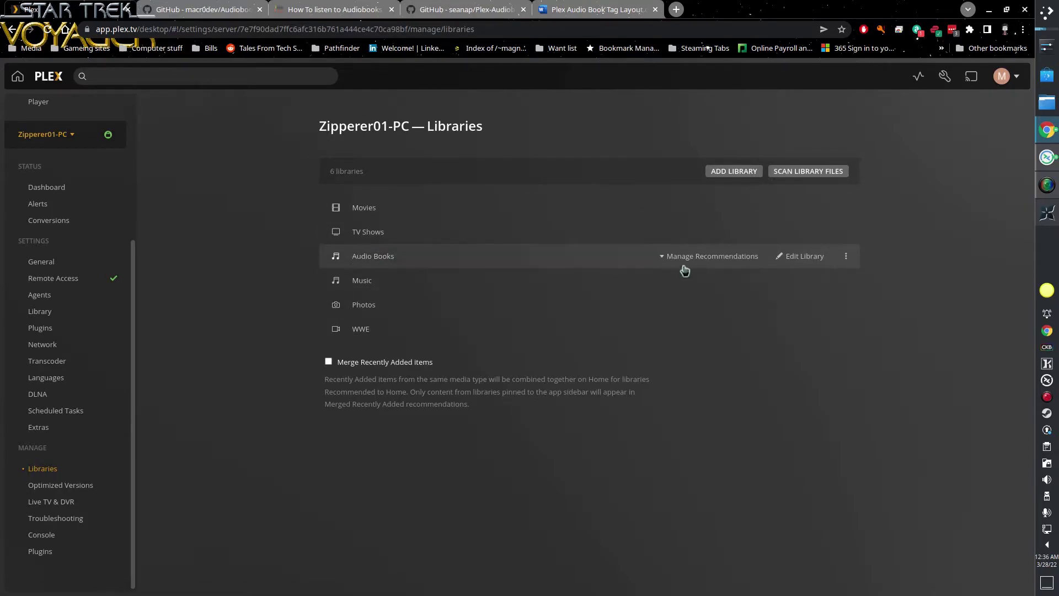
# View the recommendation settings and the additional options of the Audio Books library, and close both.
pyautogui.click(663, 257)
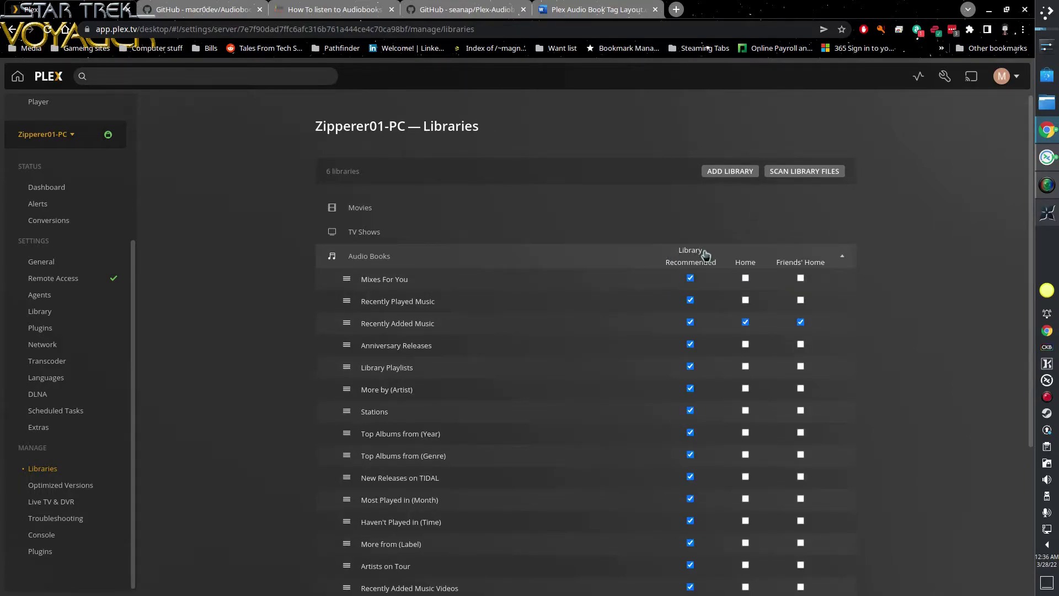
pyautogui.scroll(-2, 705, 255)
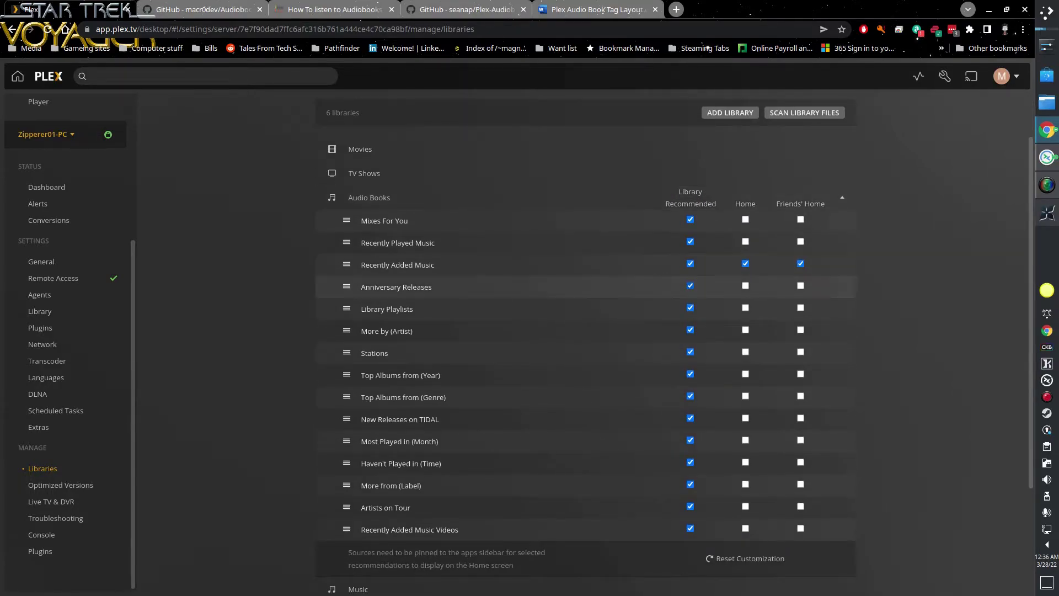
pyautogui.click(844, 197)
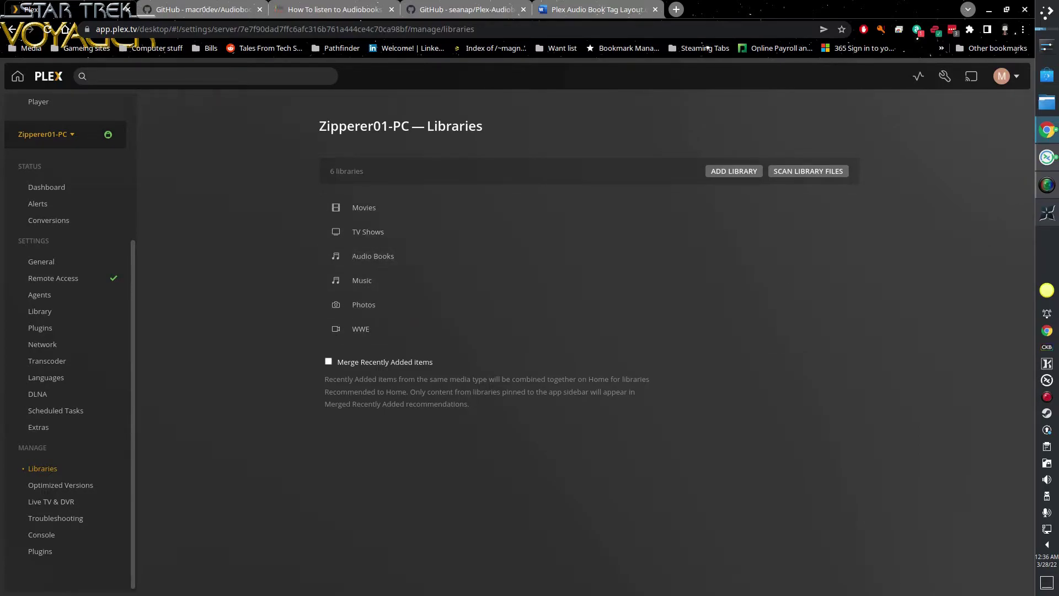
pyautogui.click(847, 257)
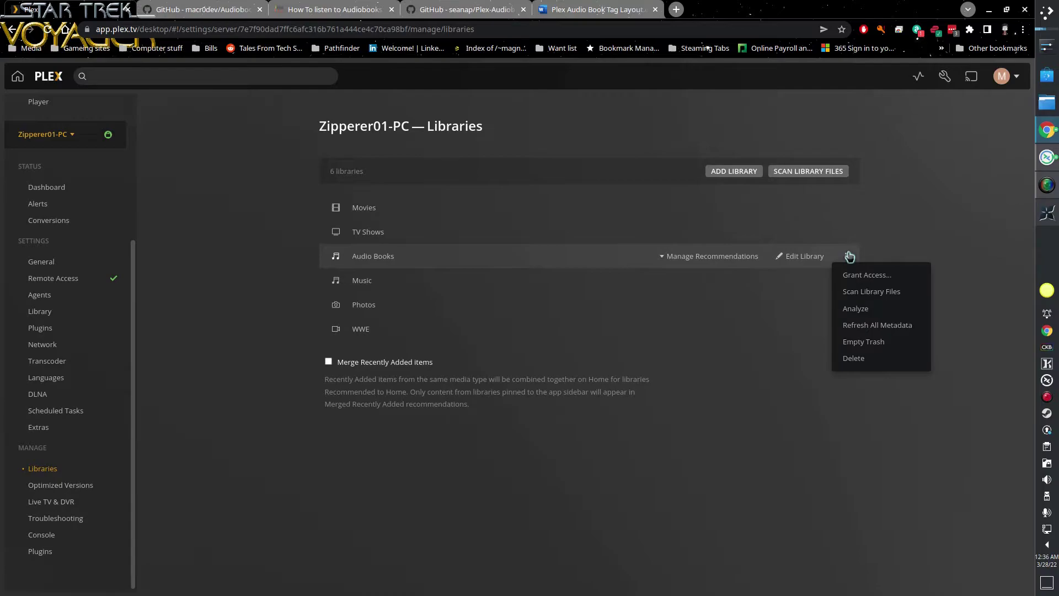
pyautogui.click(754, 287)
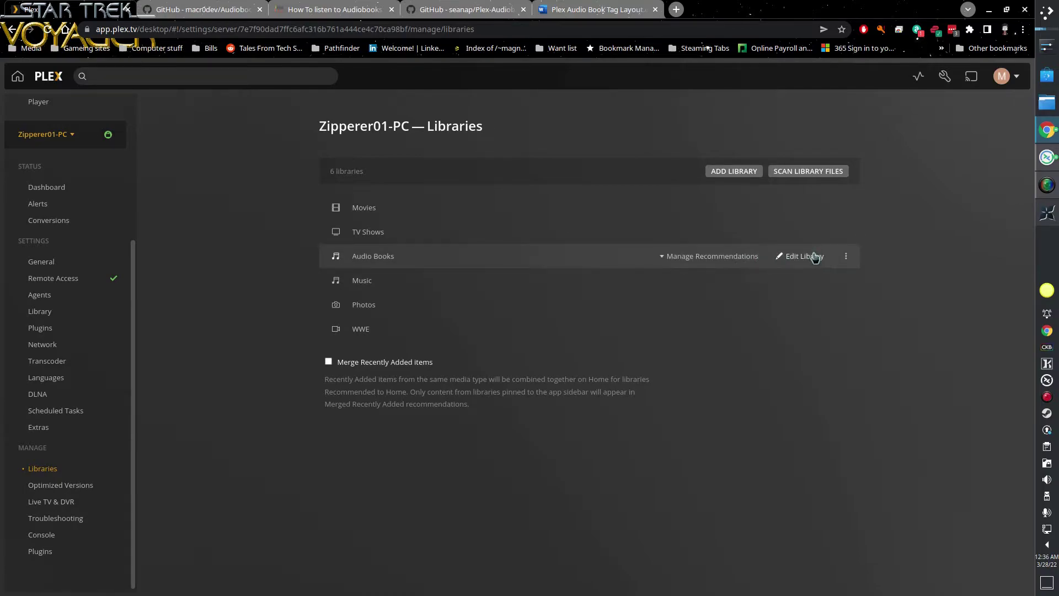
# Open the Audio Books library for editing and review its General settings: library type, name and language.
pyautogui.click(805, 257)
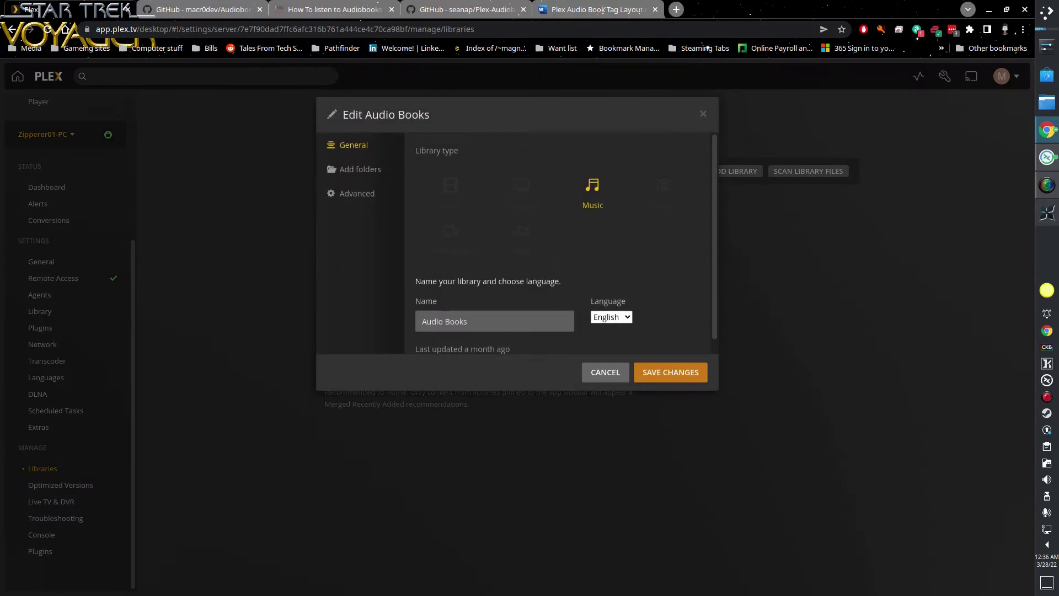
pyautogui.scroll(-1, 710, 178)
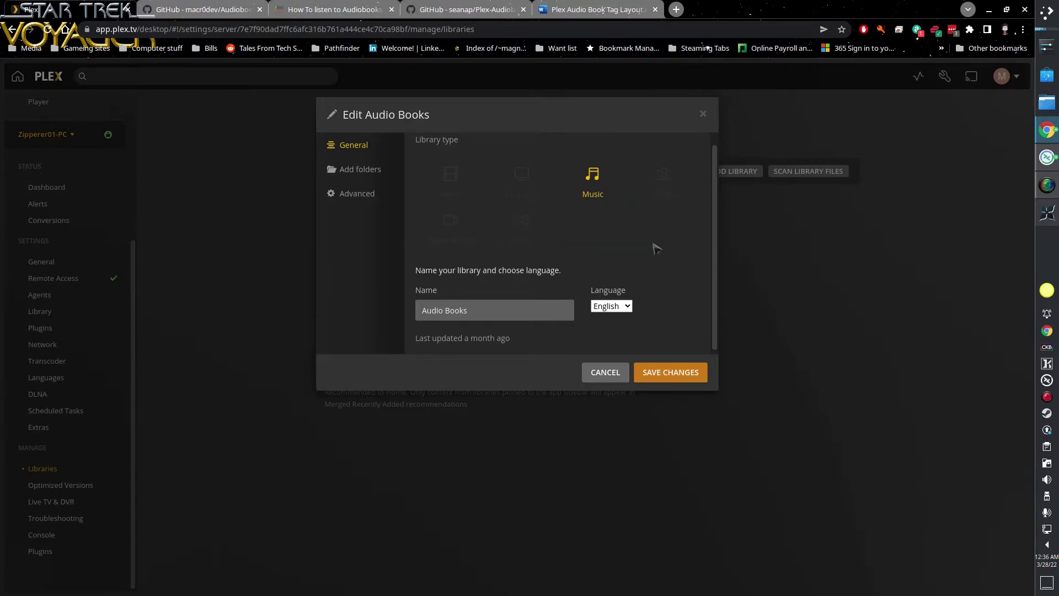
pyautogui.scroll(-1, 716, 201)
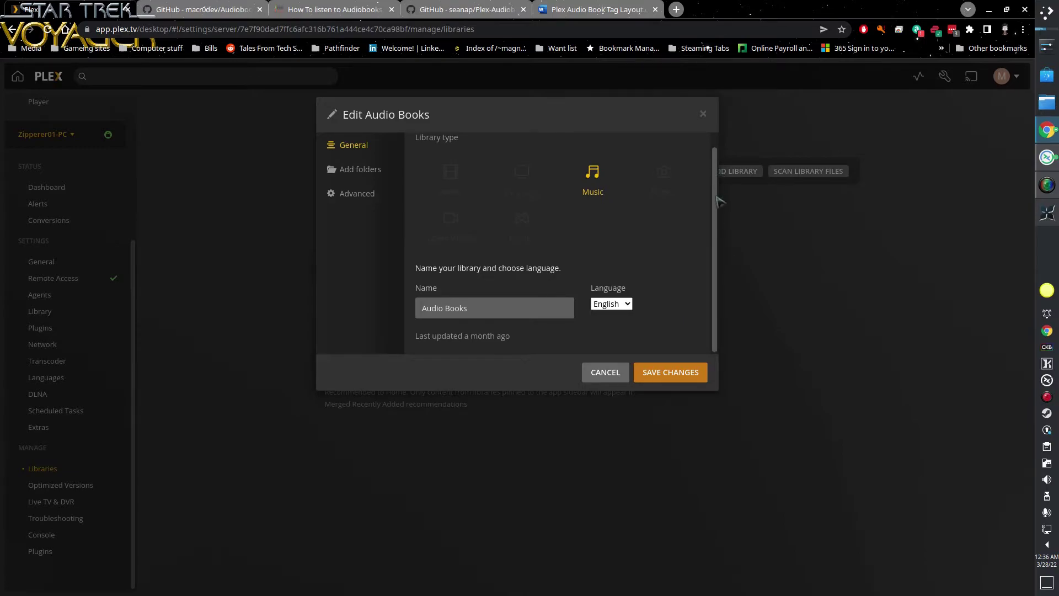
pyautogui.moveTo(717, 199); pyautogui.dragTo(715, 185)
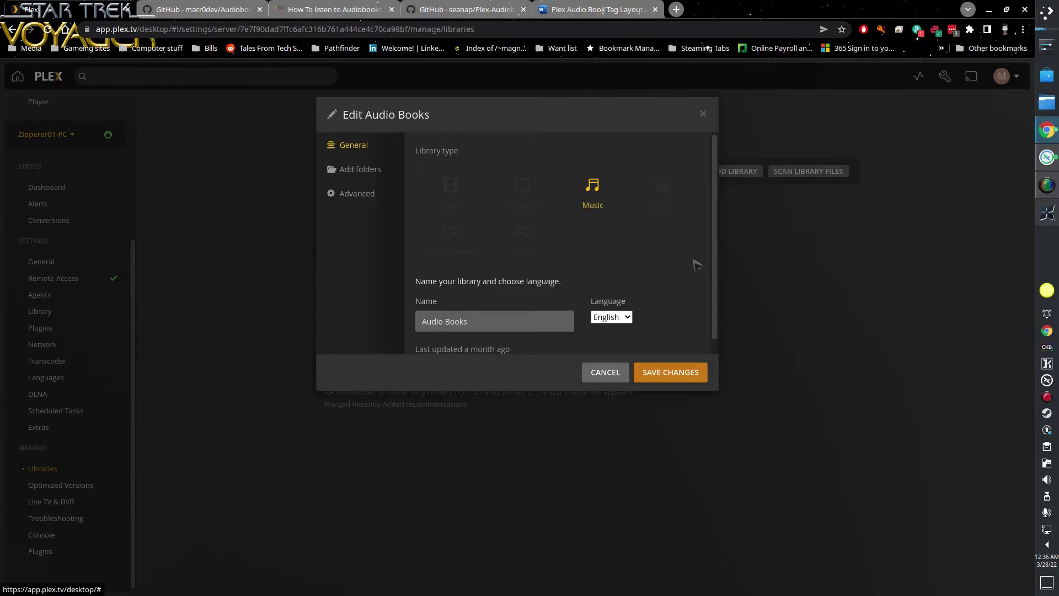
pyautogui.moveTo(717, 193); pyautogui.dragTo(716, 209)
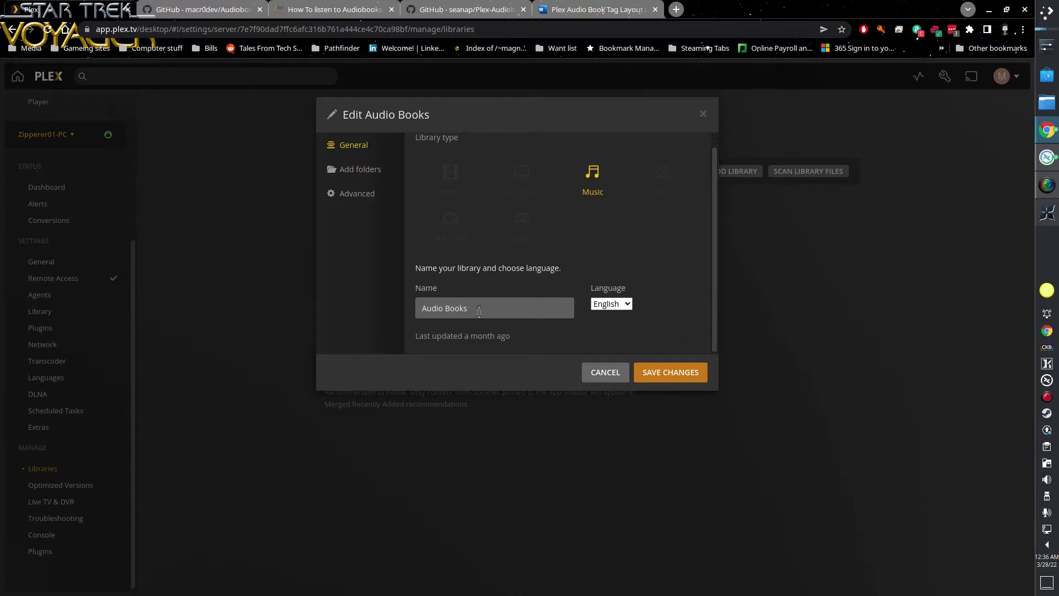
# Show the source folder assigned to the Audio Books library, with a brief look at the advanced settings.
pyautogui.click(371, 171)
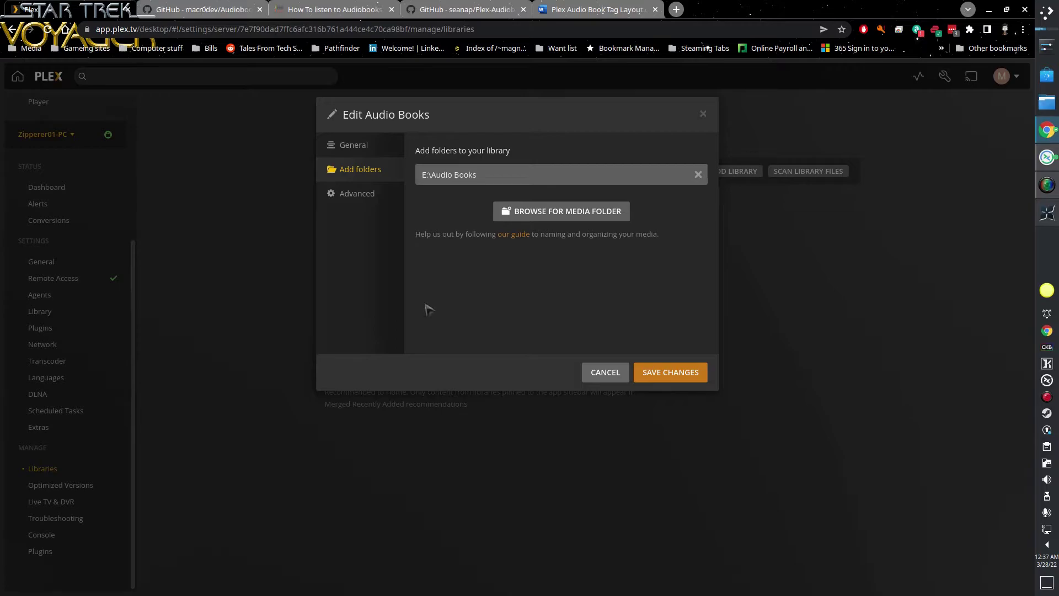
pyautogui.click(363, 199)
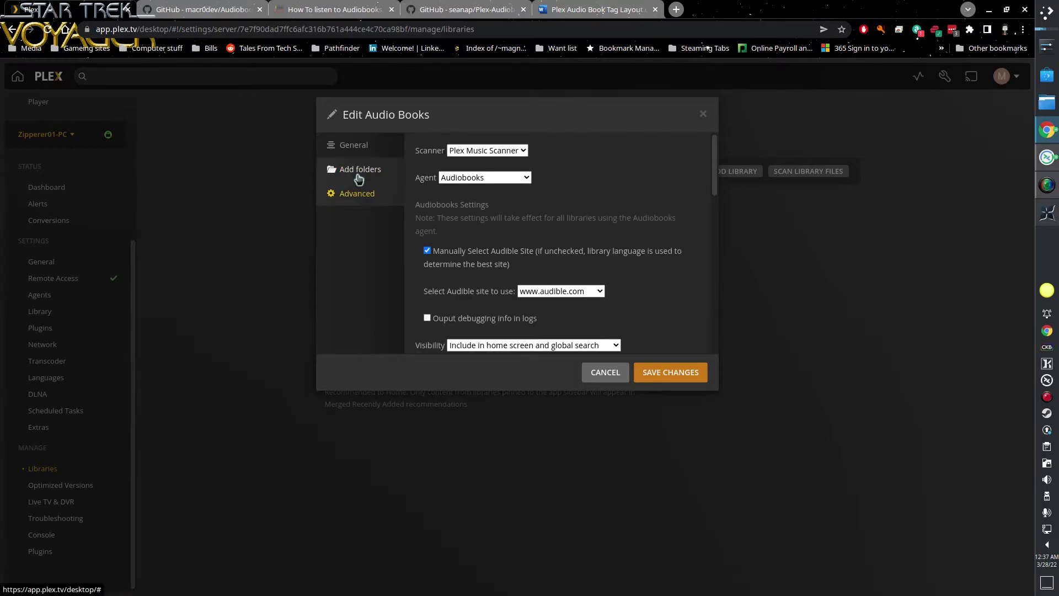
pyautogui.click(358, 175)
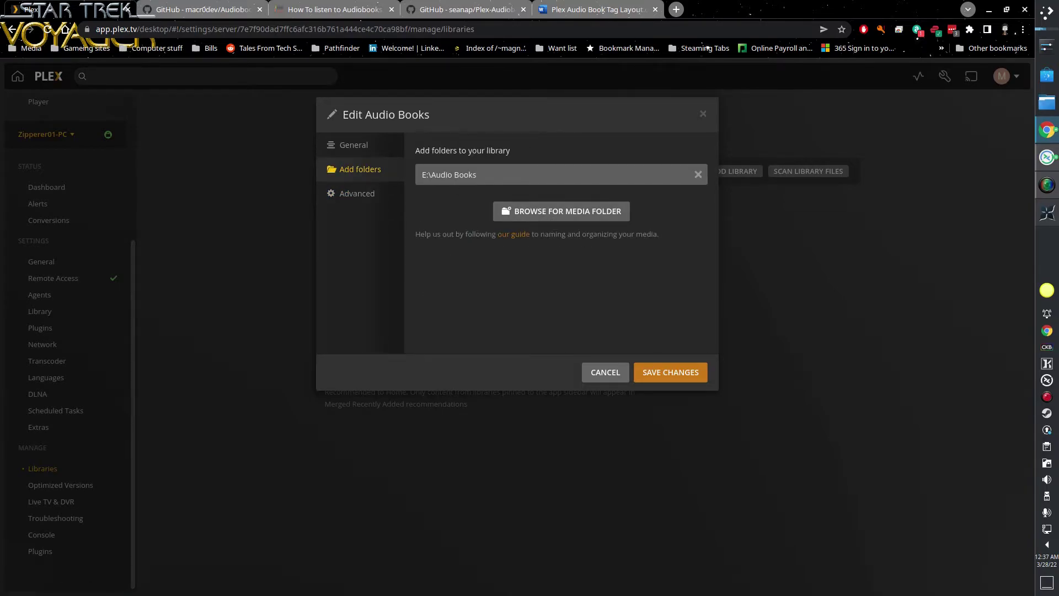
# View the scanner and agent choices in the library's advanced settings, keeping Plex Music Scanner and the Audiobooks agent.
pyautogui.click(359, 193)
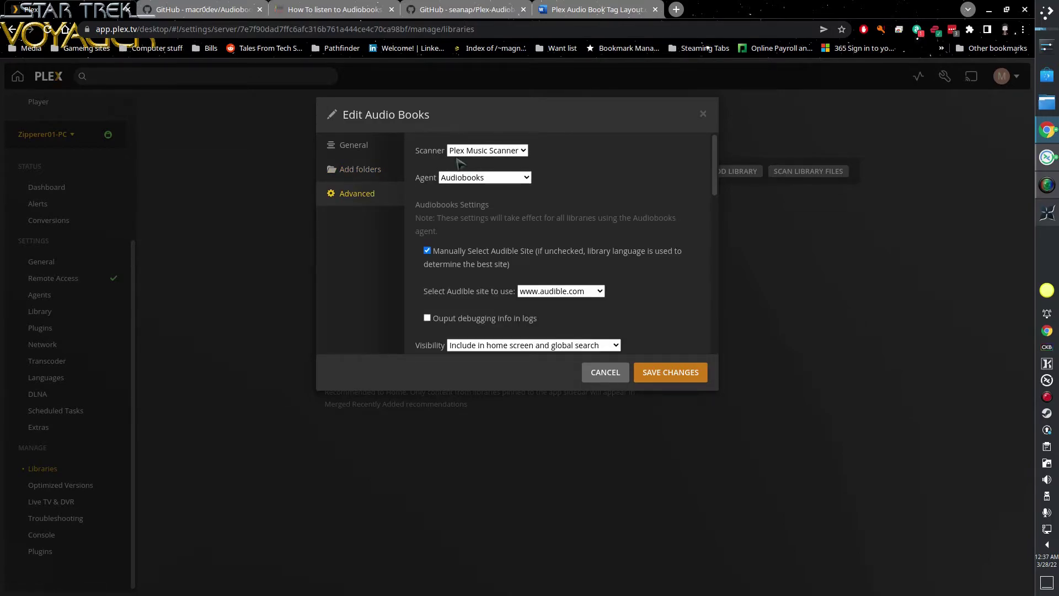
pyautogui.click(517, 151)
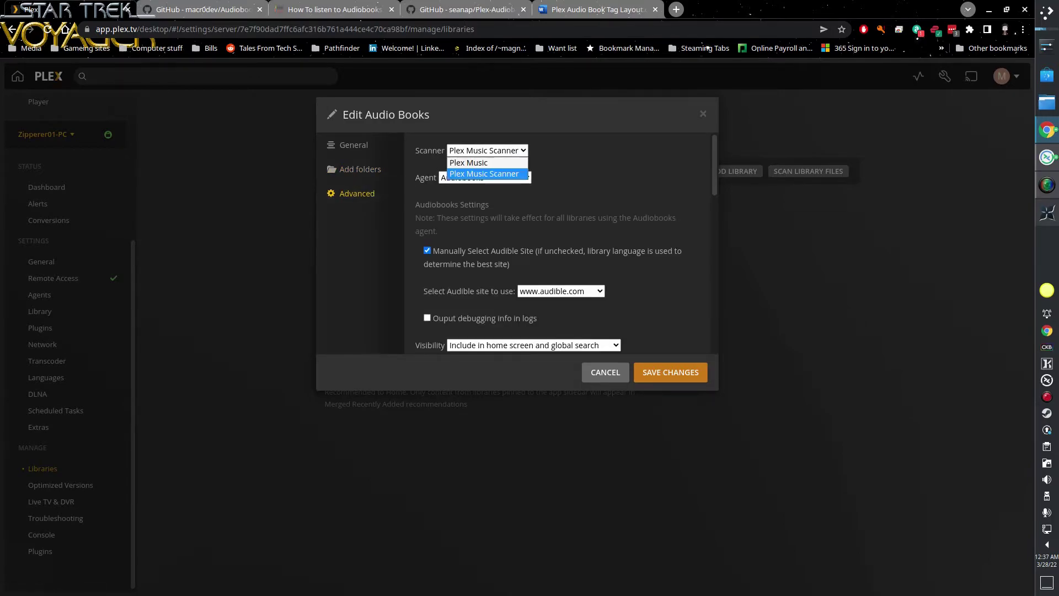
pyautogui.click(617, 175)
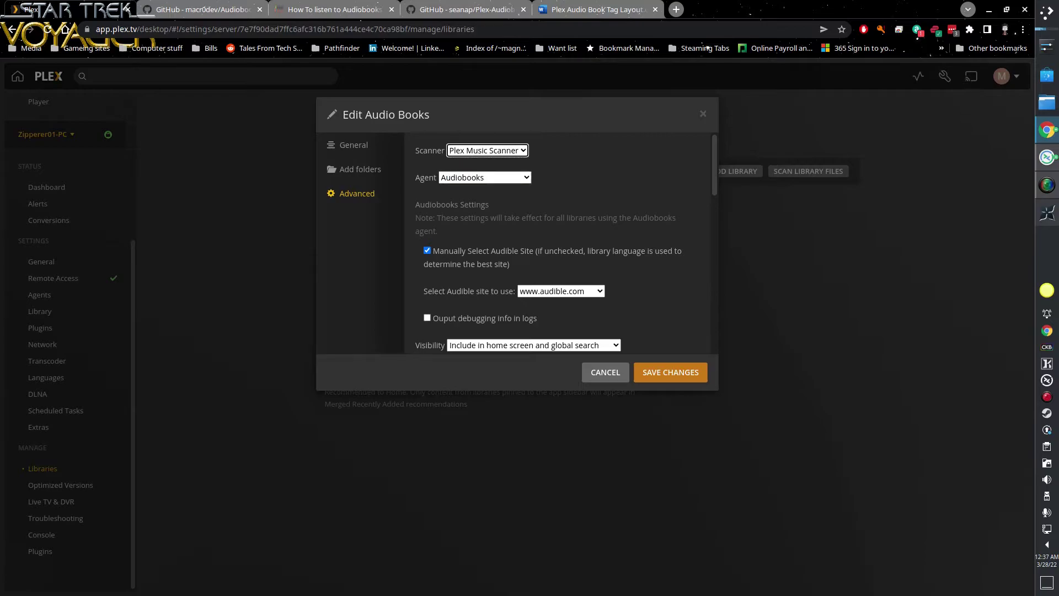
pyautogui.click(526, 176)
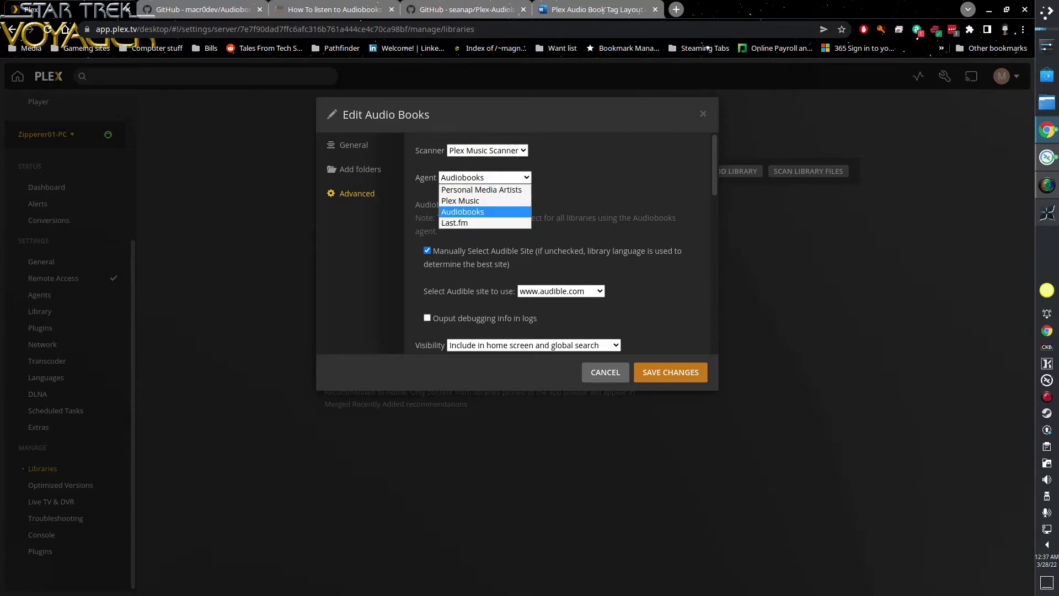
pyautogui.click(468, 212)
pyautogui.click(547, 156)
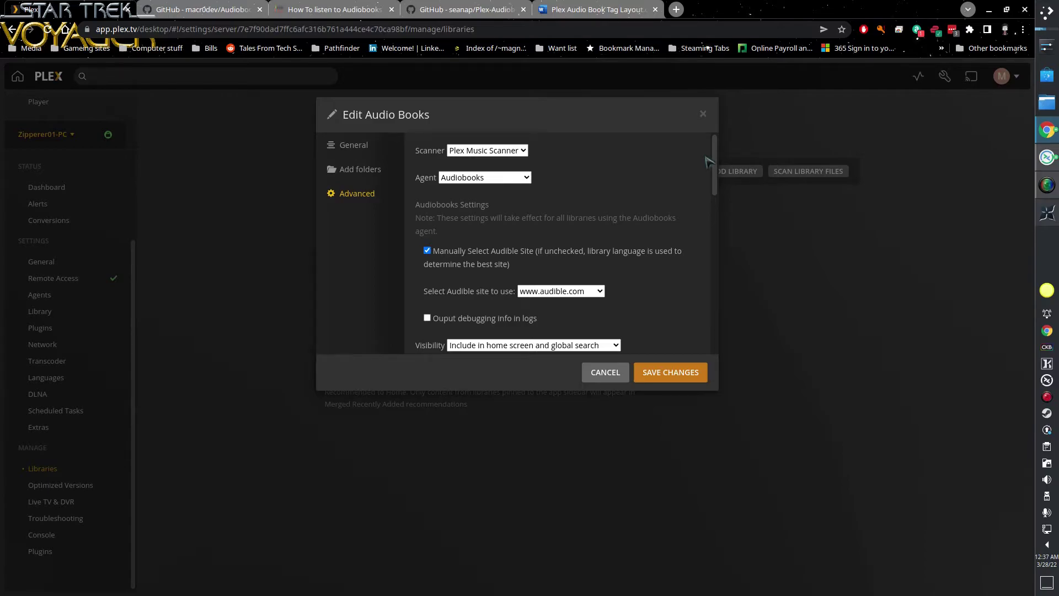
# View the Audible sites offered in the Audiobooks agent settings, and close the list without changing the site.
pyautogui.scroll(-1, 714, 151)
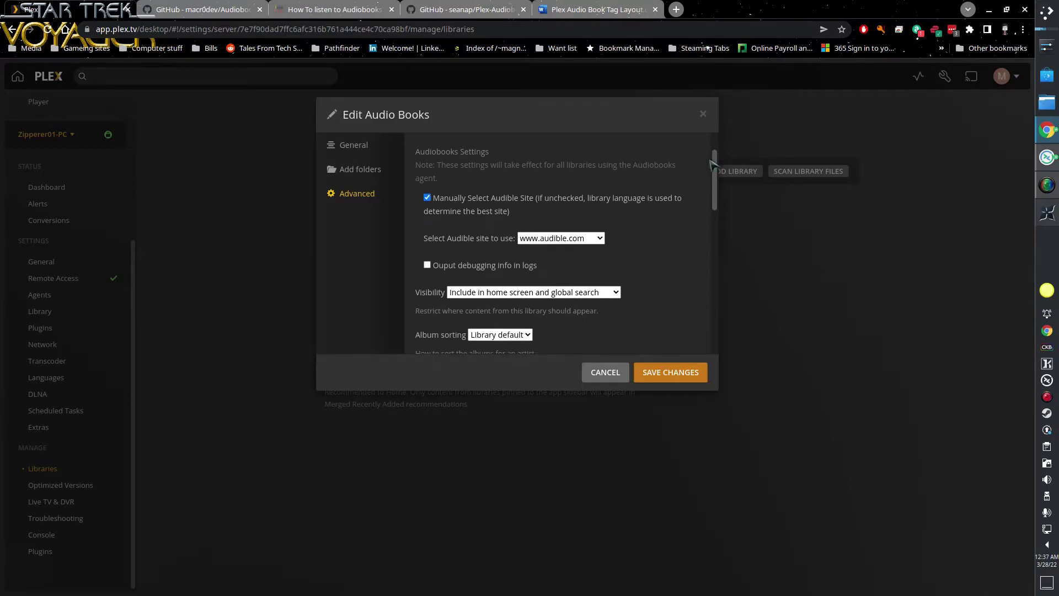
pyautogui.click(596, 238)
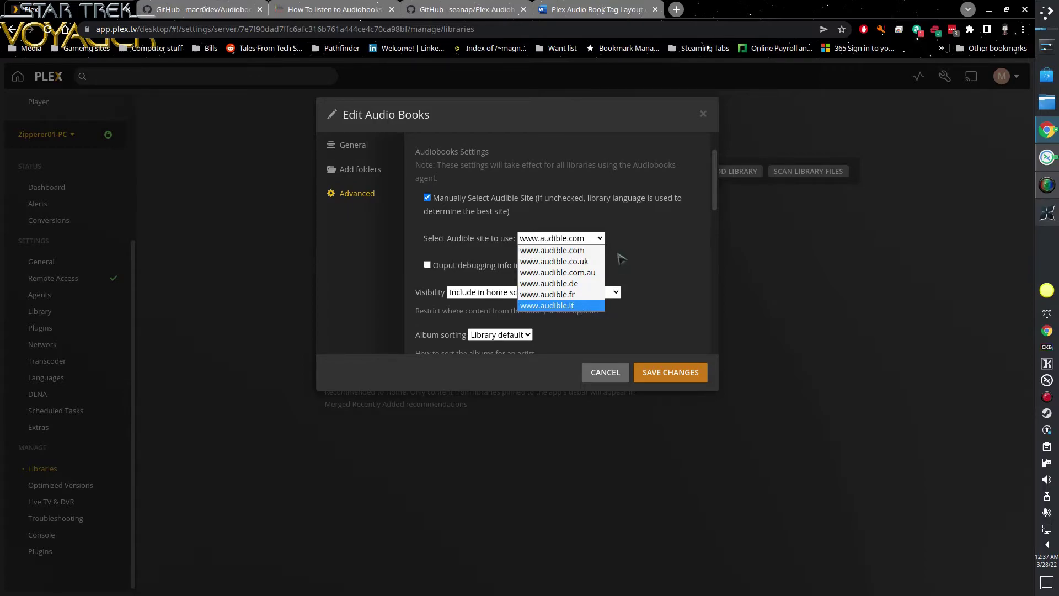
pyautogui.click(629, 225)
pyautogui.click(624, 226)
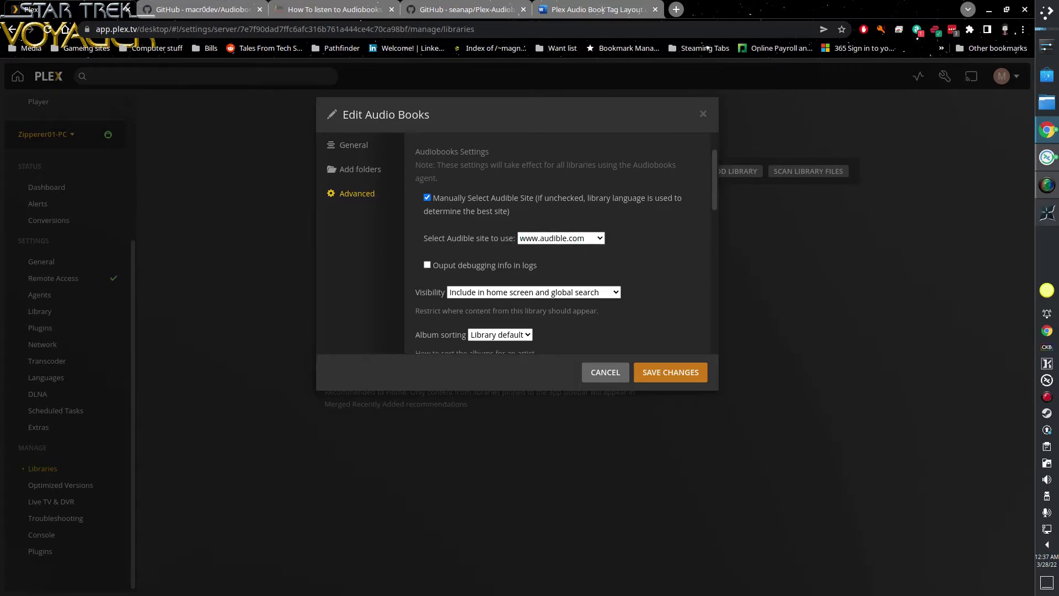
# Look through the remaining advanced settings, from Sonic Analysis, Prefer local metadata and Store track progress to Artist Bios, Concerts and Album Art.
pyautogui.scroll(-2, 715, 176)
pyautogui.moveTo(715, 176); pyautogui.dragTo(705, 226)
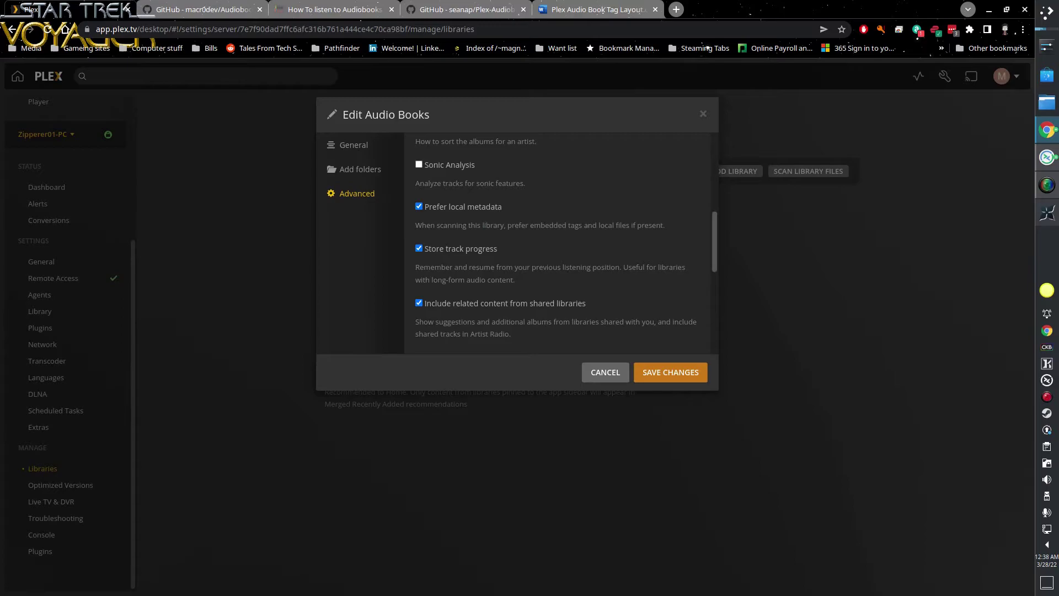
pyautogui.moveTo(716, 245); pyautogui.dragTo(717, 261)
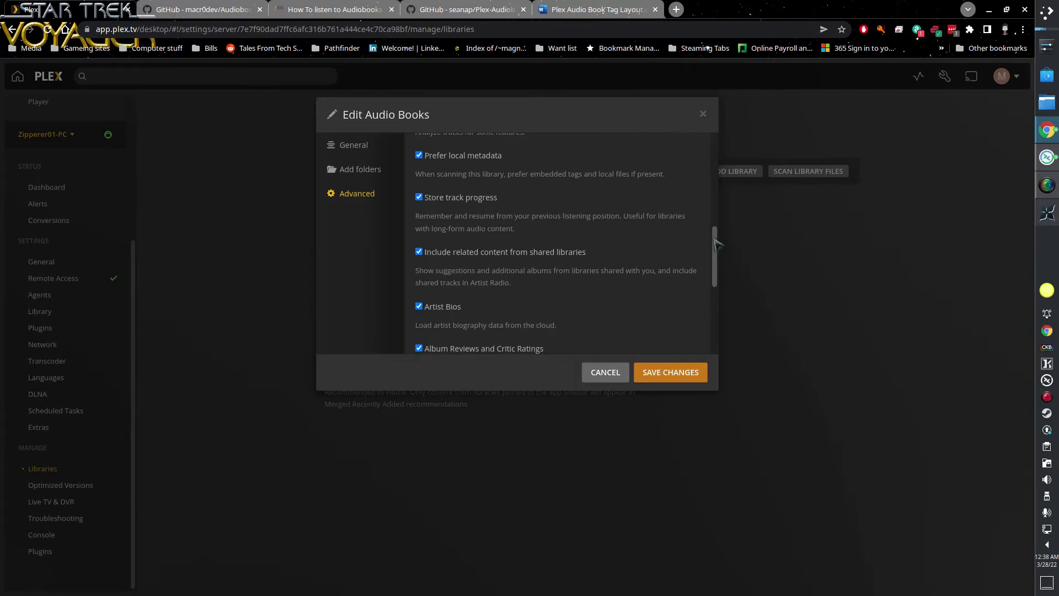
pyautogui.scroll(1, 715, 241)
pyautogui.moveTo(715, 241); pyautogui.dragTo(703, 288)
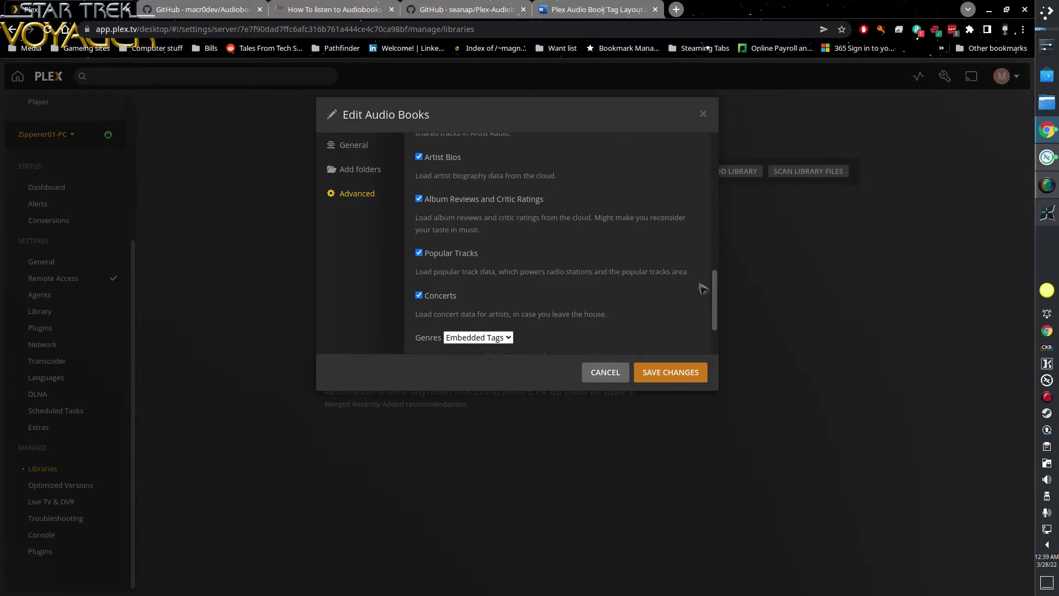
pyautogui.moveTo(702, 288); pyautogui.dragTo(703, 273)
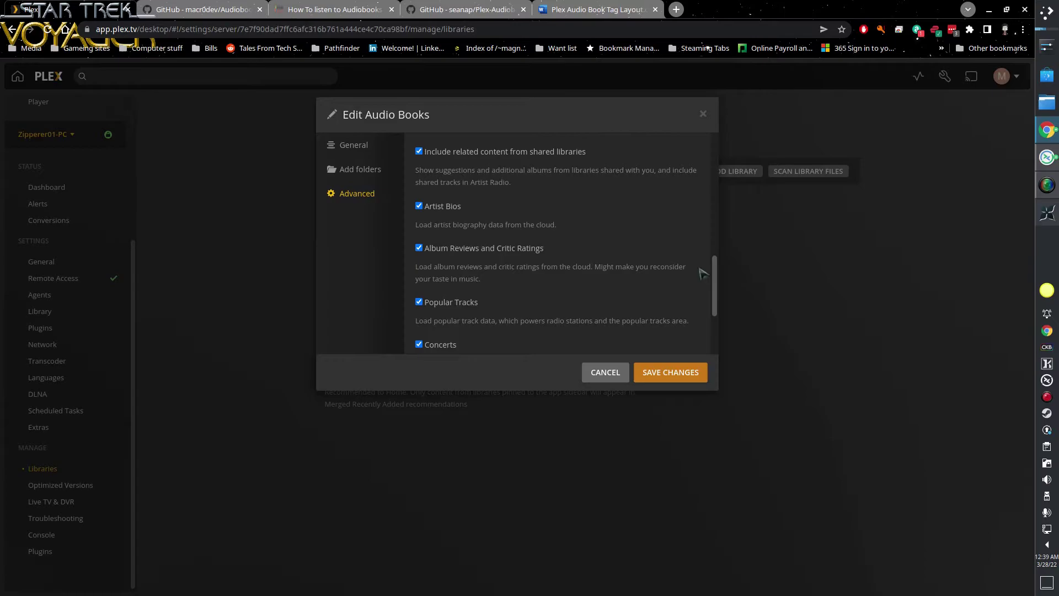
pyautogui.moveTo(702, 273); pyautogui.dragTo(691, 297)
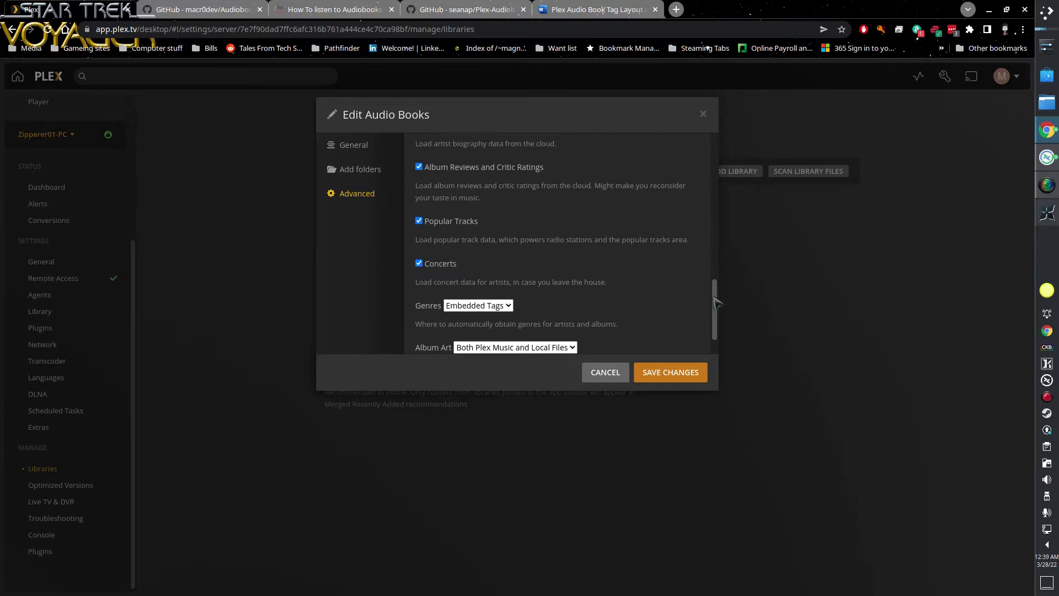
pyautogui.moveTo(715, 303); pyautogui.dragTo(712, 313)
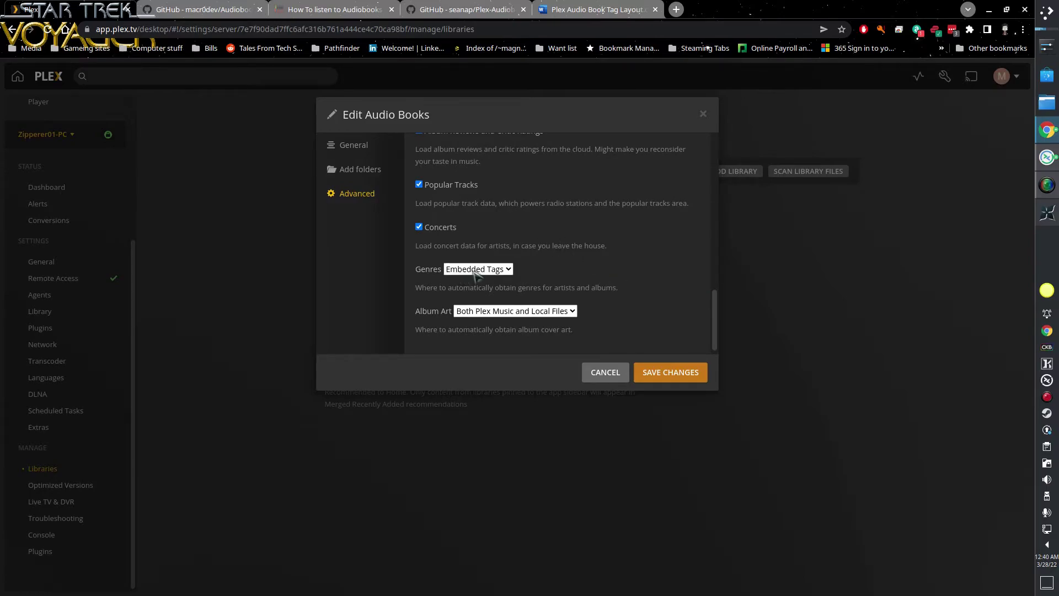
# View the Genres and Album Art source options, return to the General settings and close the library editor without saving.
pyautogui.click(506, 269)
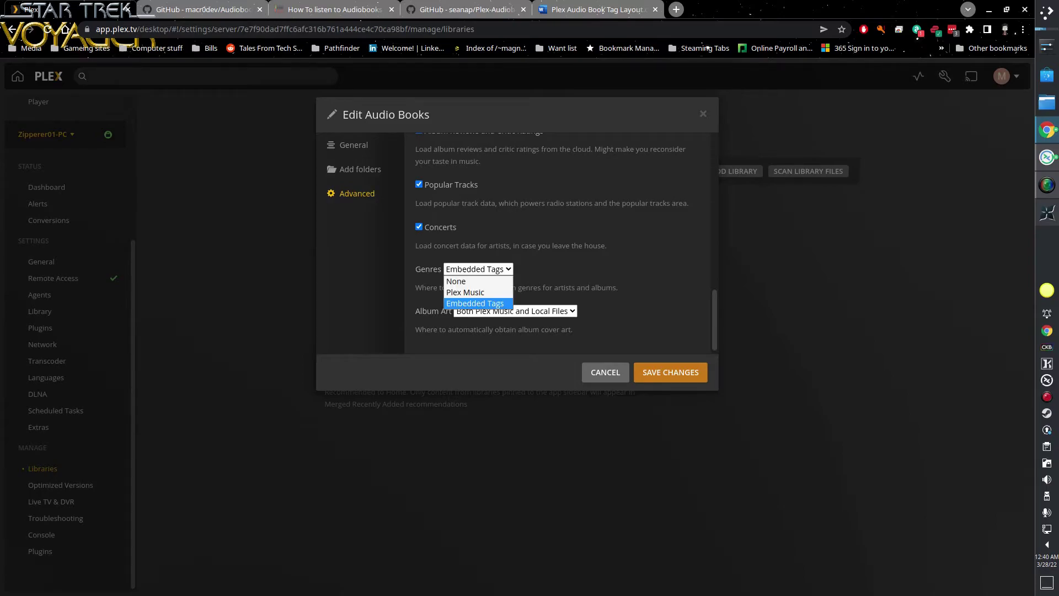
pyautogui.click(601, 275)
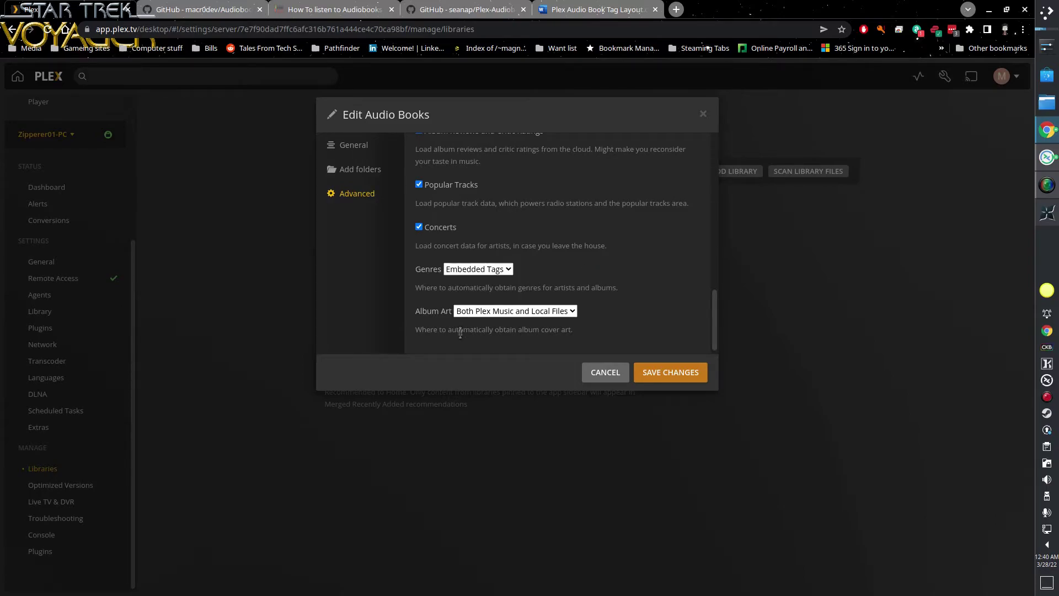
pyautogui.click(483, 311)
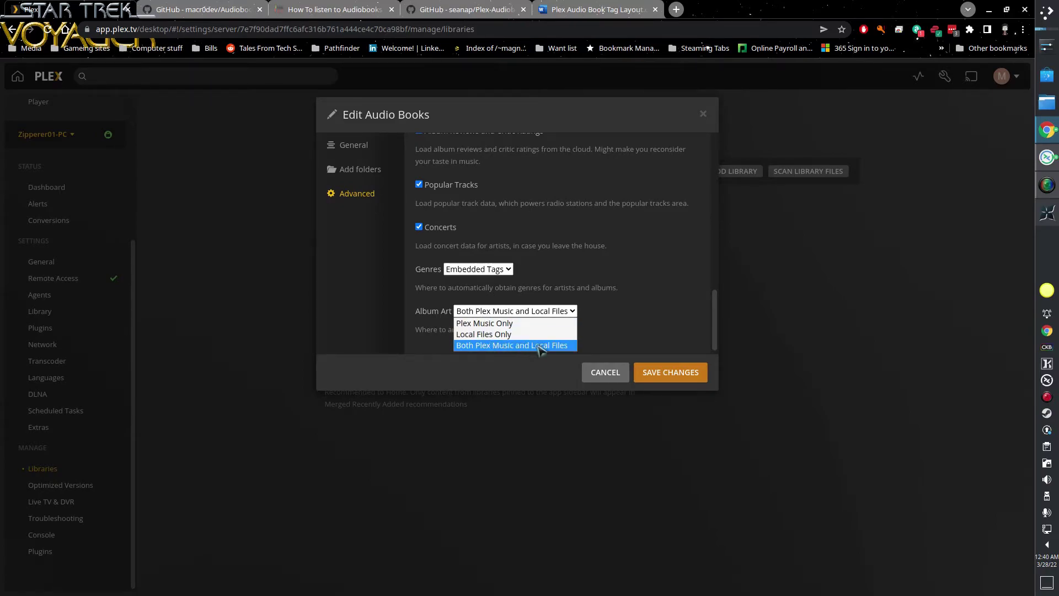
pyautogui.click(636, 340)
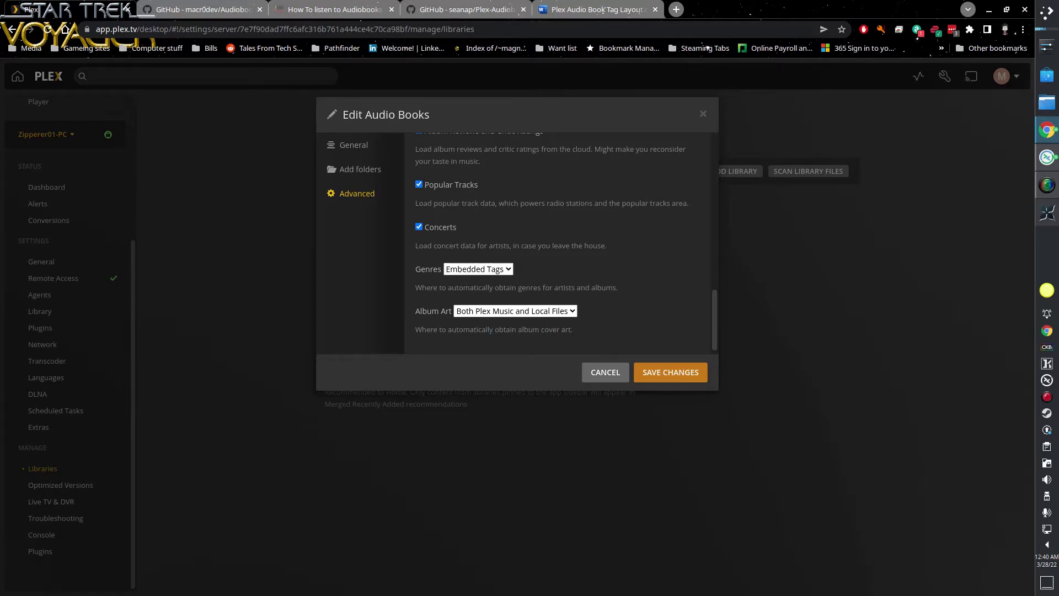
pyautogui.click(345, 144)
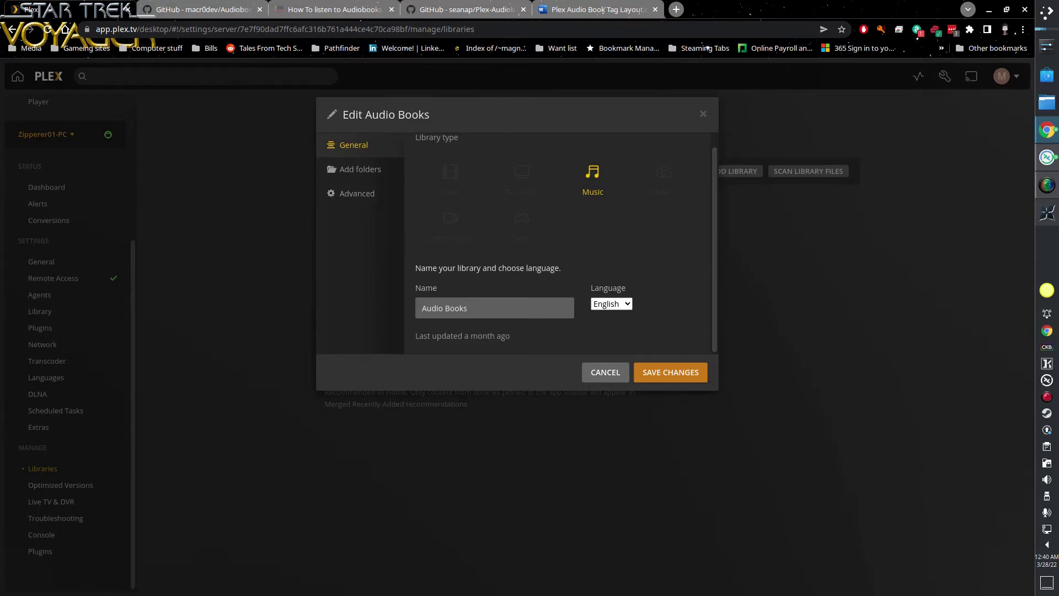
pyautogui.click(605, 372)
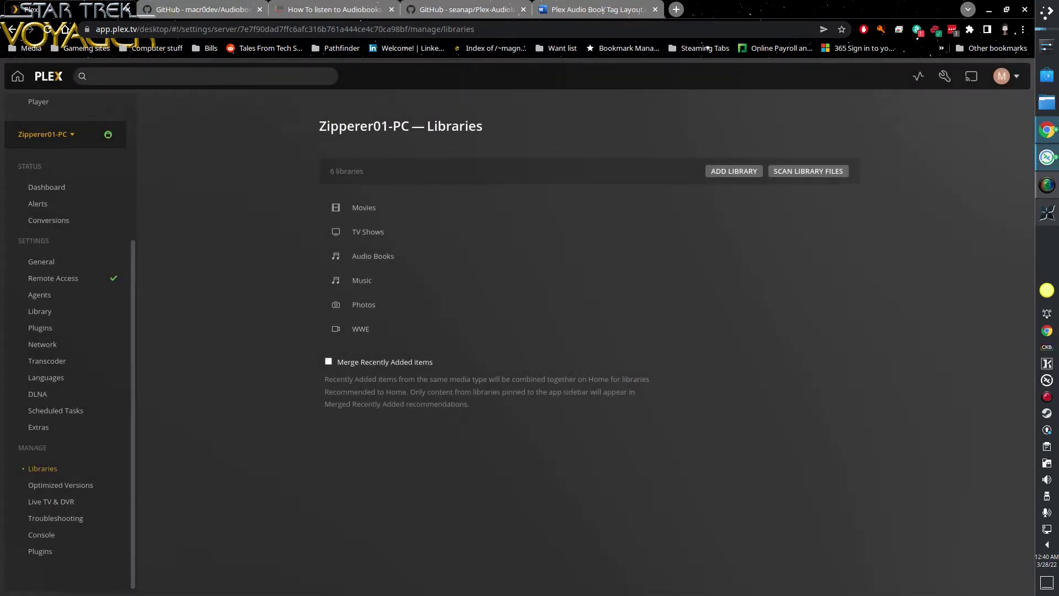
# Switch to the Audio Books folder on the server, inspect the cover image in "058 Doctor Who - the harvest" under Big Finish Audio, and return.
pyautogui.click(1046, 157)
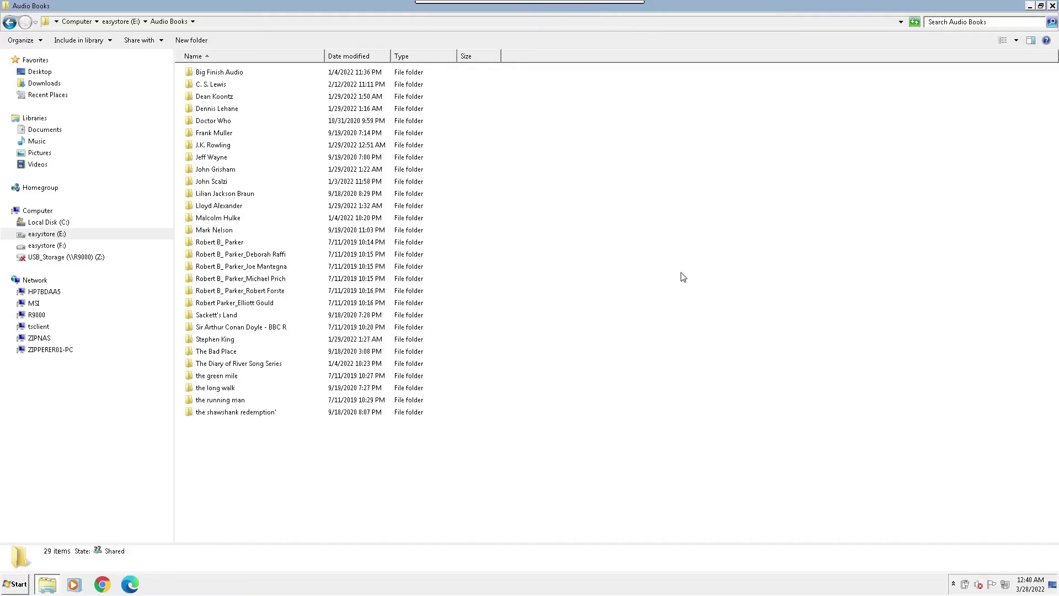
pyautogui.doubleClick(229, 73)
pyautogui.doubleClick(217, 90)
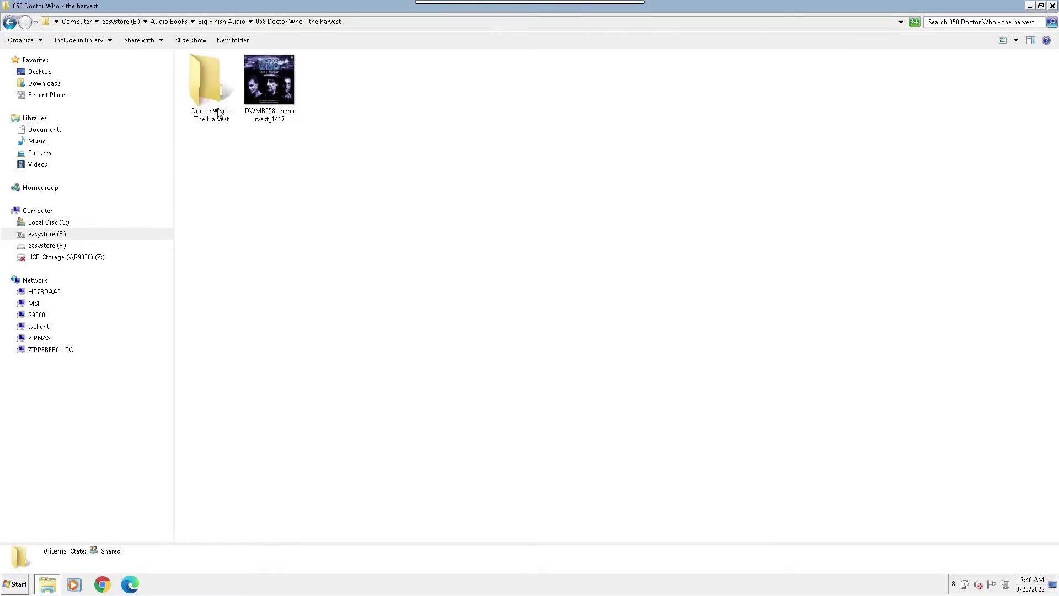
pyautogui.click(279, 83)
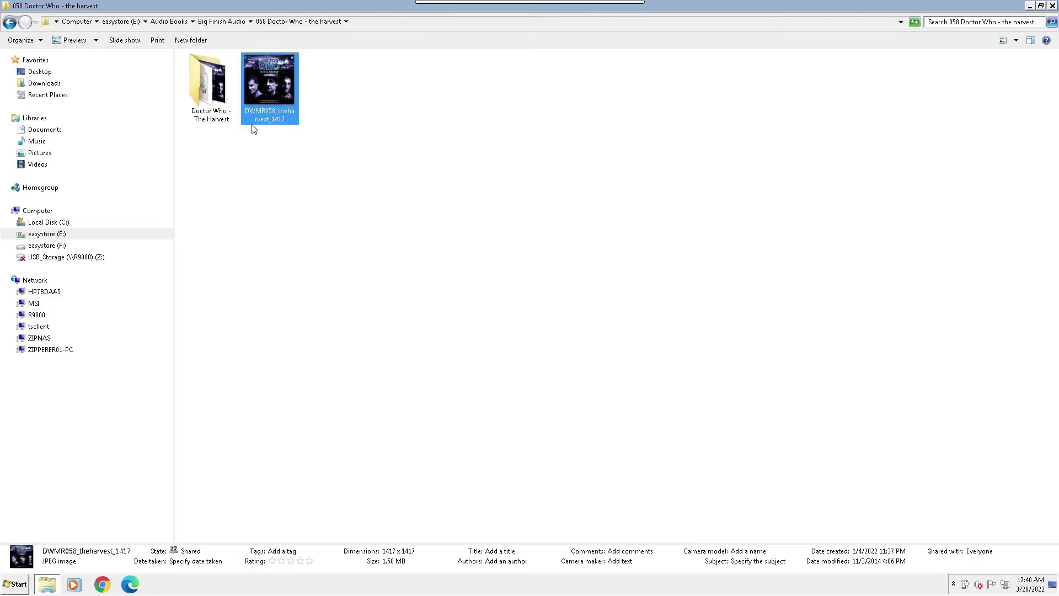
pyautogui.click(168, 21)
pyautogui.click(594, 355)
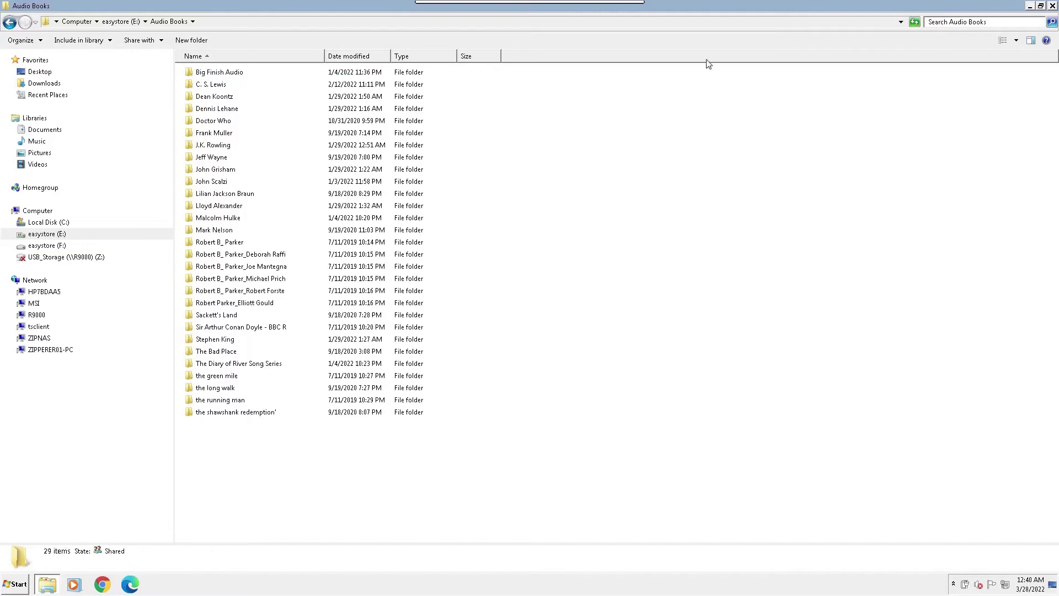
# Return to Plex, inspect the Audiobooks agent's settings under the Albums agents, and close them without saving.
pyautogui.click(603, 9)
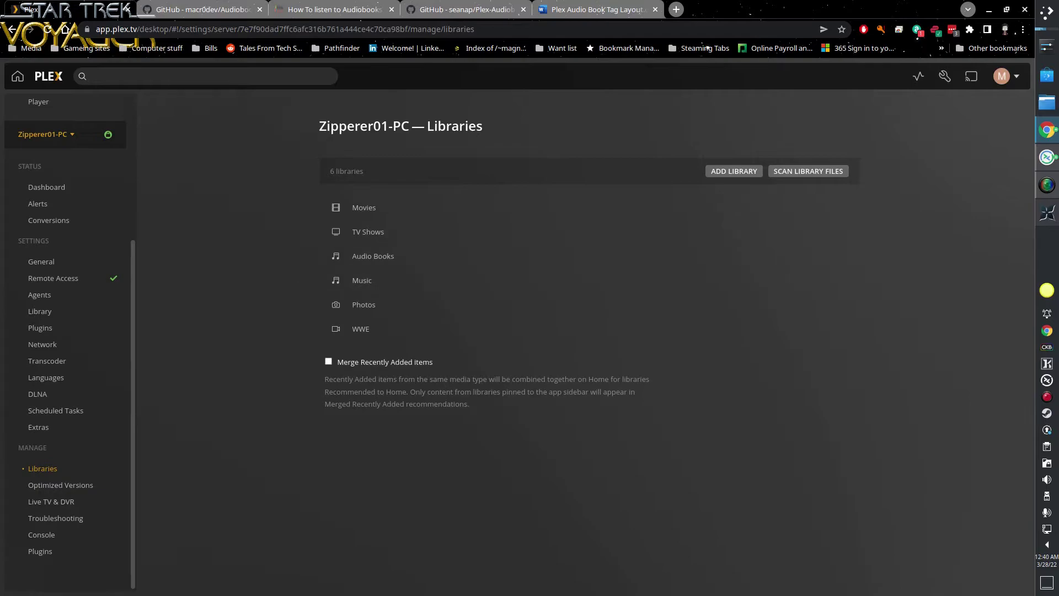
pyautogui.click(58, 295)
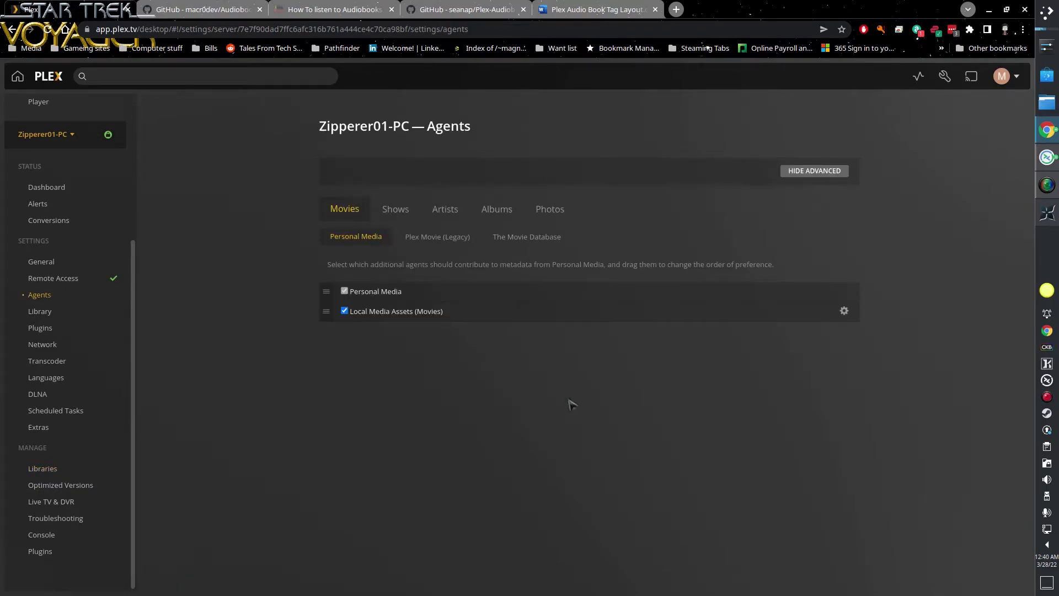
pyautogui.click(496, 209)
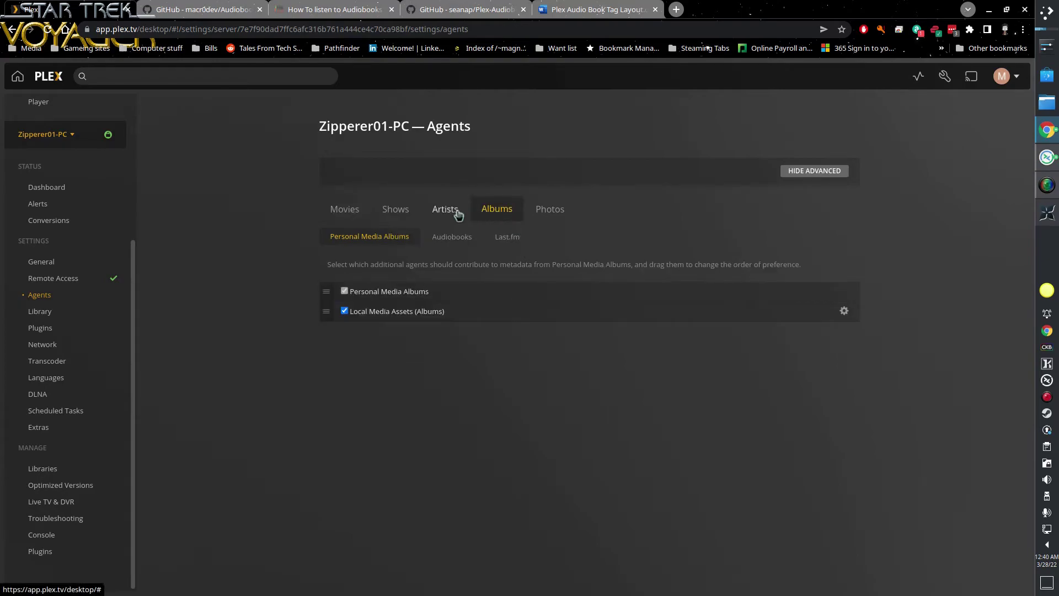
pyautogui.click(452, 243)
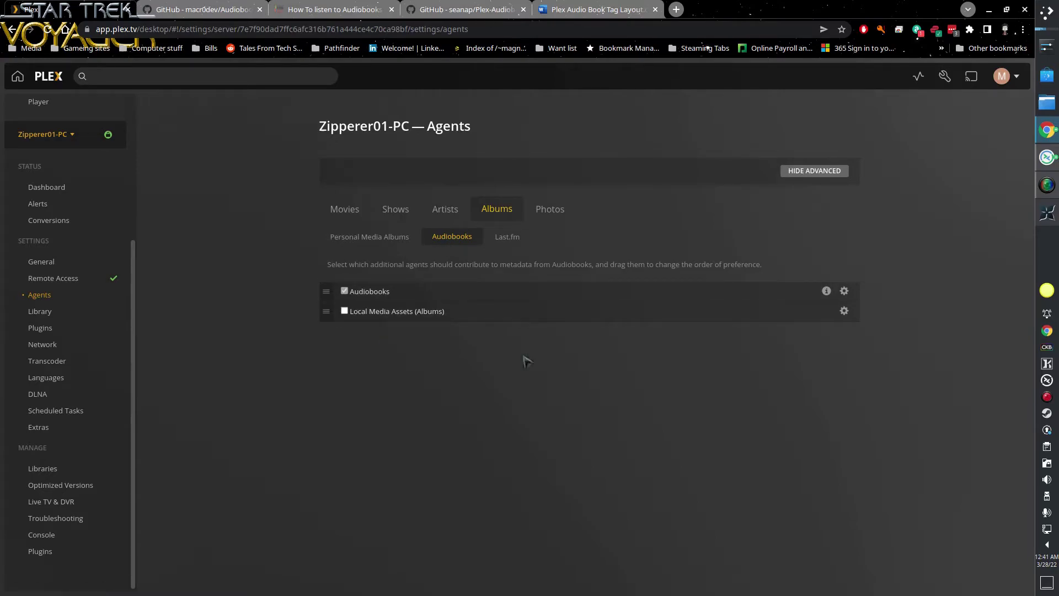
pyautogui.click(844, 291)
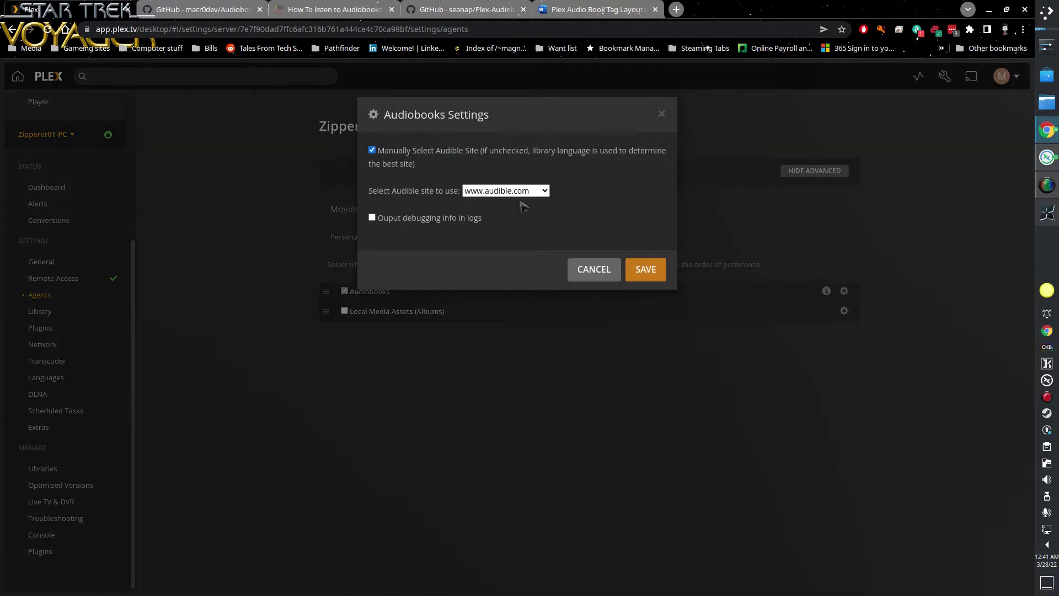
pyautogui.click(575, 278)
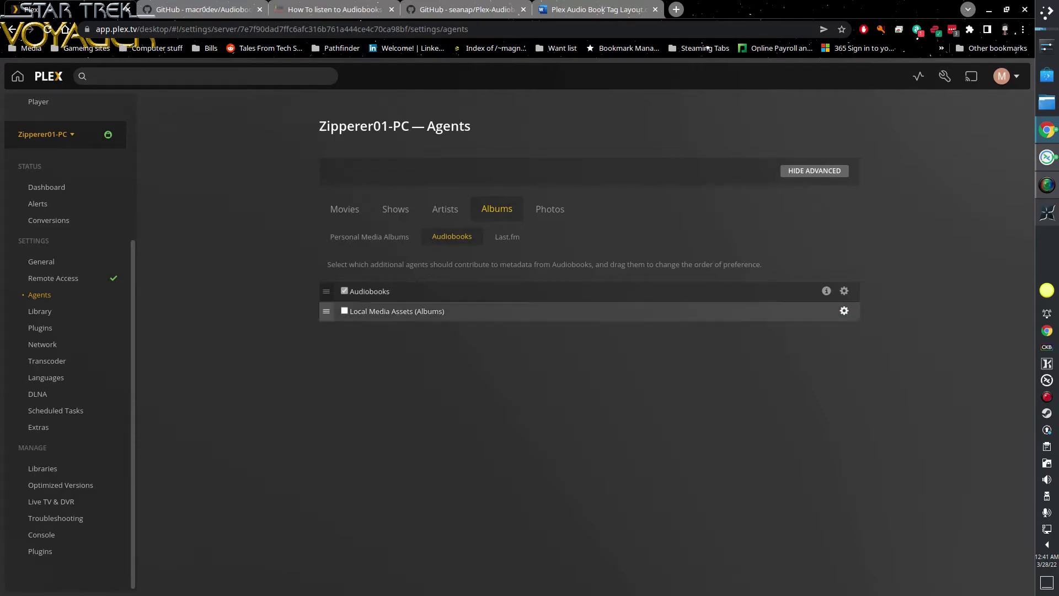
# View the Local Media Assets (Albums) settings and close them without entering a music video path.
pyautogui.click(844, 312)
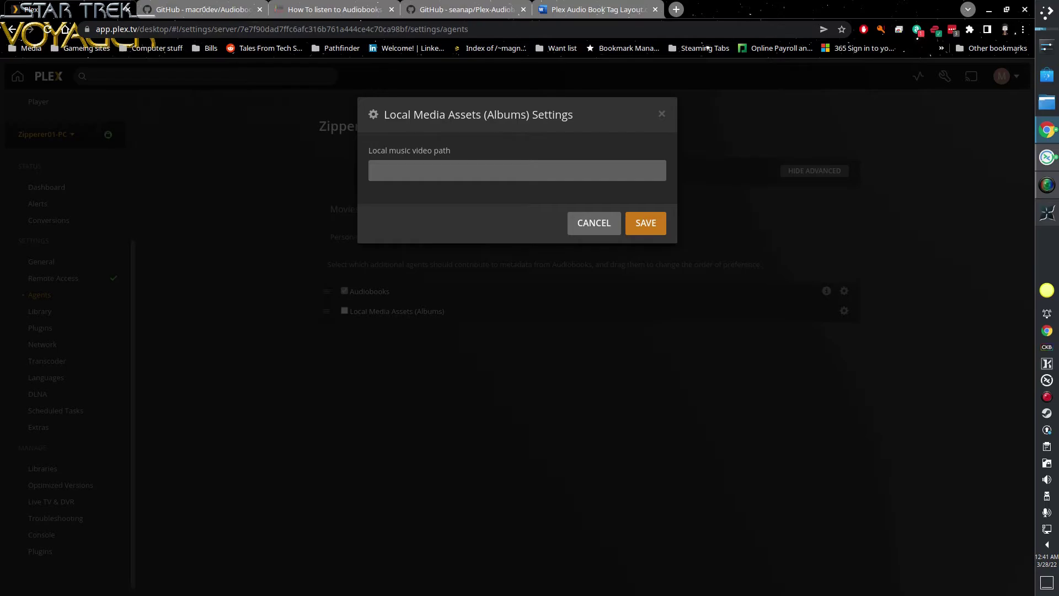
pyautogui.click(593, 224)
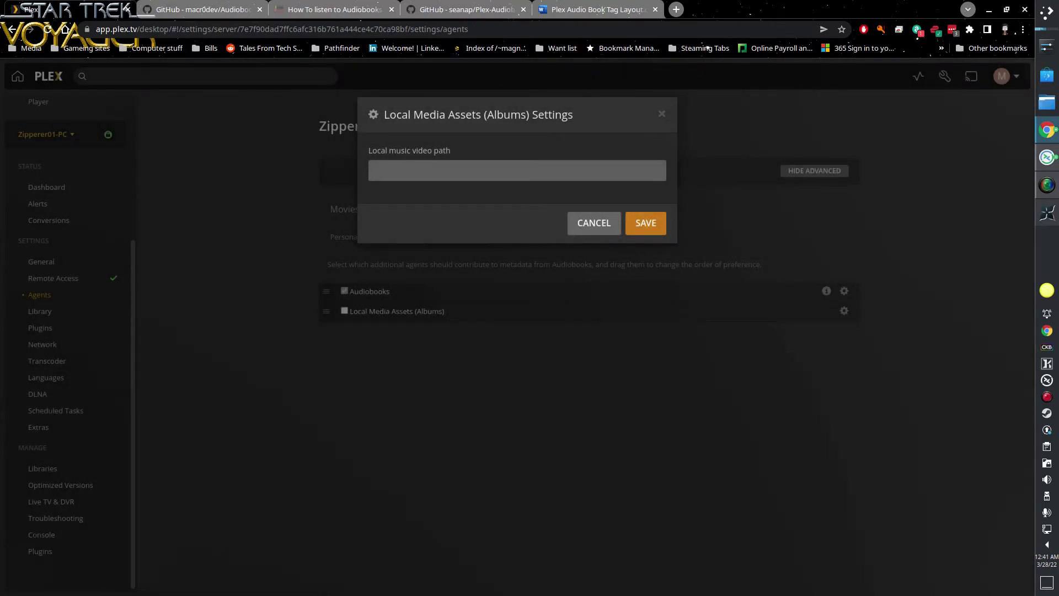
pyautogui.click(594, 223)
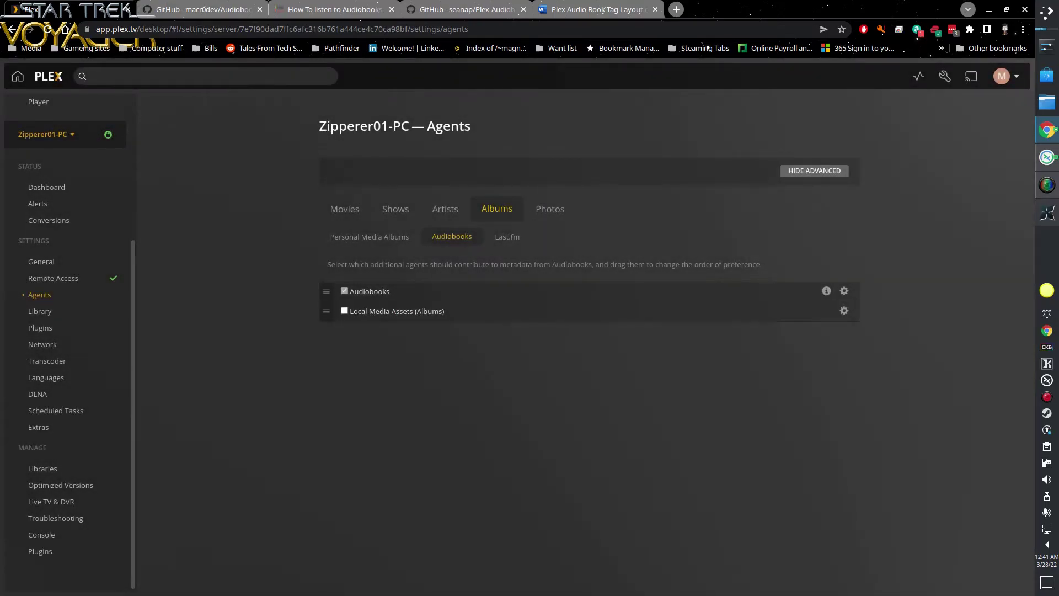
# Compare the Last.fm, Personal Media Albums and Audiobooks agent lists, and return to the Audio Books library.
pyautogui.click(502, 244)
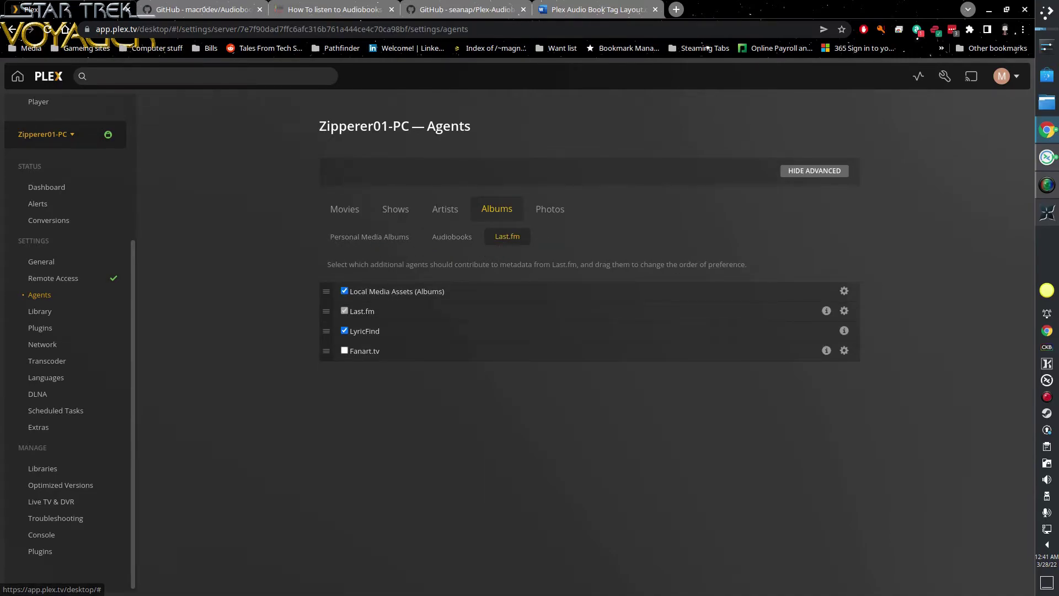
pyautogui.click(381, 245)
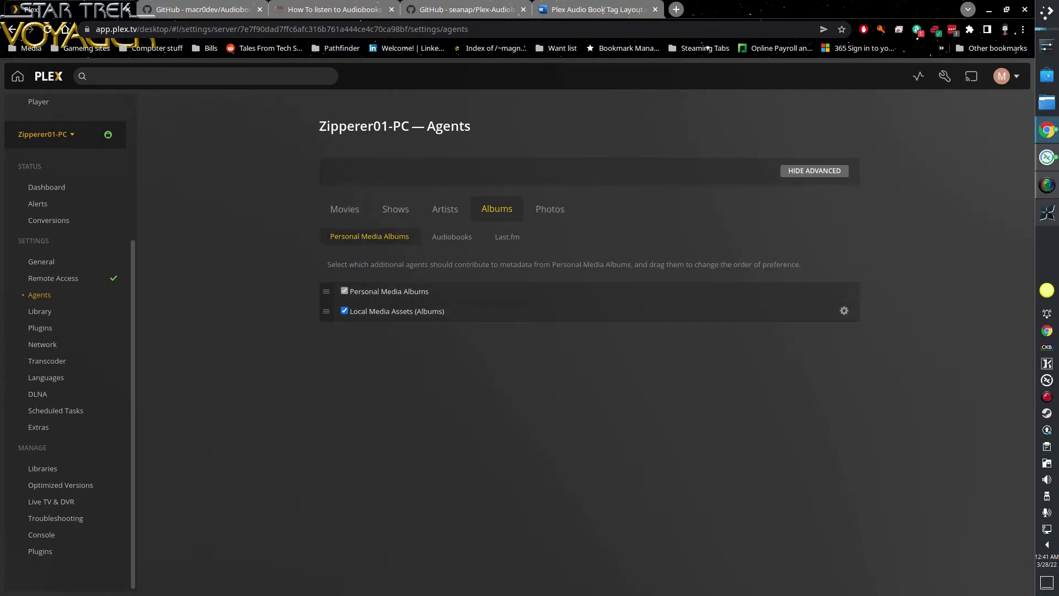
pyautogui.click(451, 236)
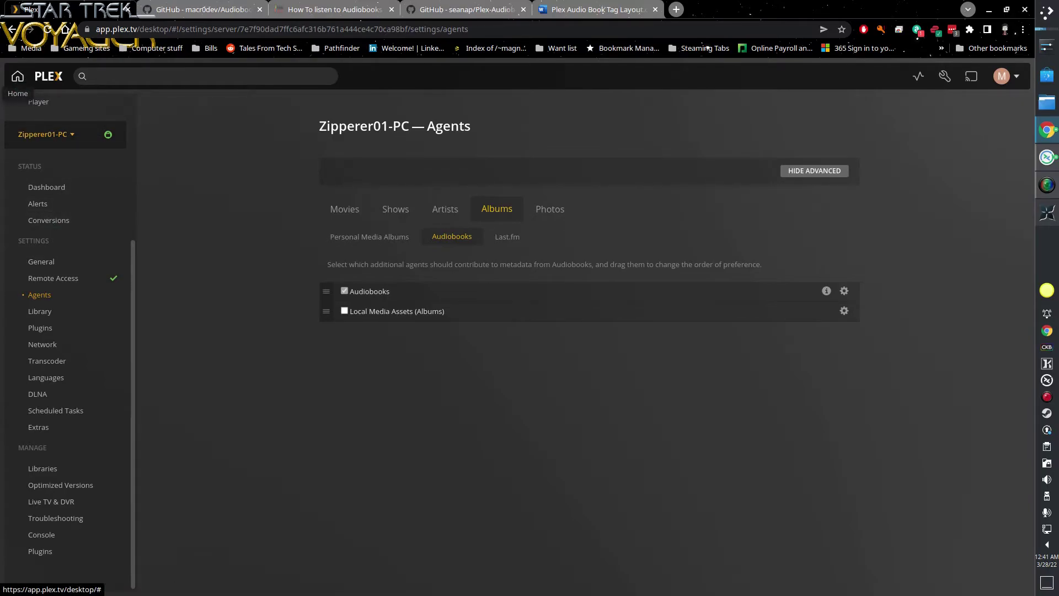
pyautogui.click(17, 76)
pyautogui.click(44, 193)
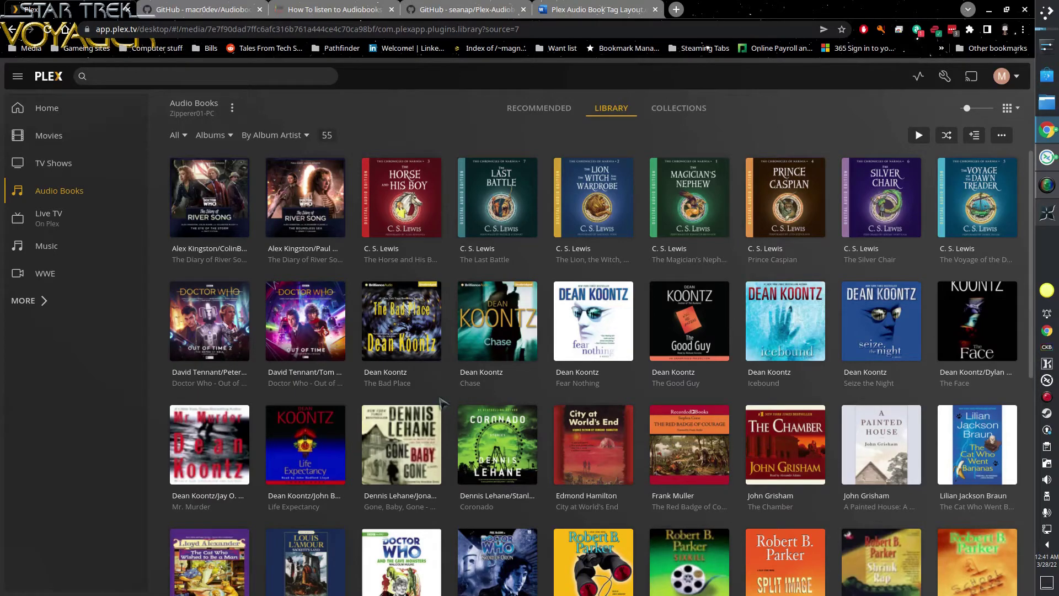
# Switch to the Audiobooks.bundle GitHub page and skim its README through the Notes and back up to the file list.
pyautogui.hotkey('ctrl', 'Tab')
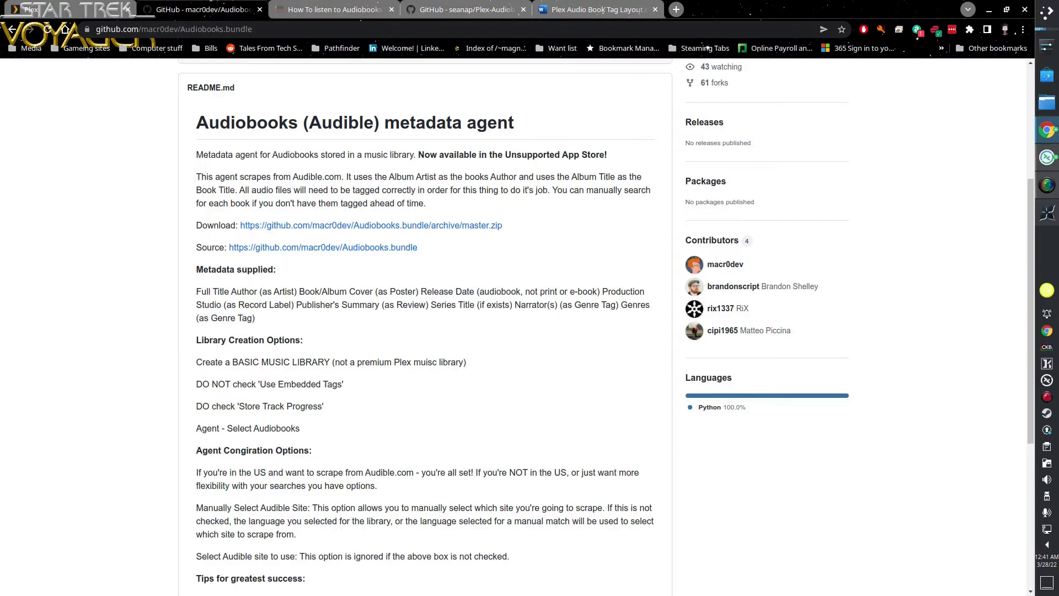
pyautogui.scroll(1, 530, 413)
pyautogui.scroll(-1, 538, 430)
pyautogui.scroll(-3, 144, 234)
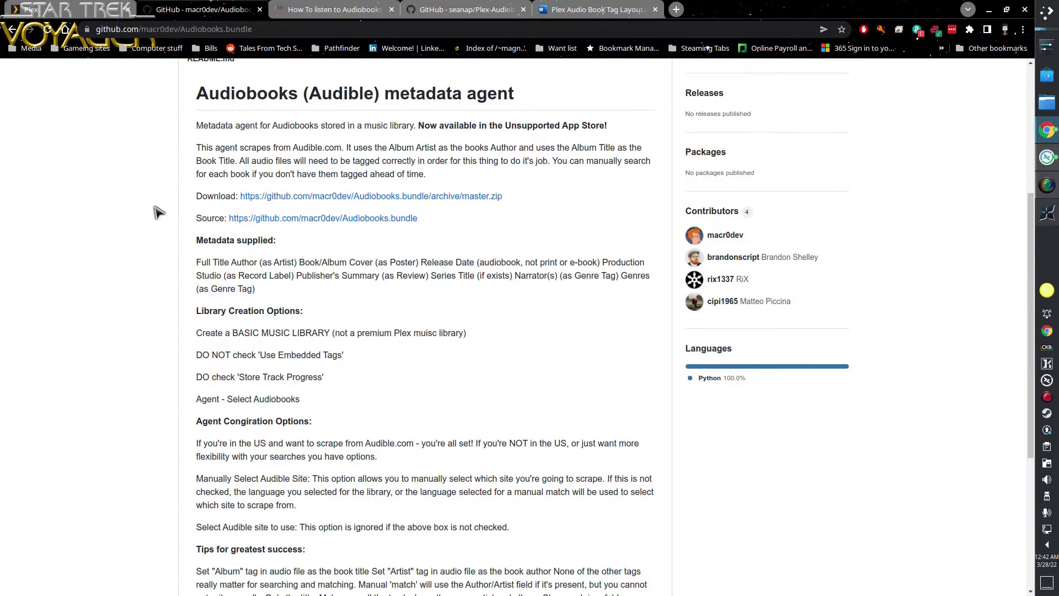
pyautogui.scroll(-4, 144, 233)
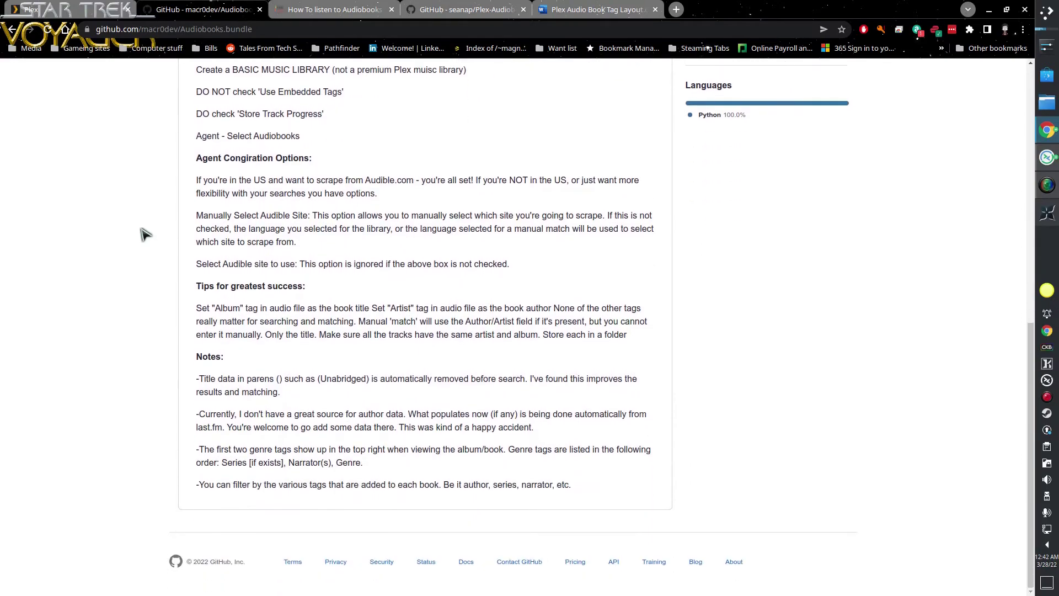
pyautogui.scroll(5, 145, 234)
pyautogui.scroll(3, 144, 234)
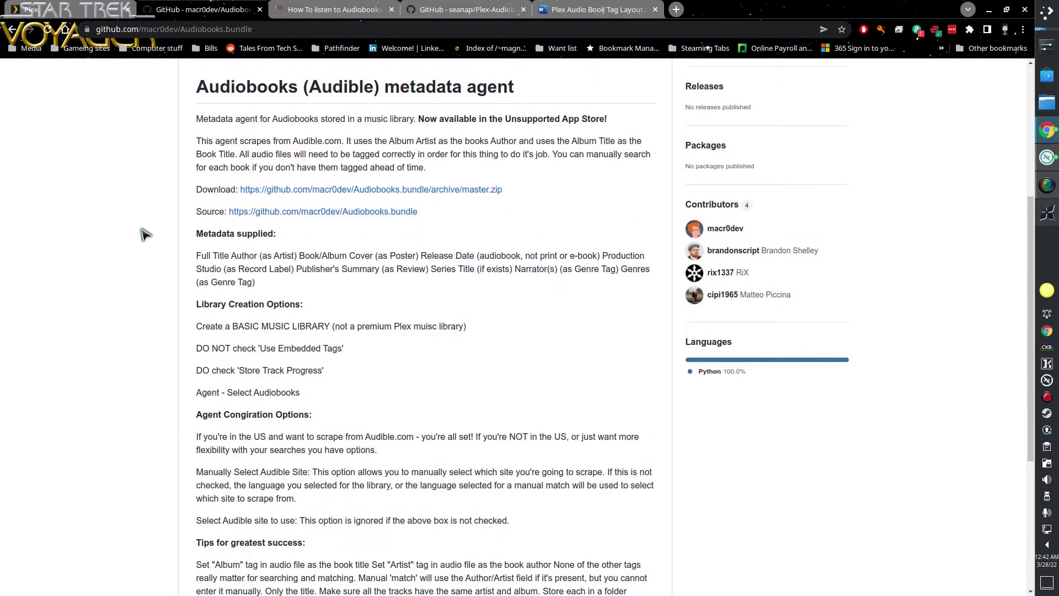
pyautogui.scroll(2, 144, 234)
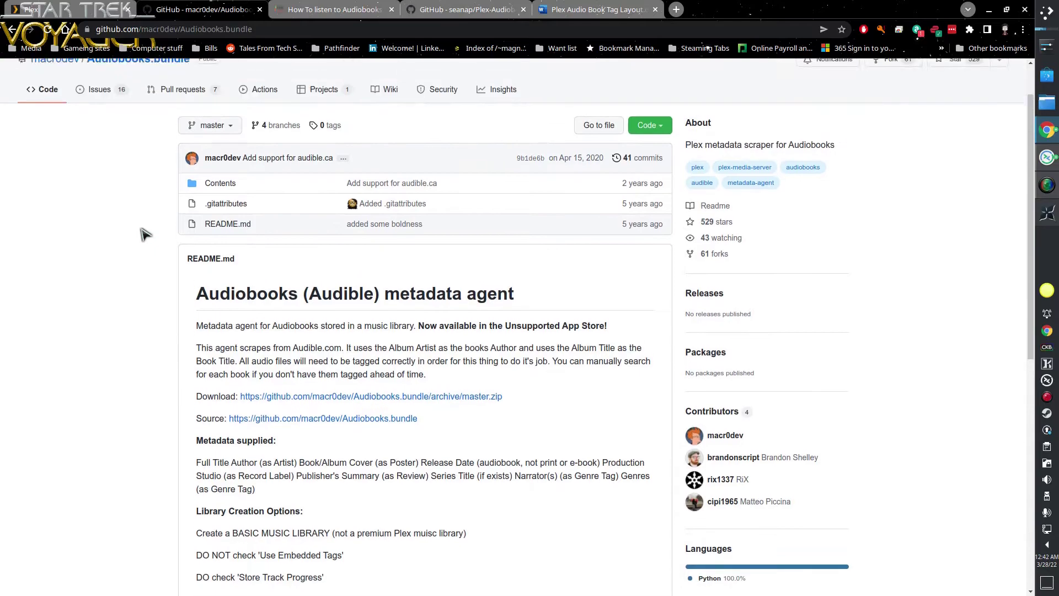
# Read the README's download link, library creation options, agent configuration options and tips for greatest success.
pyautogui.scroll(-2, 145, 234)
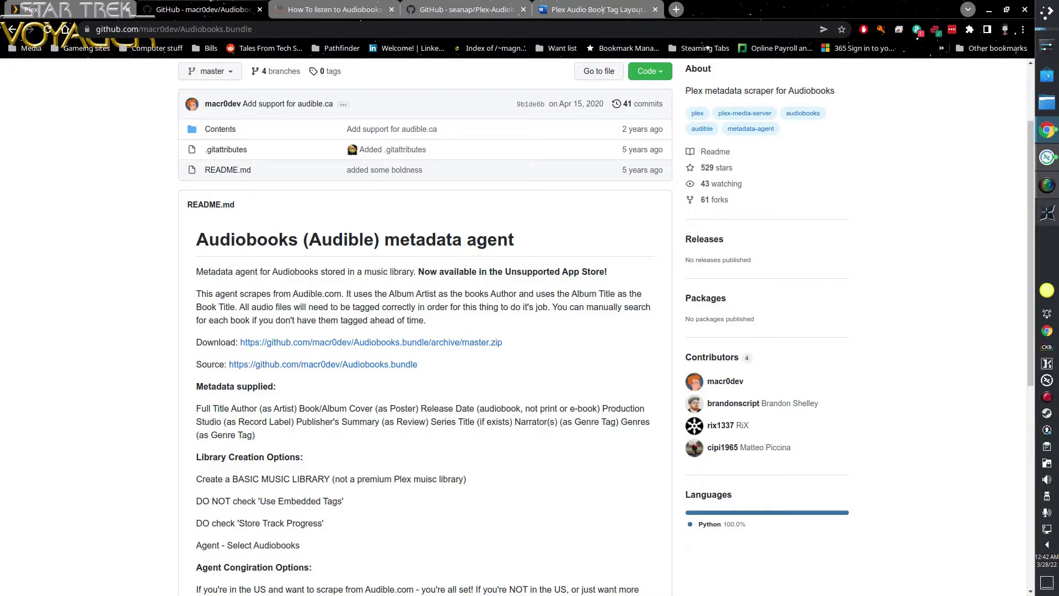
pyautogui.scroll(-2, 303, 298)
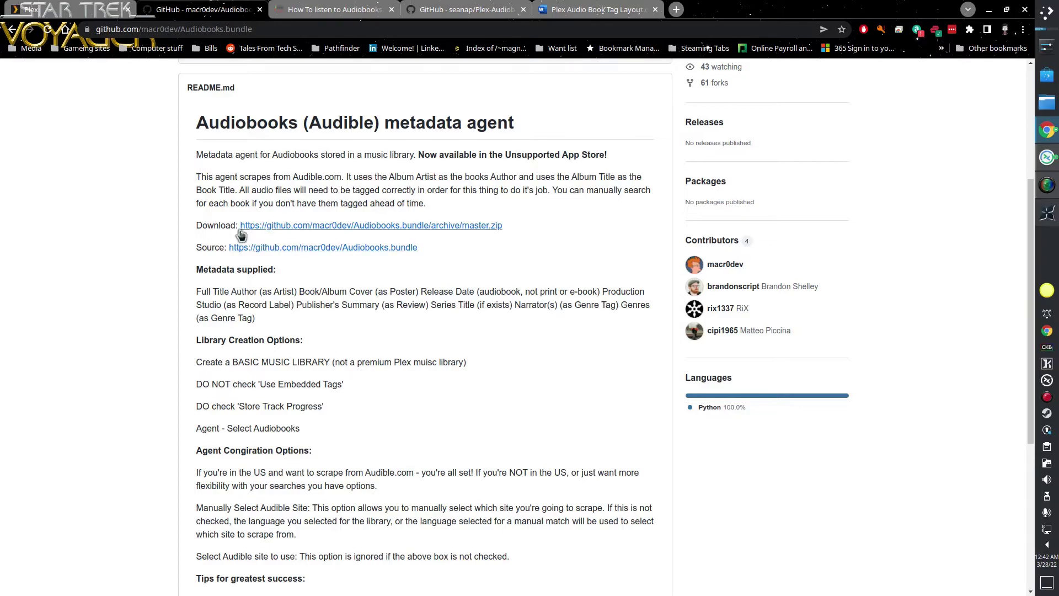
pyautogui.scroll(-1, 425, 325)
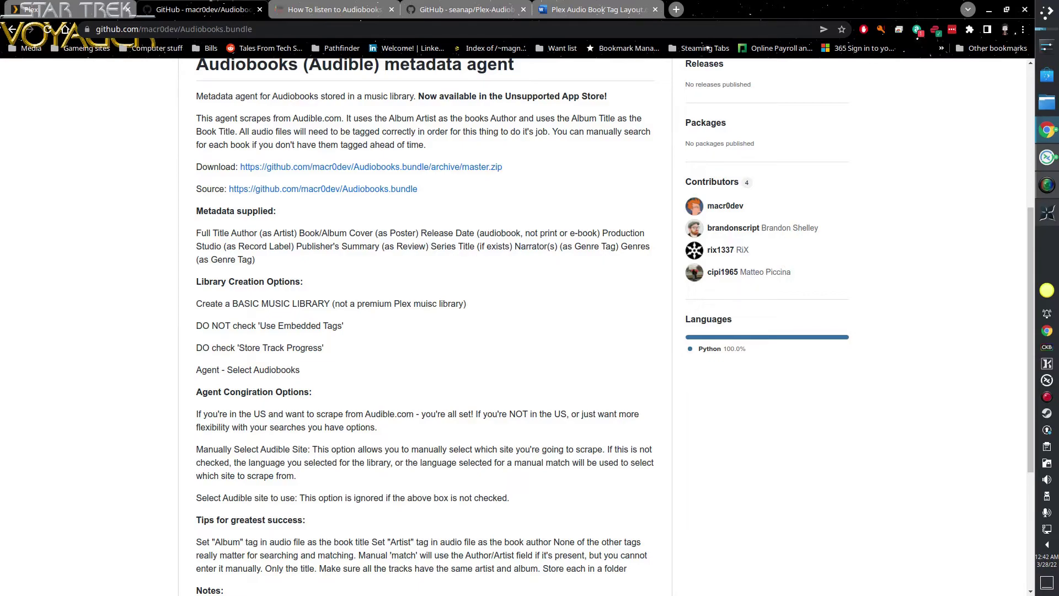
pyautogui.scroll(-2, 323, 280)
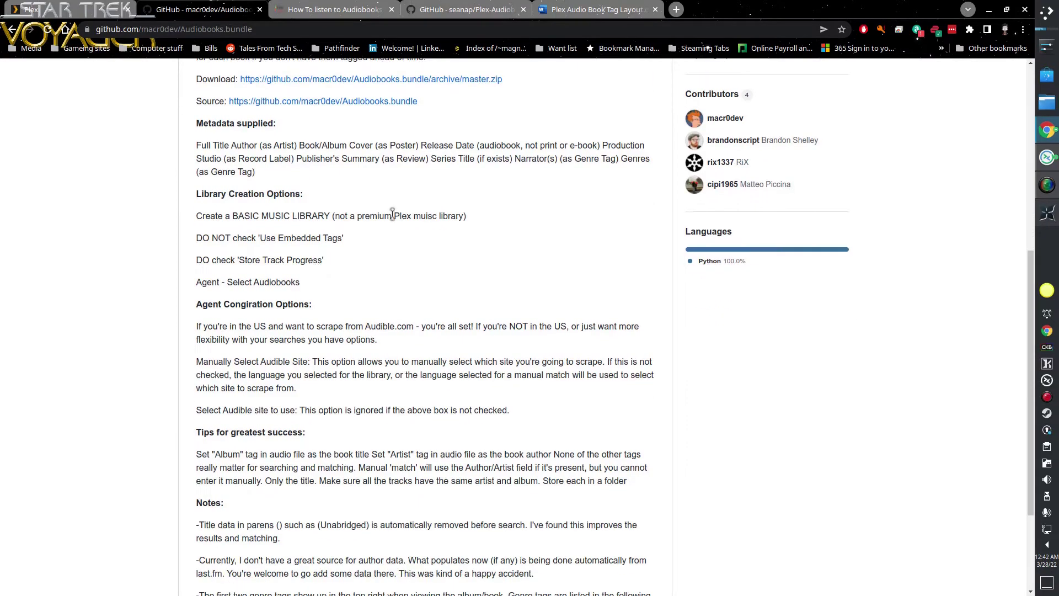
pyautogui.scroll(-1, 392, 214)
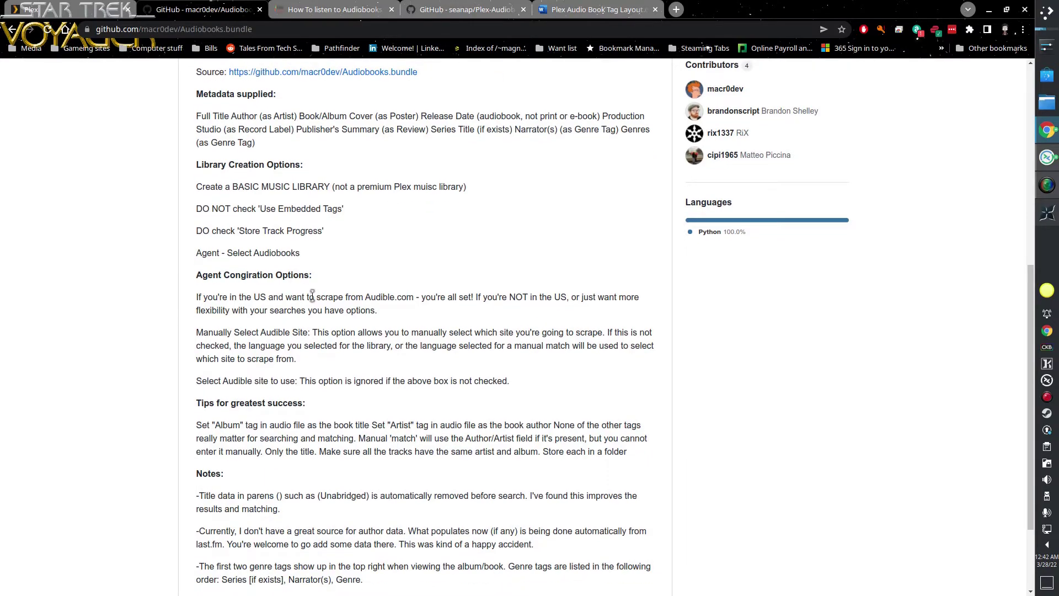
pyautogui.scroll(-4, 313, 296)
# Return to Plex, look through the tags, sharing, file info and poster of the Prince Caspian album, and close its editor without saving.
pyautogui.click(71, 9)
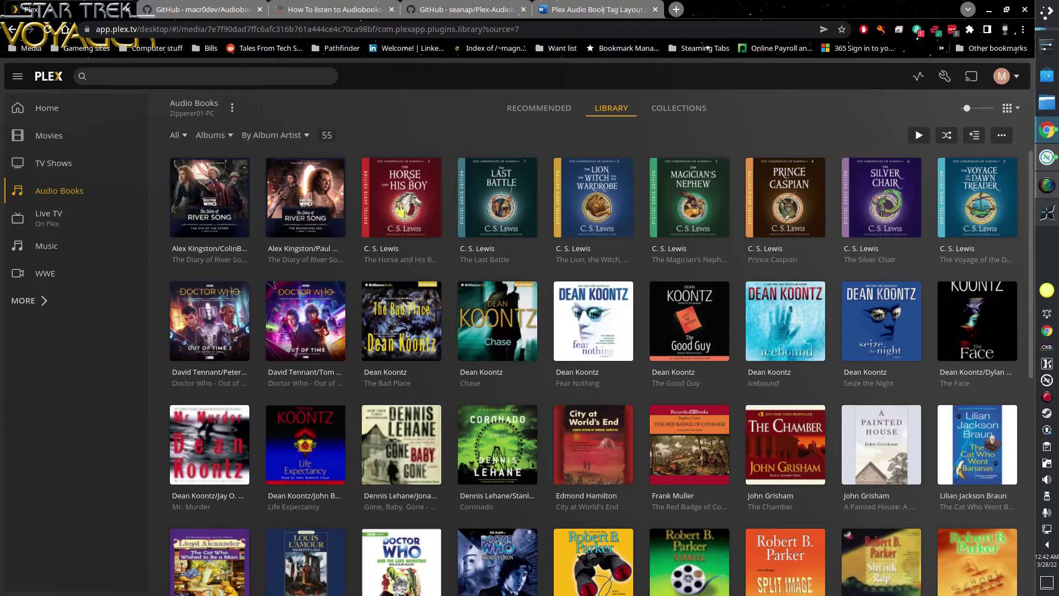
pyautogui.click(753, 228)
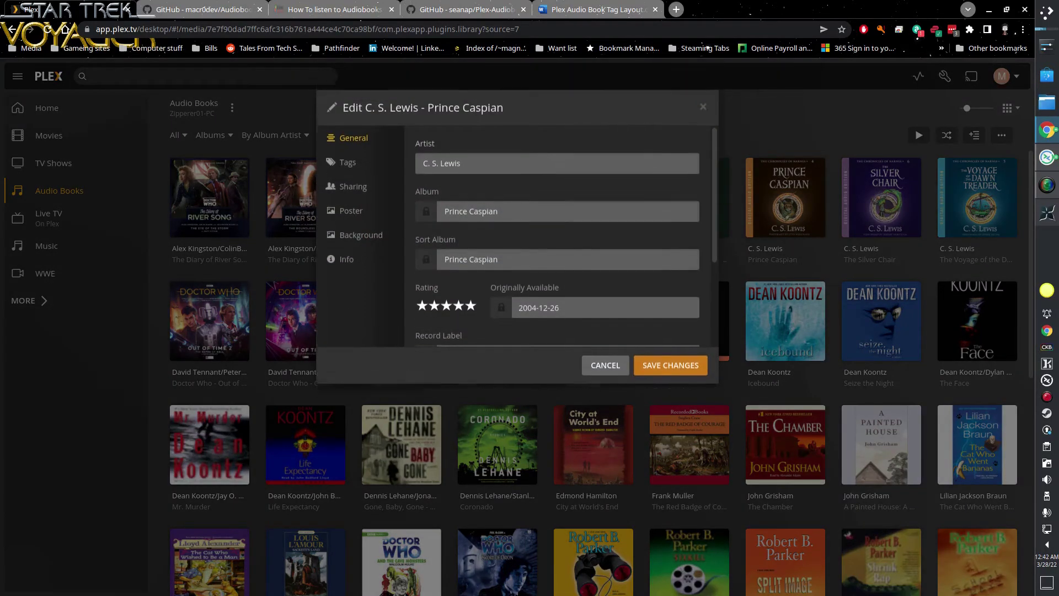
pyautogui.click(351, 171)
pyautogui.click(350, 194)
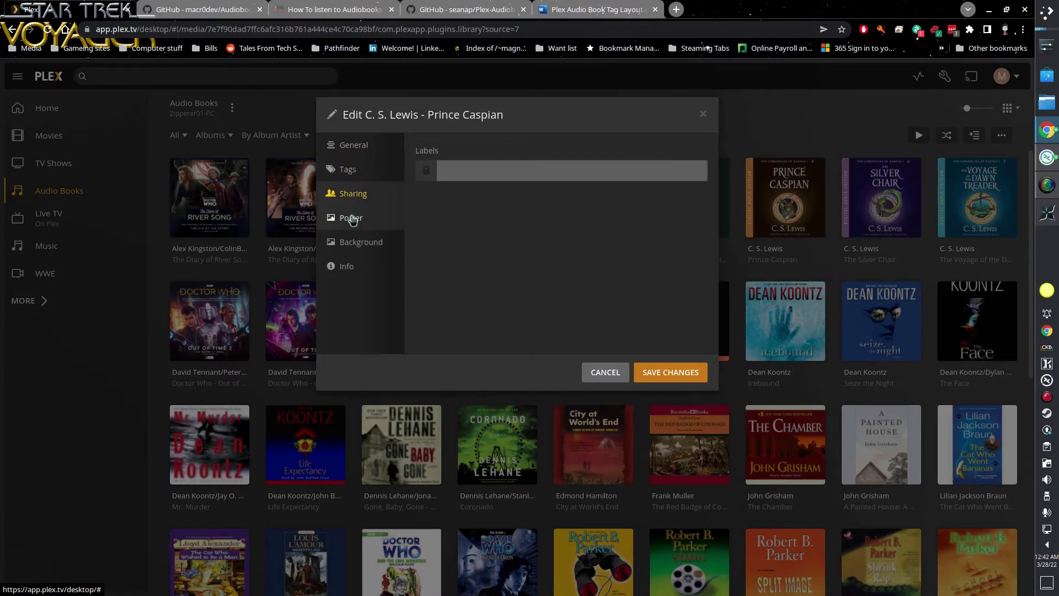
pyautogui.click(349, 266)
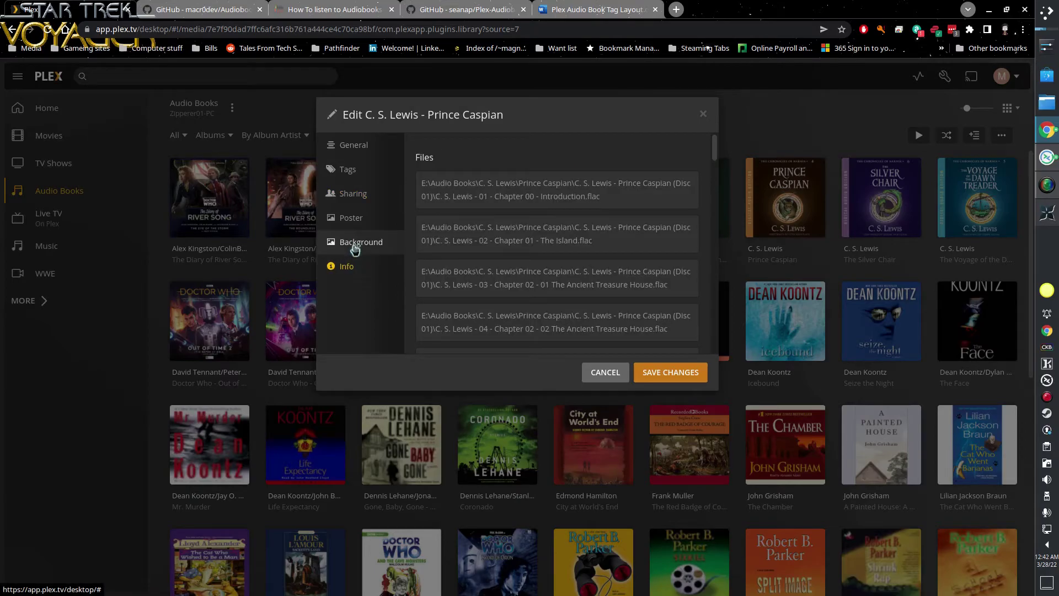
pyautogui.click(351, 218)
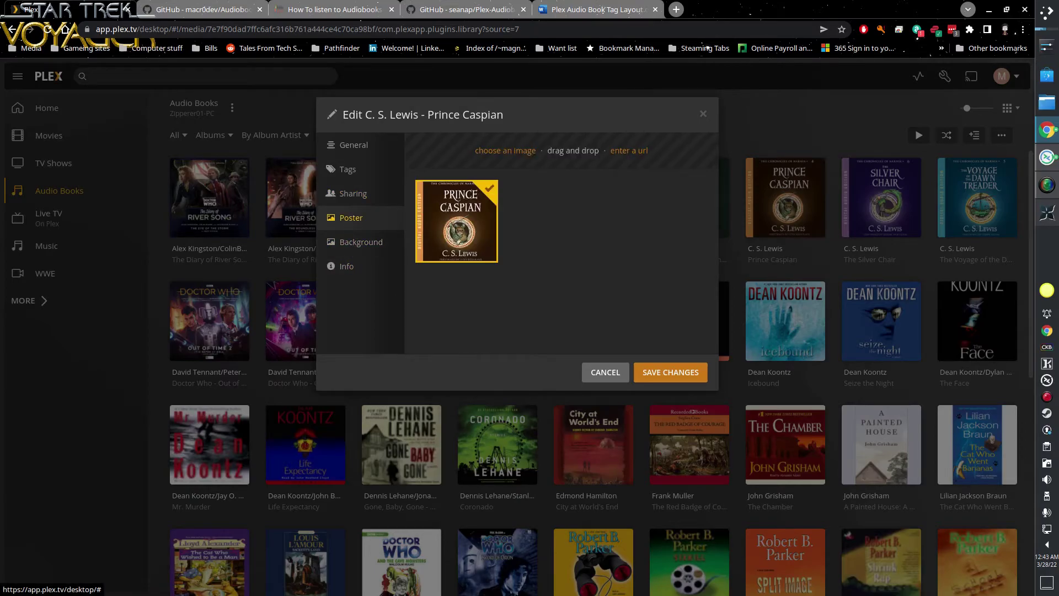
pyautogui.press('Escape')
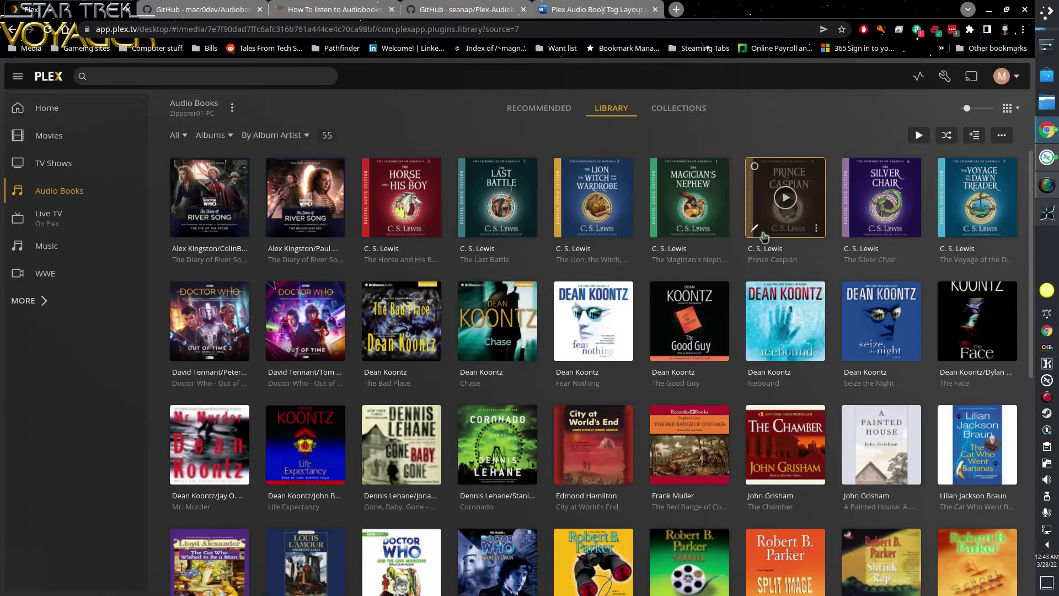
# View the actions available for the Prince Caspian album, including Fix Match and Unmatch, without choosing any.
pyautogui.click(816, 229)
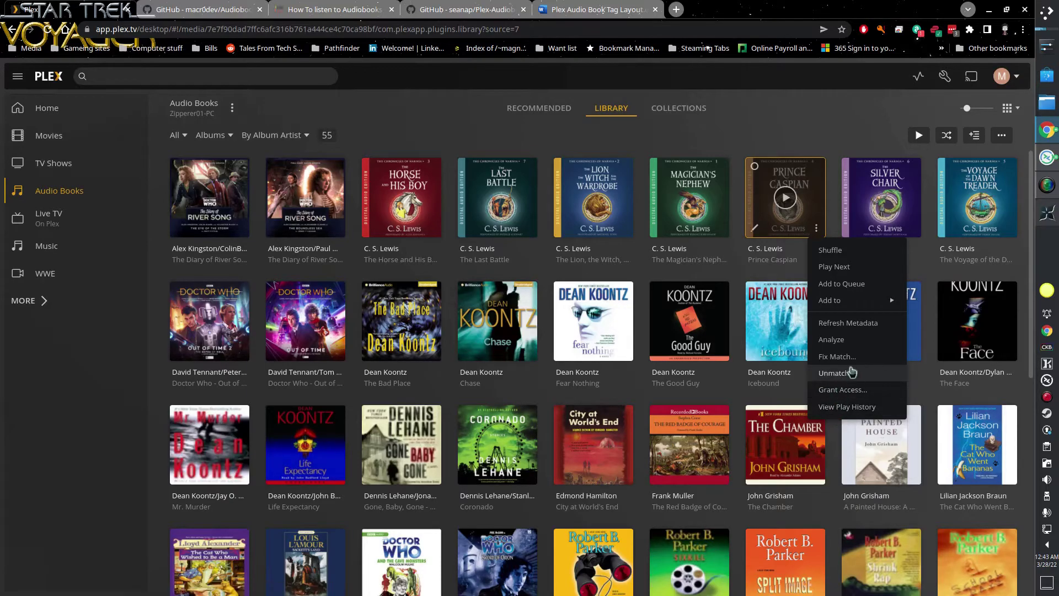
pyautogui.moveTo(850, 304)
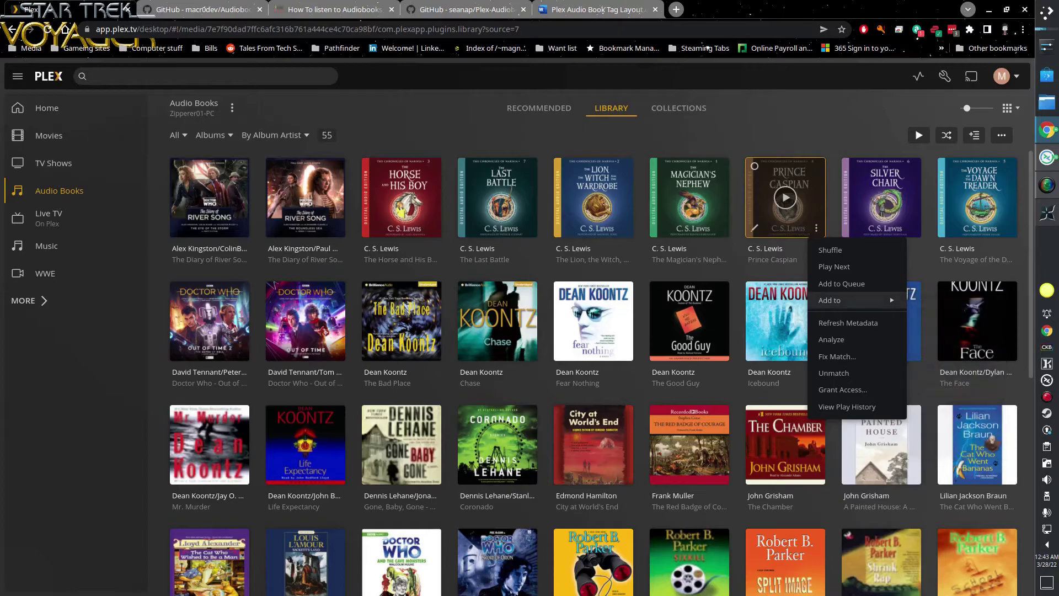
pyautogui.press('Escape')
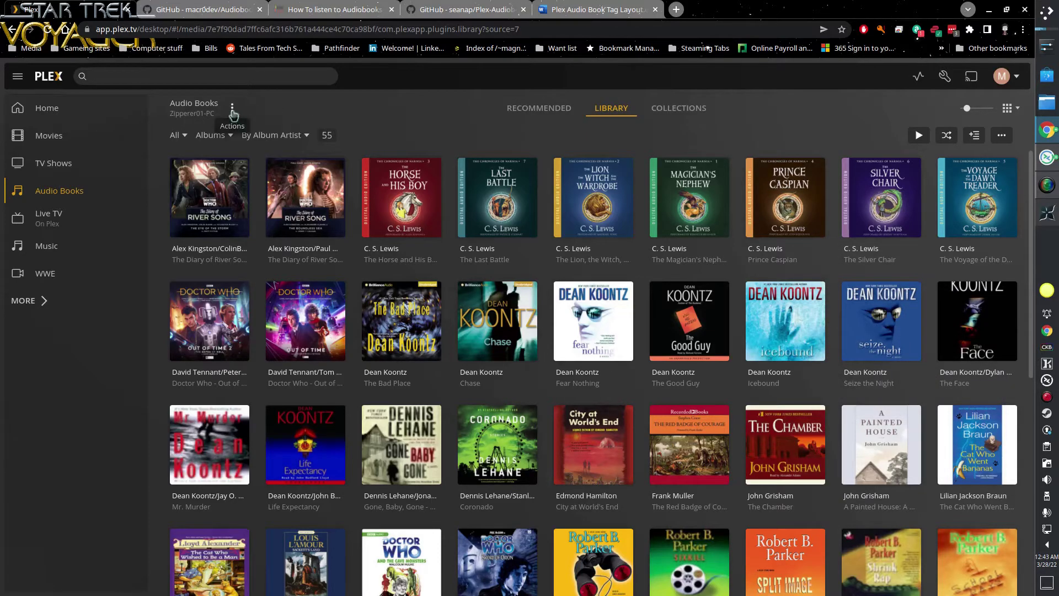
# View the Audio Books library's management options and General settings, and close the editor without saving.
pyautogui.click(232, 110)
pyautogui.moveTo(281, 186)
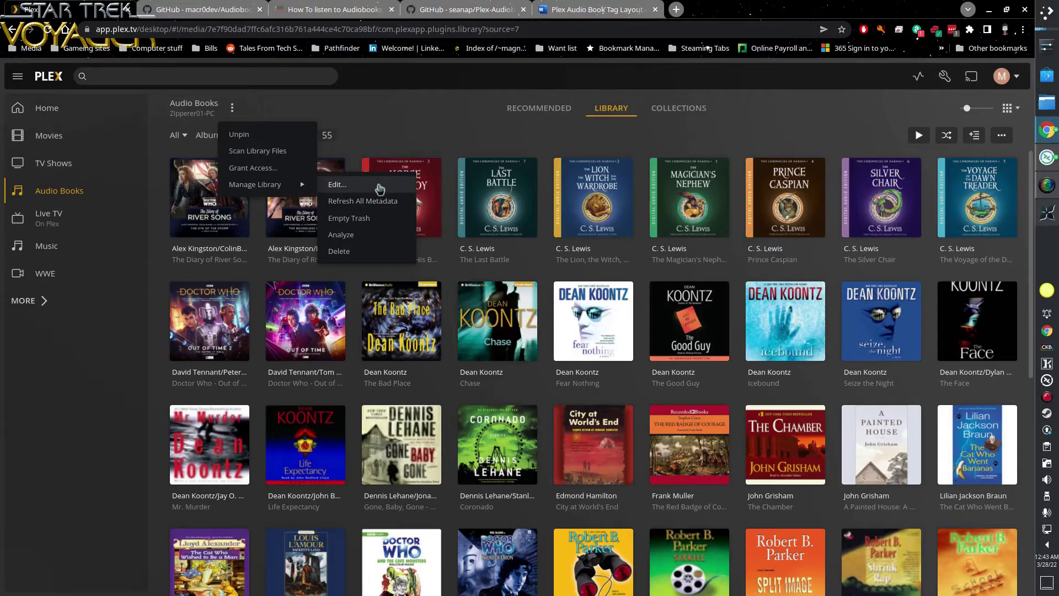
pyautogui.click(379, 187)
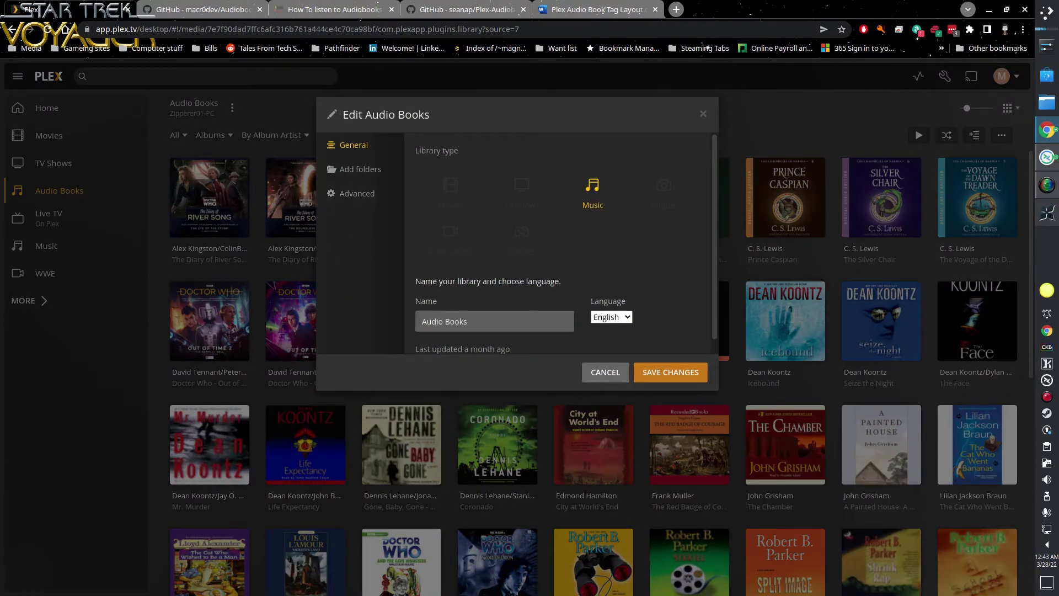
pyautogui.click(597, 375)
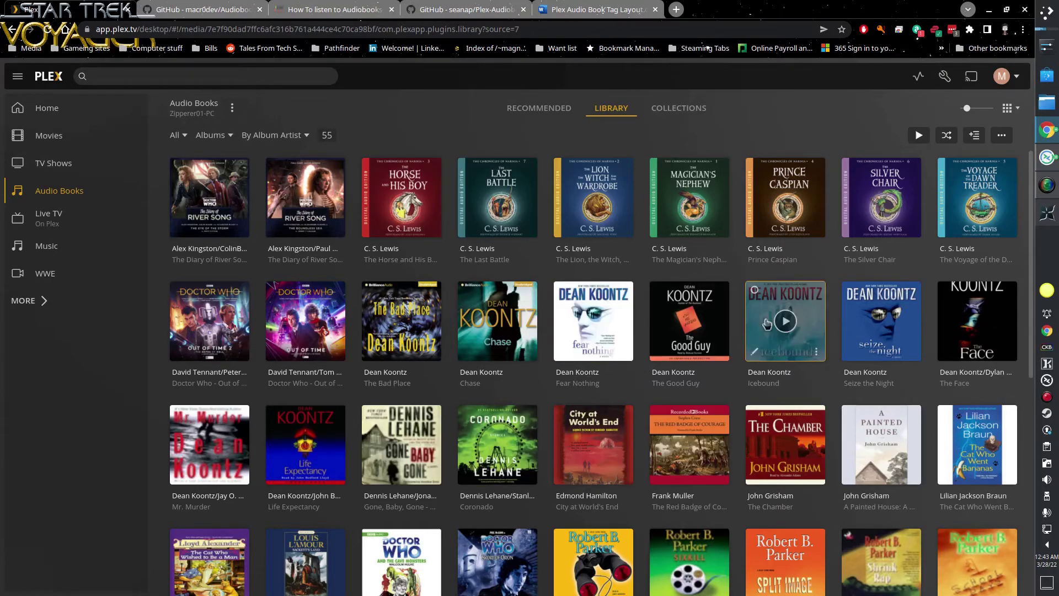
# Switch to the Audiobooks.bundle GitHub page and view the top of its README again.
pyautogui.hotkey('ctrl', 'Tab')
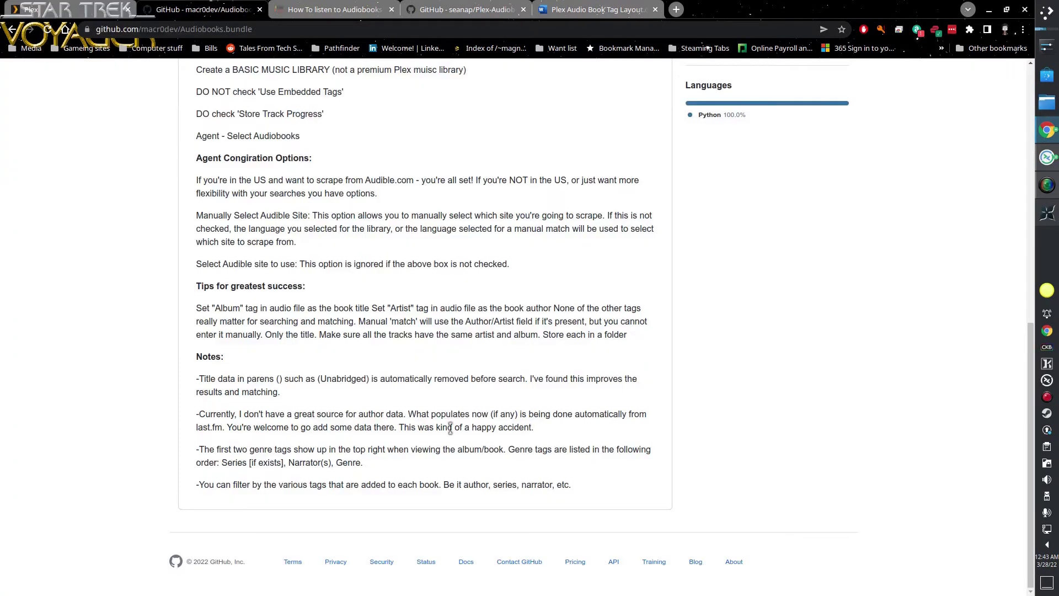
pyautogui.press('Home')
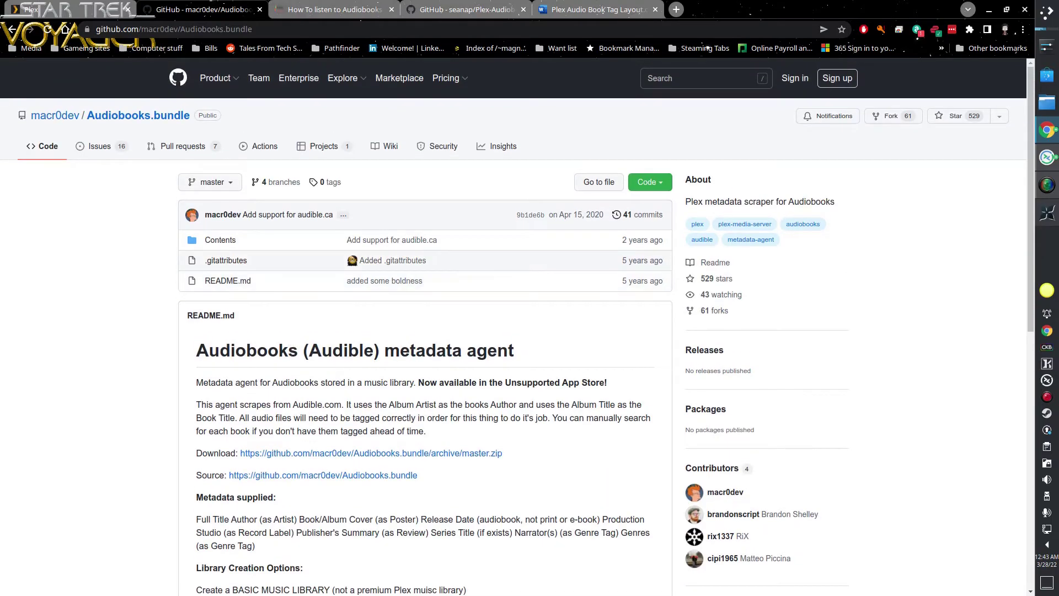
pyautogui.scroll(-5, 381, 498)
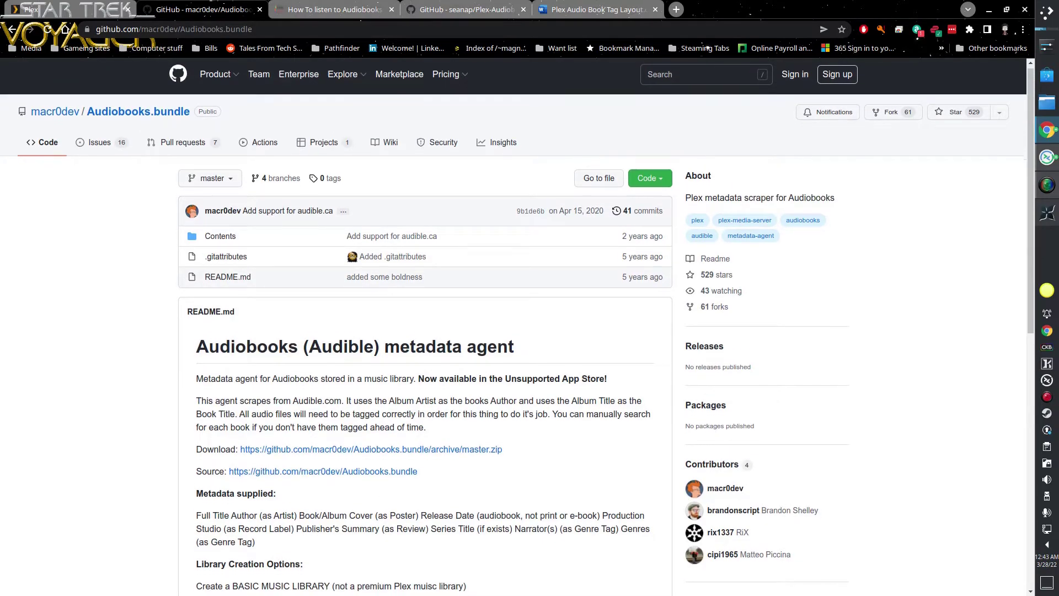
# Open the How To Listen to Audiobooks With Plex article and read its requirements, supported file format and Tag Files sections.
pyautogui.hotkey('ctrl', 'Tab')
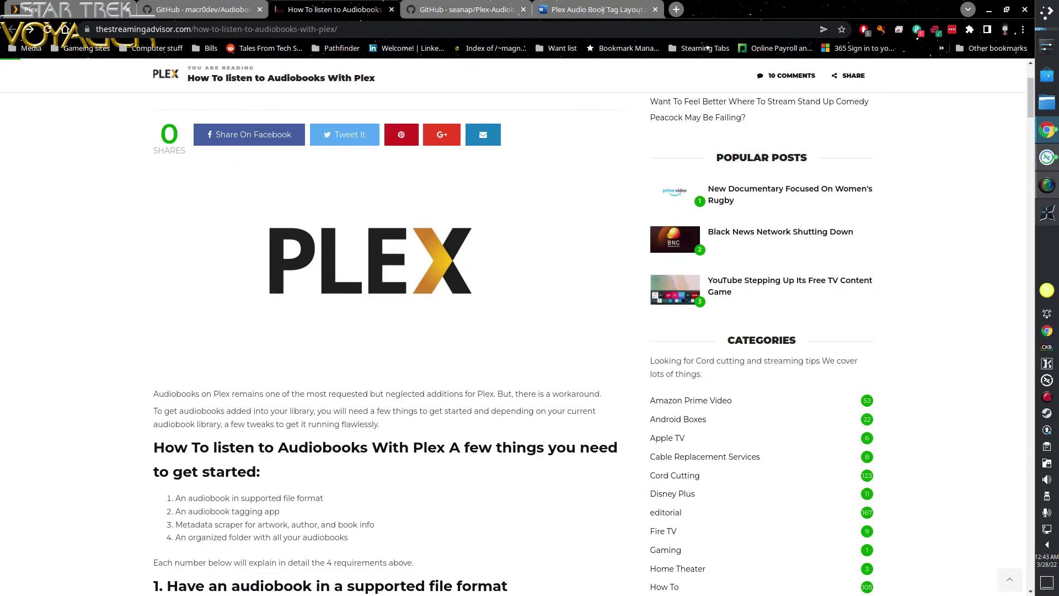
pyautogui.scroll(-2, 513, 344)
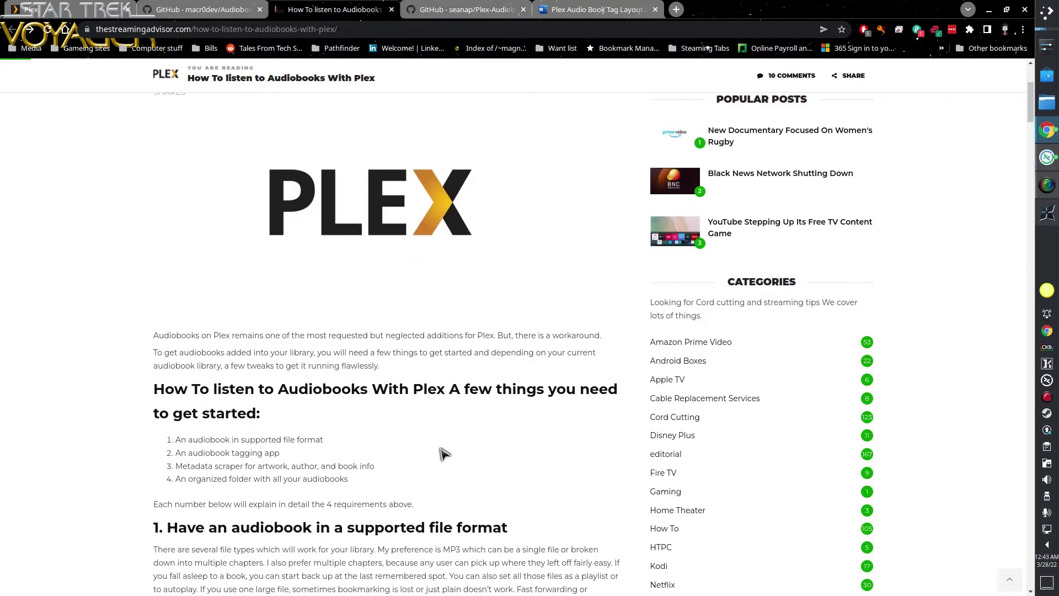
pyautogui.scroll(-5, 445, 453)
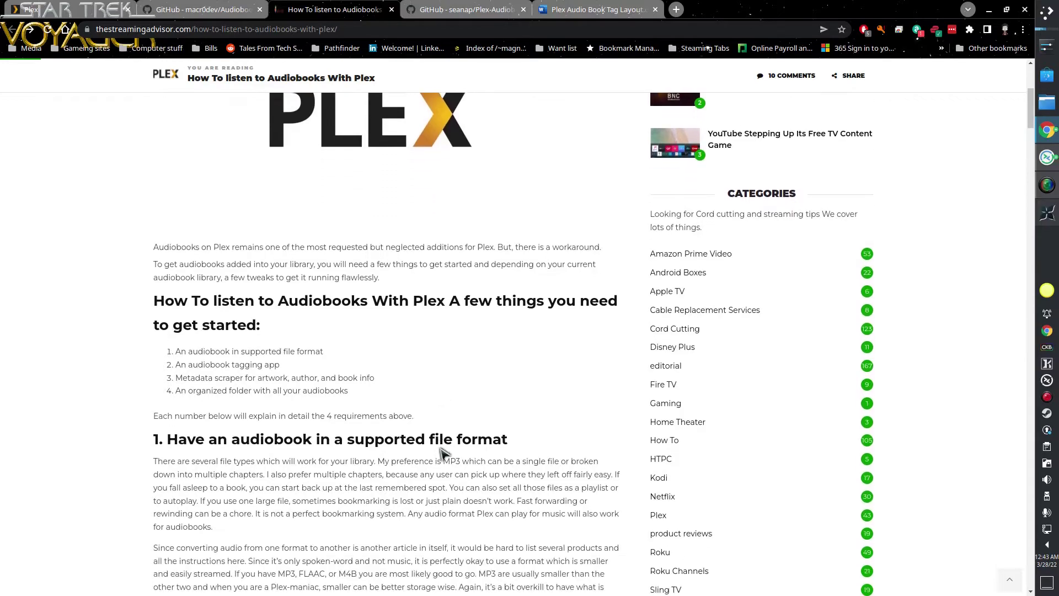
pyautogui.scroll(-6, 445, 453)
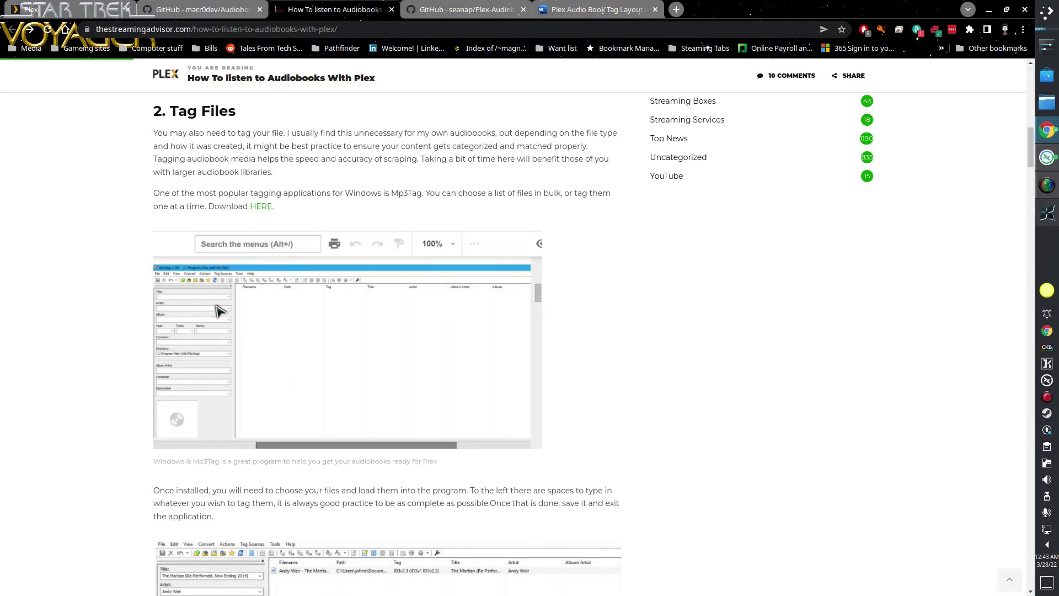
pyautogui.scroll(-2, 344, 407)
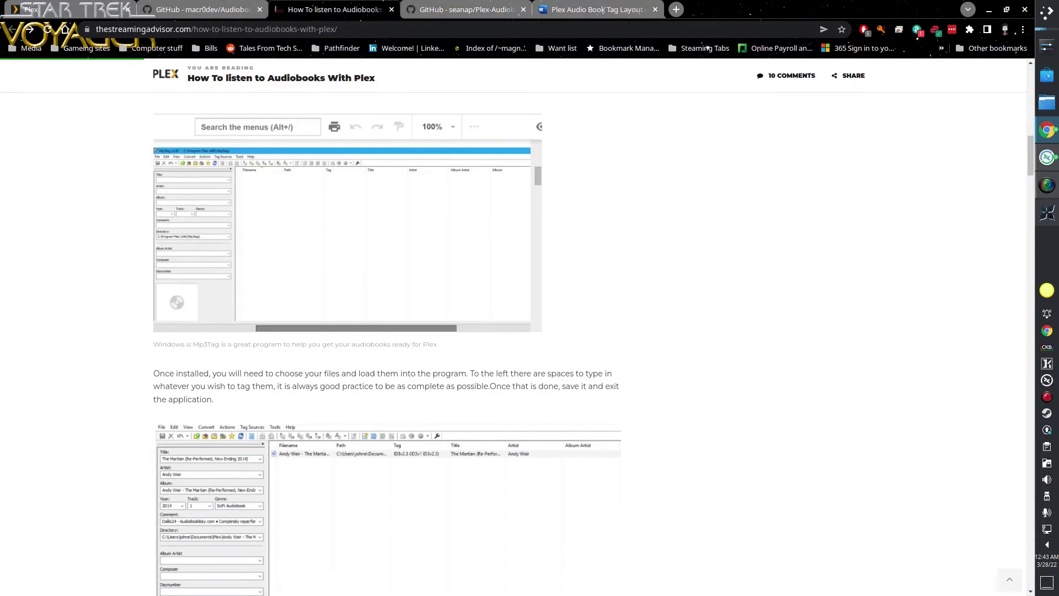
pyautogui.scroll(-2, 399, 465)
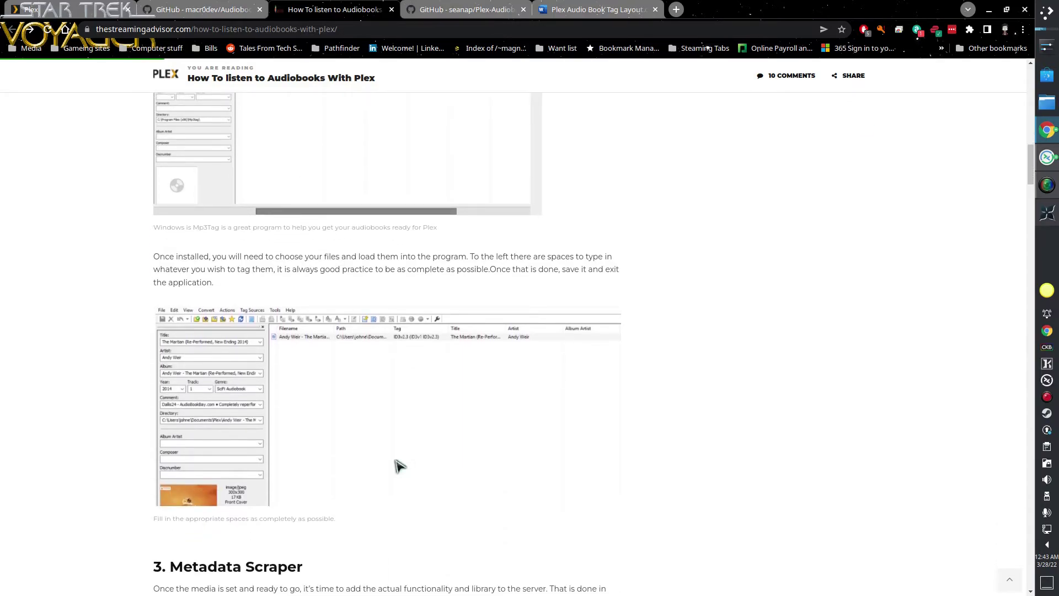
pyautogui.scroll(4, 399, 465)
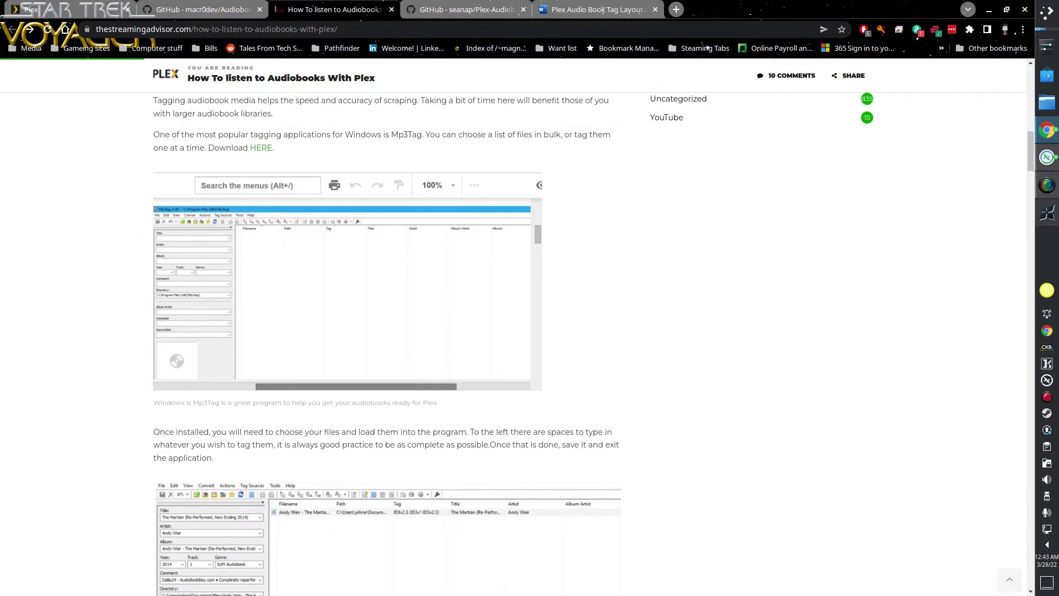
pyautogui.scroll(-4, 333, 320)
# Read the article's Metadata Scraper section and the instructions for moving Audiobooks.bundle to the correct plug-ins folder.
pyautogui.scroll(-5, 332, 320)
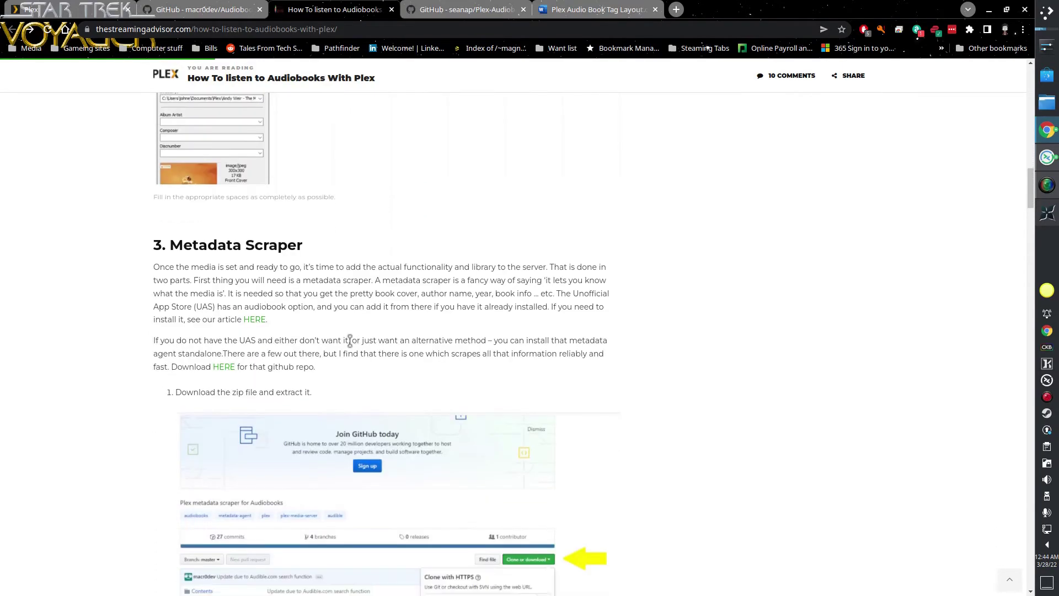
pyautogui.scroll(-2, 324, 349)
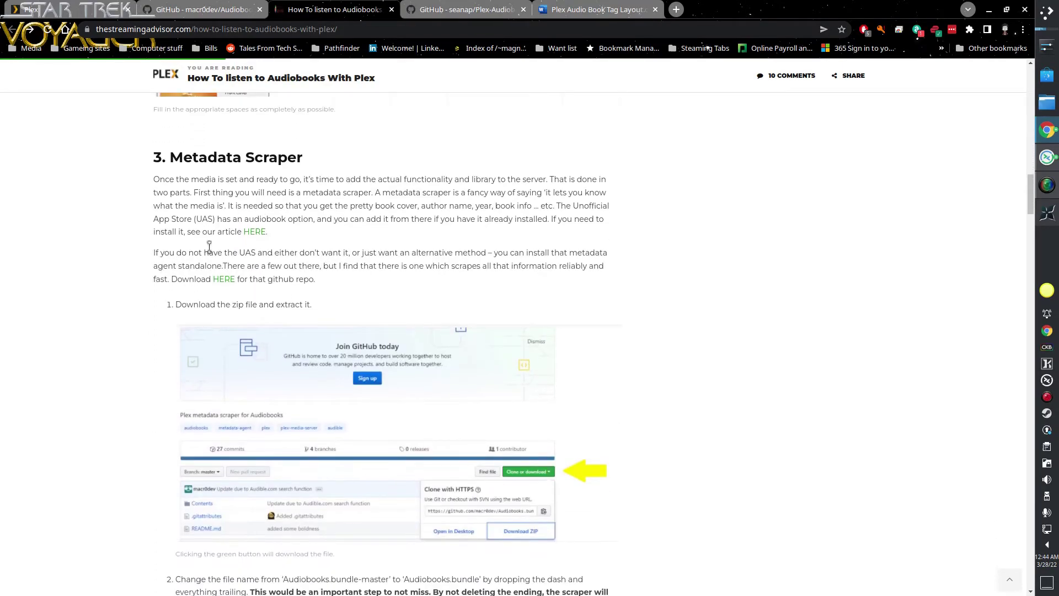
pyautogui.scroll(-3, 212, 287)
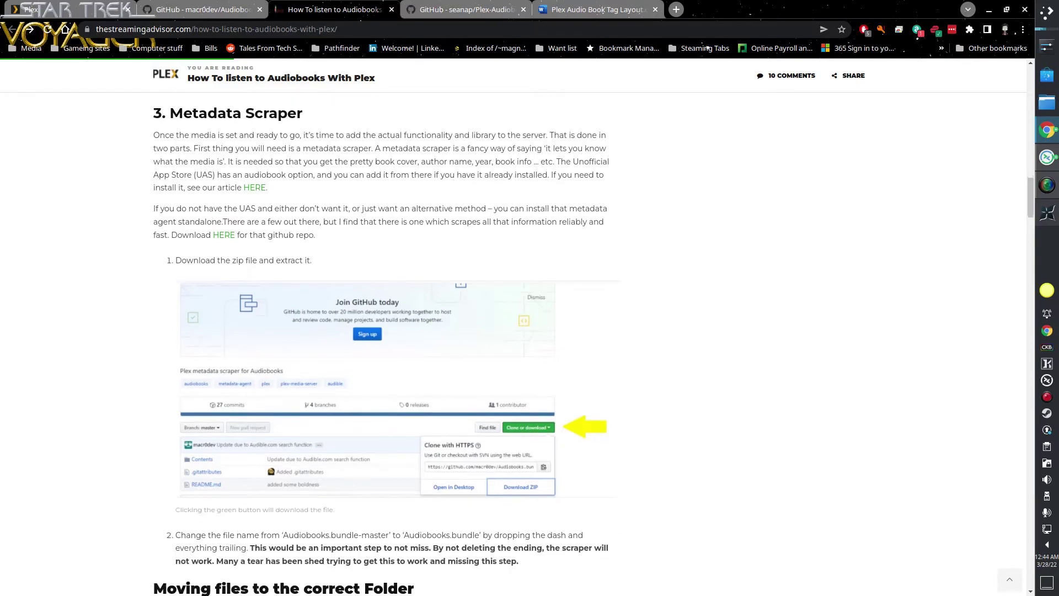
pyautogui.scroll(-7, 540, 433)
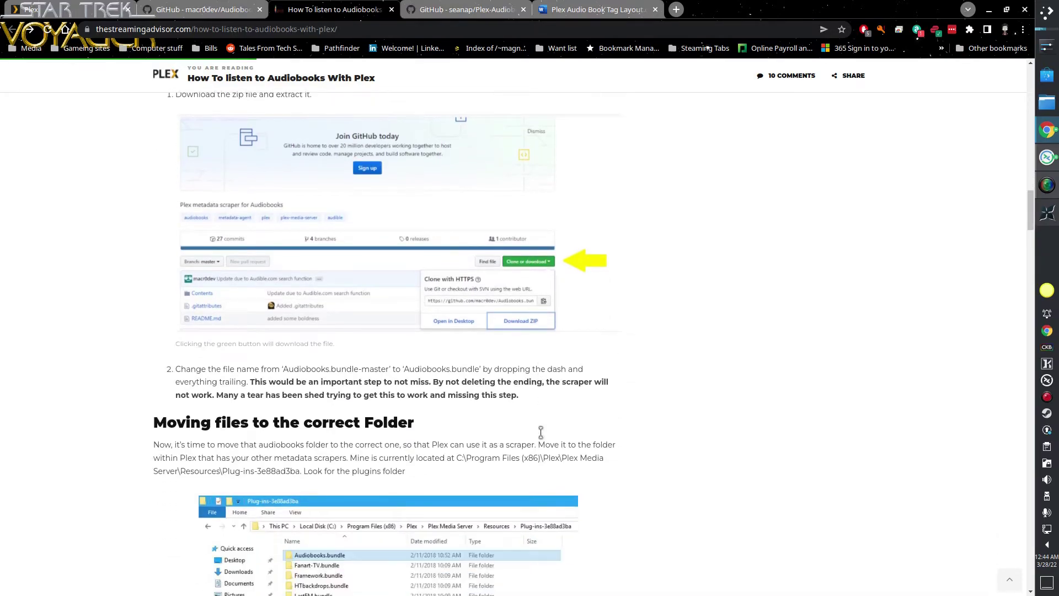
pyautogui.scroll(2, 503, 427)
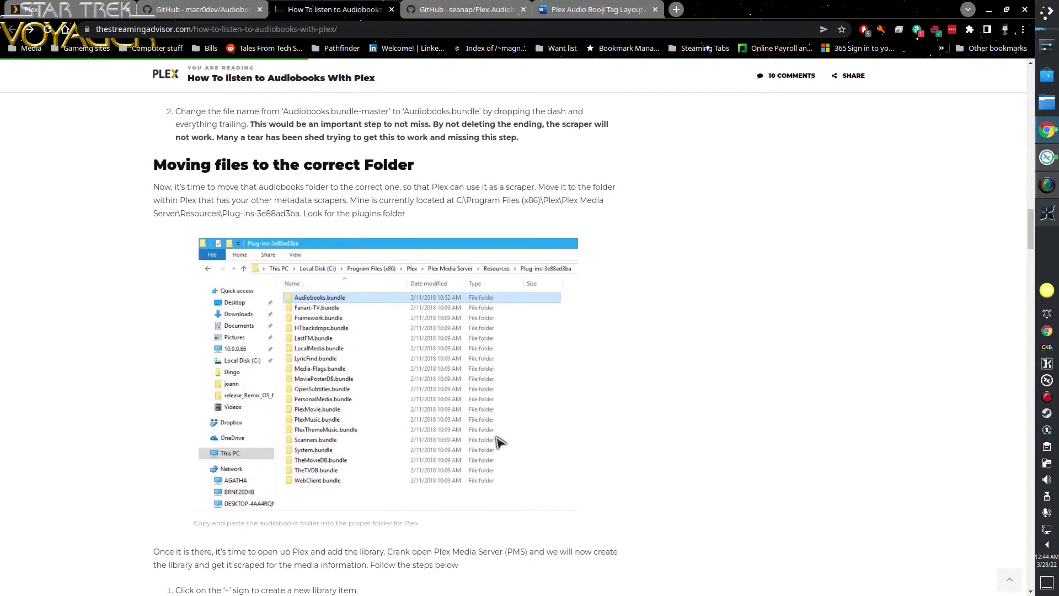
pyautogui.scroll(-3, 359, 381)
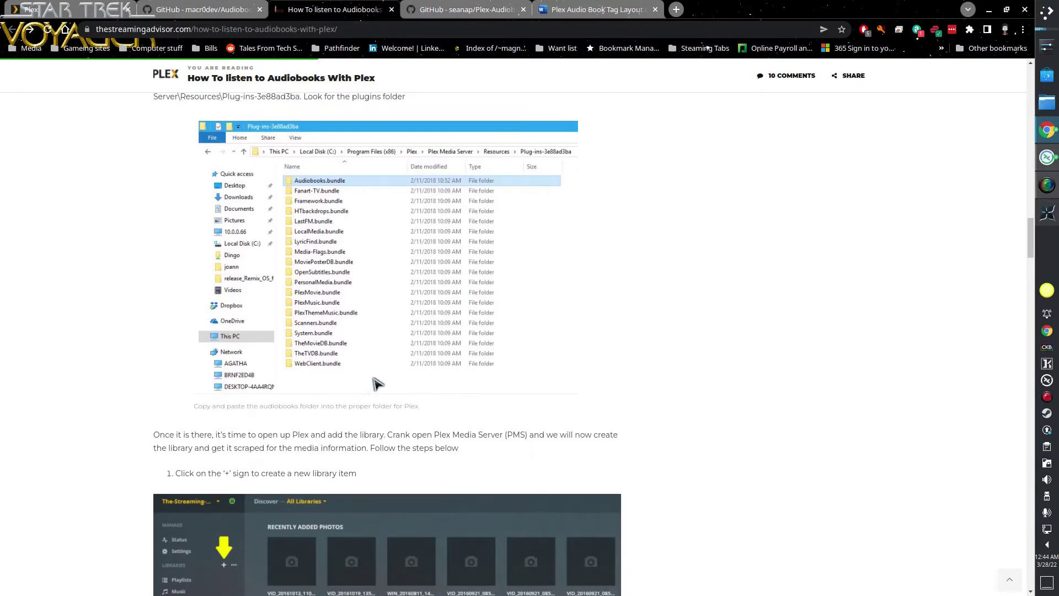
# Read the article's steps for creating a new library, adding it as music and making it a basic music library.
pyautogui.scroll(-3, 367, 381)
pyautogui.scroll(-8, 411, 395)
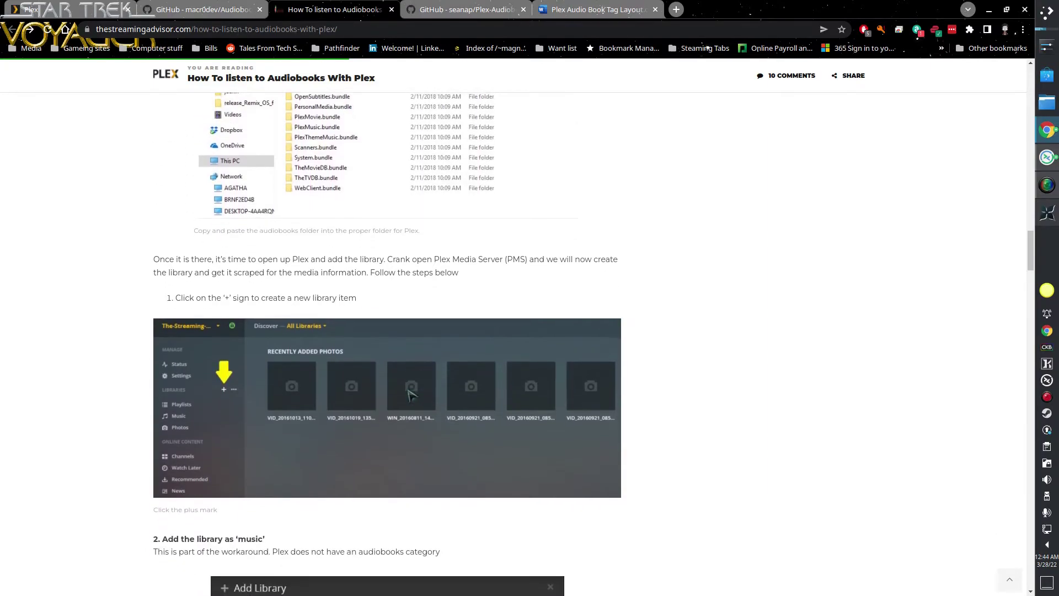
pyautogui.scroll(-3, 411, 395)
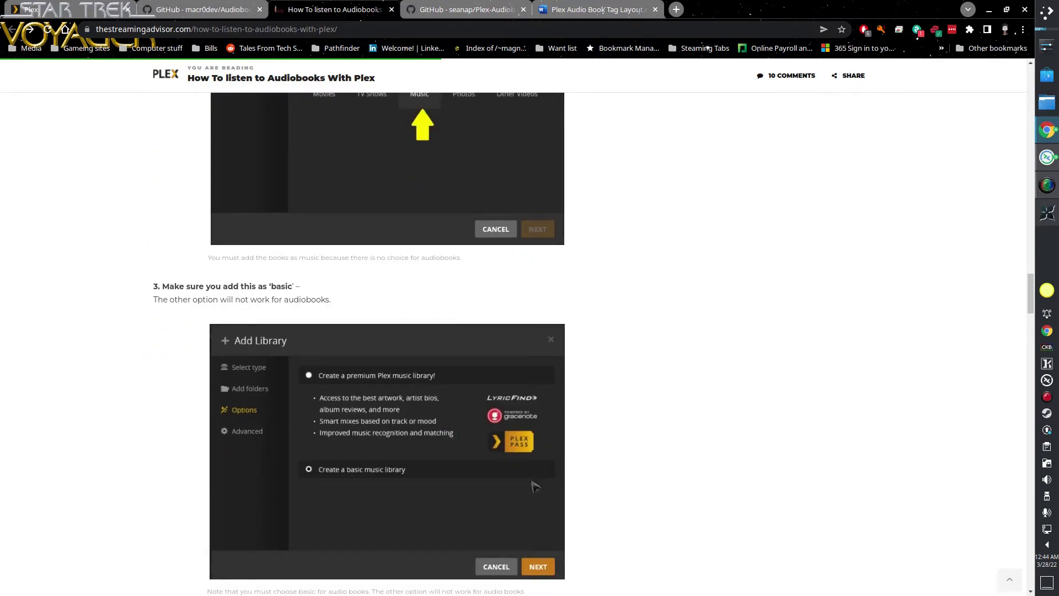
pyautogui.scroll(-1, 533, 486)
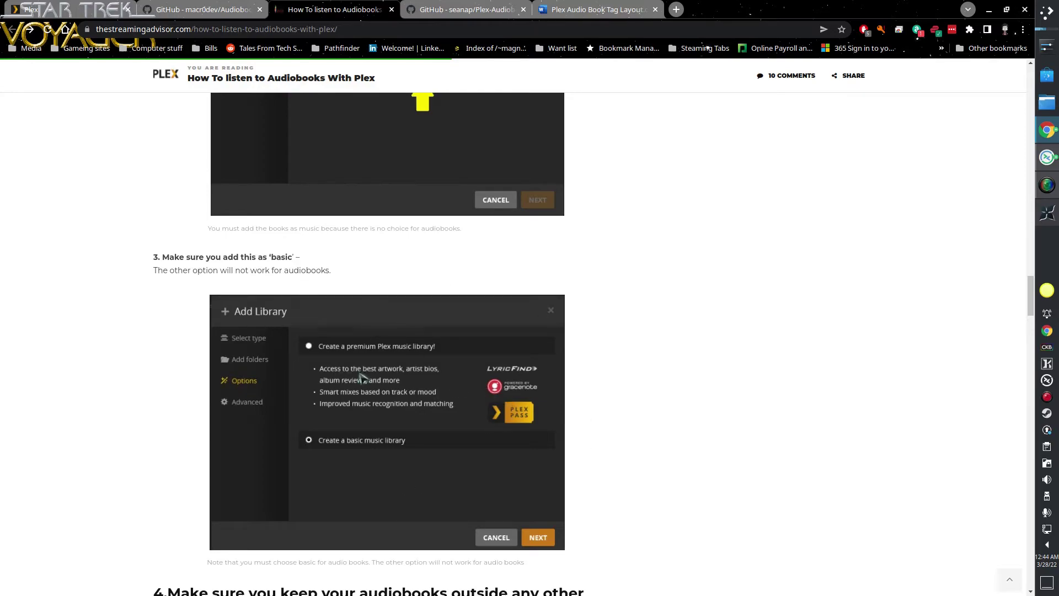
# Read the article's advice on a separate audiobook folder, embedded tags, stored track progress and the Audiobooks agent.
pyautogui.scroll(-3, 657, 378)
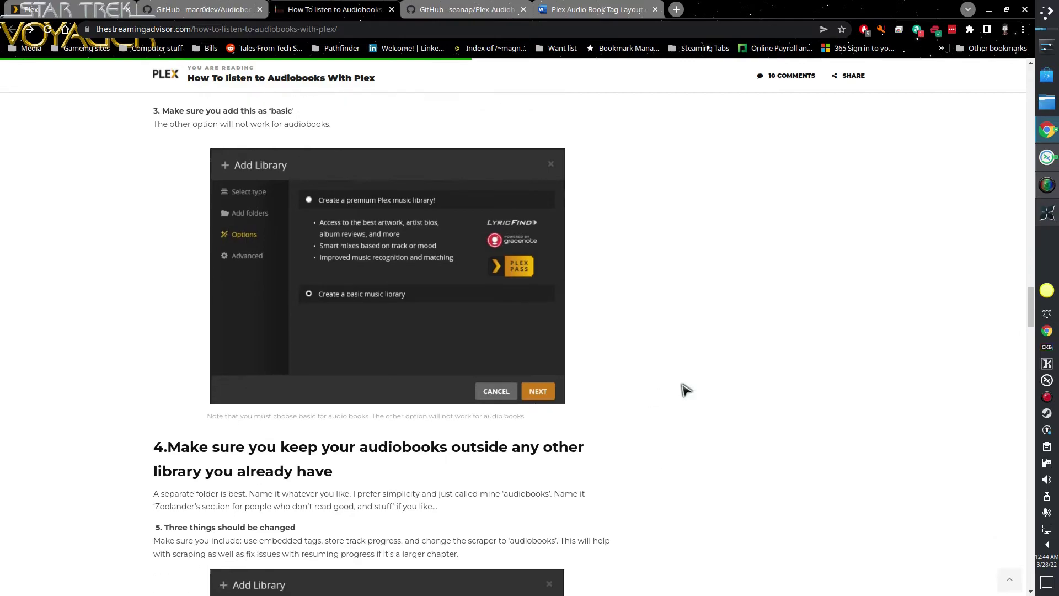
pyautogui.scroll(-3, 688, 390)
pyautogui.scroll(-2, 688, 390)
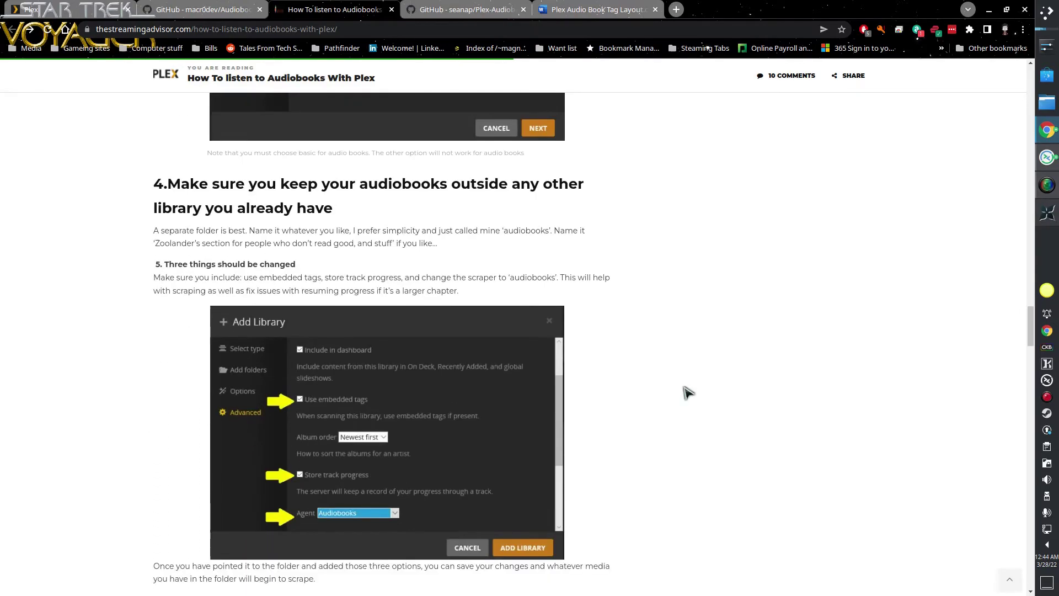
pyautogui.scroll(-2, 662, 359)
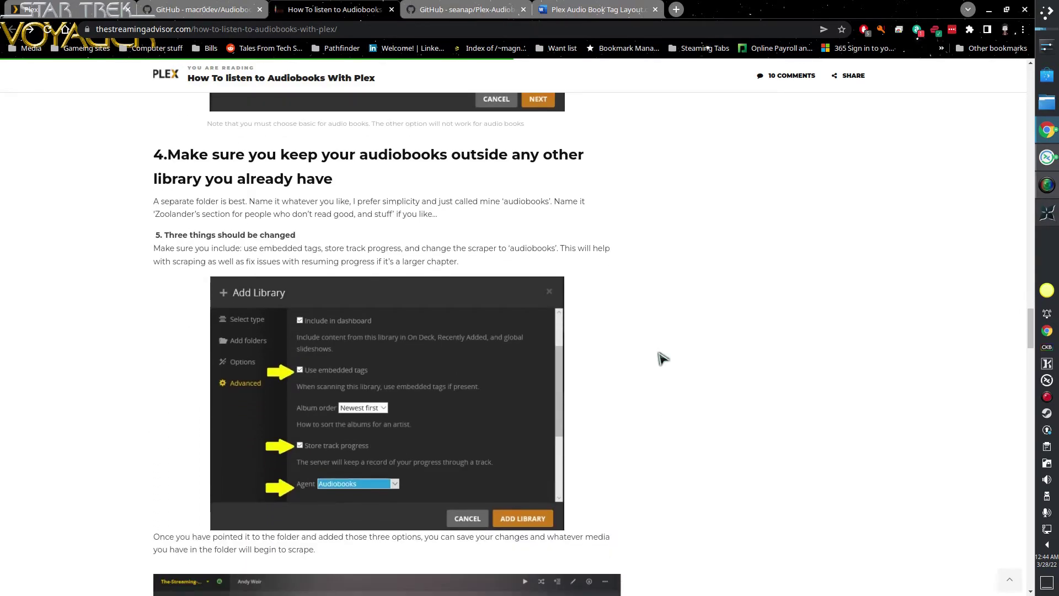
pyautogui.scroll(-2, 386, 341)
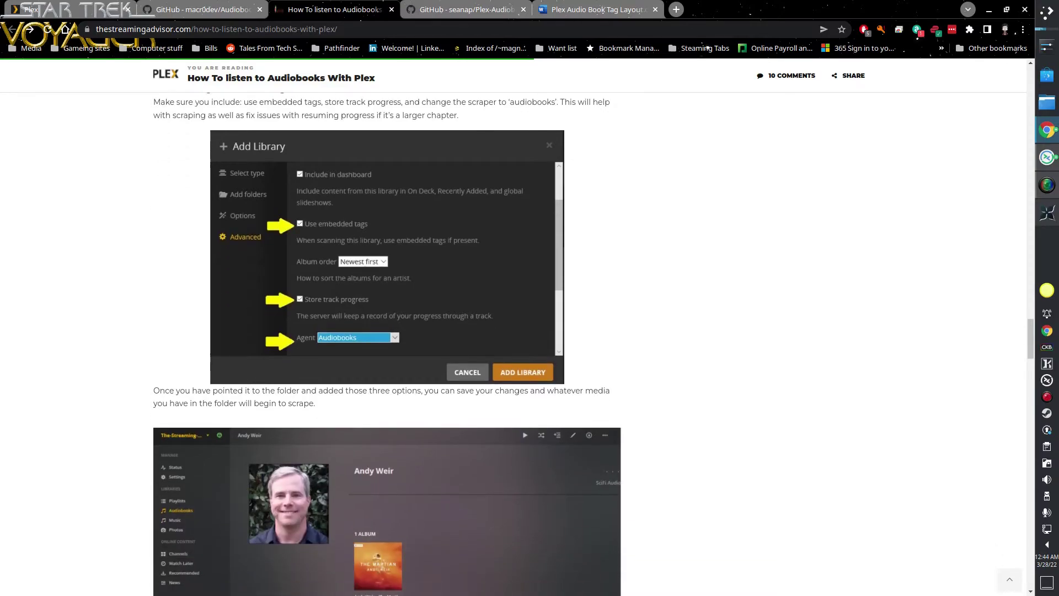
pyautogui.scroll(5, 550, 352)
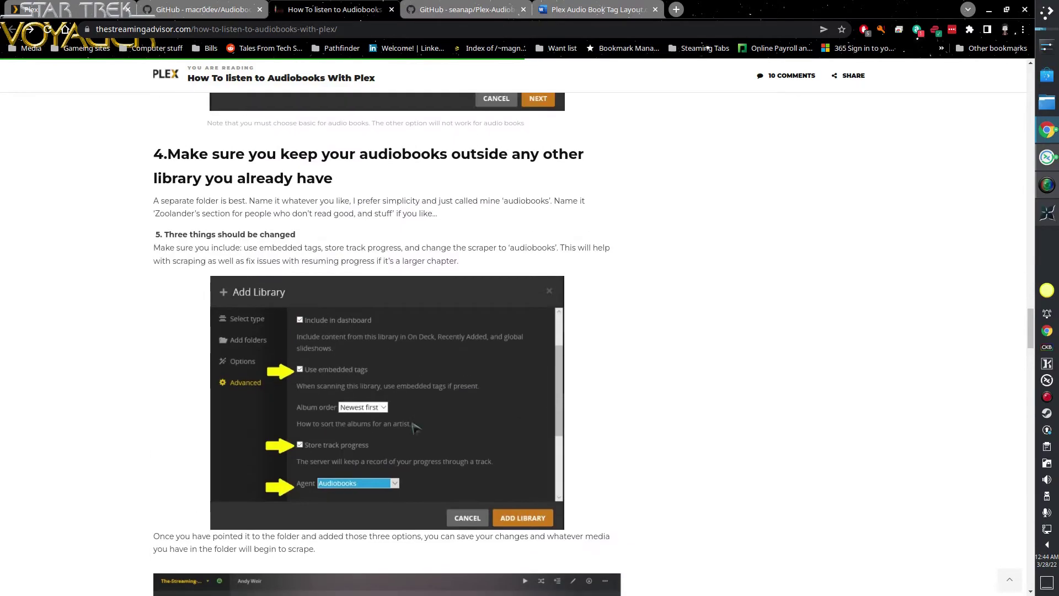
pyautogui.scroll(-5, 589, 462)
pyautogui.scroll(-7, 589, 461)
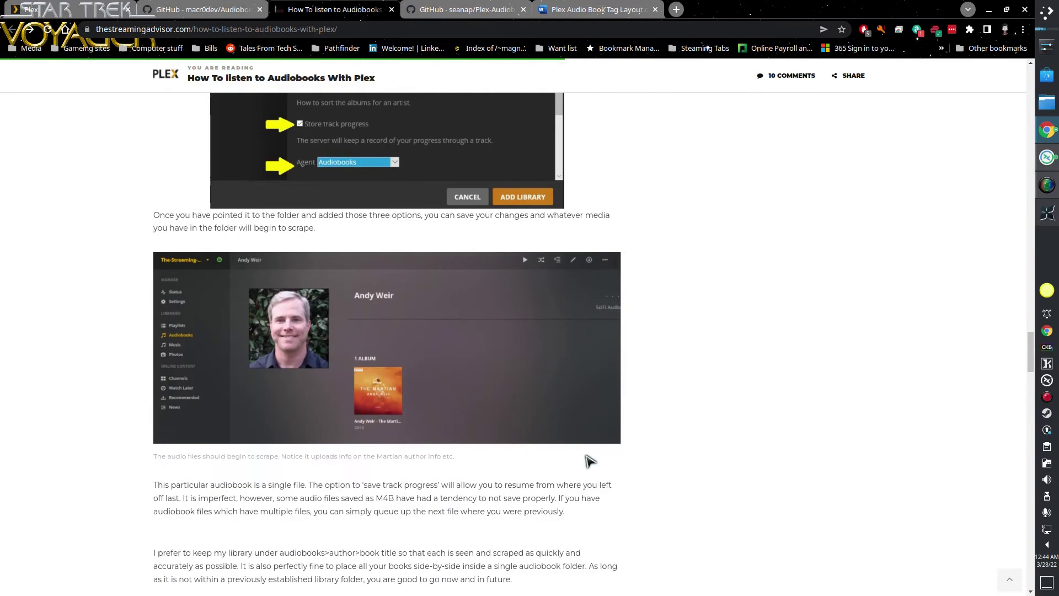
# Review the article's library type and basic music library steps again, and return to its opening list of requirements.
pyautogui.scroll(5, 589, 461)
pyautogui.scroll(14, 583, 446)
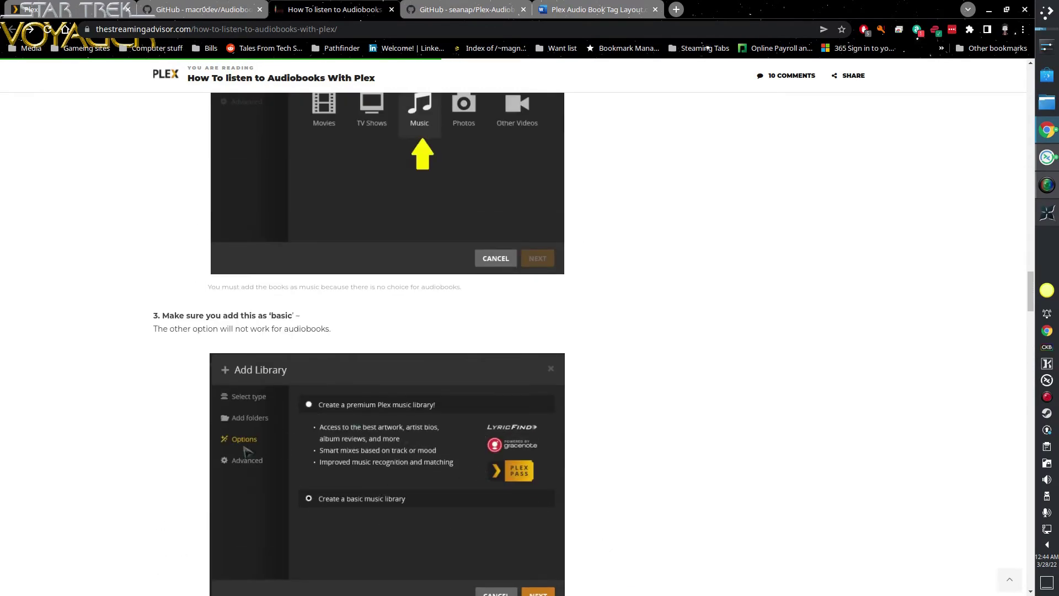
pyautogui.scroll(8, 560, 480)
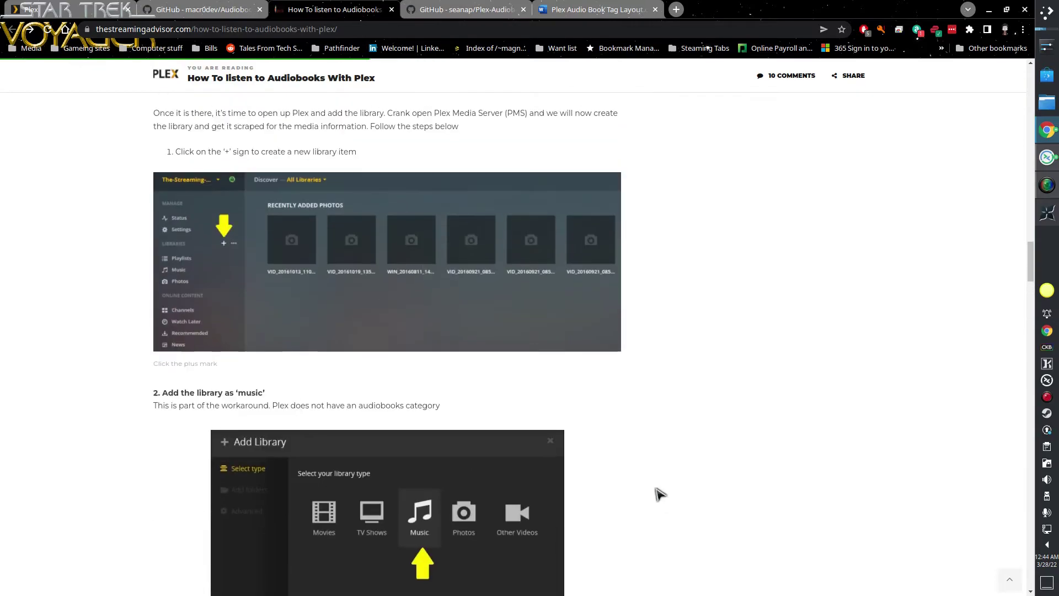
pyautogui.scroll(-5, 617, 479)
pyautogui.scroll(-4, 618, 479)
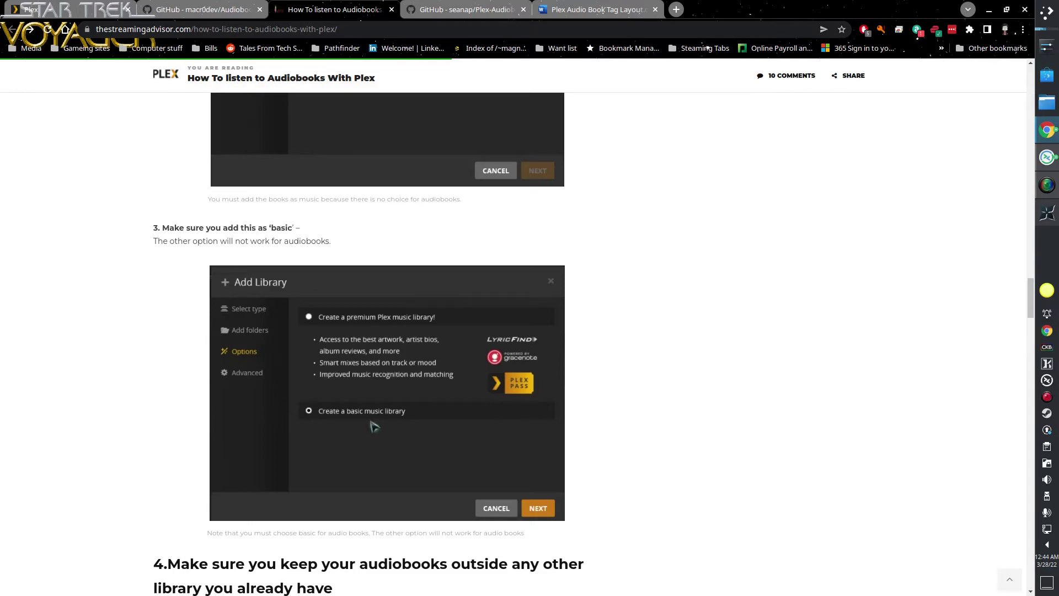
pyautogui.scroll(12, 328, 442)
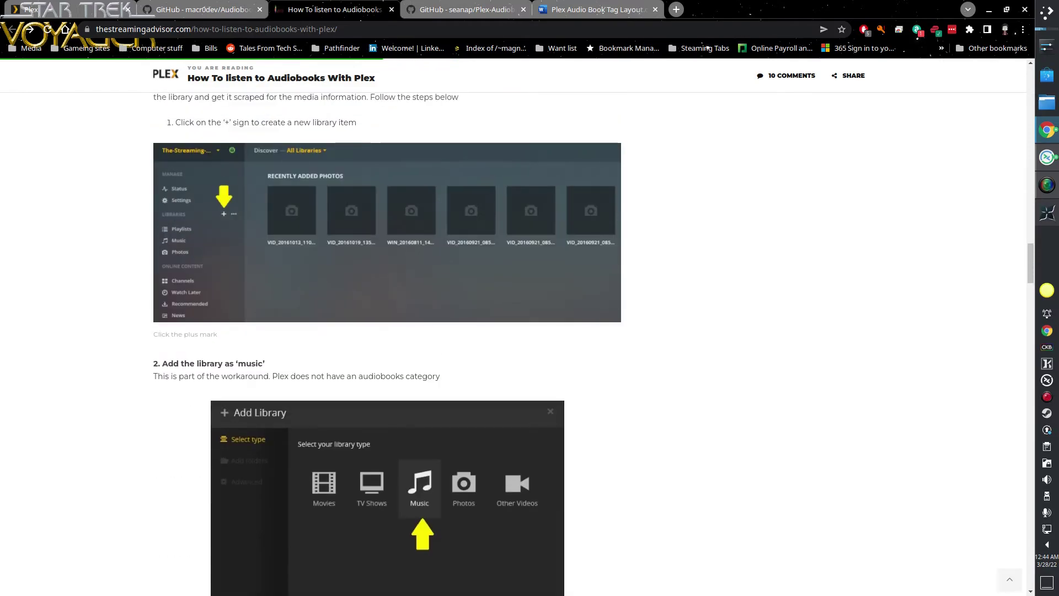
pyautogui.scroll(-3, 386, 342)
pyautogui.scroll(10, 386, 342)
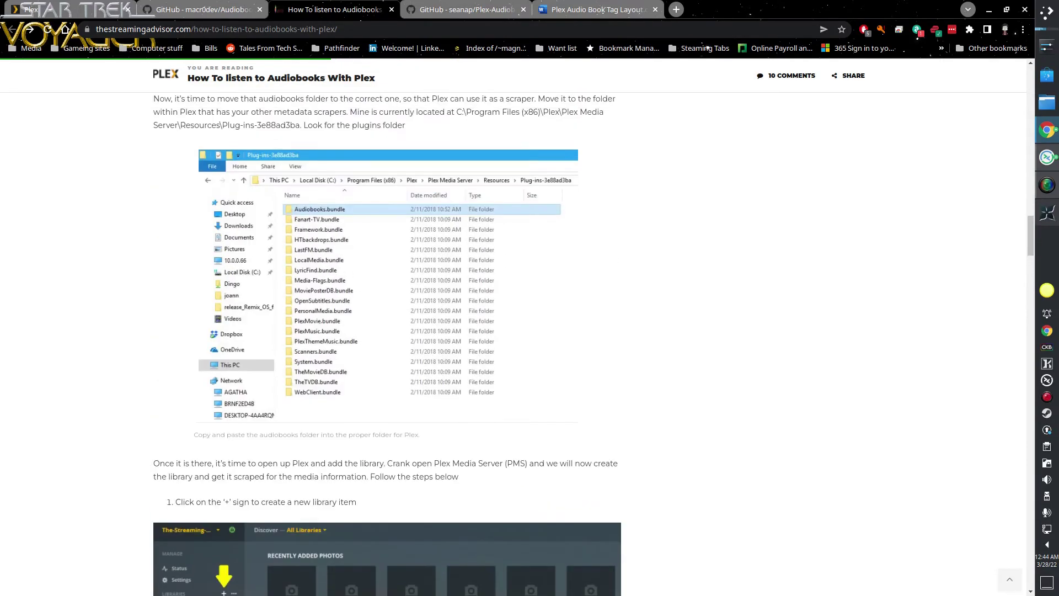
pyautogui.scroll(20, 386, 342)
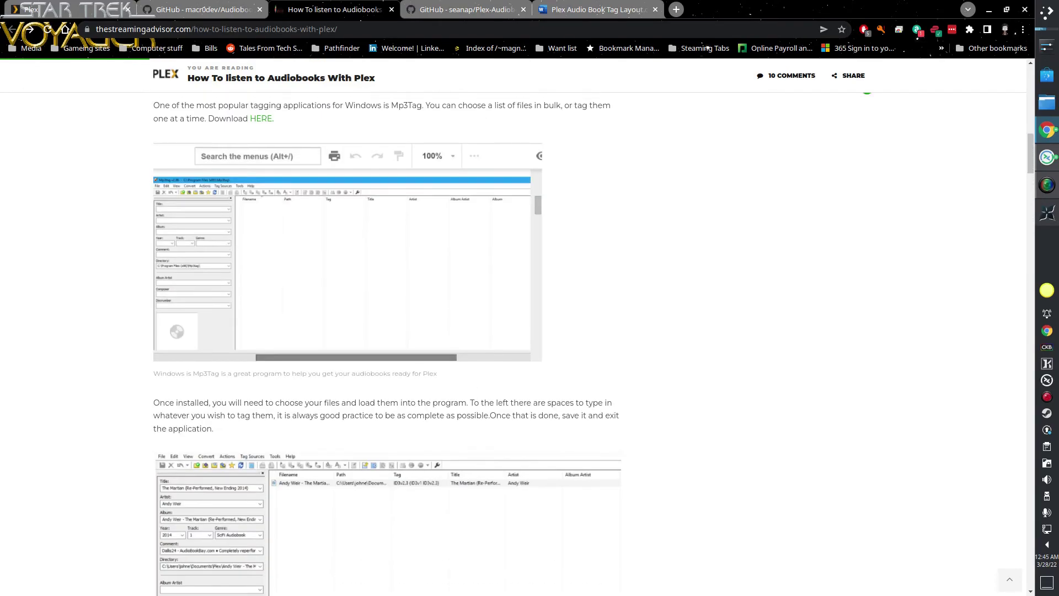
pyautogui.scroll(5, 386, 342)
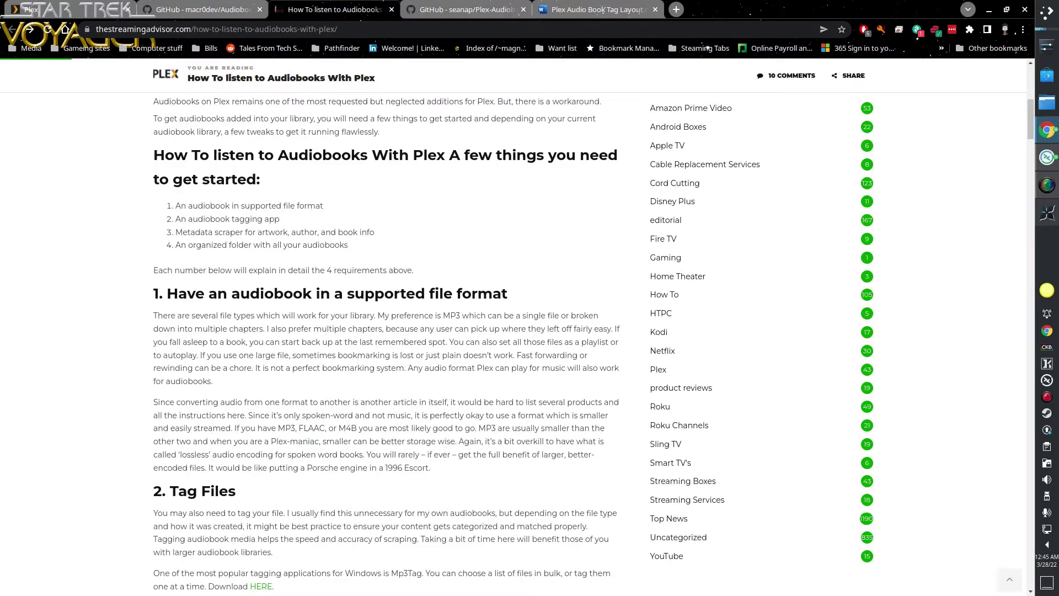
# Return to the Plex-Audiobook-Guide README and look over its sample audiobook library and mobile player images.
pyautogui.hotkey('ctrl', 'Tab')
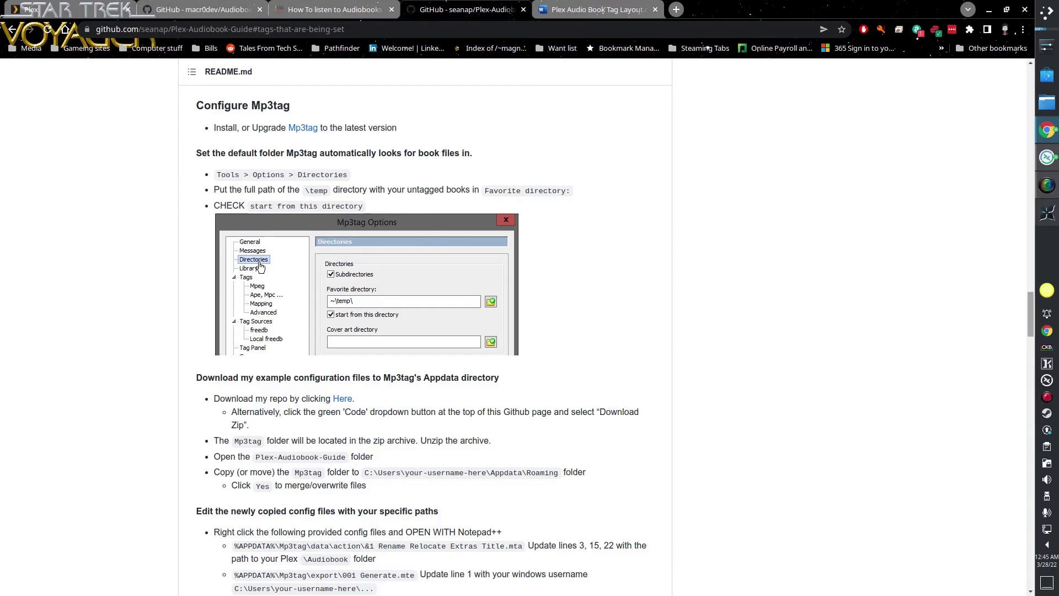
pyautogui.scroll(10, 1042, 275)
pyautogui.moveTo(1039, 272); pyautogui.dragTo(1013, 225)
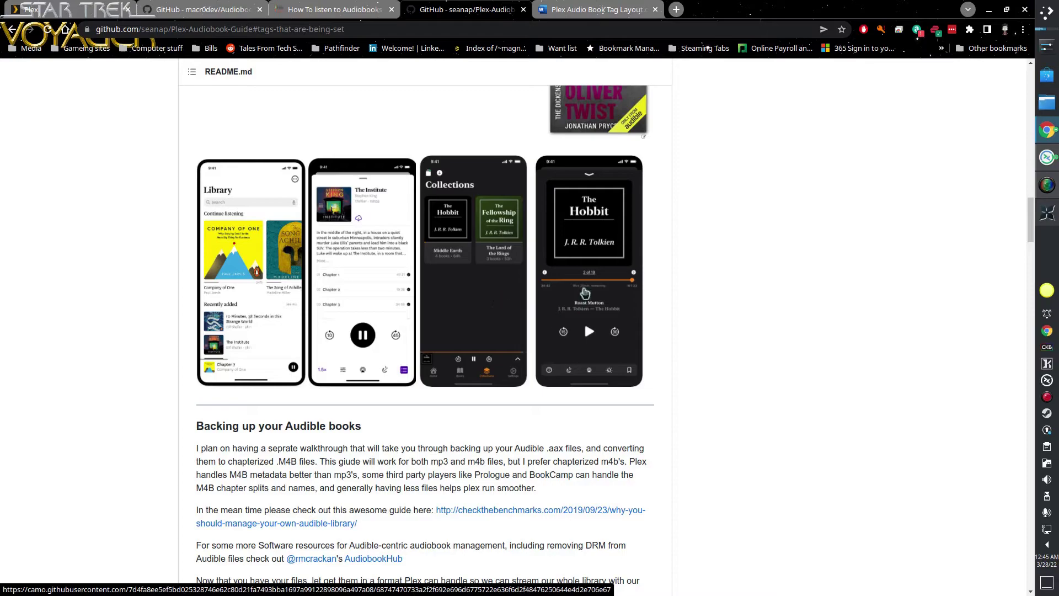
pyautogui.scroll(4, 584, 292)
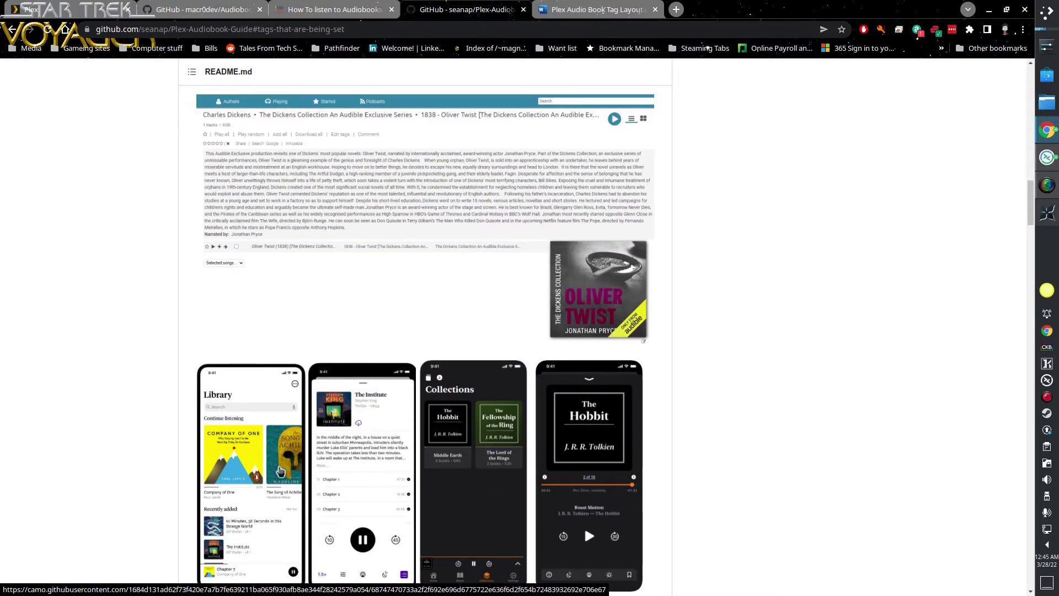
pyautogui.scroll(7, 364, 546)
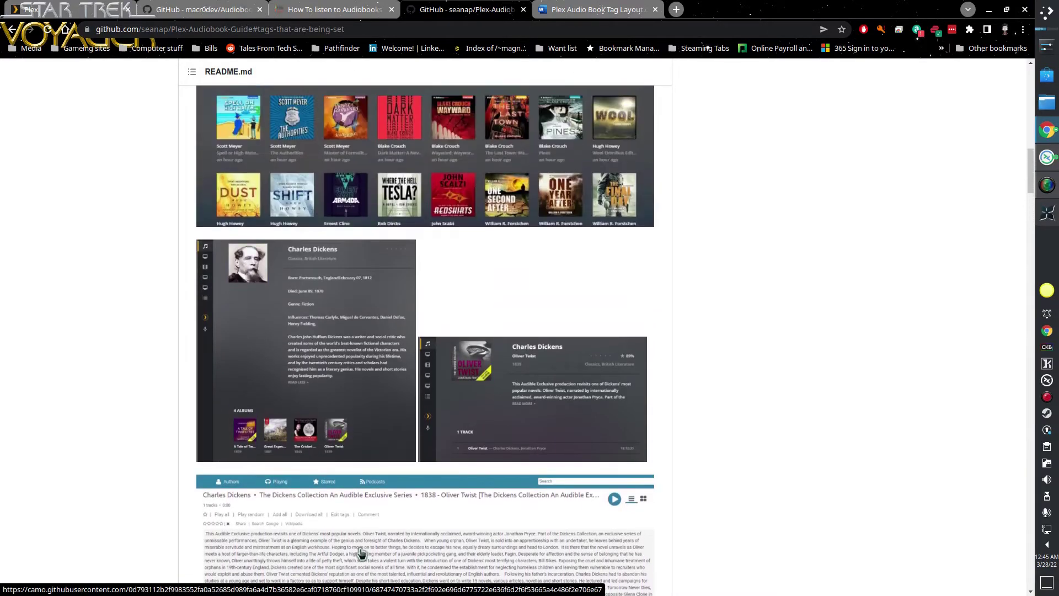
pyautogui.scroll(-10, 361, 553)
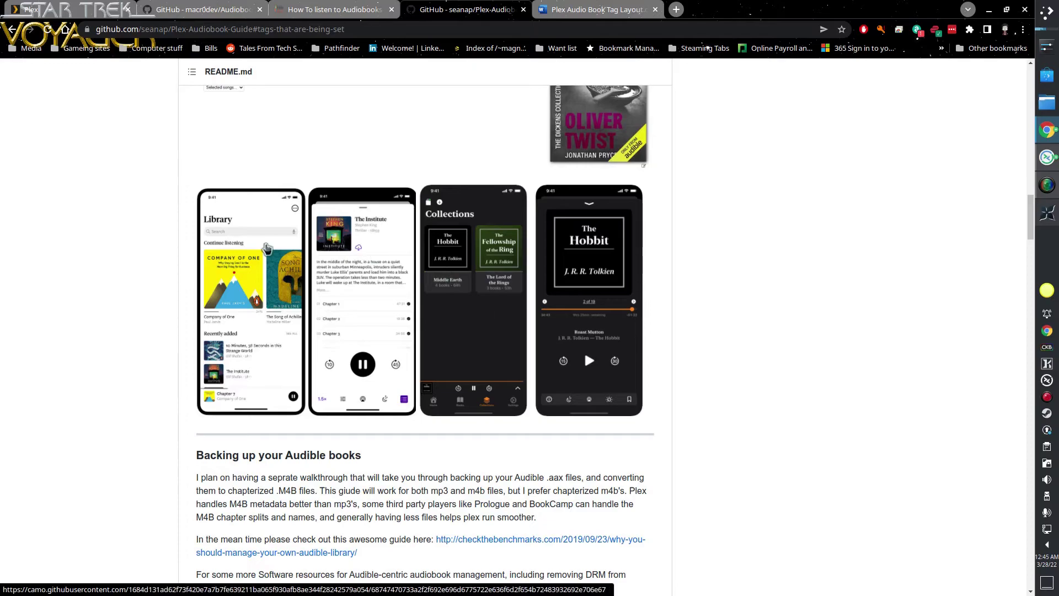
# Read the guide's sections on backing up Audible books, the working folders and the optional copying and M4B conversion.
pyautogui.scroll(-4, 721, 292)
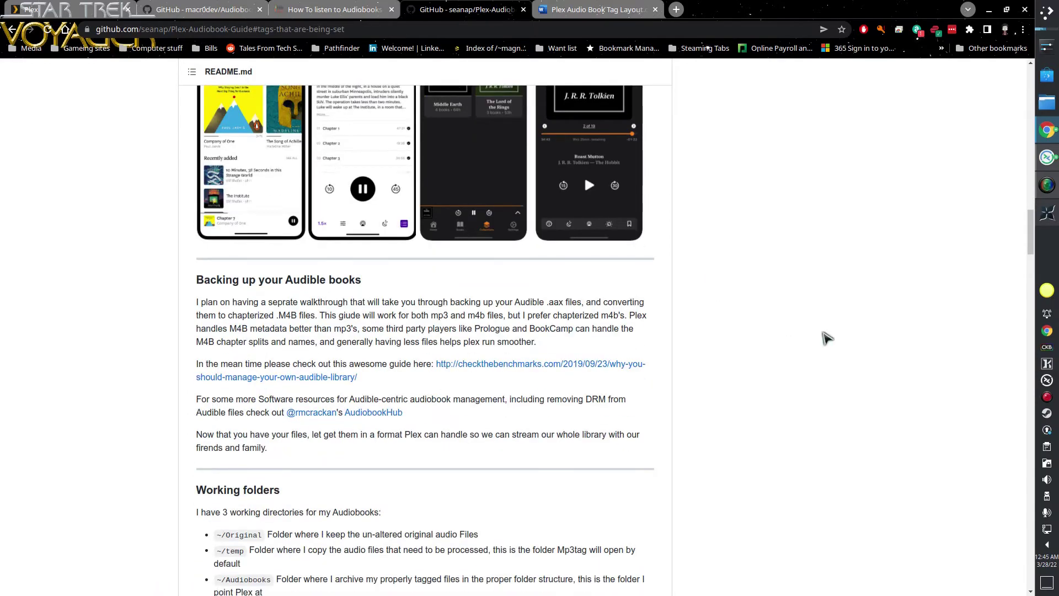
pyautogui.scroll(1, 825, 339)
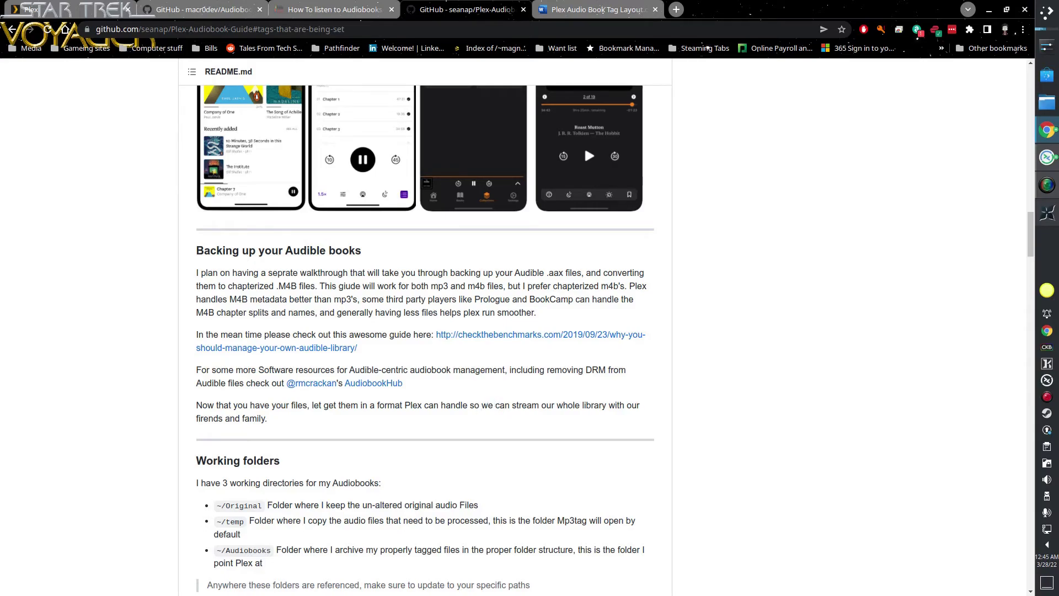
pyautogui.scroll(-1, 425, 337)
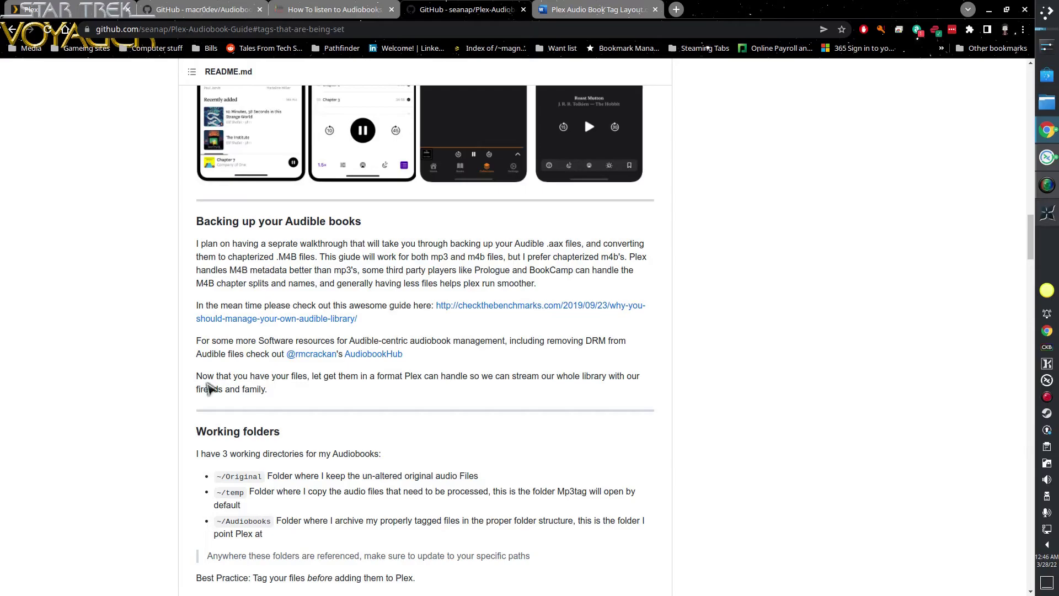
pyautogui.scroll(-1, 205, 385)
pyautogui.scroll(-7, 182, 375)
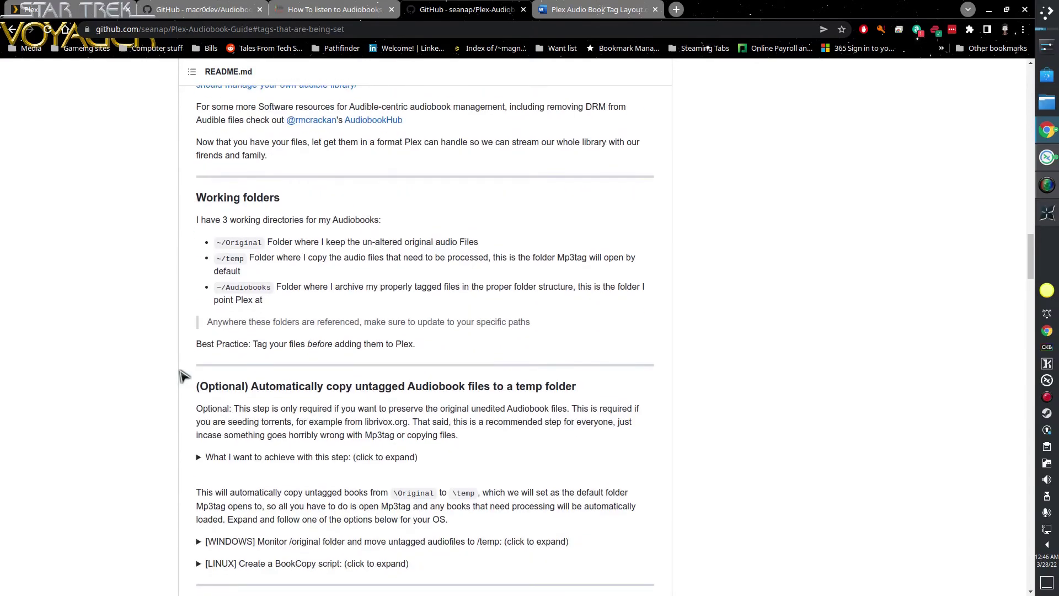
pyautogui.scroll(-12, 182, 375)
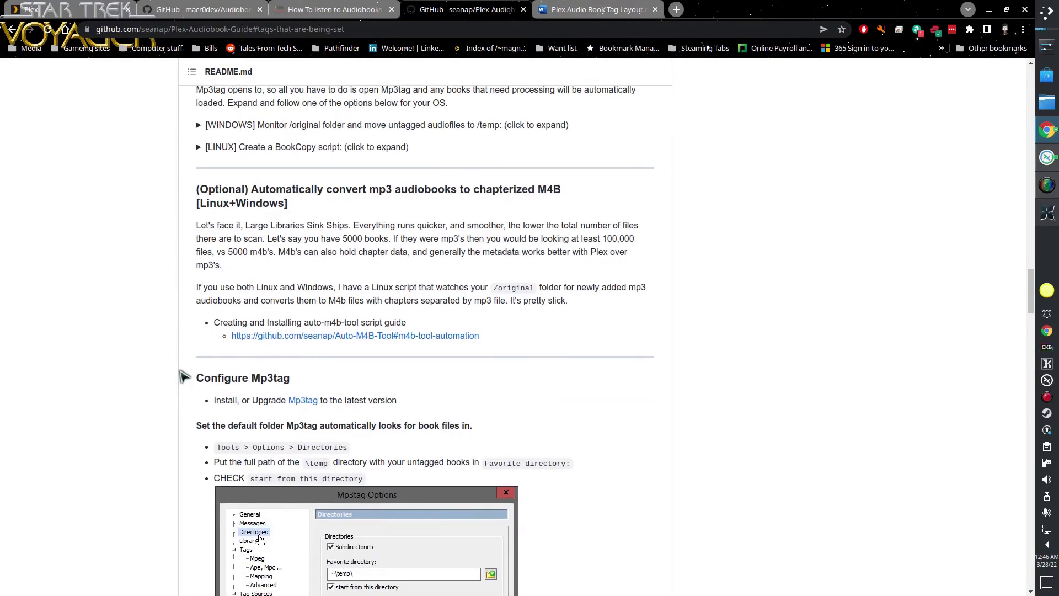
# Skim the guide's Mp3tag configuration, test instructions, Audnexus agent order and Plex audiobook library settings.
pyautogui.scroll(-7, 182, 375)
pyautogui.scroll(6, 182, 375)
pyautogui.scroll(-8, 182, 375)
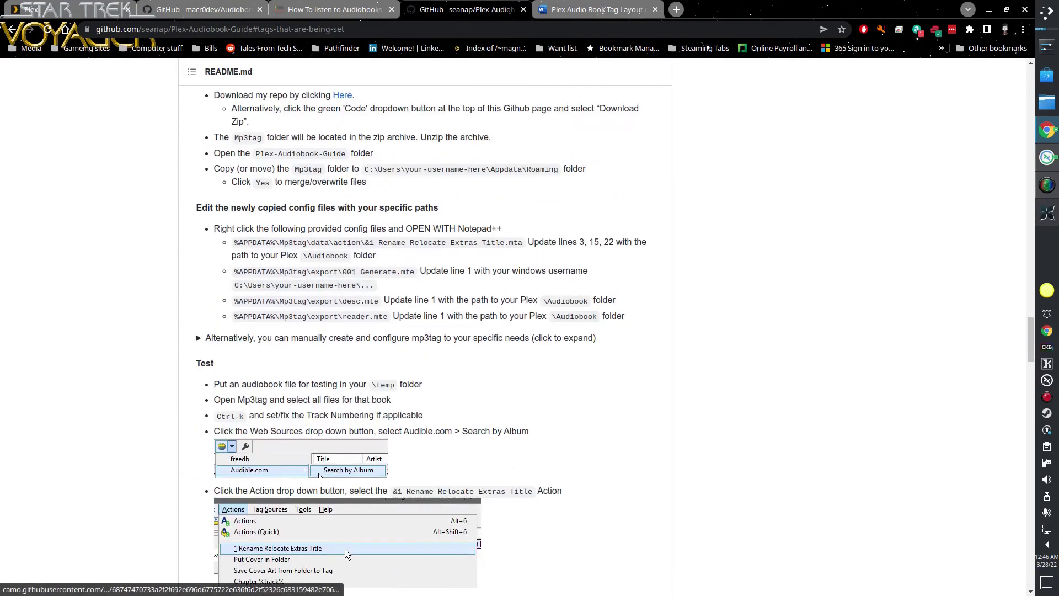
pyautogui.scroll(-6, 288, 368)
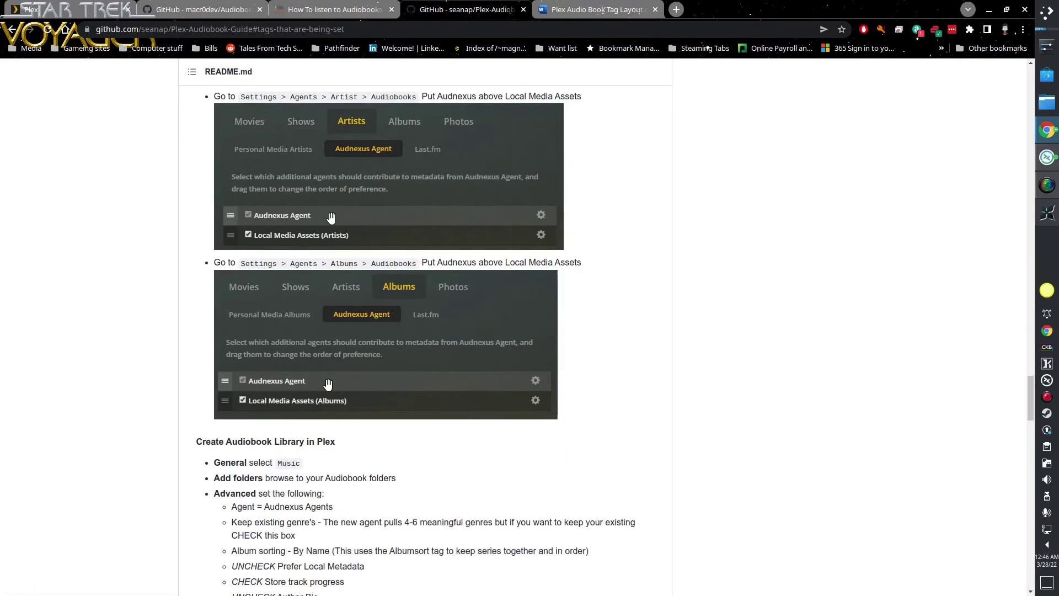
pyautogui.scroll(-7, 425, 331)
pyautogui.scroll(-11, 478, 431)
pyautogui.scroll(-3, 476, 429)
# Examine the guide's "Tags that are being set" table matching mp3tag tags to Audible.com values.
pyautogui.moveTo(295, 374); pyautogui.dragTo(303, 417)
pyautogui.click(375, 359)
pyautogui.scroll(-2, 397, 328)
pyautogui.scroll(3, 397, 327)
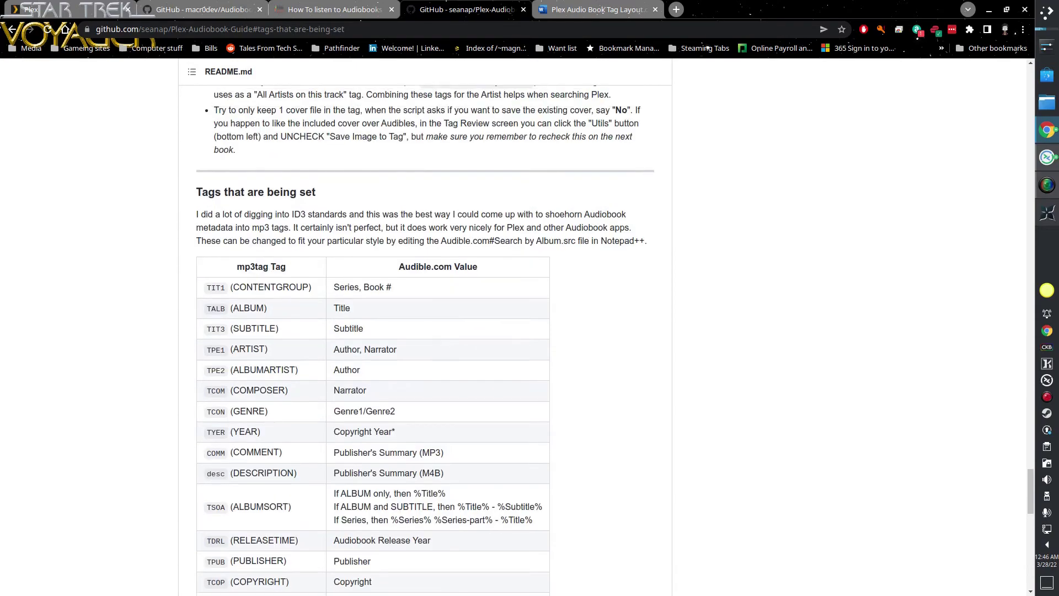
pyautogui.scroll(-4, 369, 521)
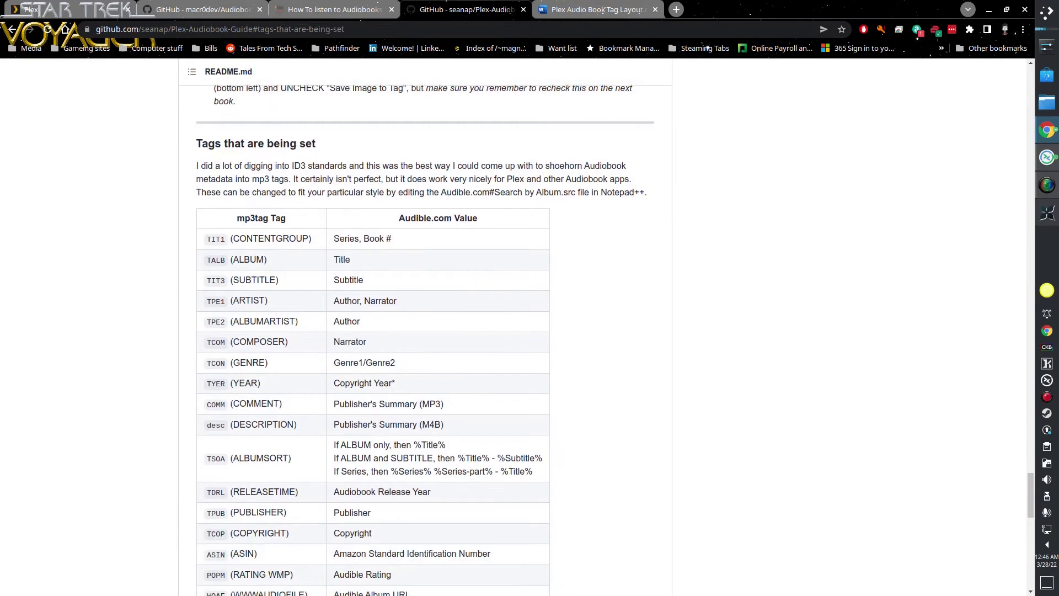
pyautogui.scroll(-11, 286, 479)
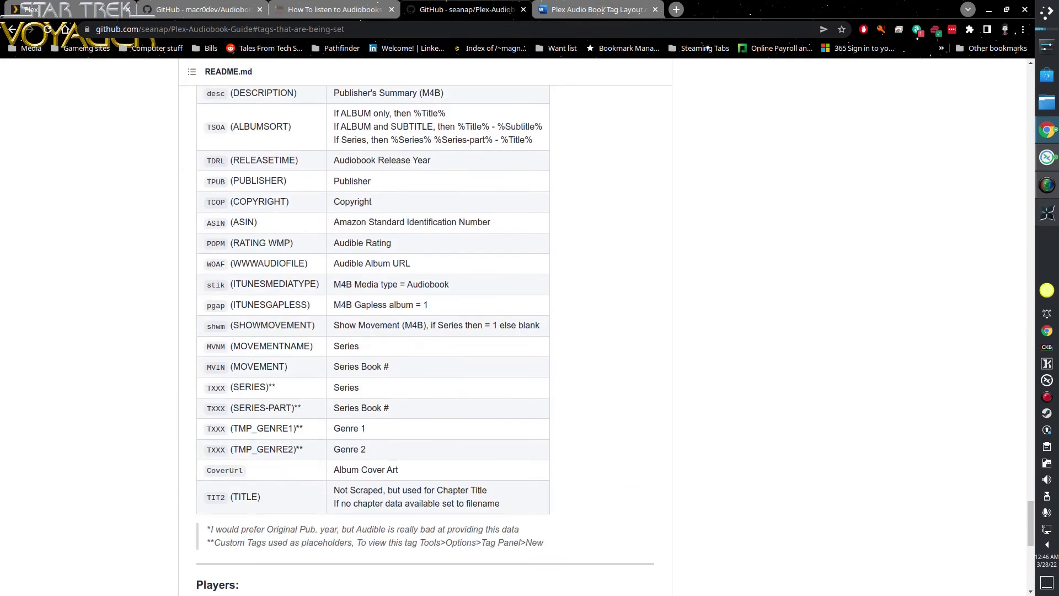
pyautogui.scroll(10, 397, 490)
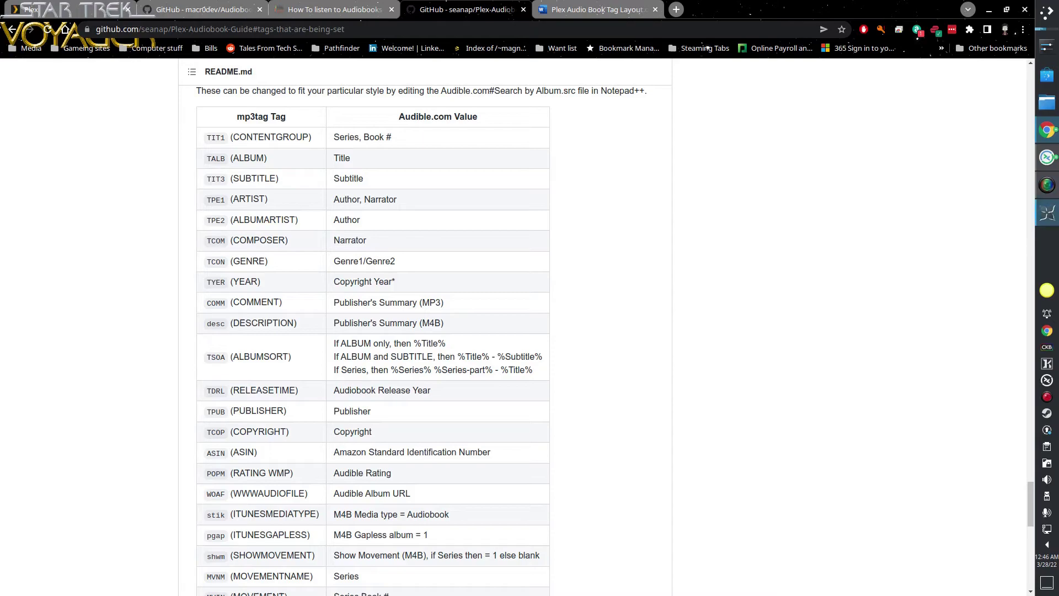
# Switch to Ex Falso, browse PlexMovieDrive's Audio Books folder and check the 017 Doctor Who folder under Big Finish Audio.
pyautogui.click(1047, 213)
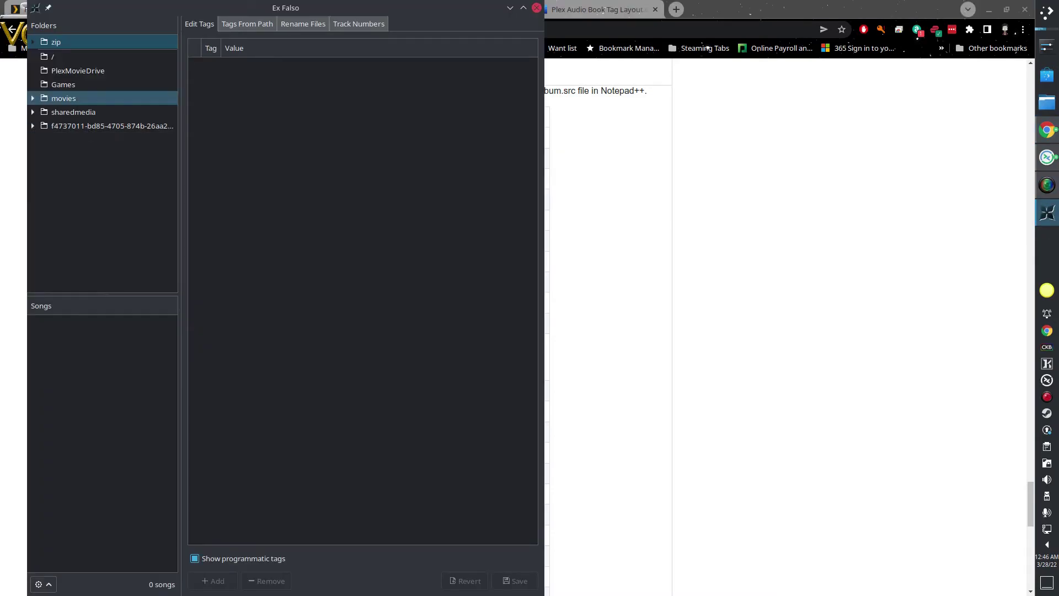
pyautogui.click(33, 70)
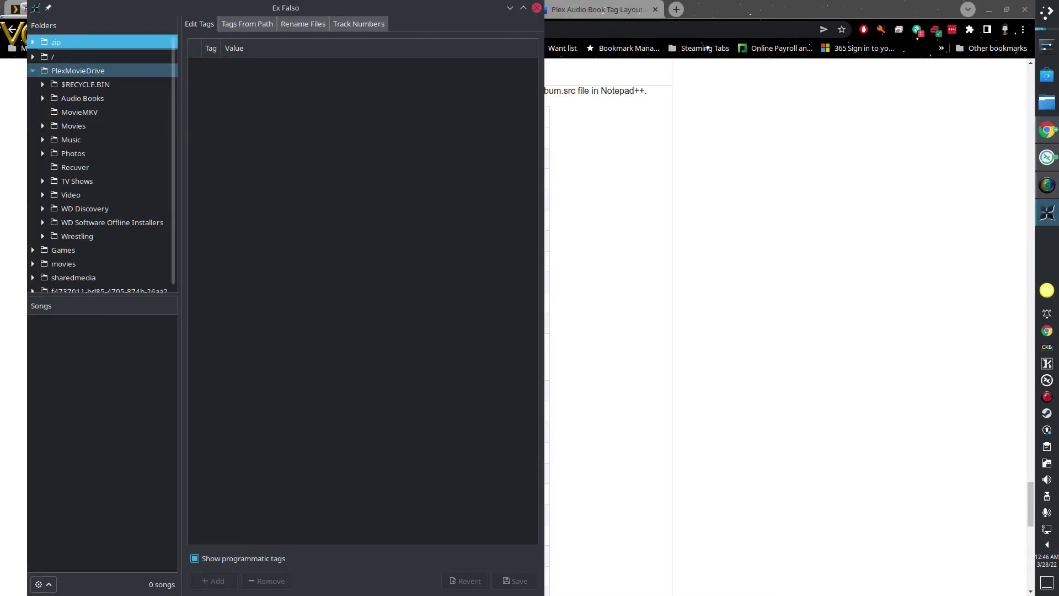
pyautogui.click(43, 98)
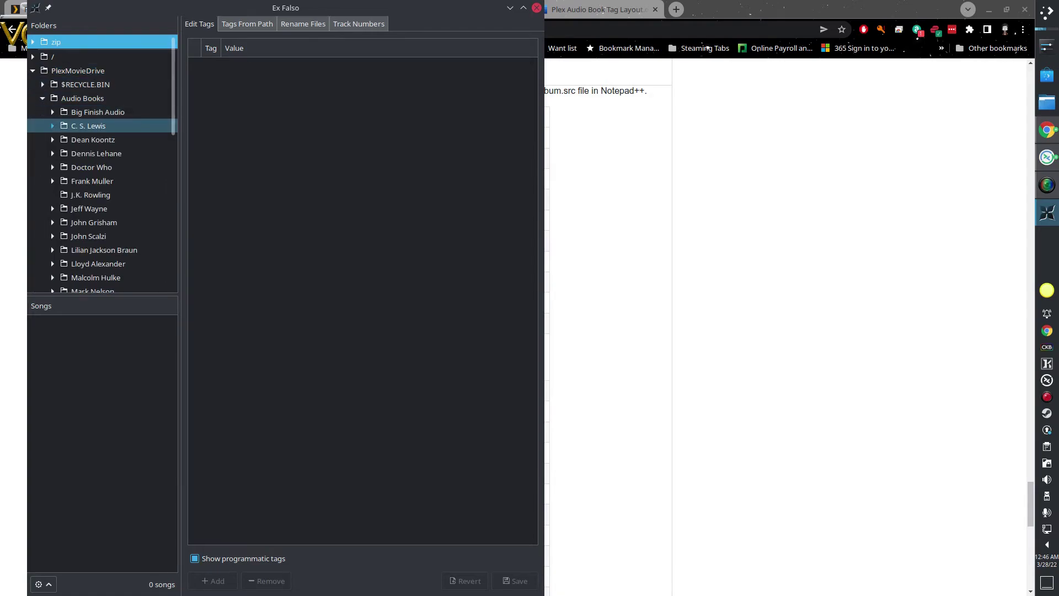
pyautogui.click(52, 112)
pyautogui.click(111, 126)
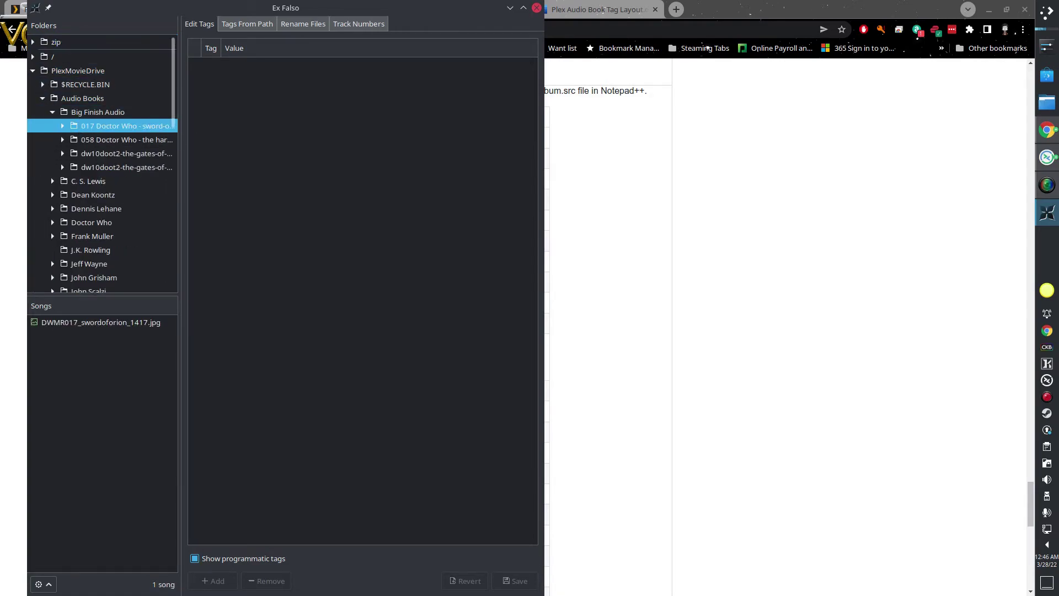
pyautogui.click(52, 112)
# View the tags of the Chapter 00 - Introduction track in C. S. Lewis's Prince Caspian (Disc 01) folder.
pyautogui.click(52, 126)
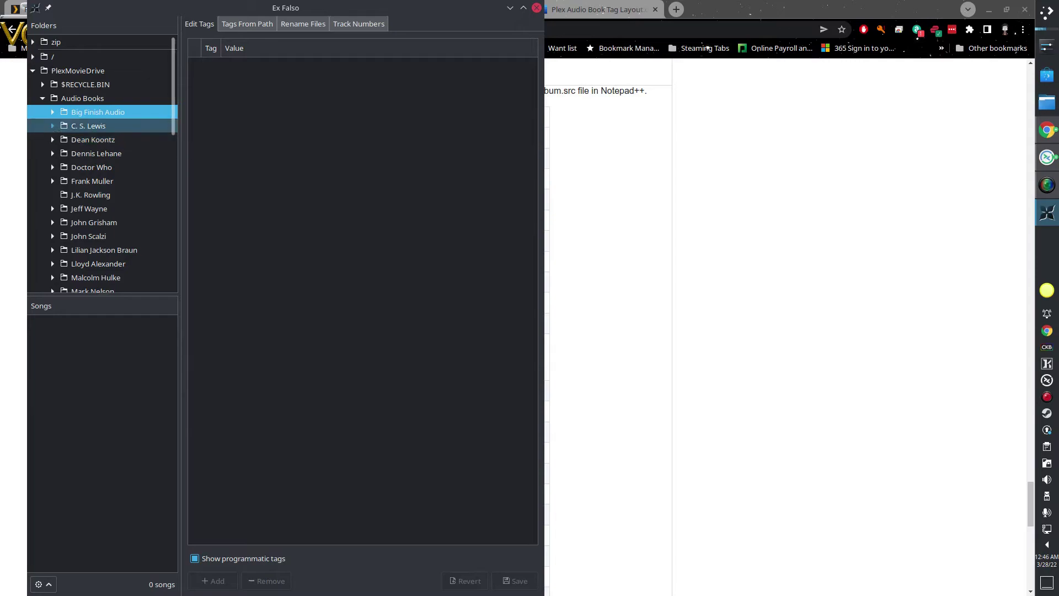
pyautogui.click(62, 139)
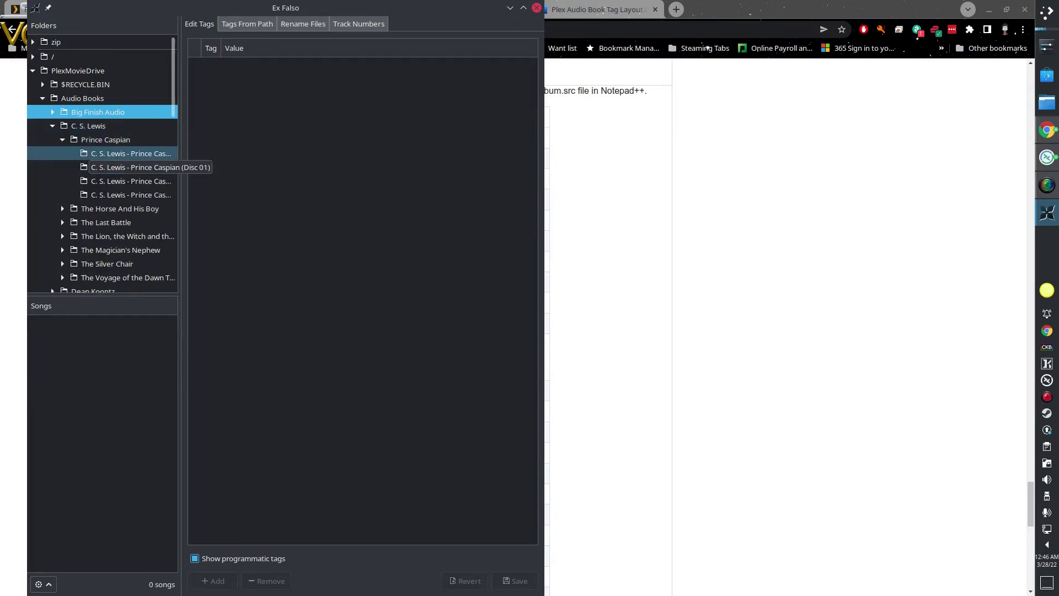
pyautogui.click(131, 154)
pyautogui.click(107, 322)
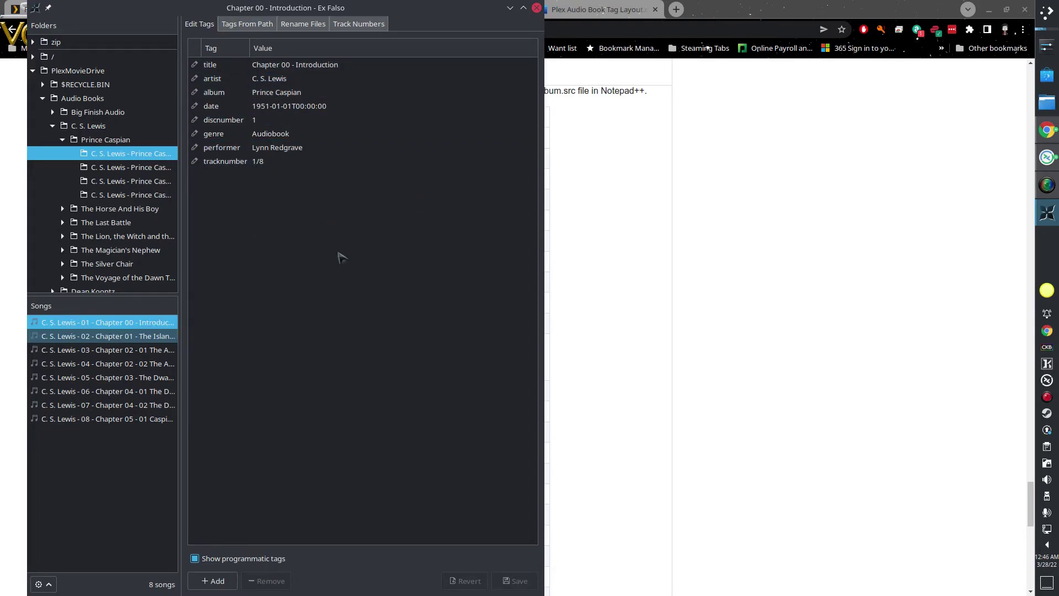
# View the track numbering for all of the Prince Caspian (Disc 01) tracks together.
pyautogui.click(359, 24)
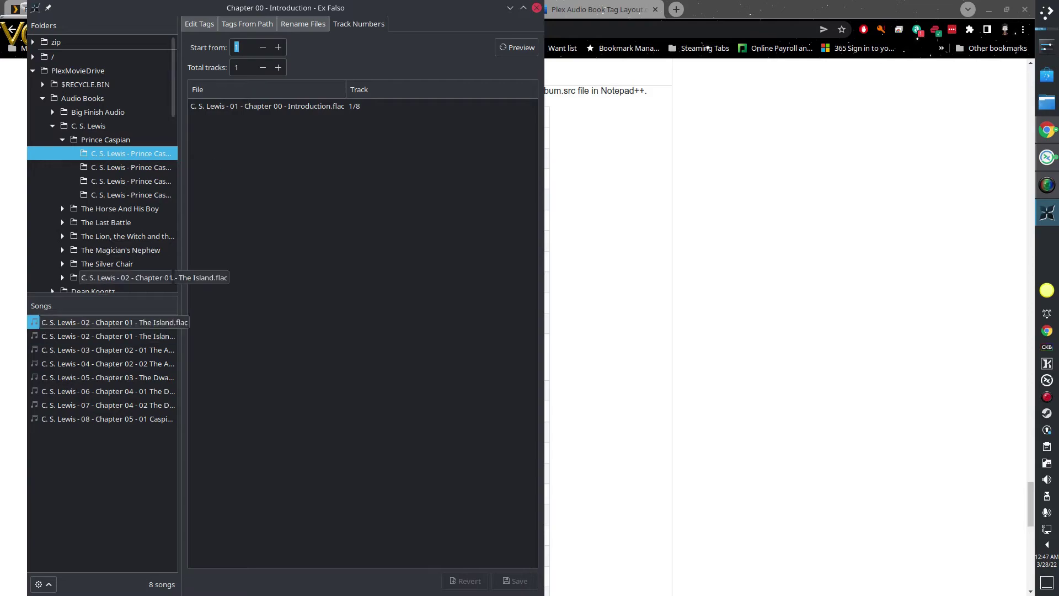
pyautogui.keyDown('ctrl'); pyautogui.click(105, 336); pyautogui.keyUp('ctrl')
pyautogui.keyDown('ctrl'); pyautogui.click(113, 392); pyautogui.keyUp('ctrl')
pyautogui.keyDown('ctrl'); pyautogui.click(111, 350); pyautogui.keyUp('ctrl')
pyautogui.keyDown('ctrl'); pyautogui.click(110, 363); pyautogui.keyUp('ctrl')
pyautogui.keyDown('ctrl'); pyautogui.click(111, 377); pyautogui.keyUp('ctrl')
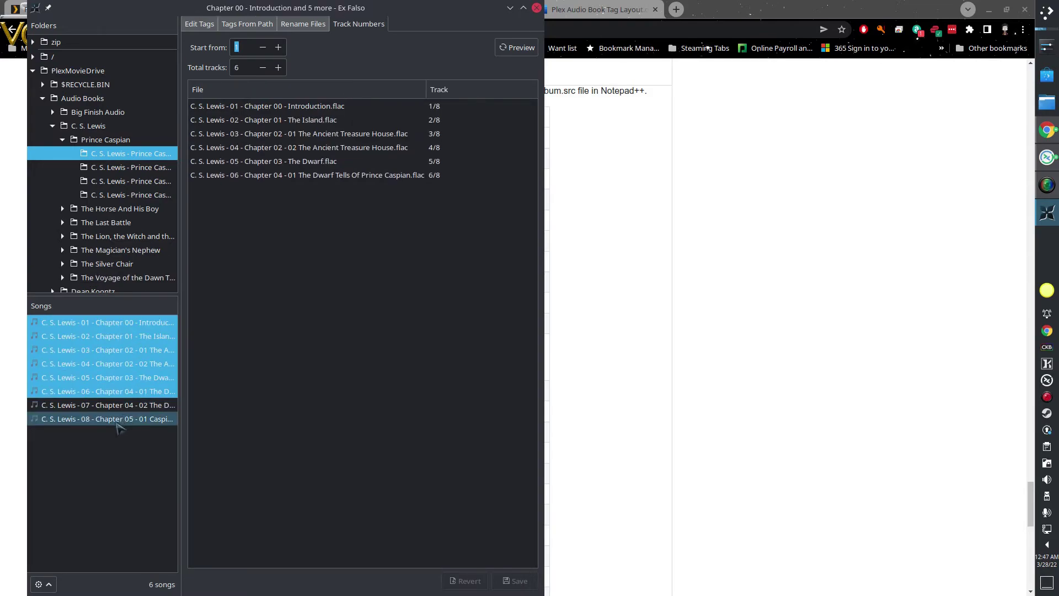
pyautogui.keyDown('ctrl'); pyautogui.click(124, 408); pyautogui.keyUp('ctrl')
pyautogui.keyDown('ctrl'); pyautogui.click(132, 419); pyautogui.keyUp('ctrl')
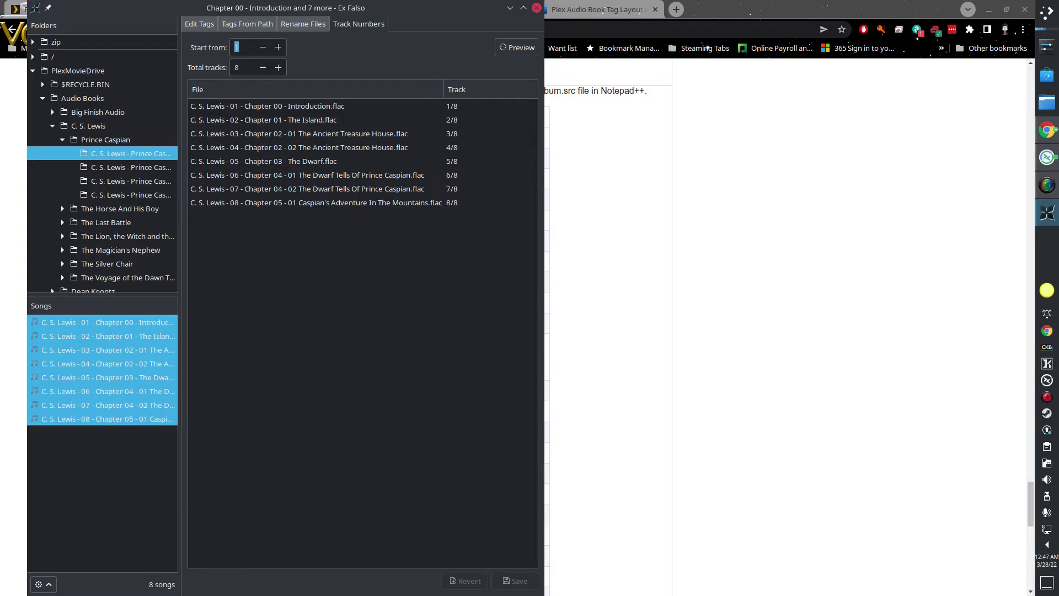
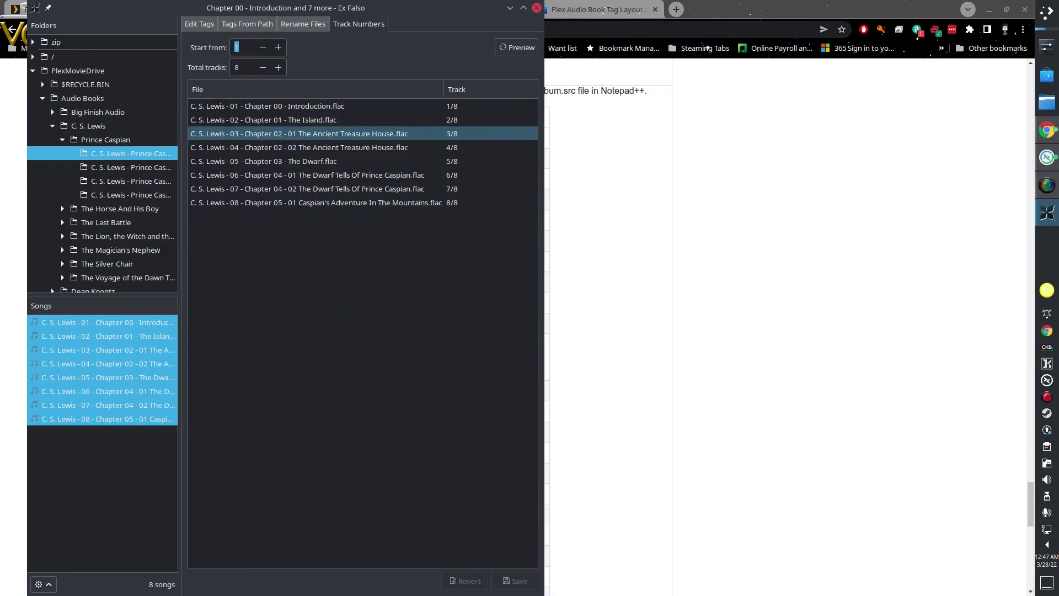
# Check the selected tracks' tags-from-path options and shared tags, and view the tags of Chapter 03 - The Dwarf.
pyautogui.click(243, 25)
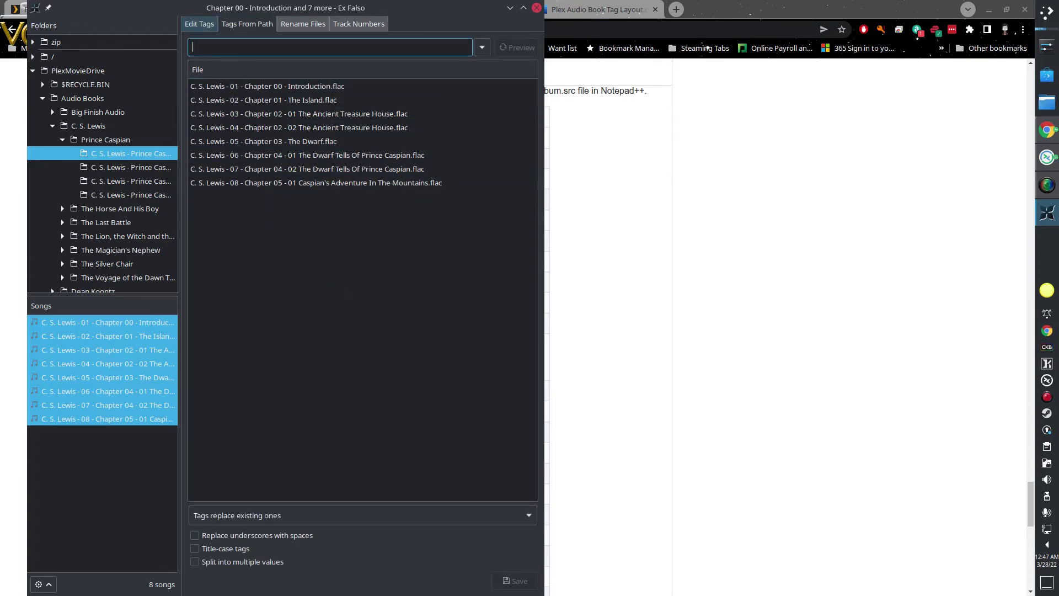
pyautogui.click(199, 24)
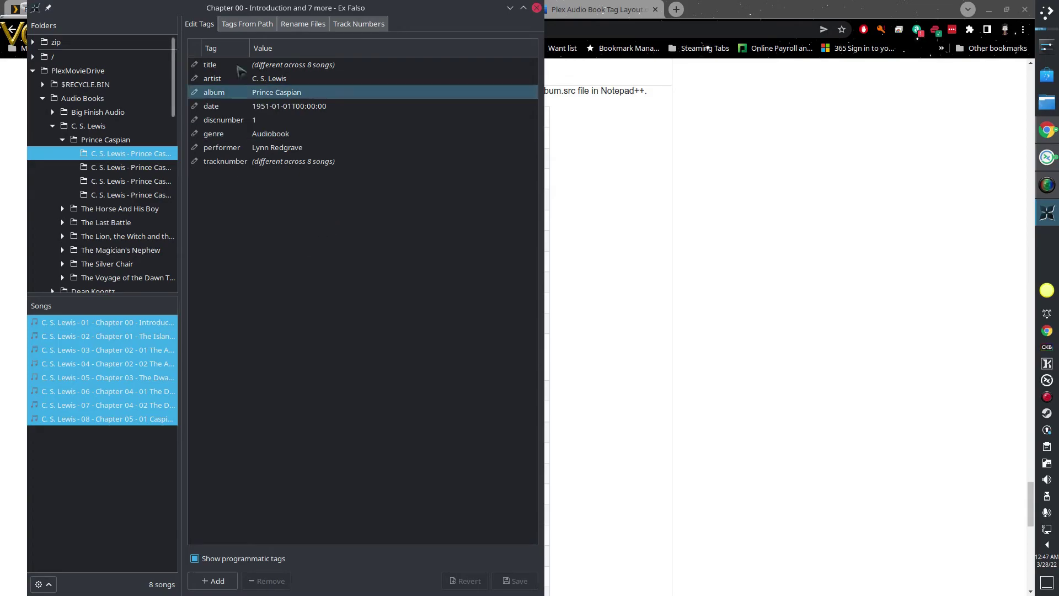
pyautogui.click(34, 378)
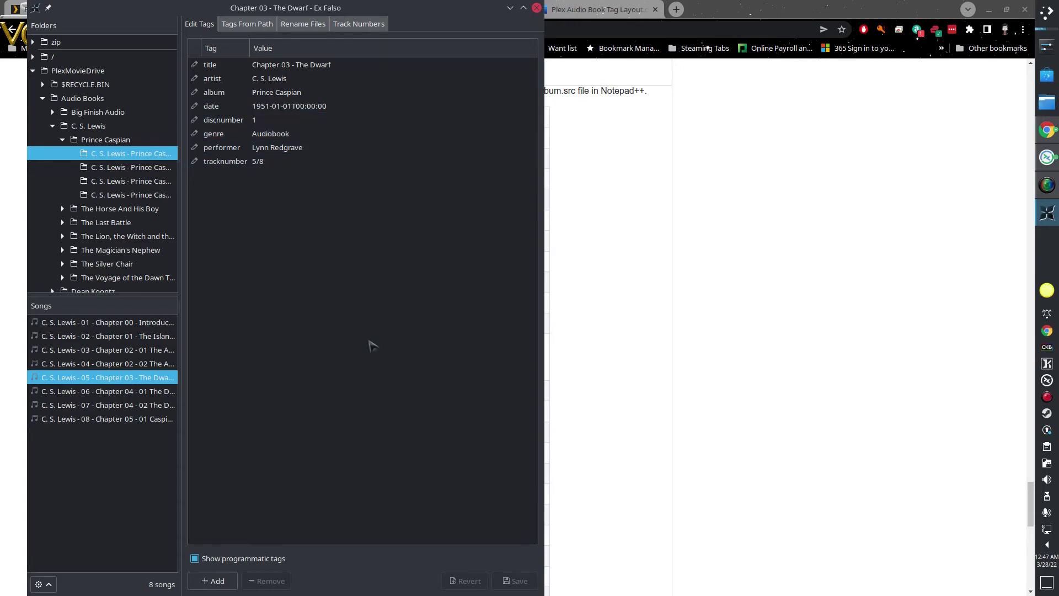
# Open the second Prince Caspian disc folder and compare the tags of several of its tracks.
pyautogui.click(127, 167)
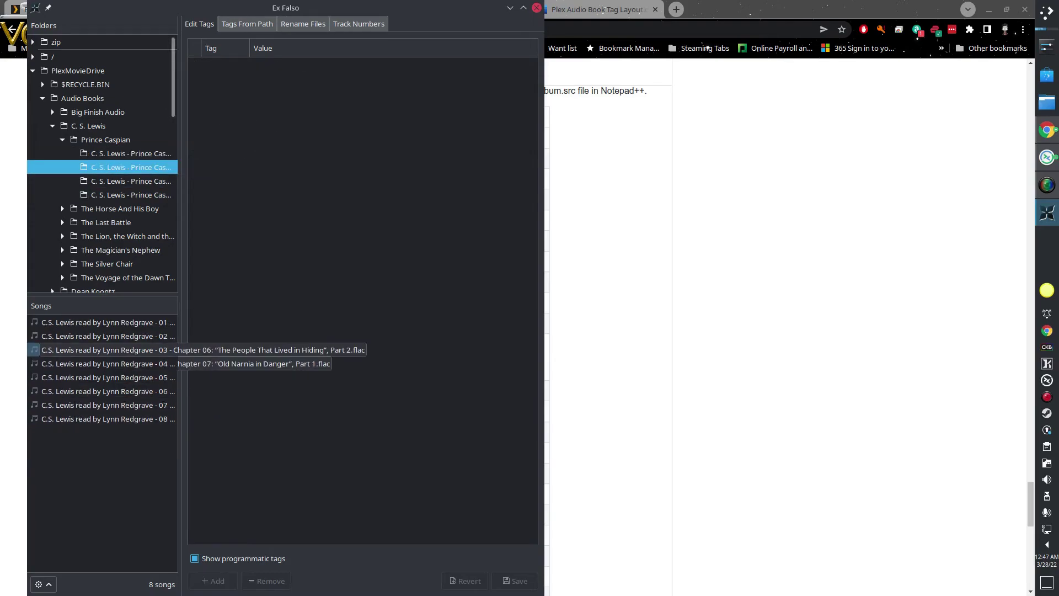
pyautogui.click(99, 350)
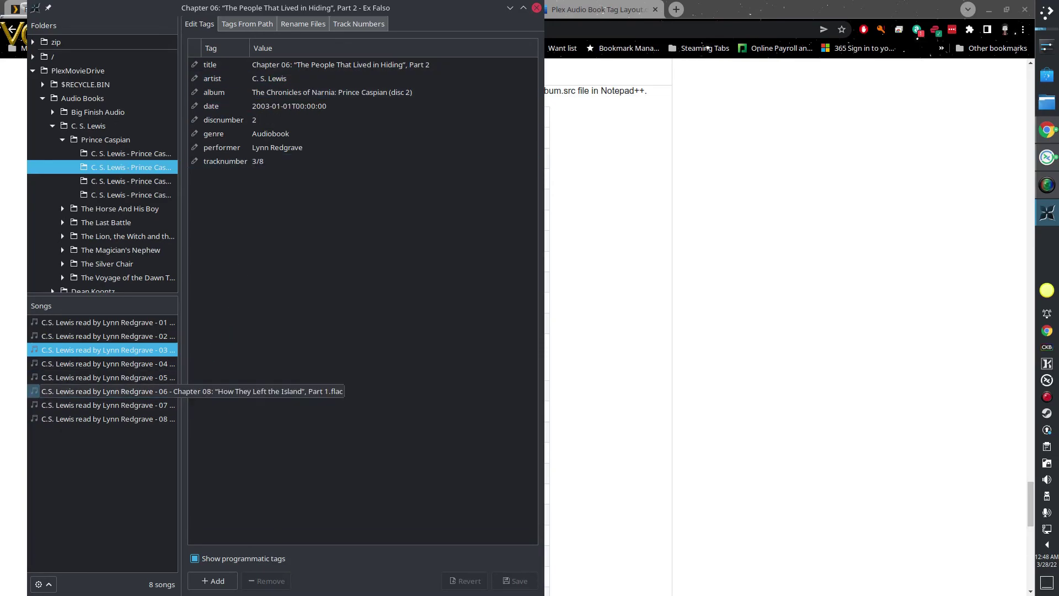
pyautogui.click(132, 322)
pyautogui.click(135, 336)
pyautogui.click(135, 378)
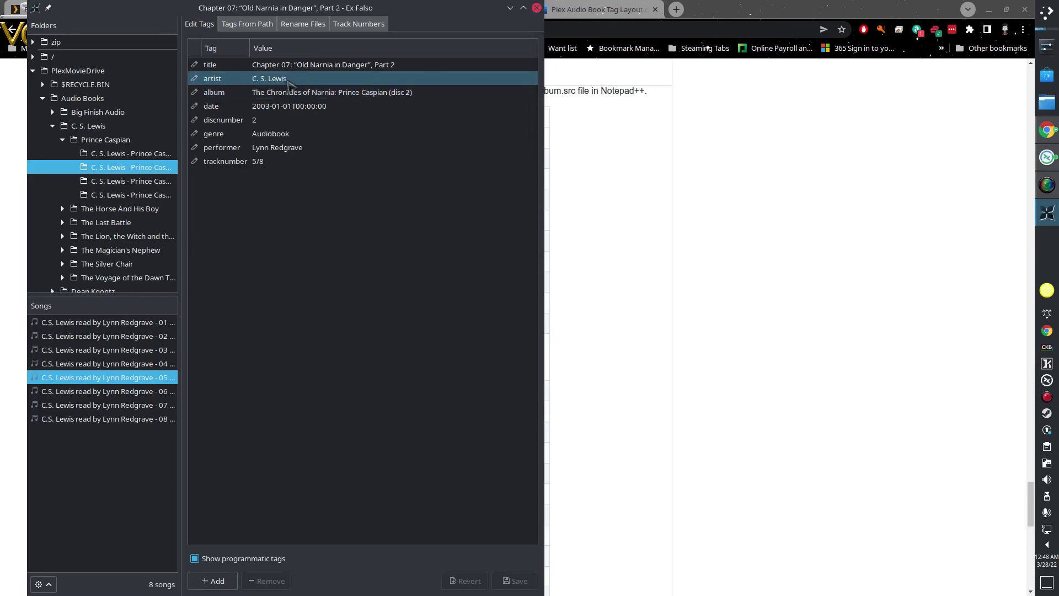
pyautogui.click(105, 364)
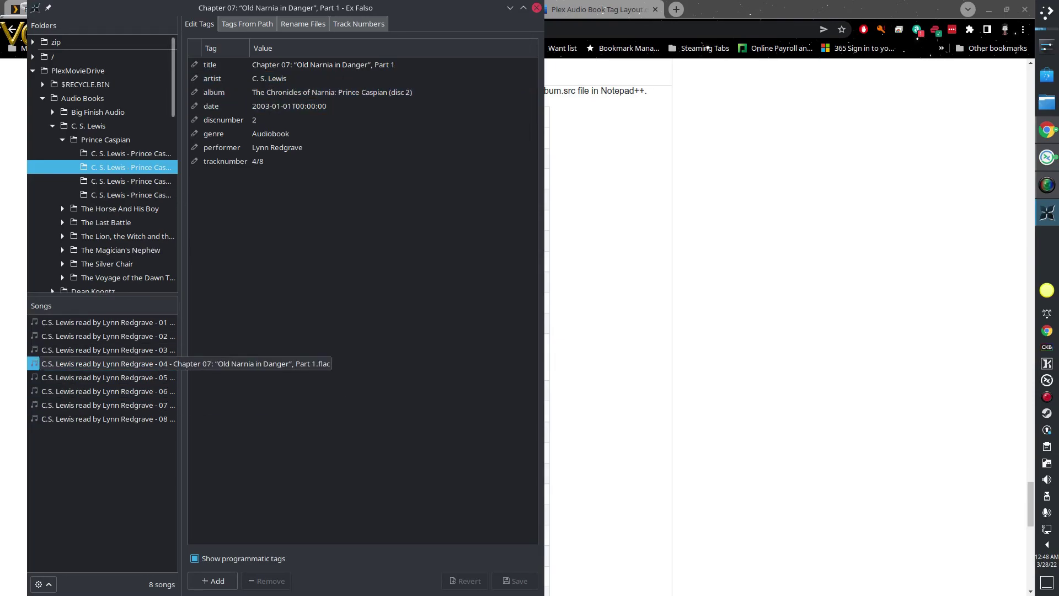
pyautogui.click(105, 350)
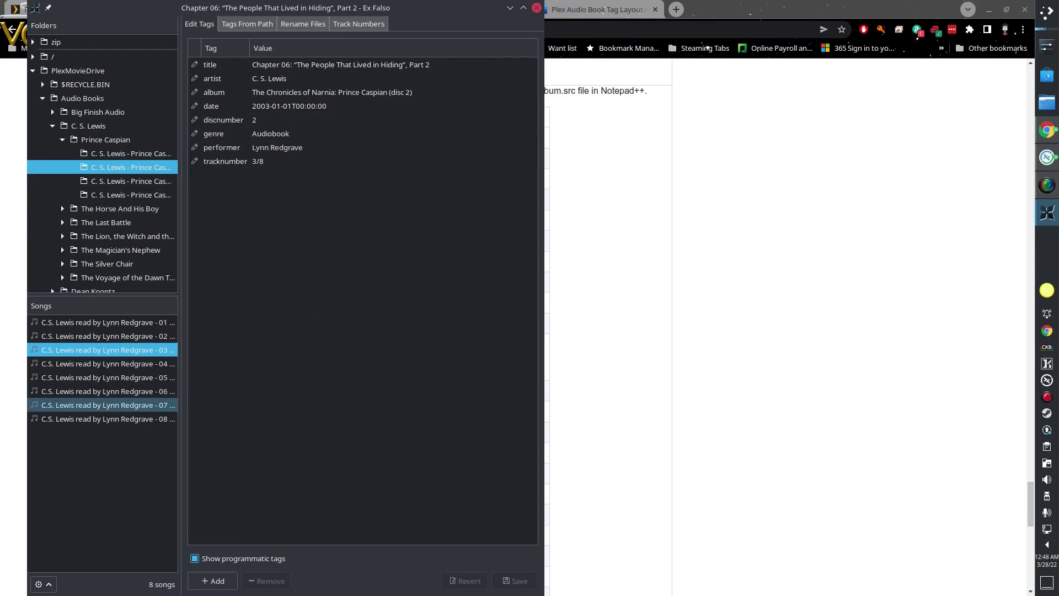
# Compare the tags of the Chapter 06, 07 and 08 tracks on Prince Caspian's second disc, and close the tag editor.
pyautogui.press('Down')
pyautogui.press('Down')
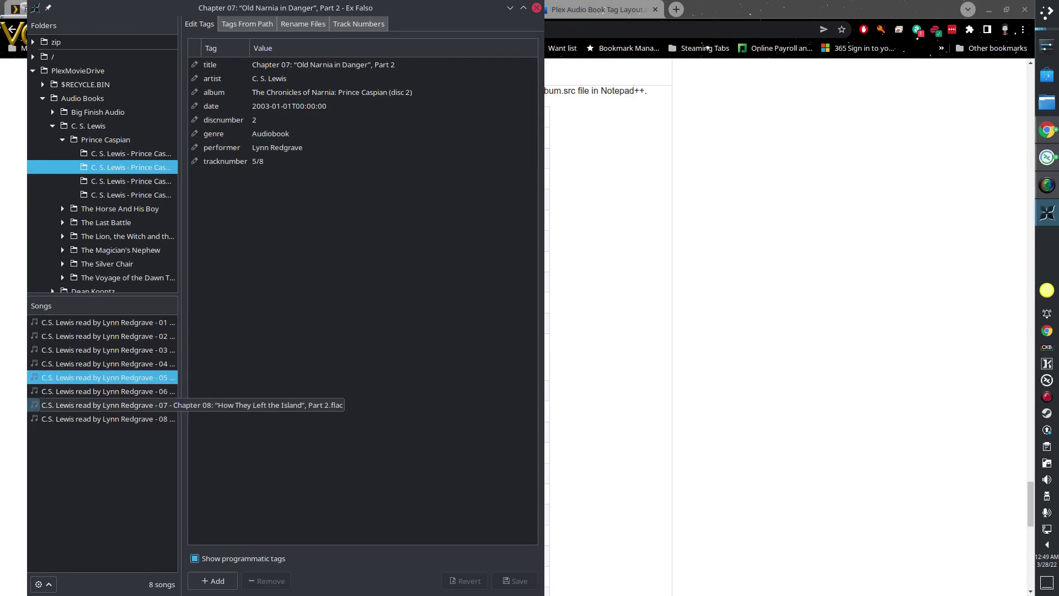
pyautogui.press('Down')
pyautogui.press('Down')
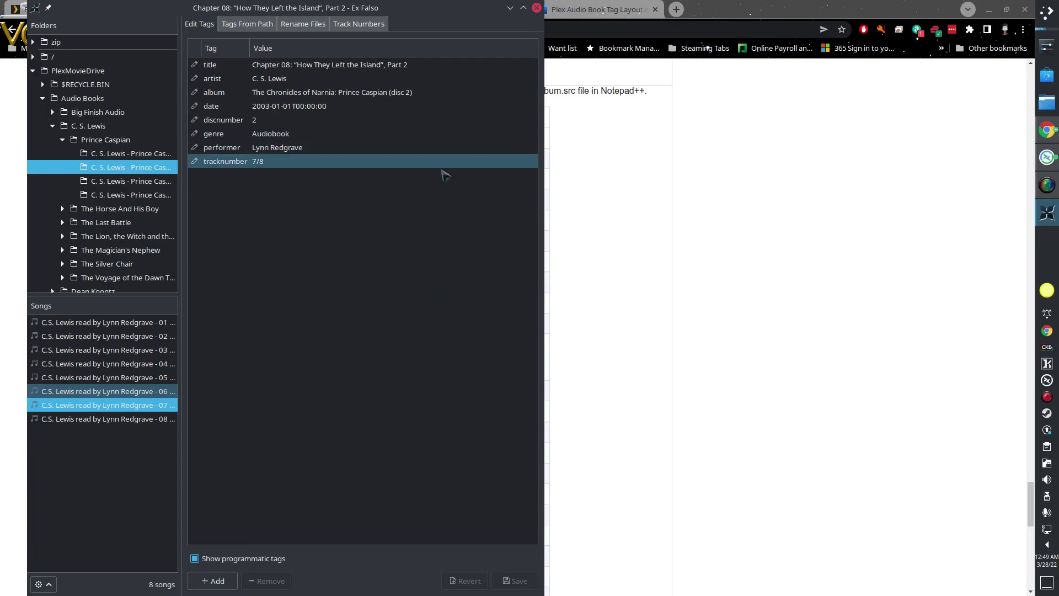
pyautogui.click(96, 352)
pyautogui.press('Up')
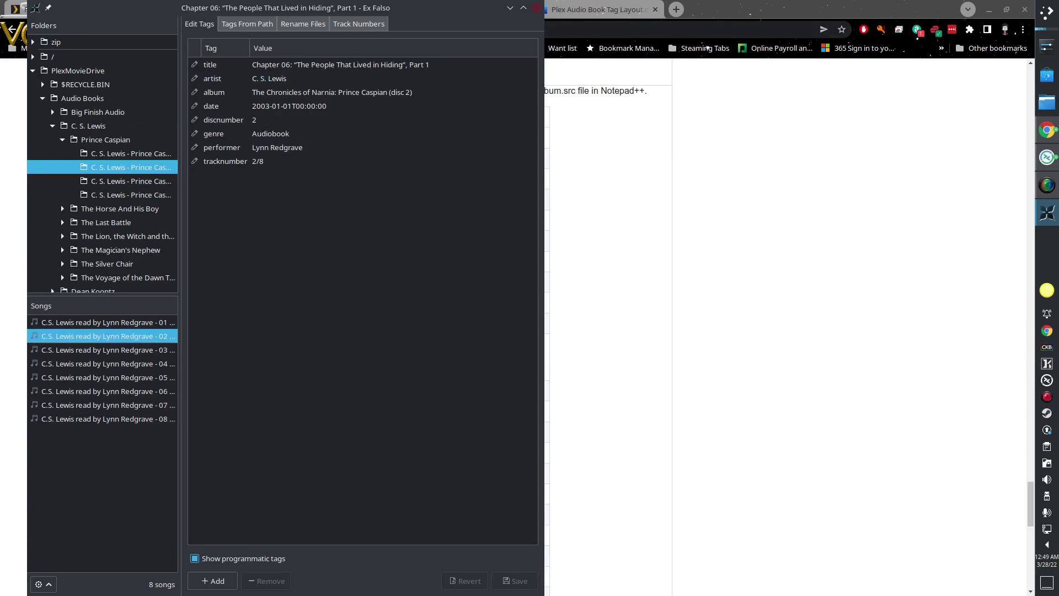
pyautogui.click(537, 8)
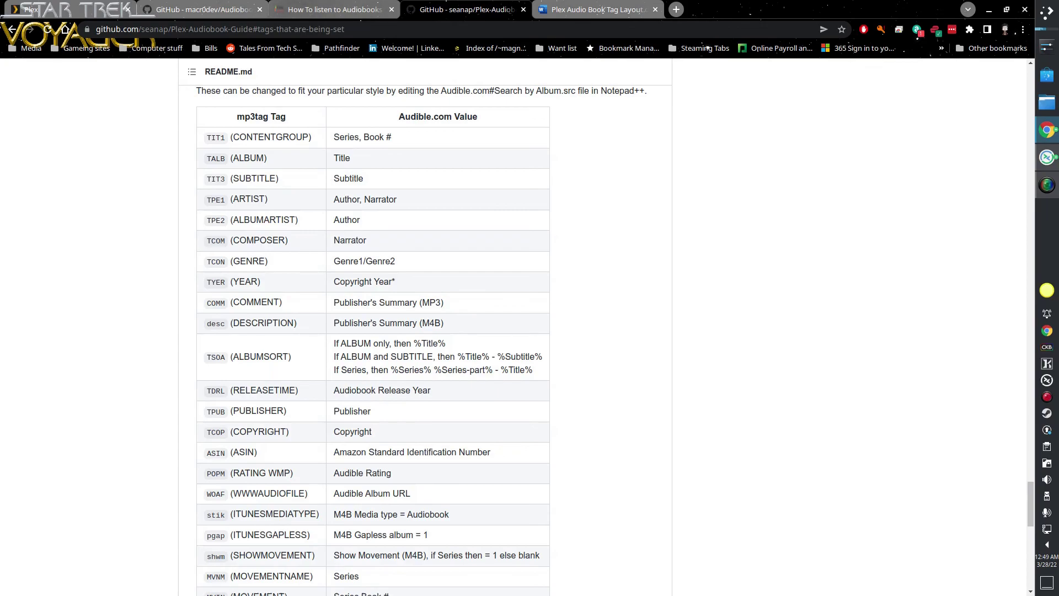
# Return to the Plex web app and check the available options for the Audio Books library.
pyautogui.hotkey('ctrl', 'shift', 'Tab')
pyautogui.hotkey('ctrl', 'shift', 'Tab')
pyautogui.hotkey('ctrl', 'shift', 'Tab')
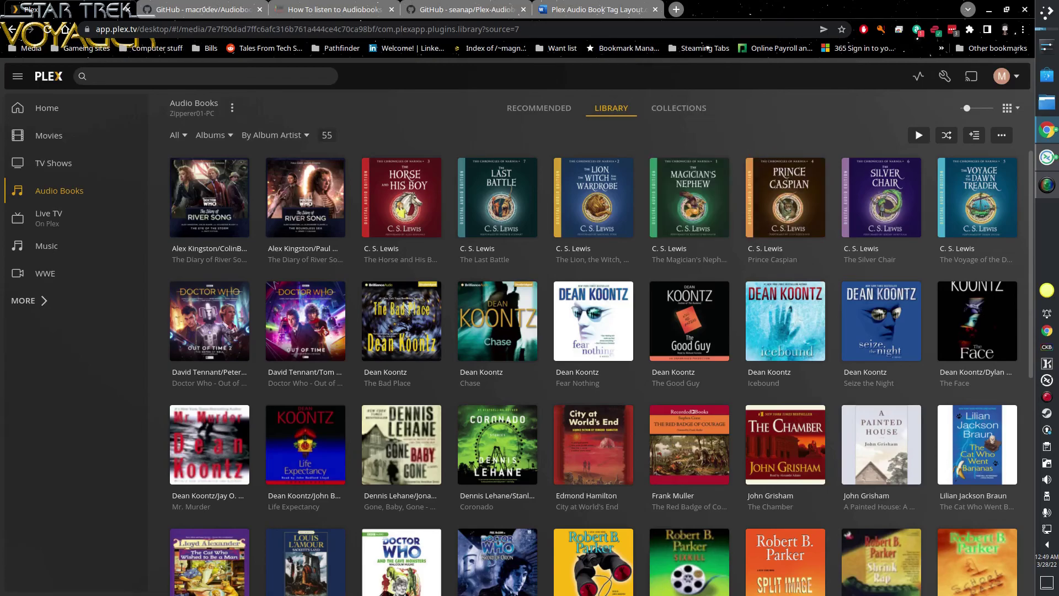
pyautogui.click(138, 190)
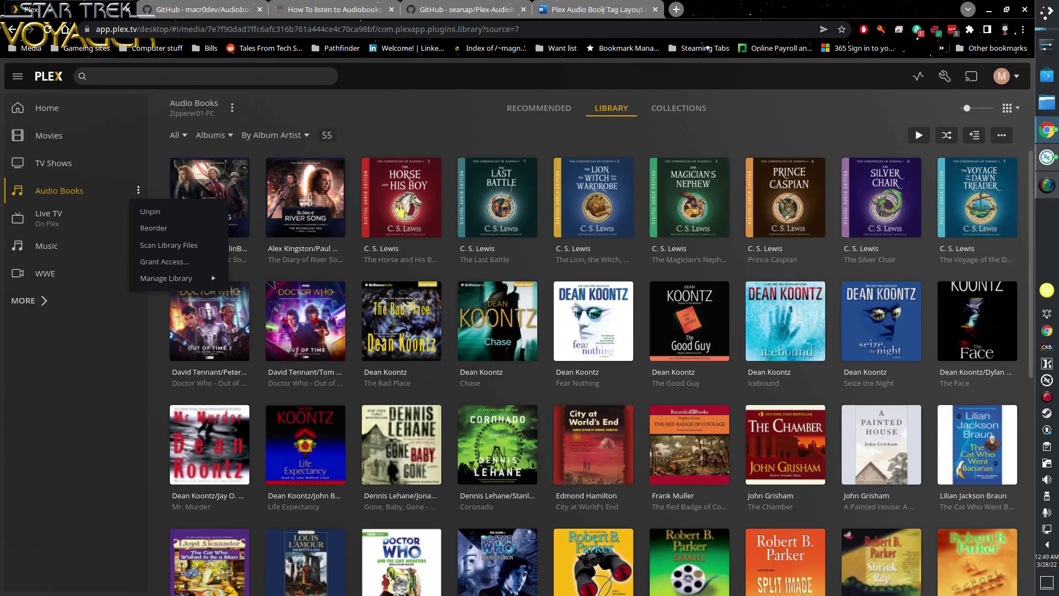
pyautogui.press('Escape')
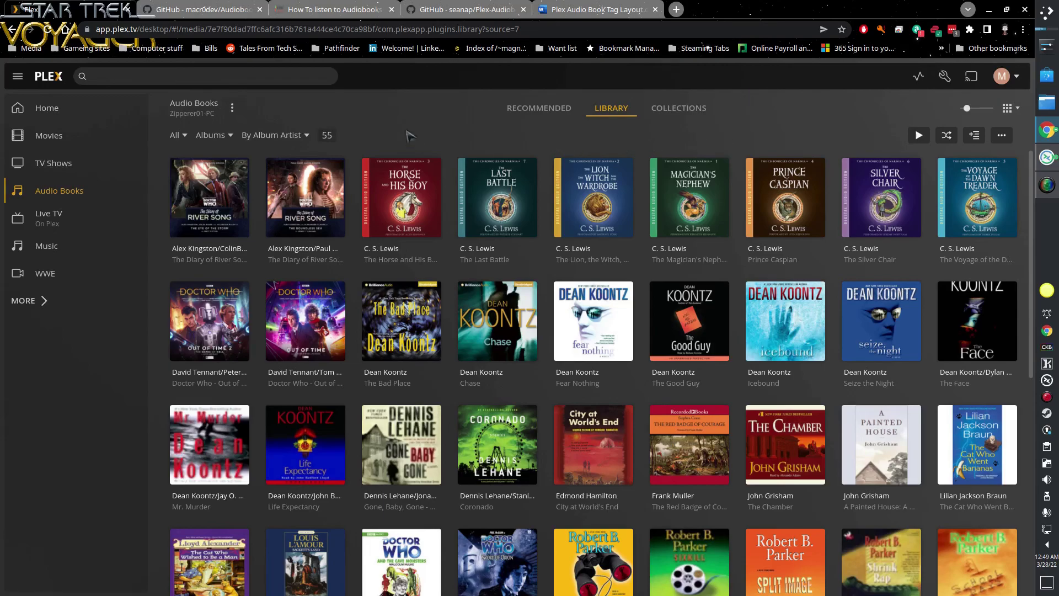
# Look through the Audio Books library's album covers and check the options available for His Last Bow.
pyautogui.scroll(-1, 786, 193)
pyautogui.scroll(-4, 791, 306)
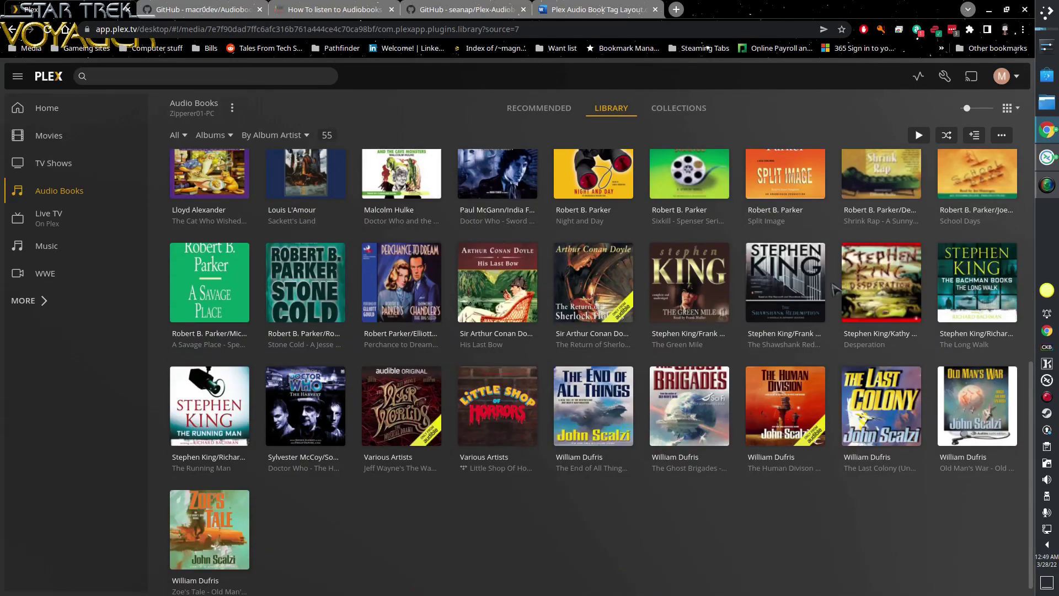
pyautogui.scroll(4, 791, 307)
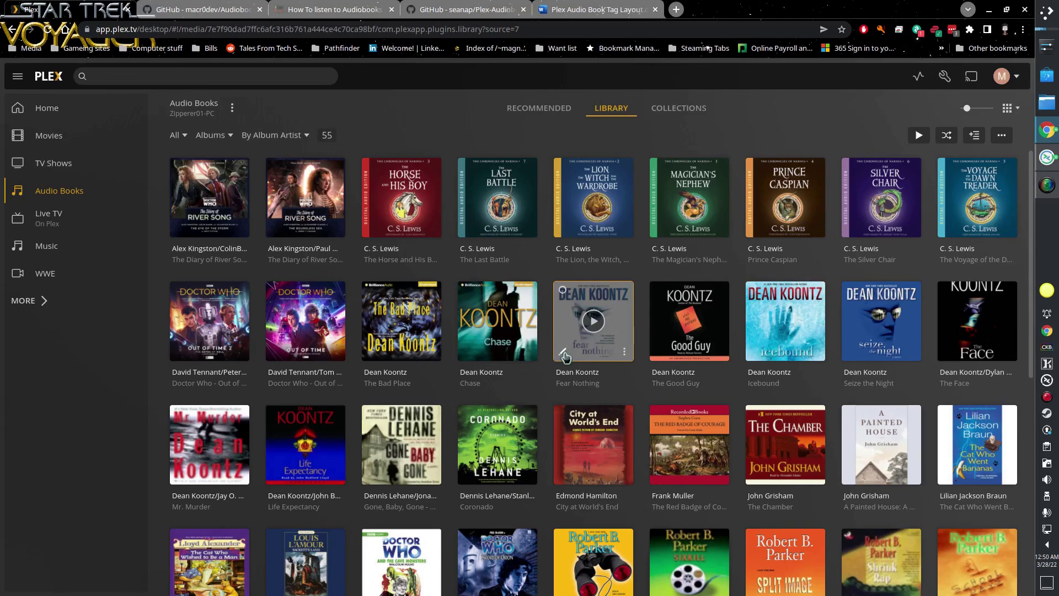
pyautogui.scroll(-4, 565, 356)
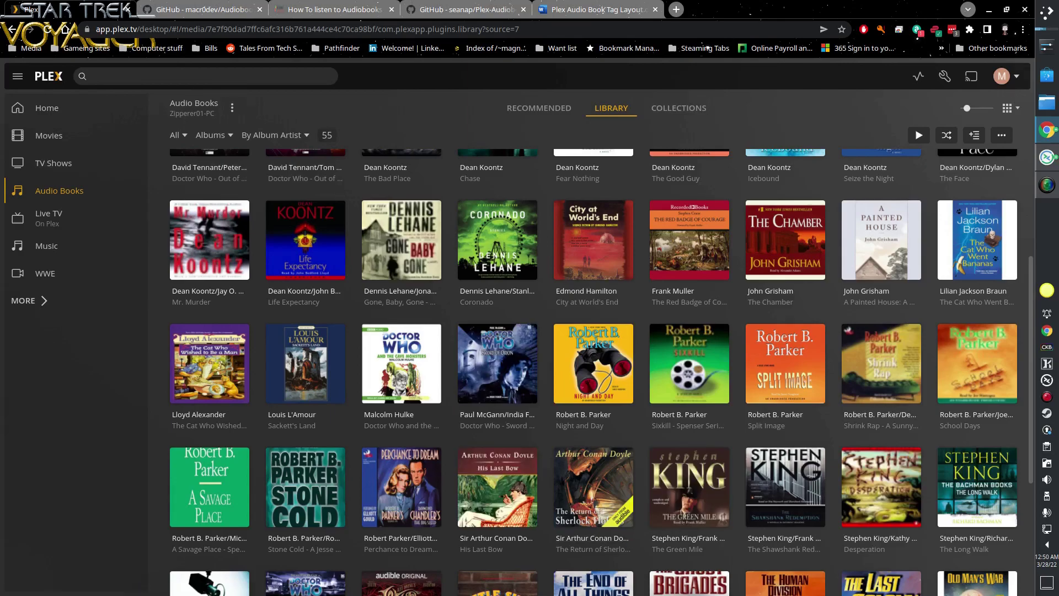
pyautogui.scroll(-2, 505, 436)
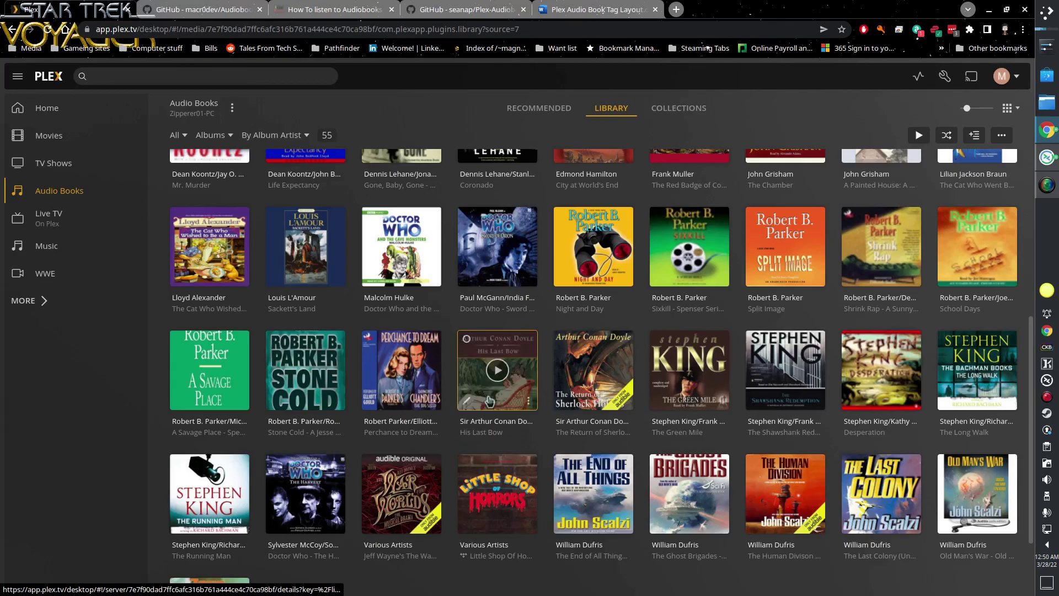
pyautogui.click(528, 401)
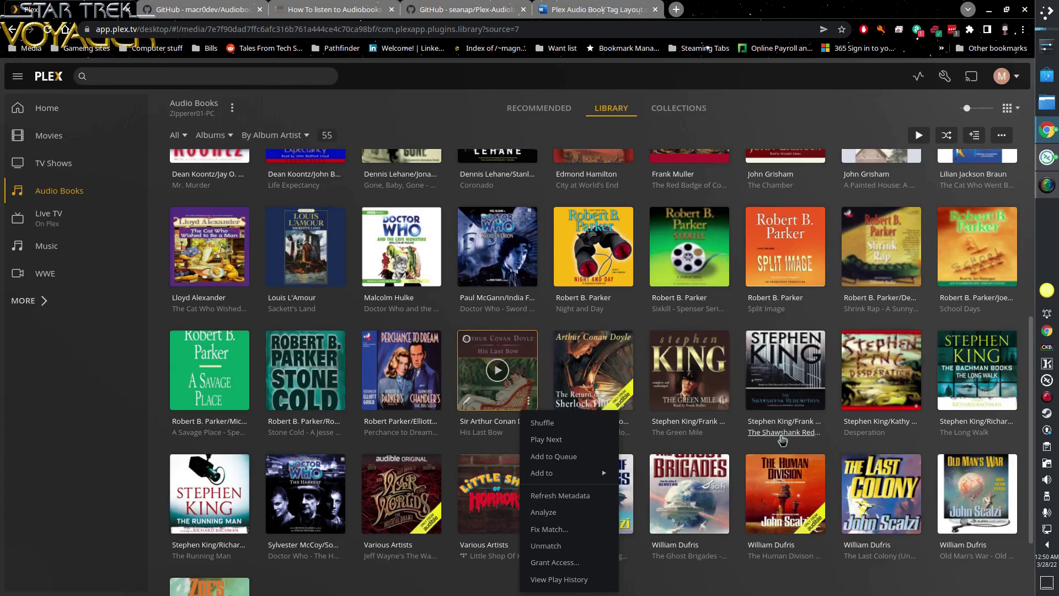
pyautogui.scroll(3, 528, 407)
pyautogui.scroll(3, 671, 476)
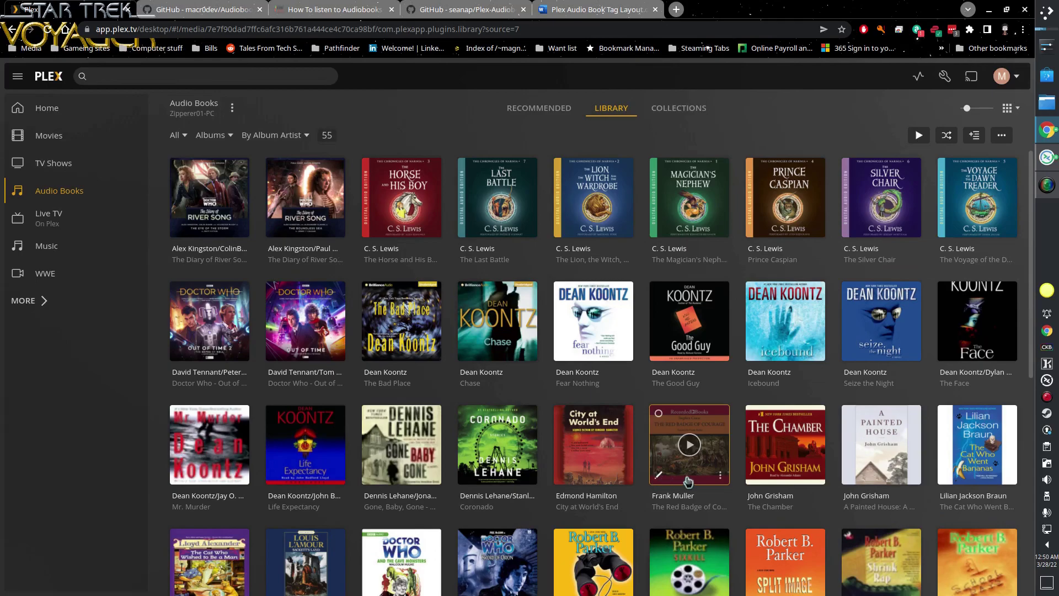